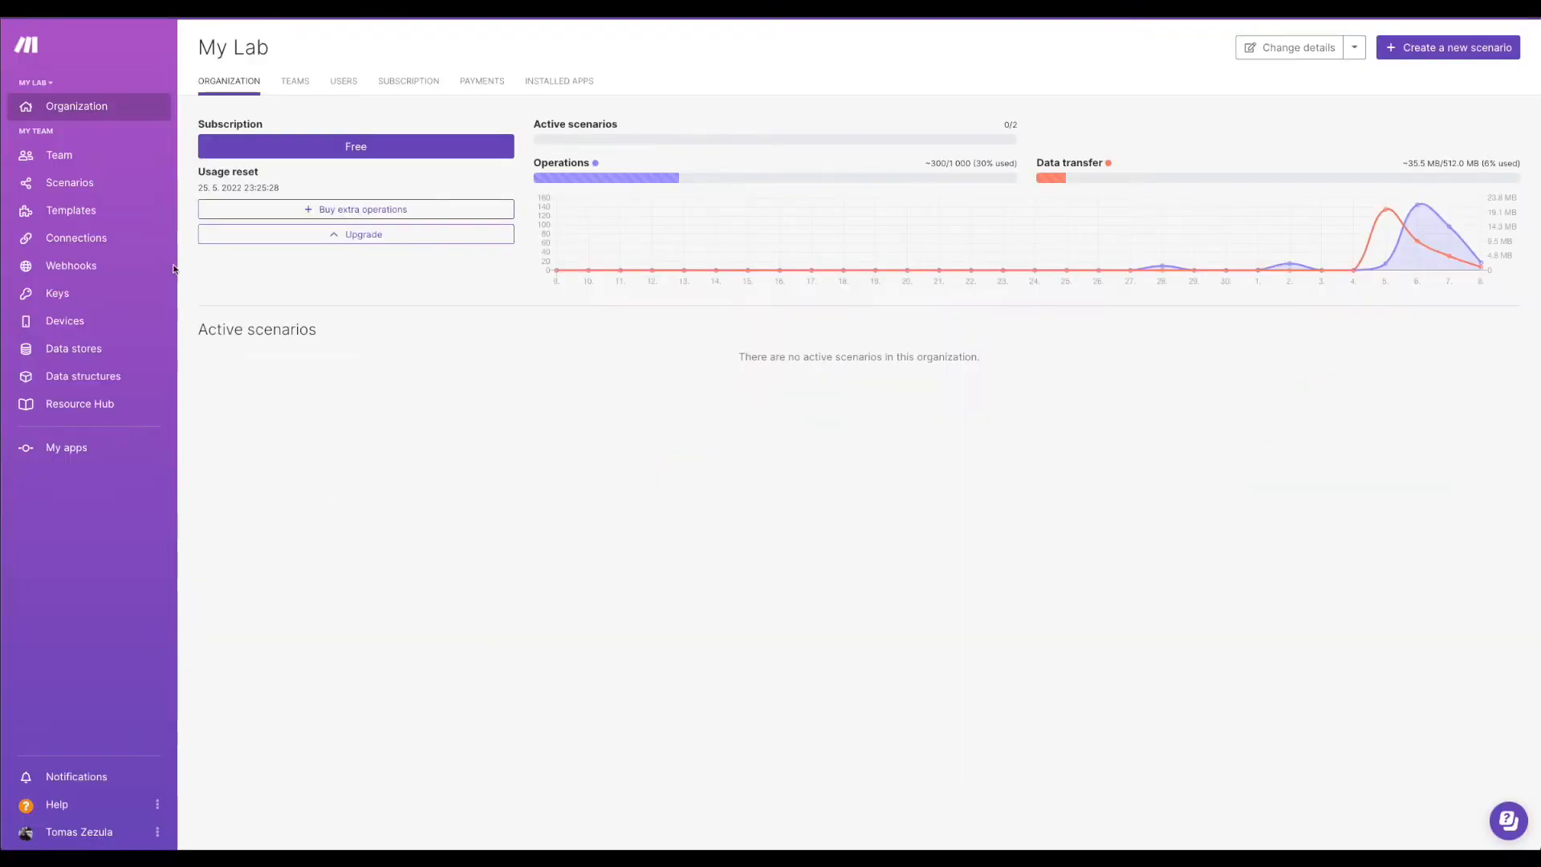
Create a blank scenario from the Scenarios list and title it 'Google Integration'.
left_click(88, 190)
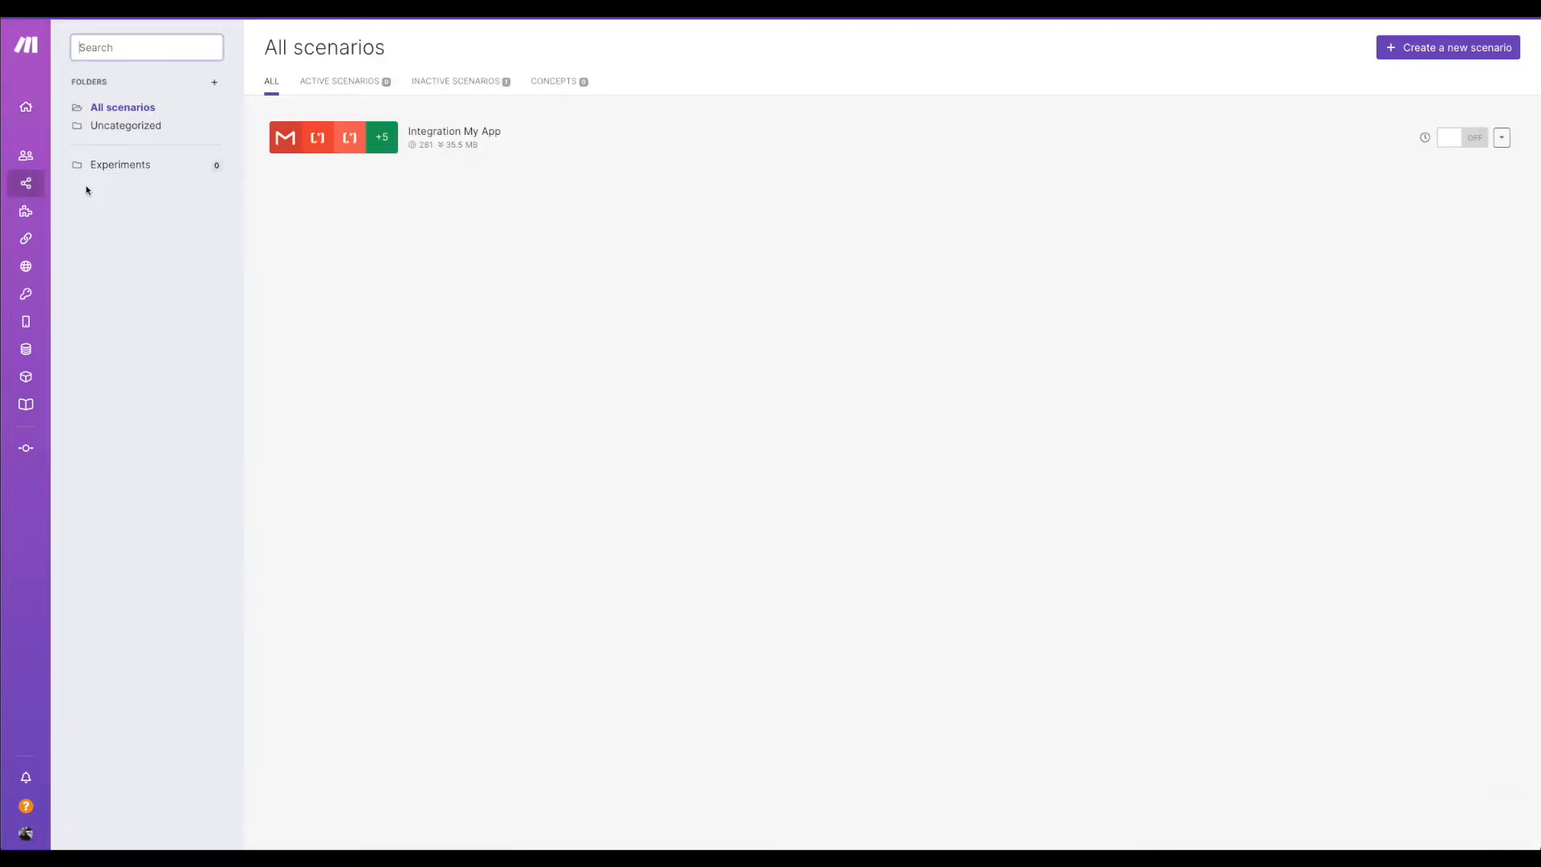
left_click(1434, 48)
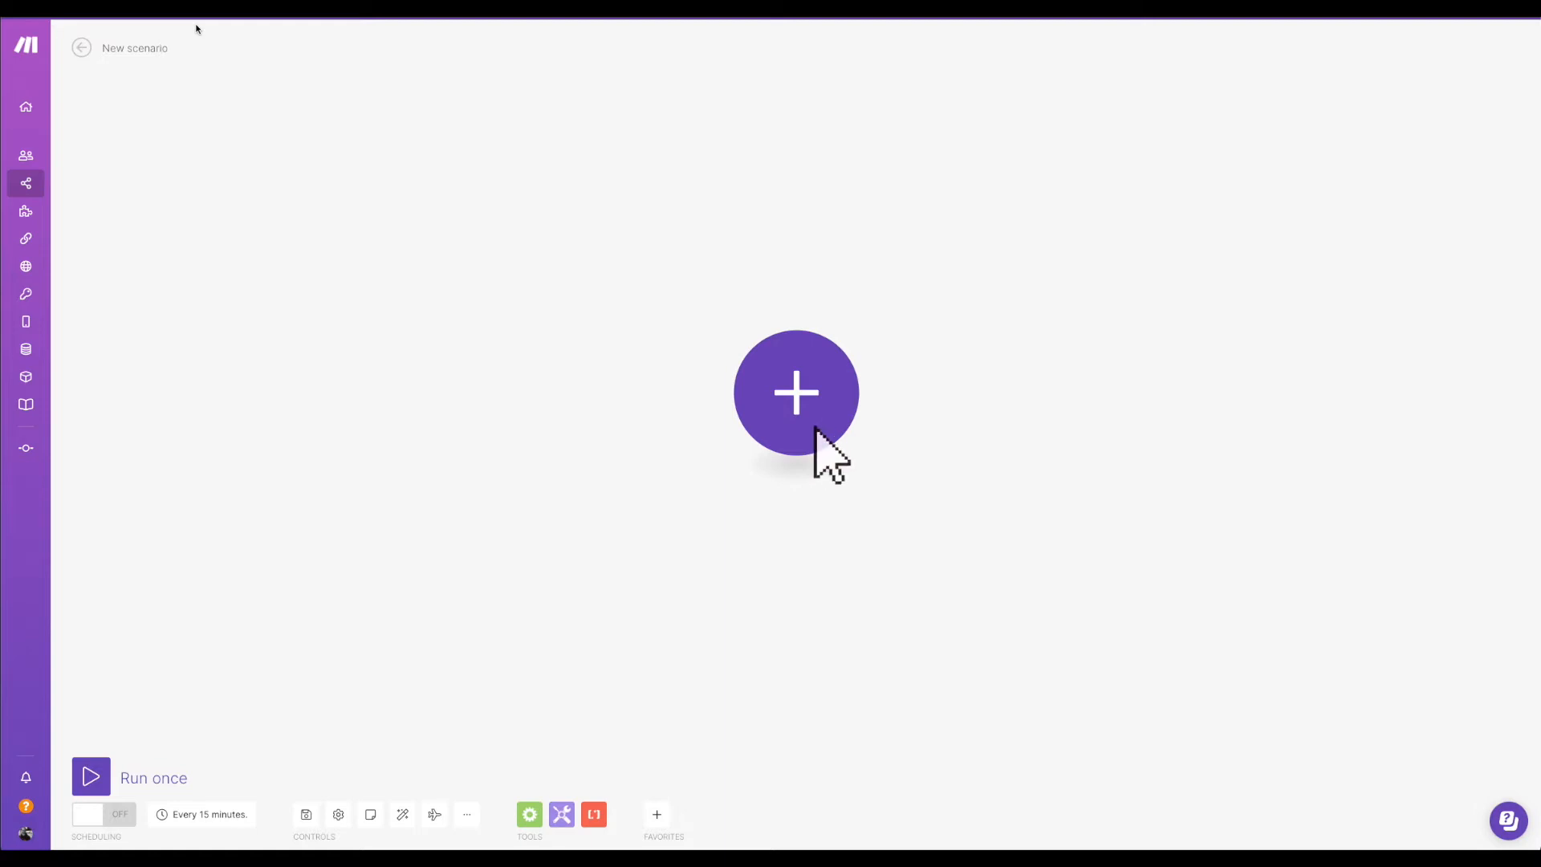
key("super+a")
type("Google Integration")
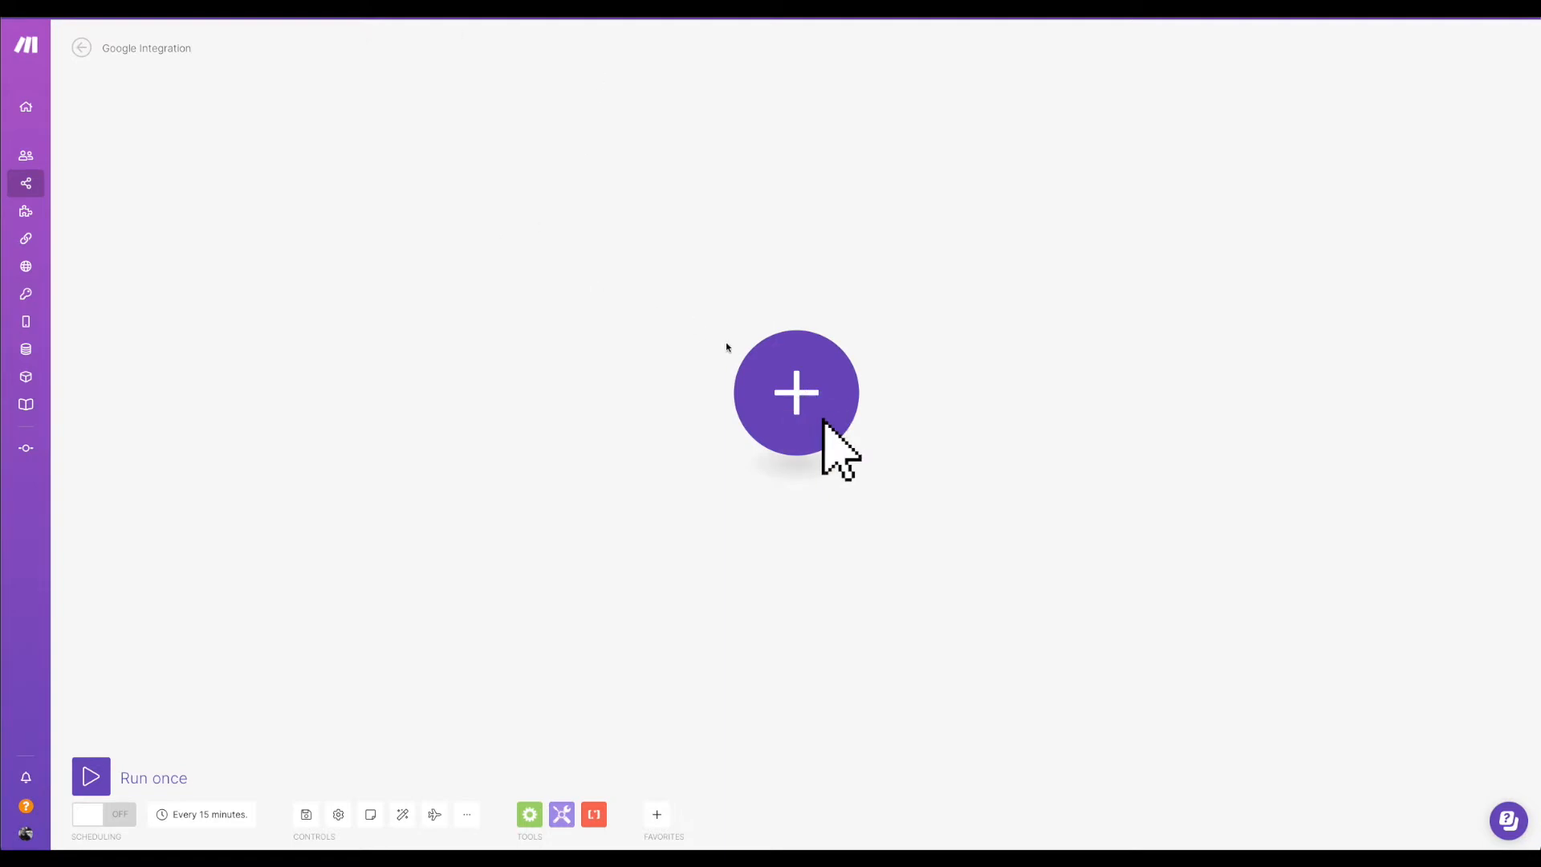
Add a Gmail 'Watch emails' trigger module using the My Google Restricted connection.
left_click(805, 393)
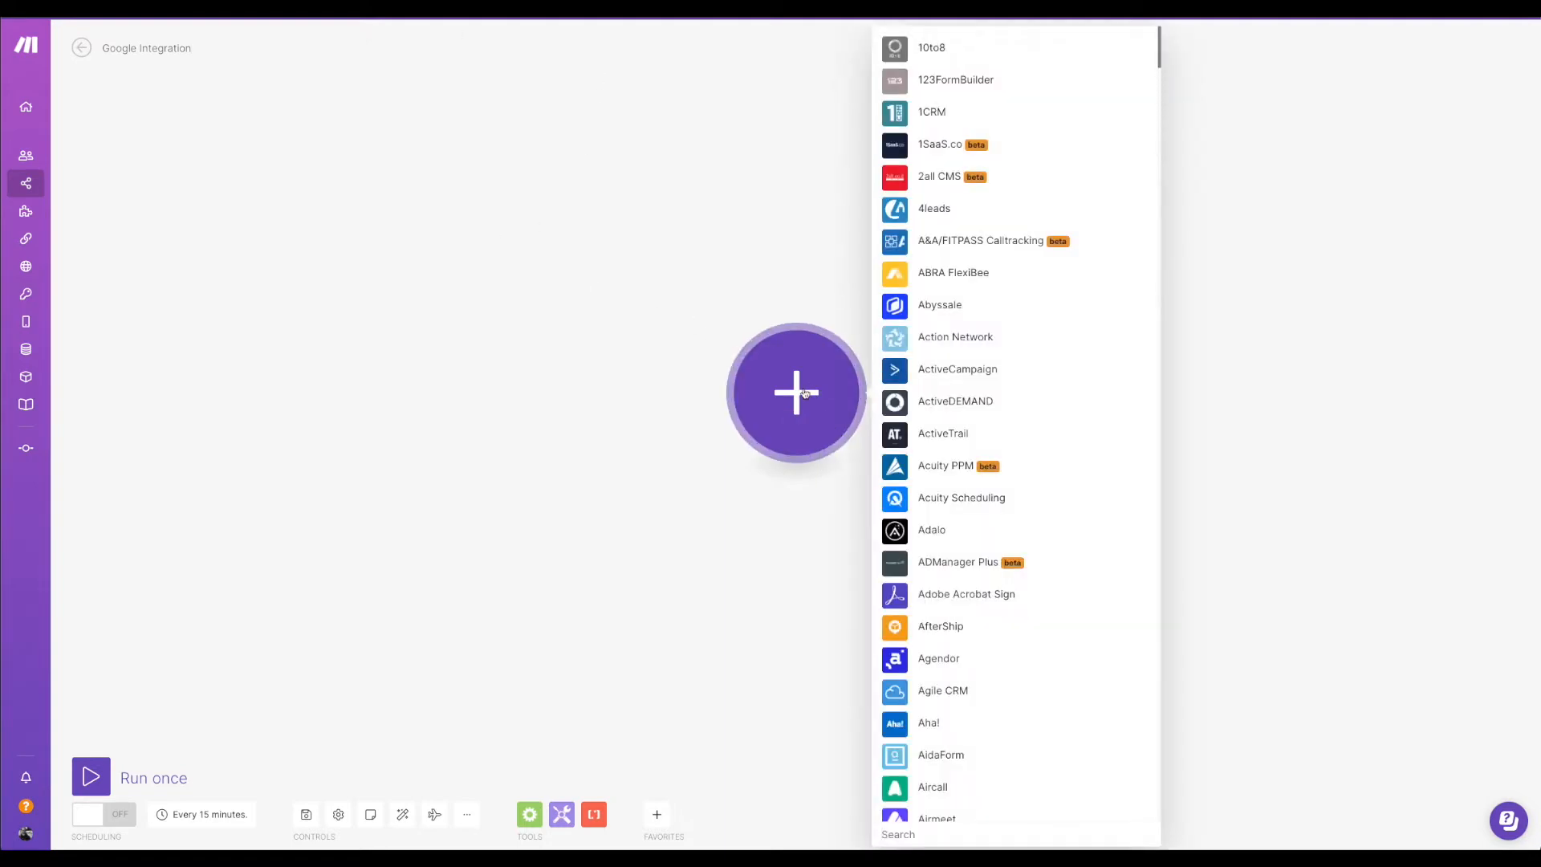
type("gmail")
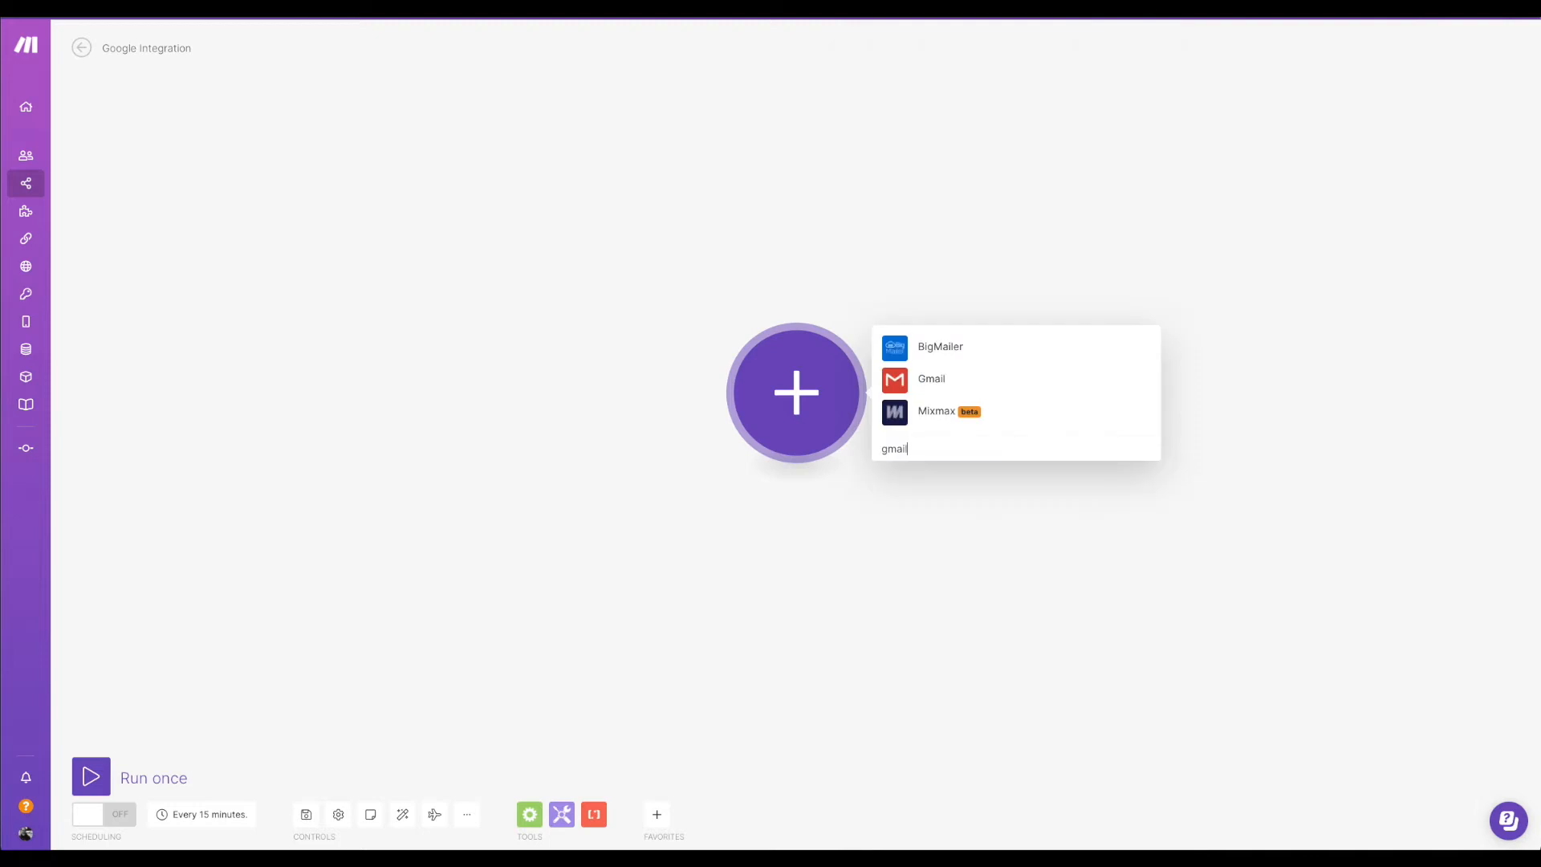
left_click(931, 380)
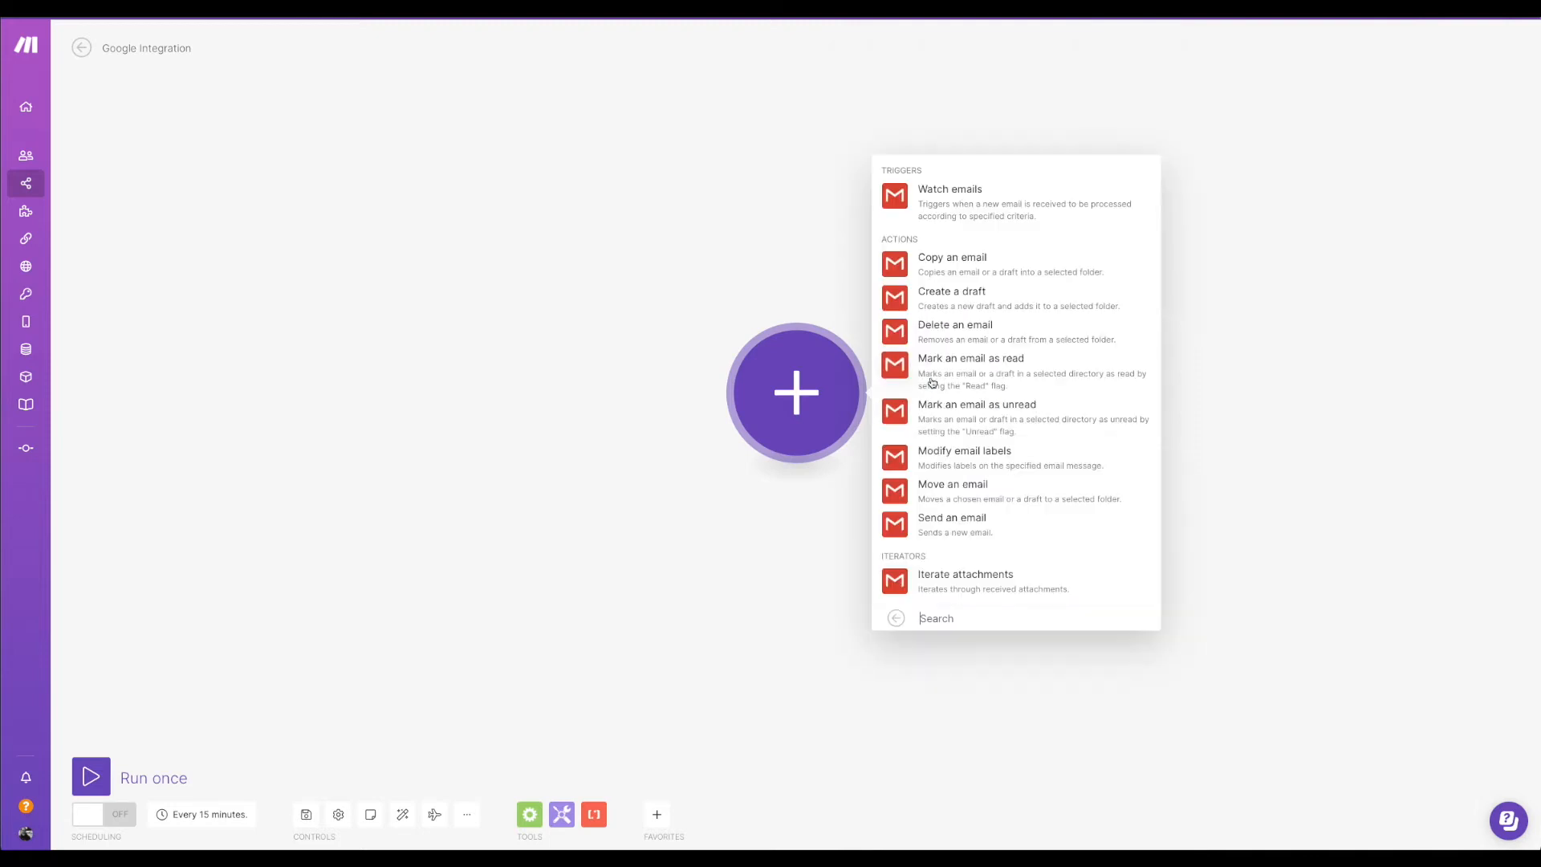
left_click(948, 201)
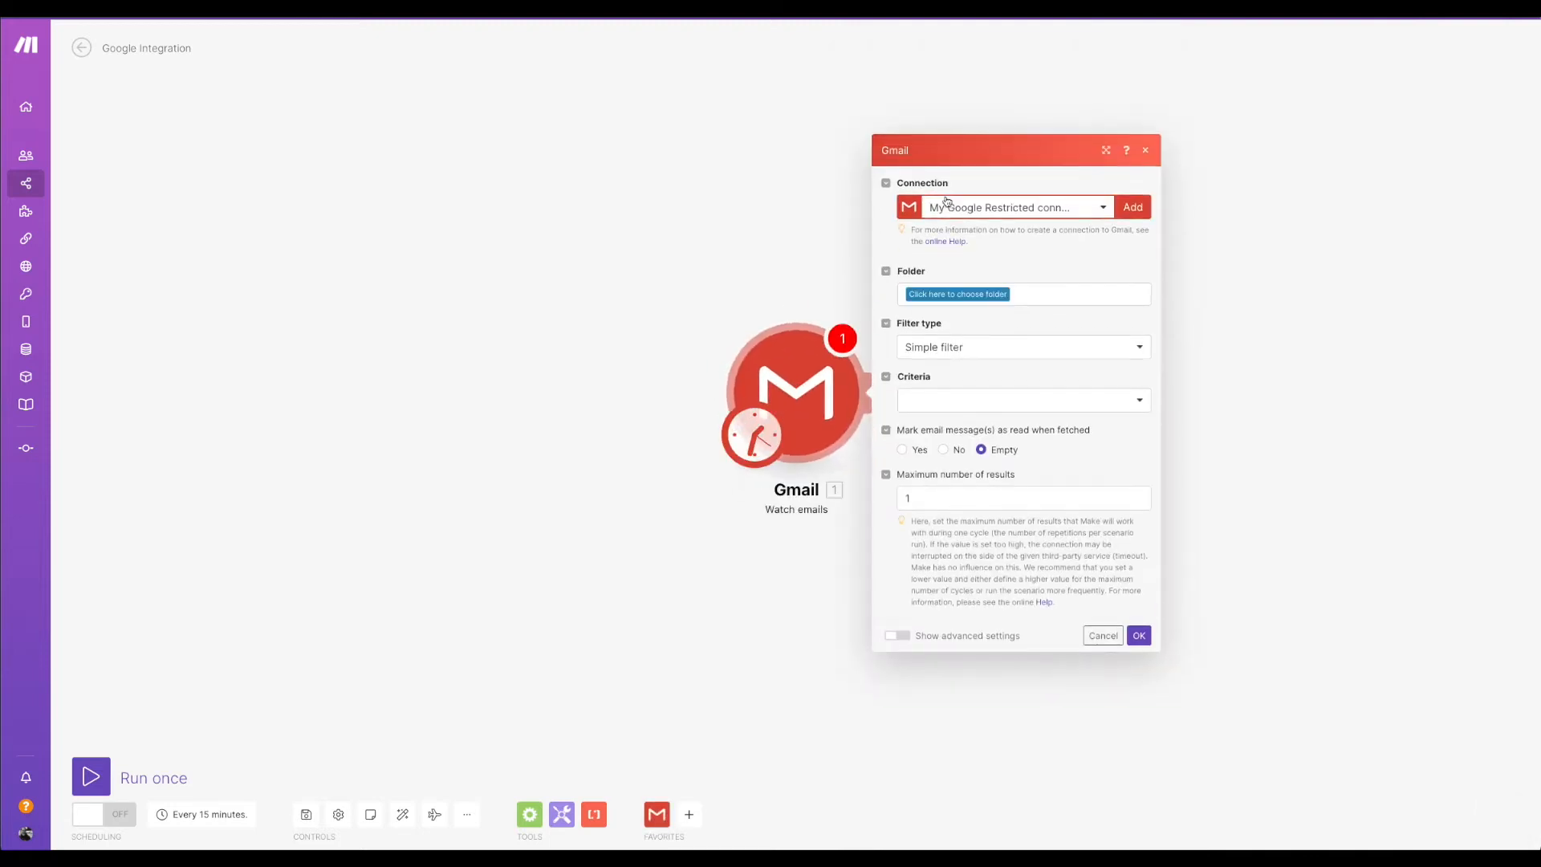
left_click(1104, 208)
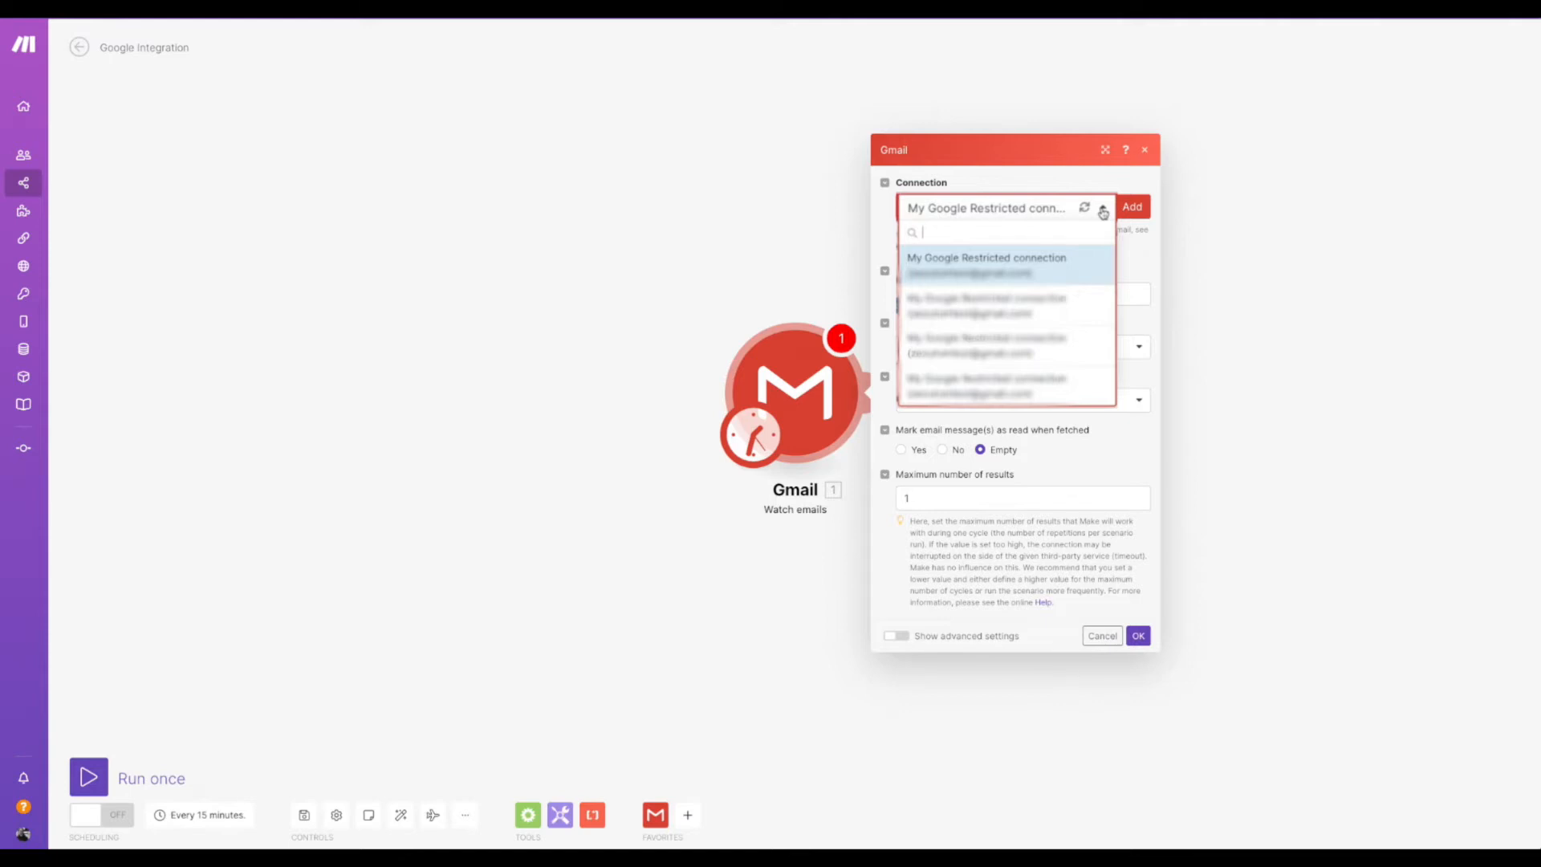
left_click(1104, 211)
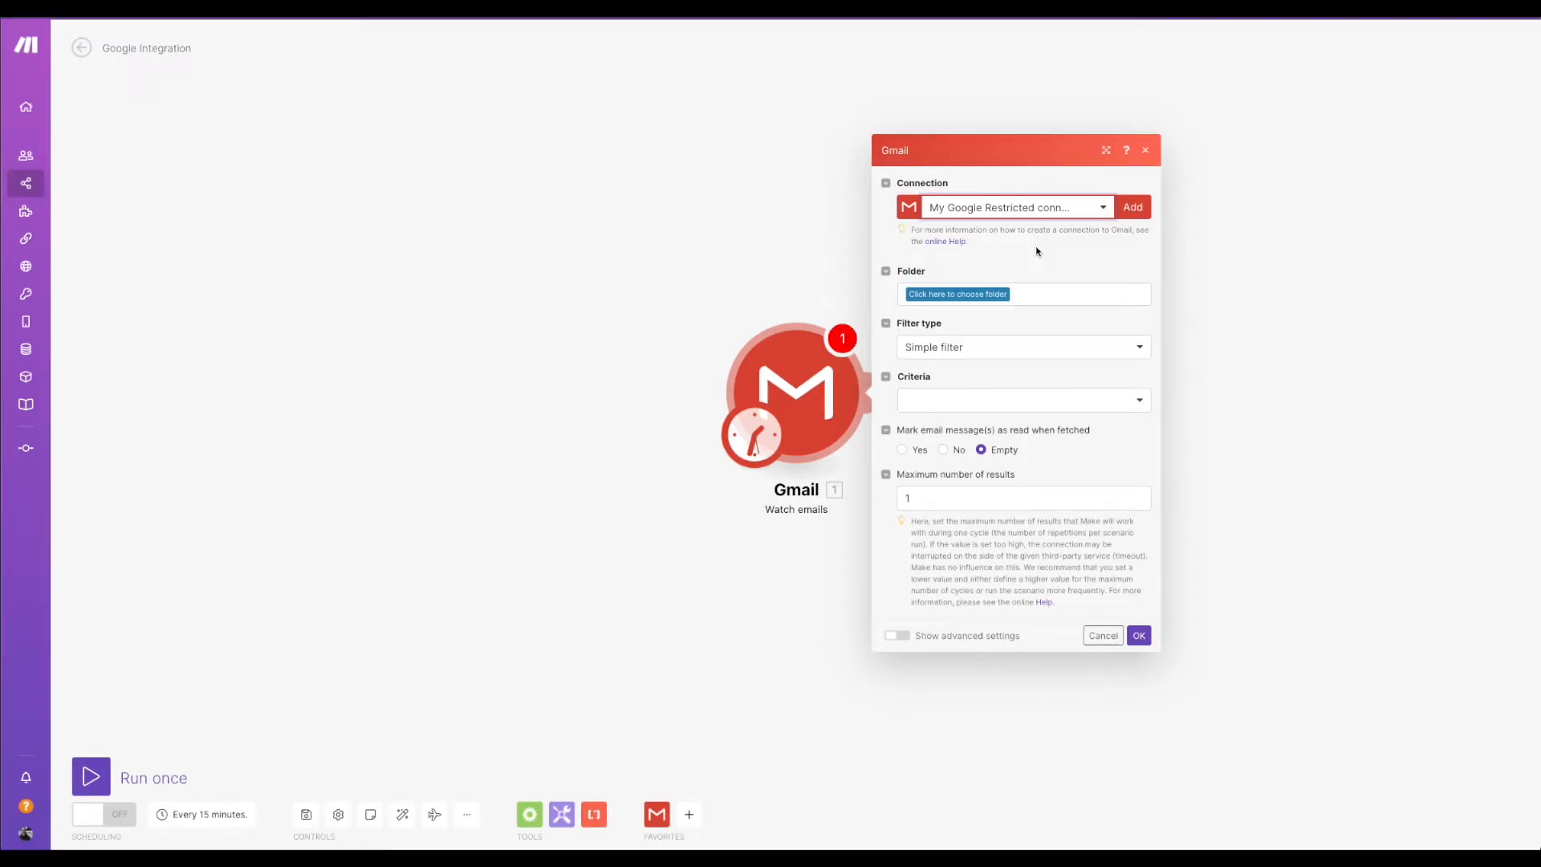
Open the Gmail module's Folder choice for the mail folder to watch.
left_click(1006, 295)
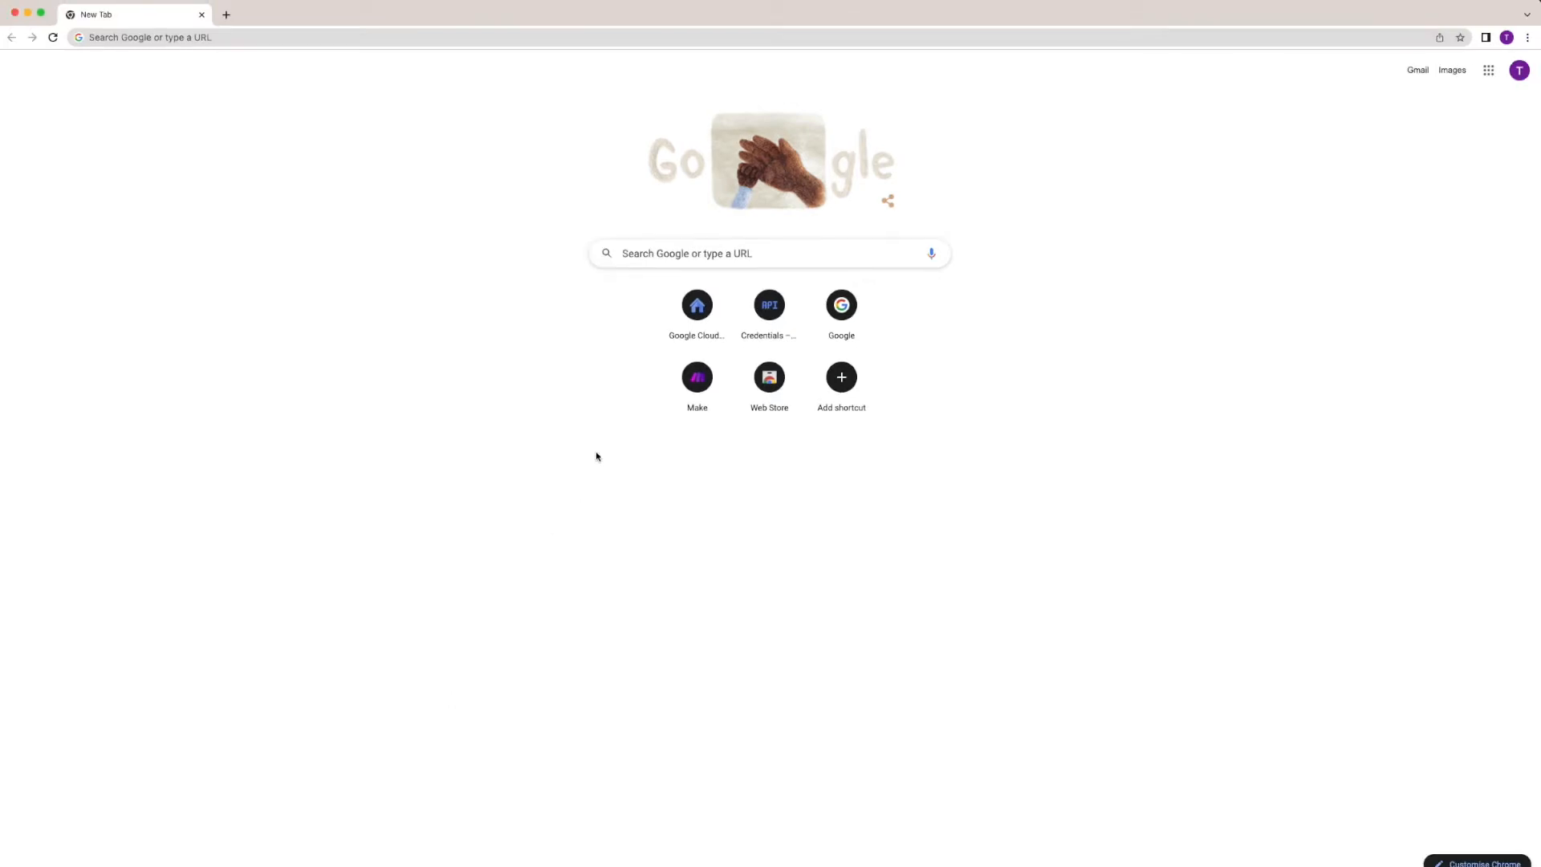
Create the Google Cloud project 'Make Integration' and switch the console to it.
left_click(681, 330)
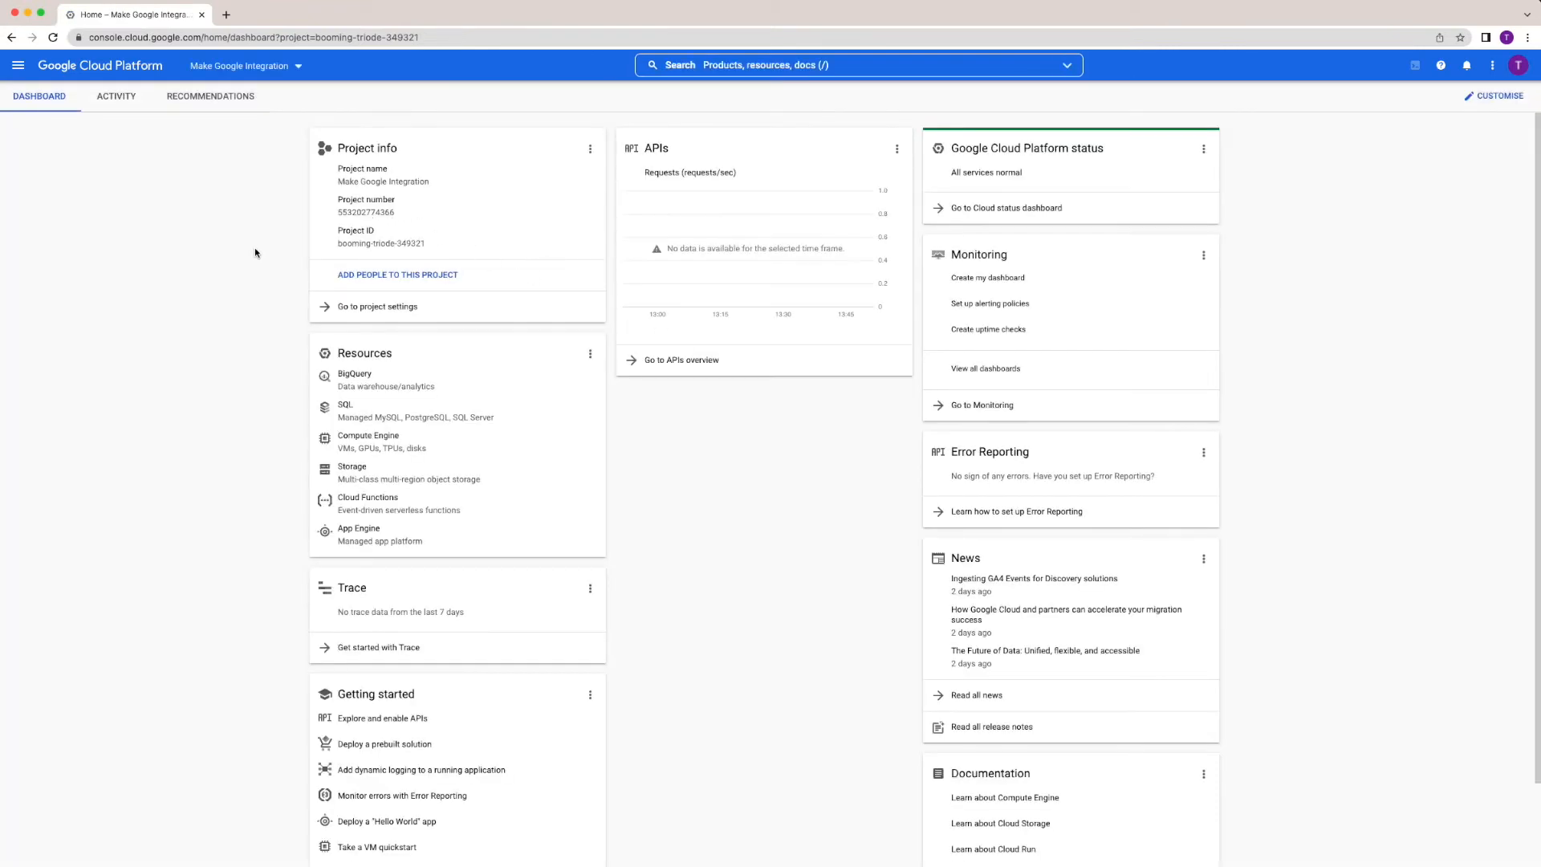
left_click(299, 67)
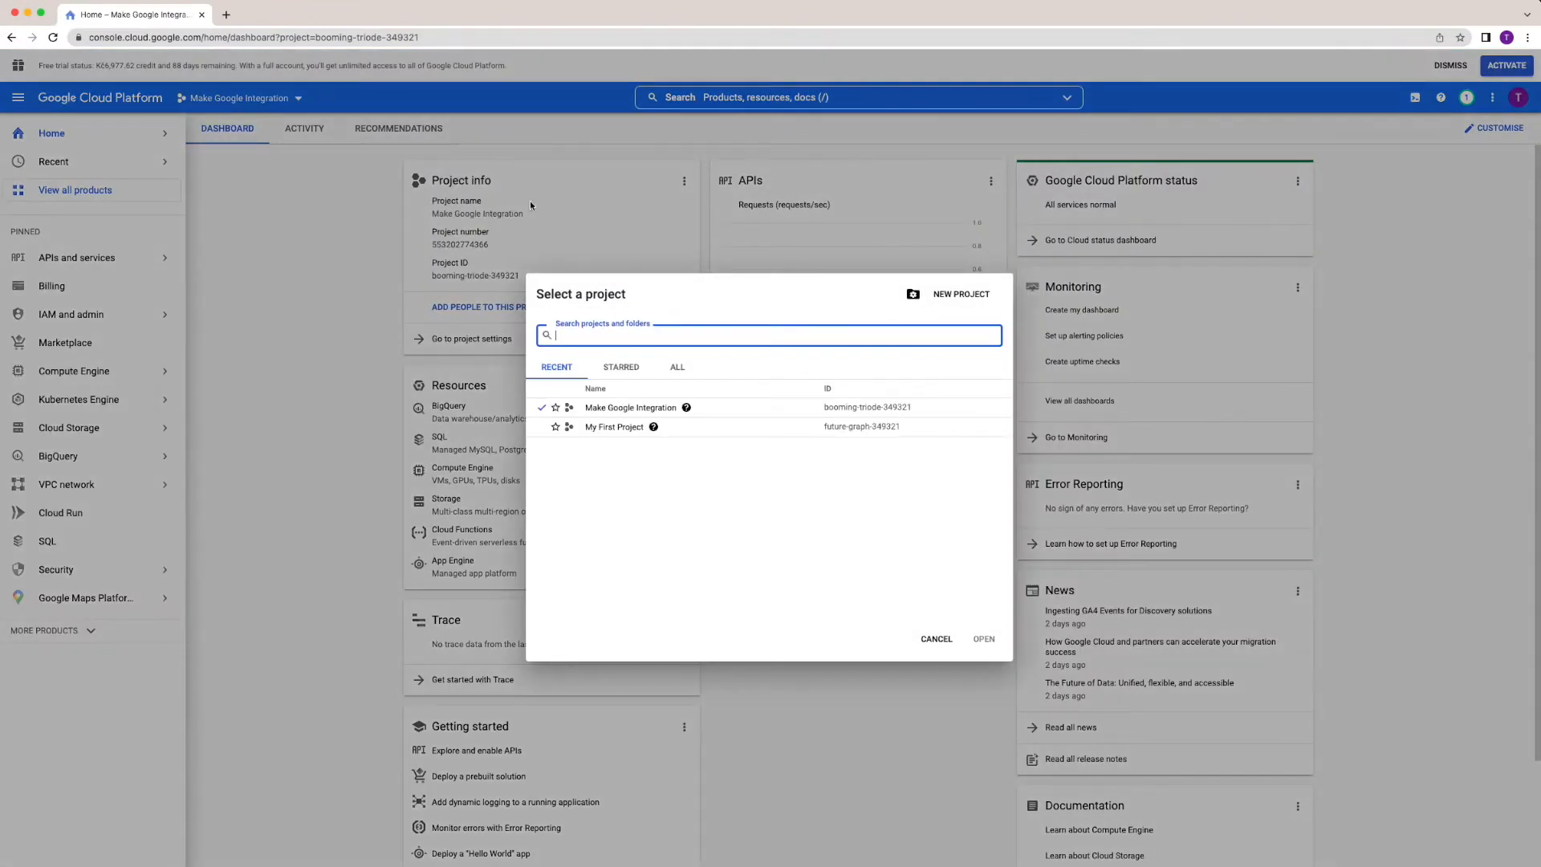
left_click(961, 294)
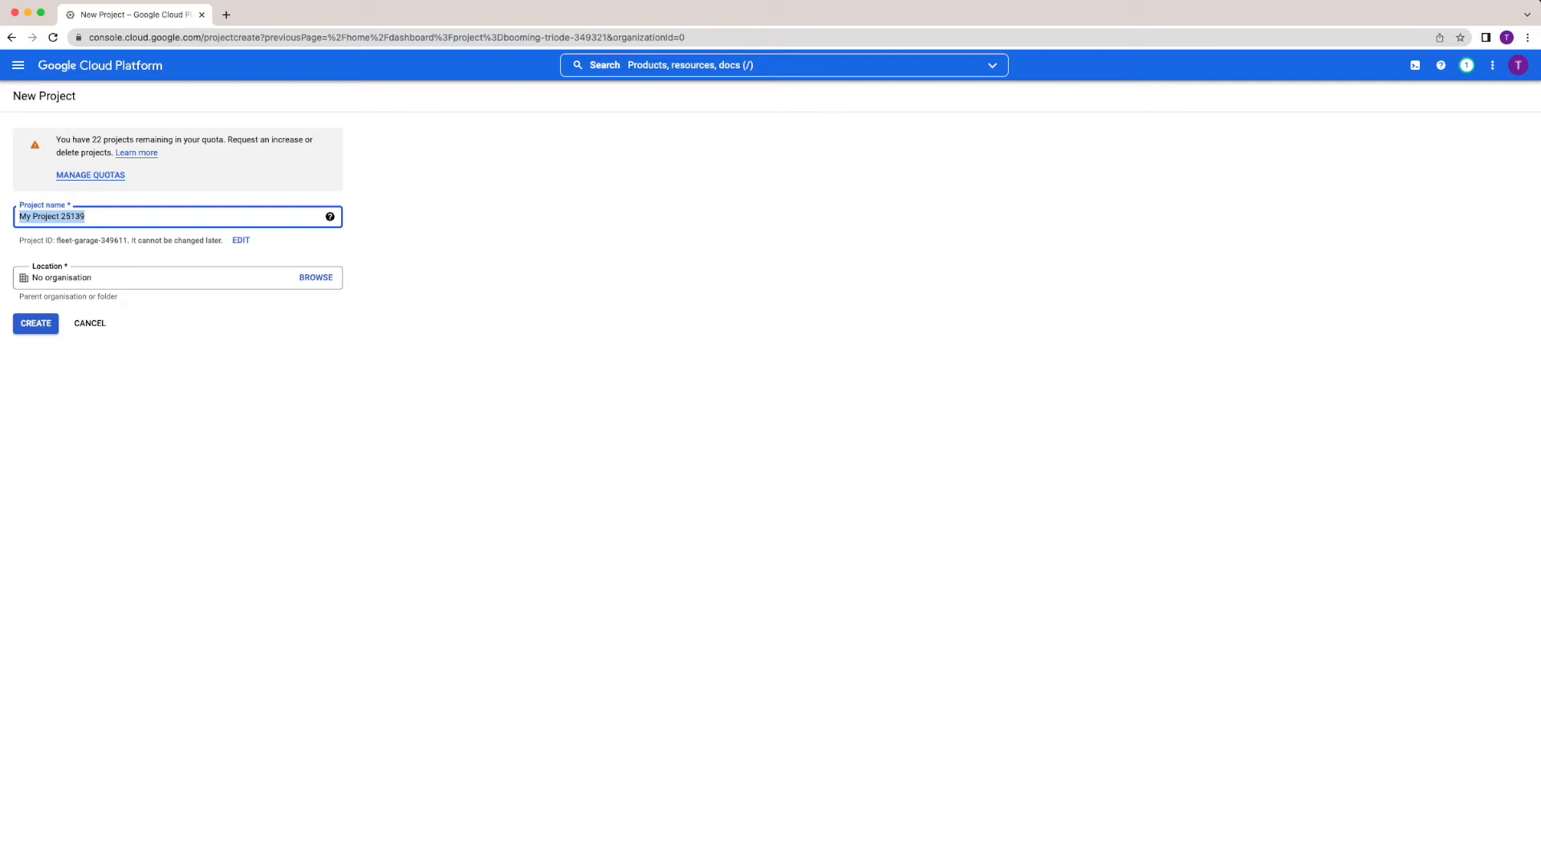
type("Make Integration")
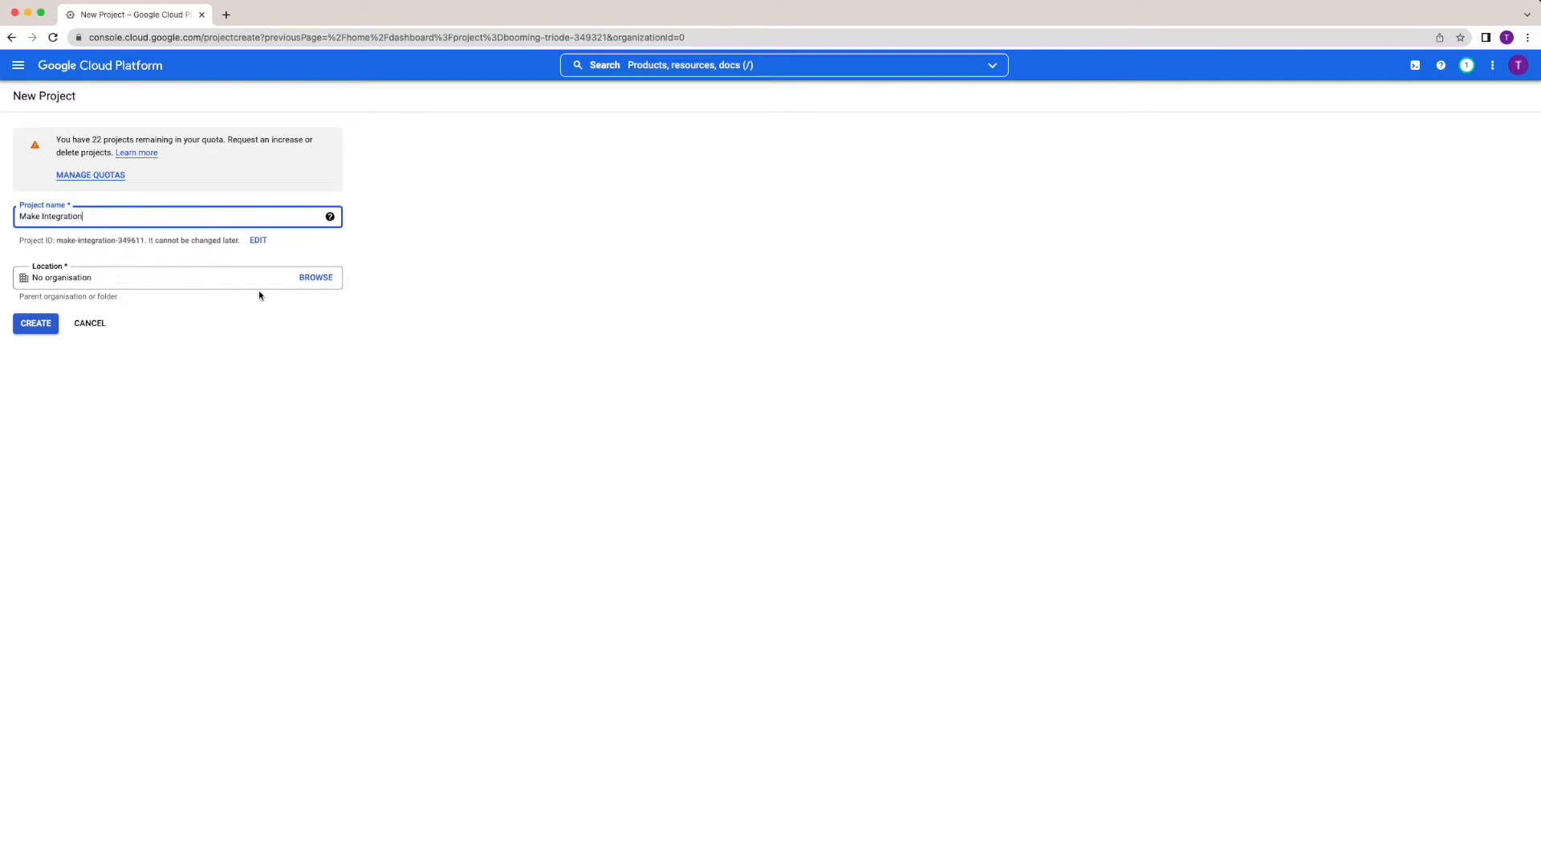
left_click(36, 324)
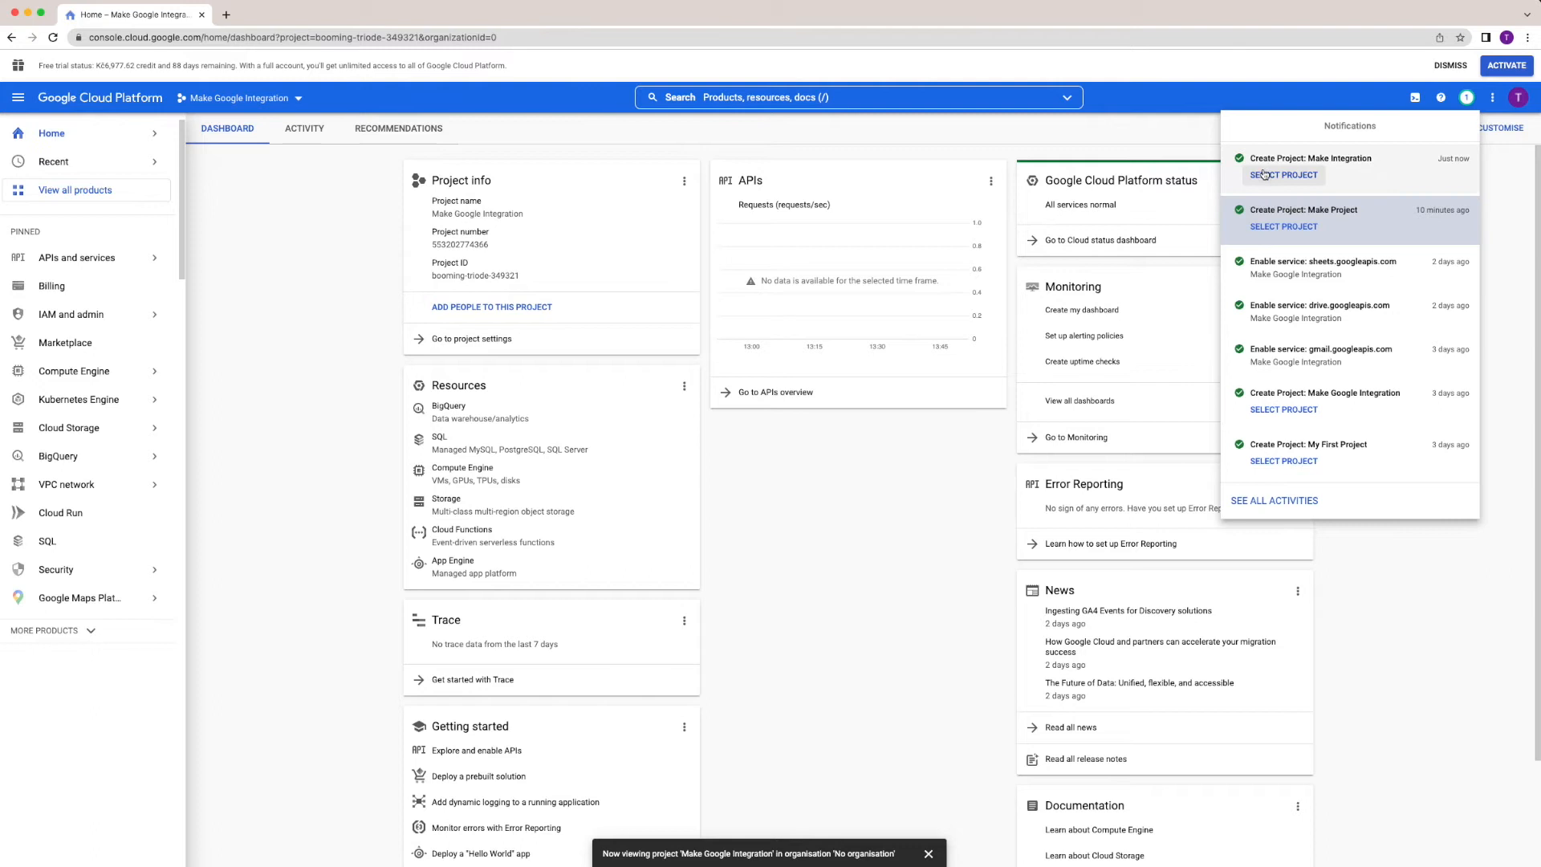
left_click(1270, 178)
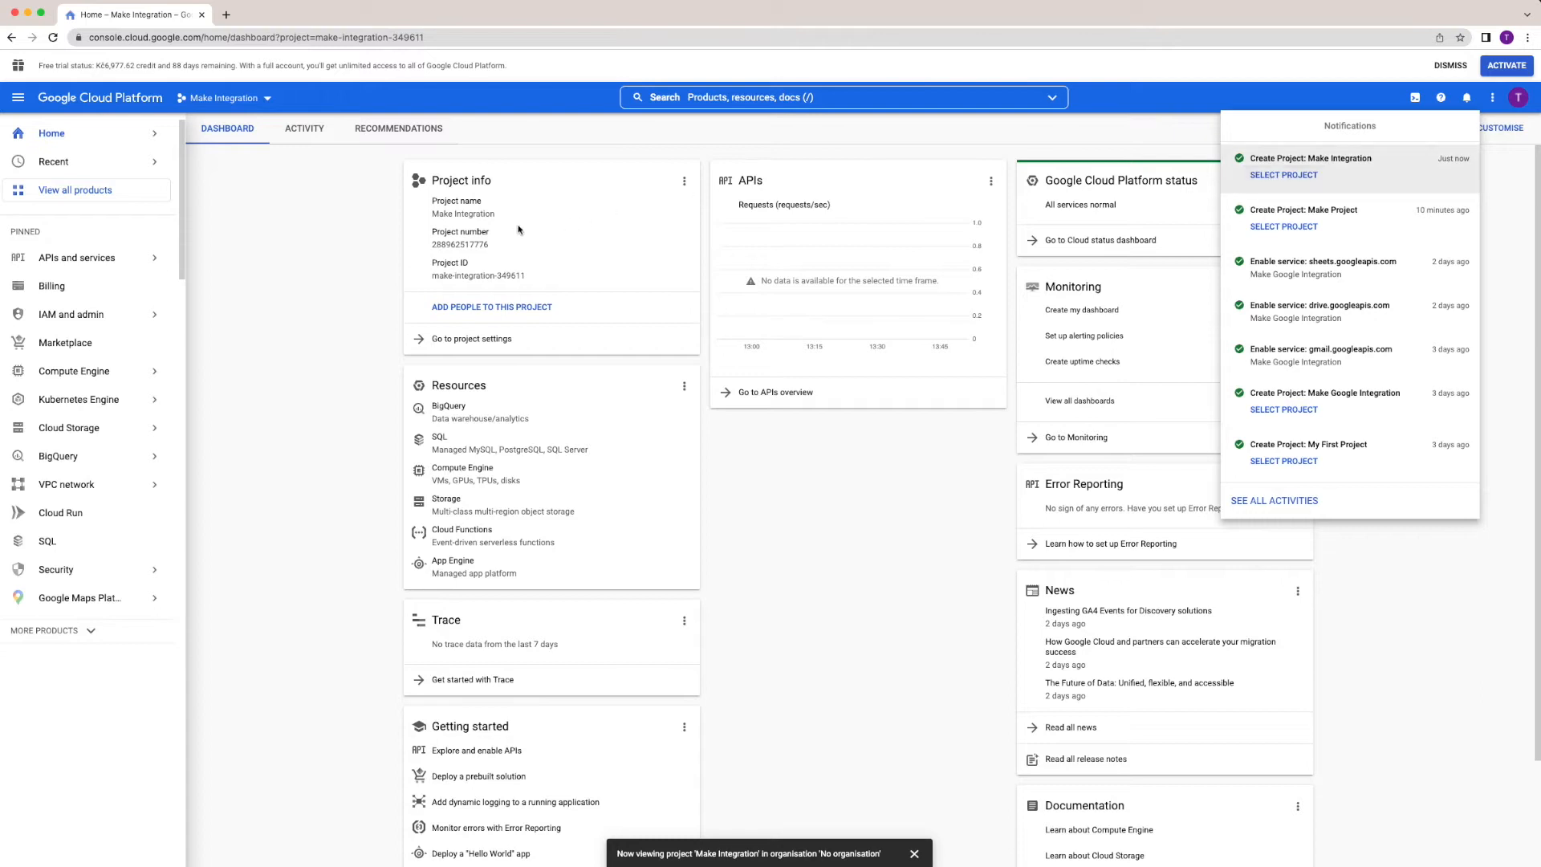
Find the Gmail API in the API library and enable it for the Make Integration project.
left_click(81, 263)
mouse_move(82, 263)
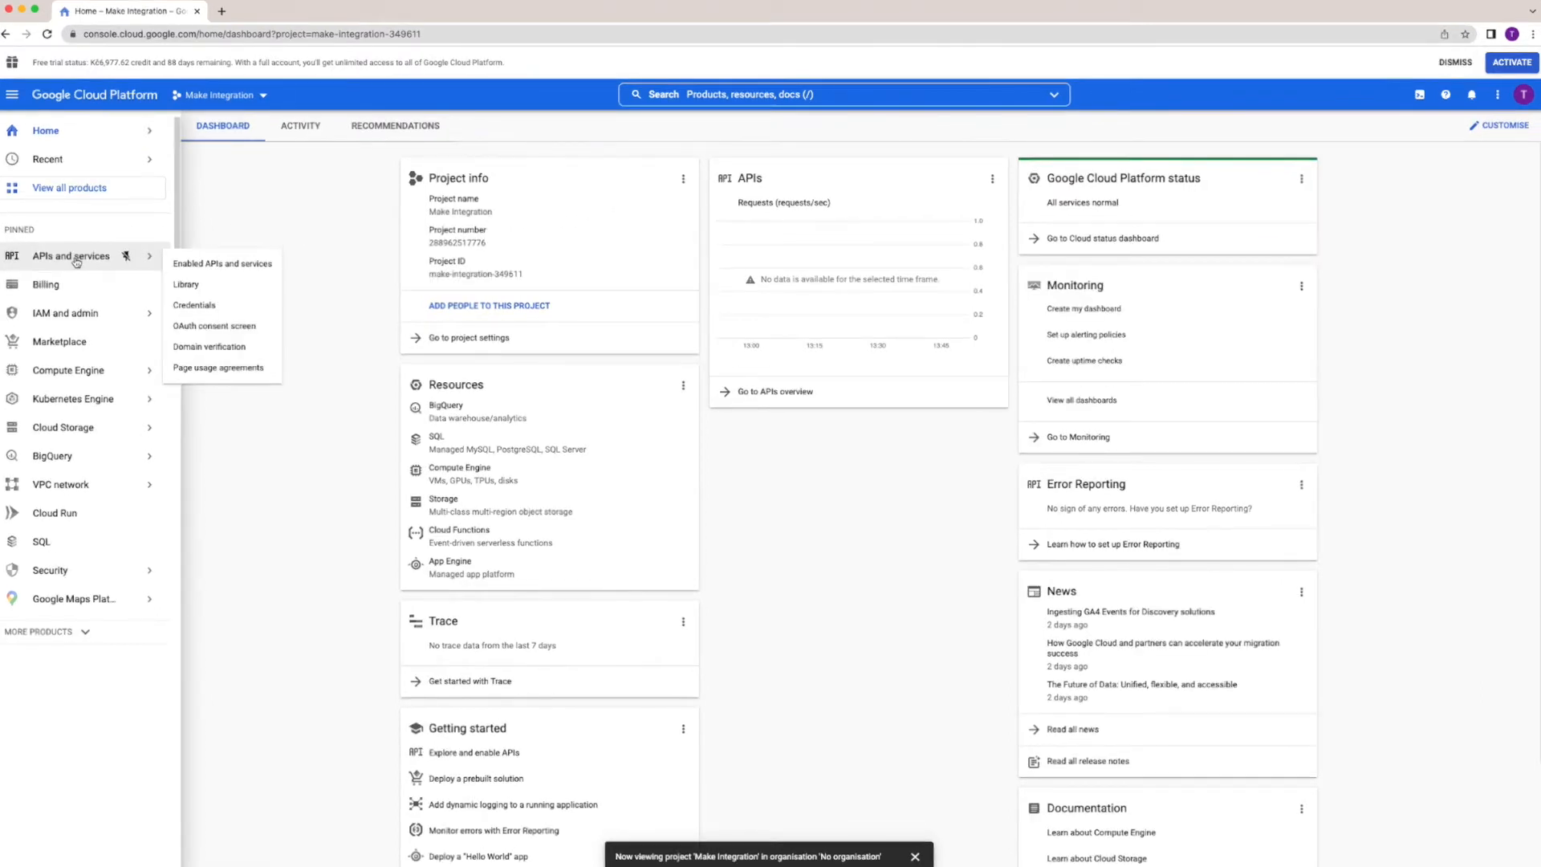
left_click(207, 264)
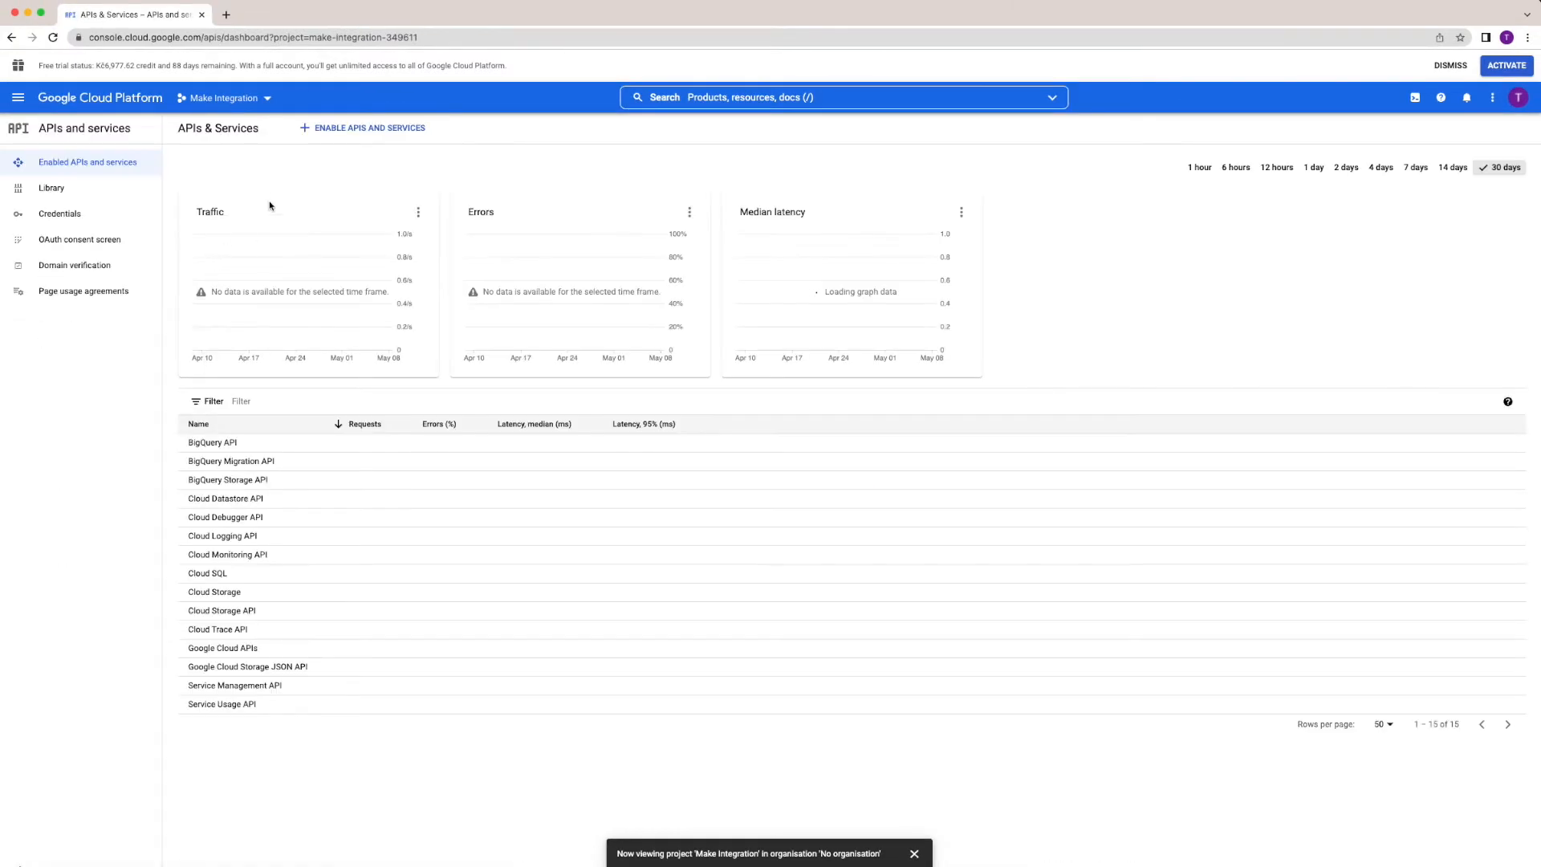
left_click(356, 128)
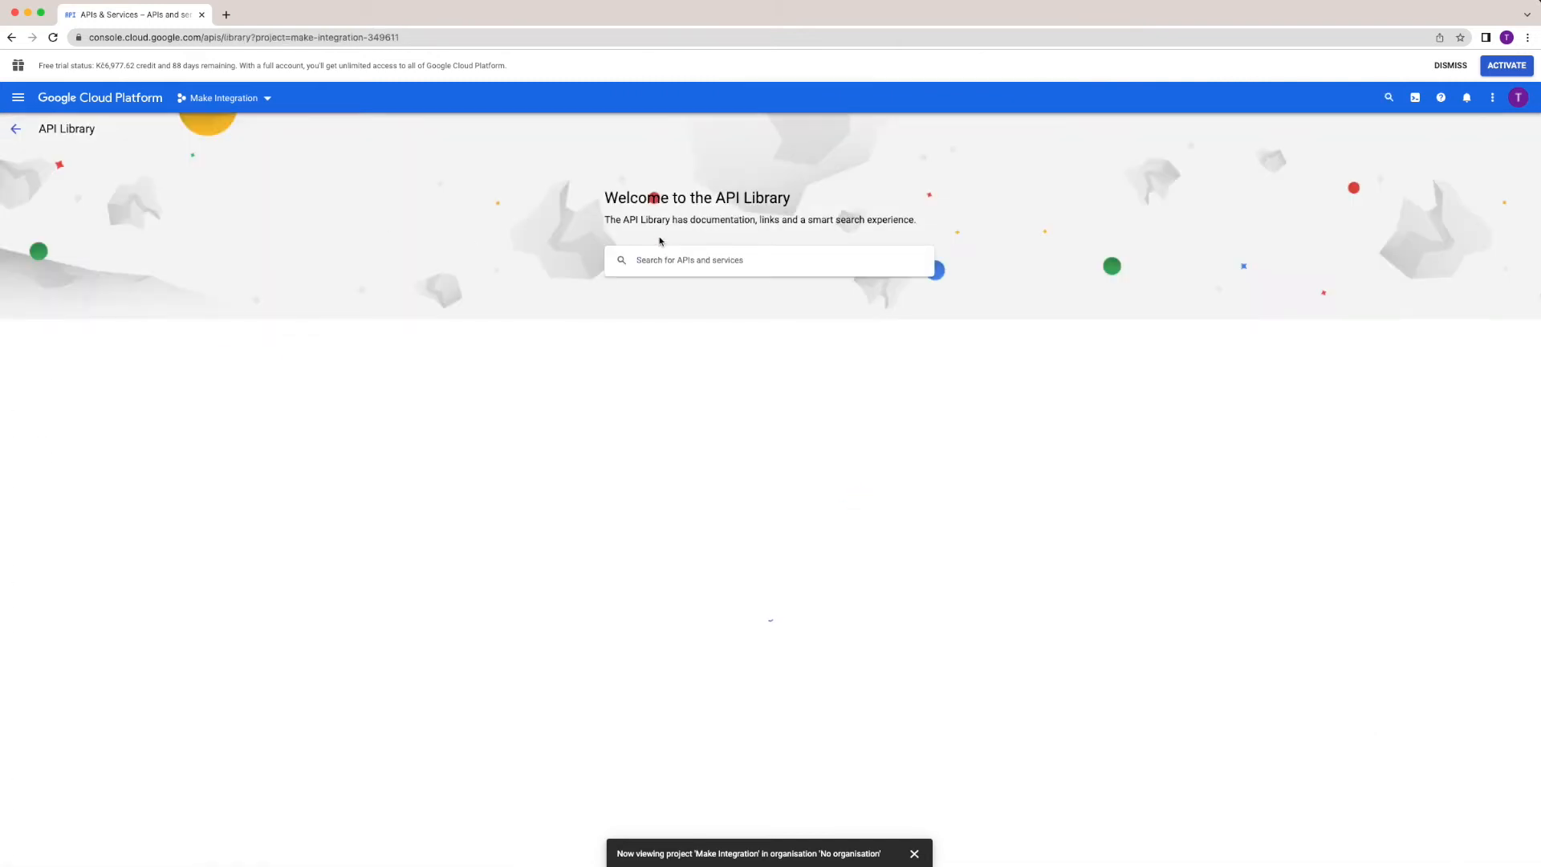
left_click(656, 265)
type("gmail")
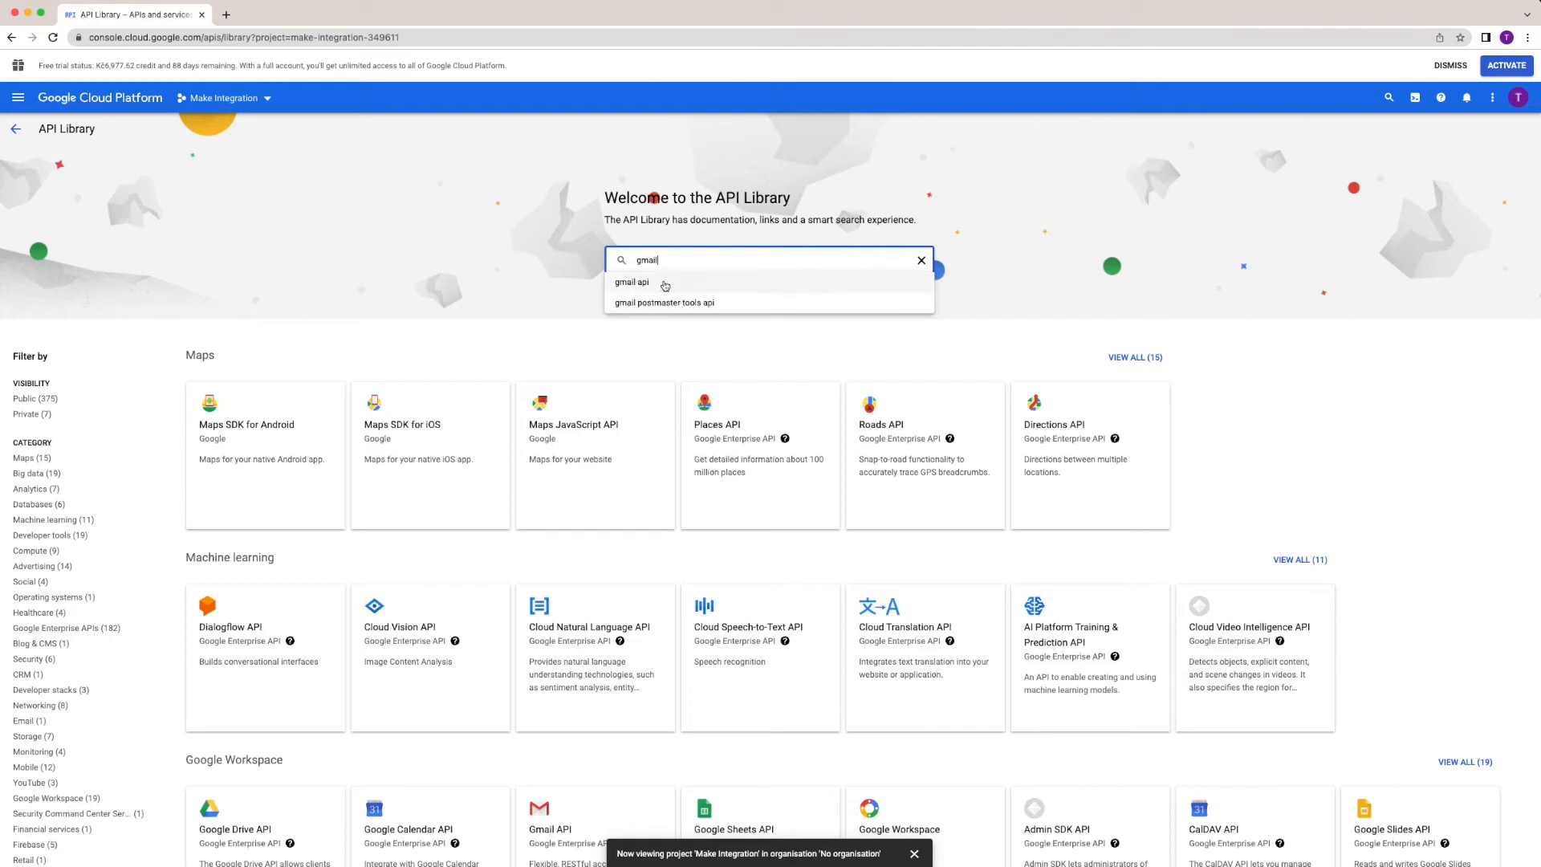
left_click(632, 283)
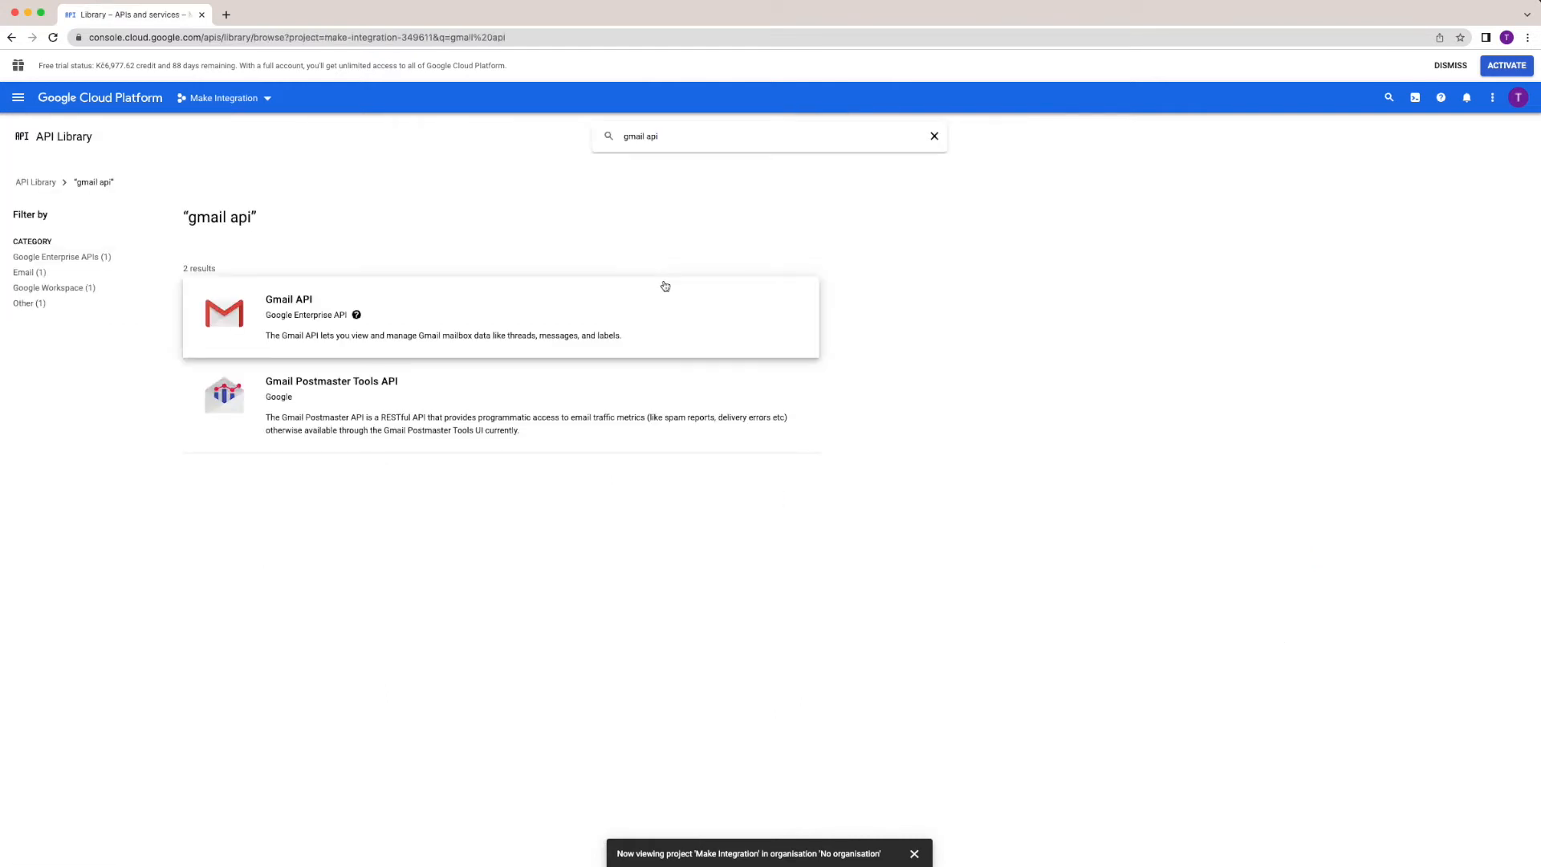
left_click(502, 324)
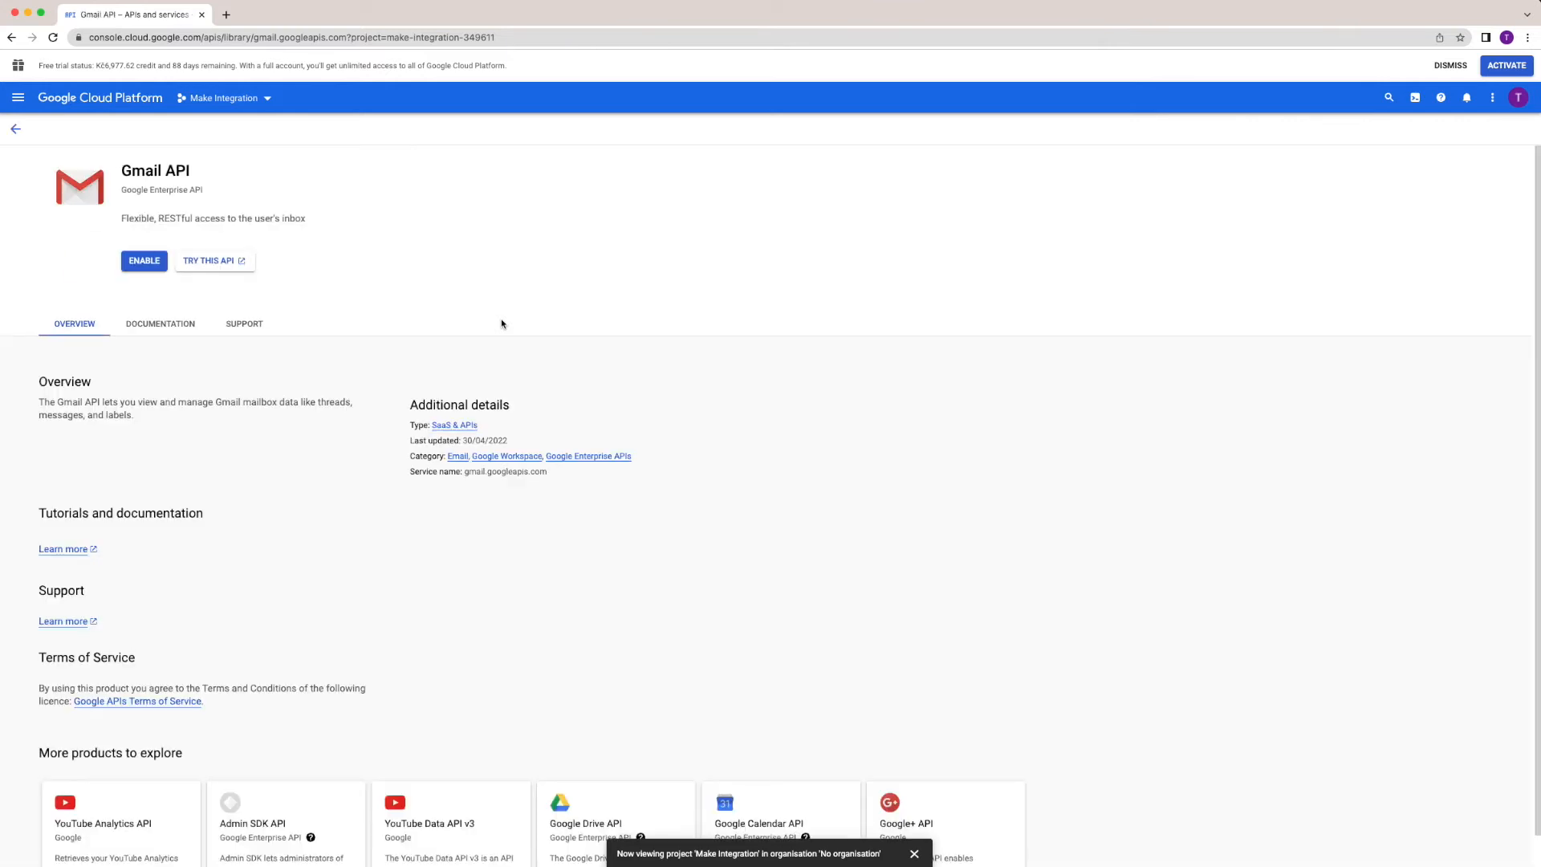
left_click(145, 262)
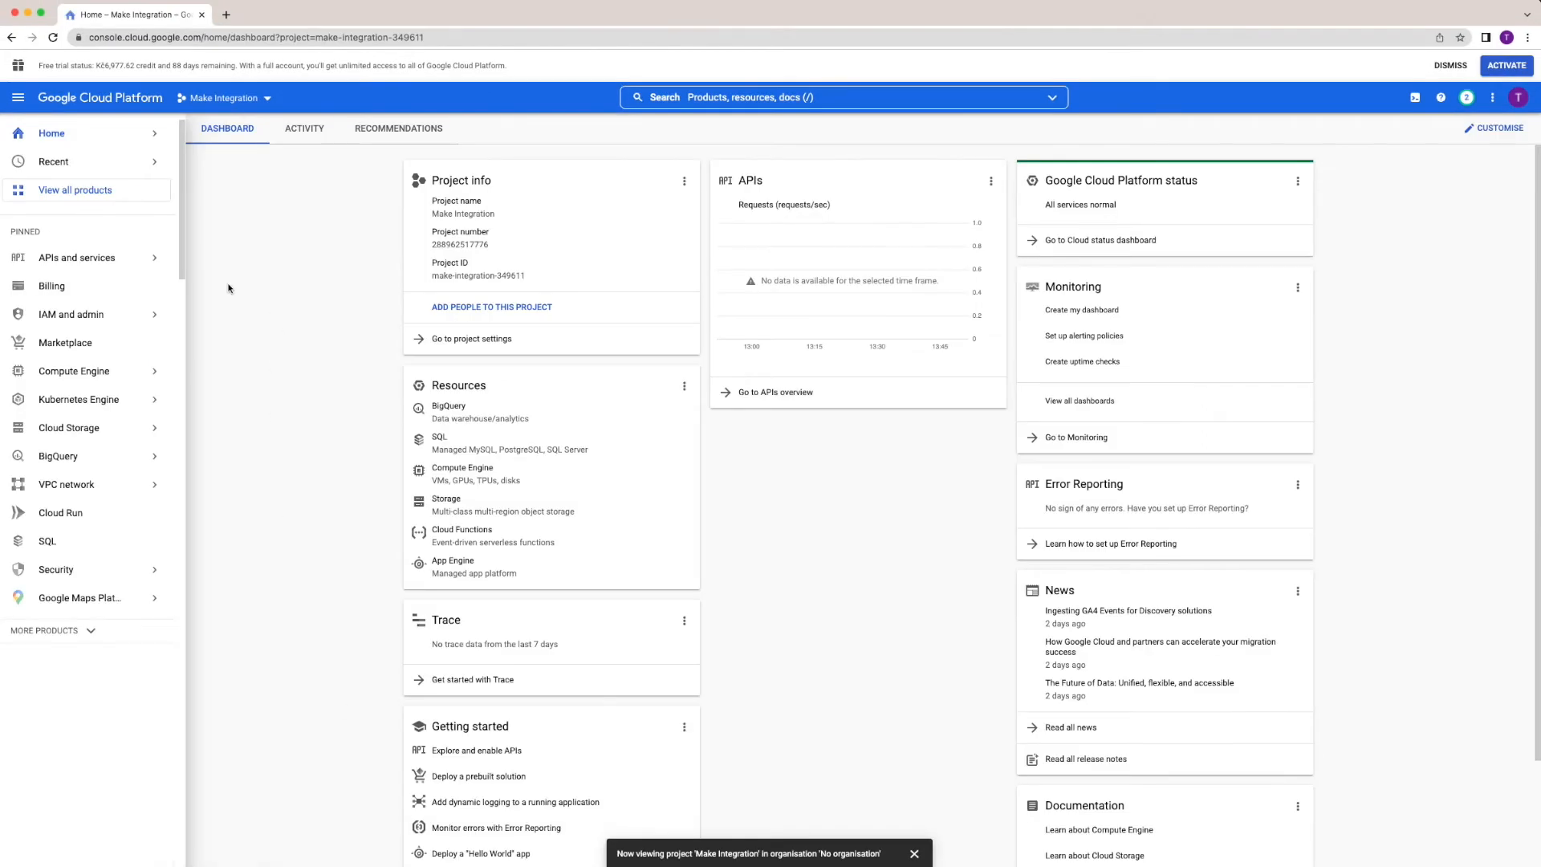
mouse_move(152, 259)
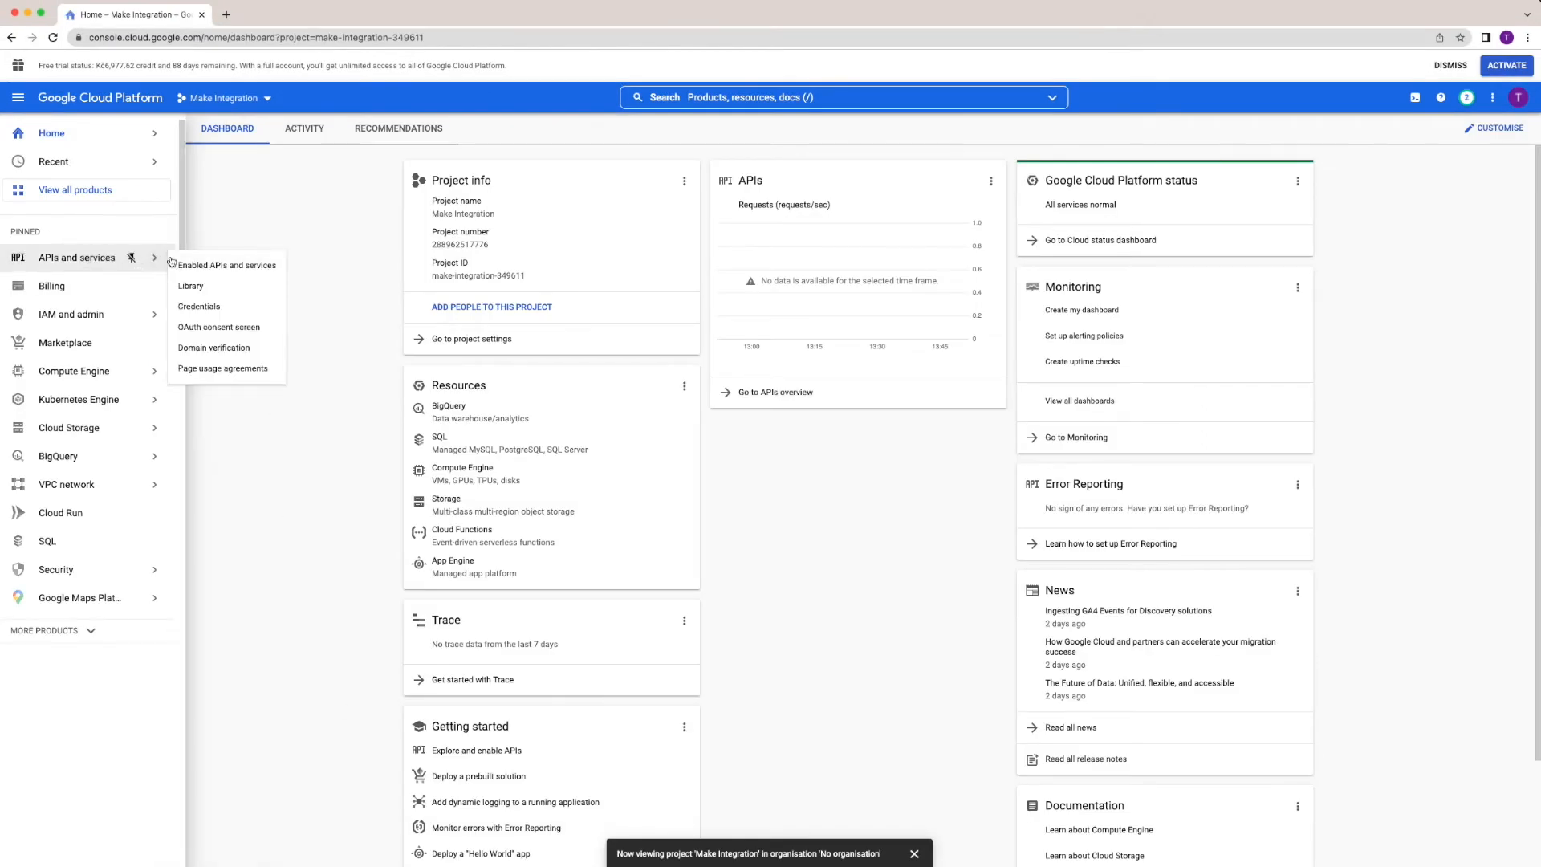
Register an External consent screen app named 'Make' with the account e-mail as support contact.
left_click(205, 329)
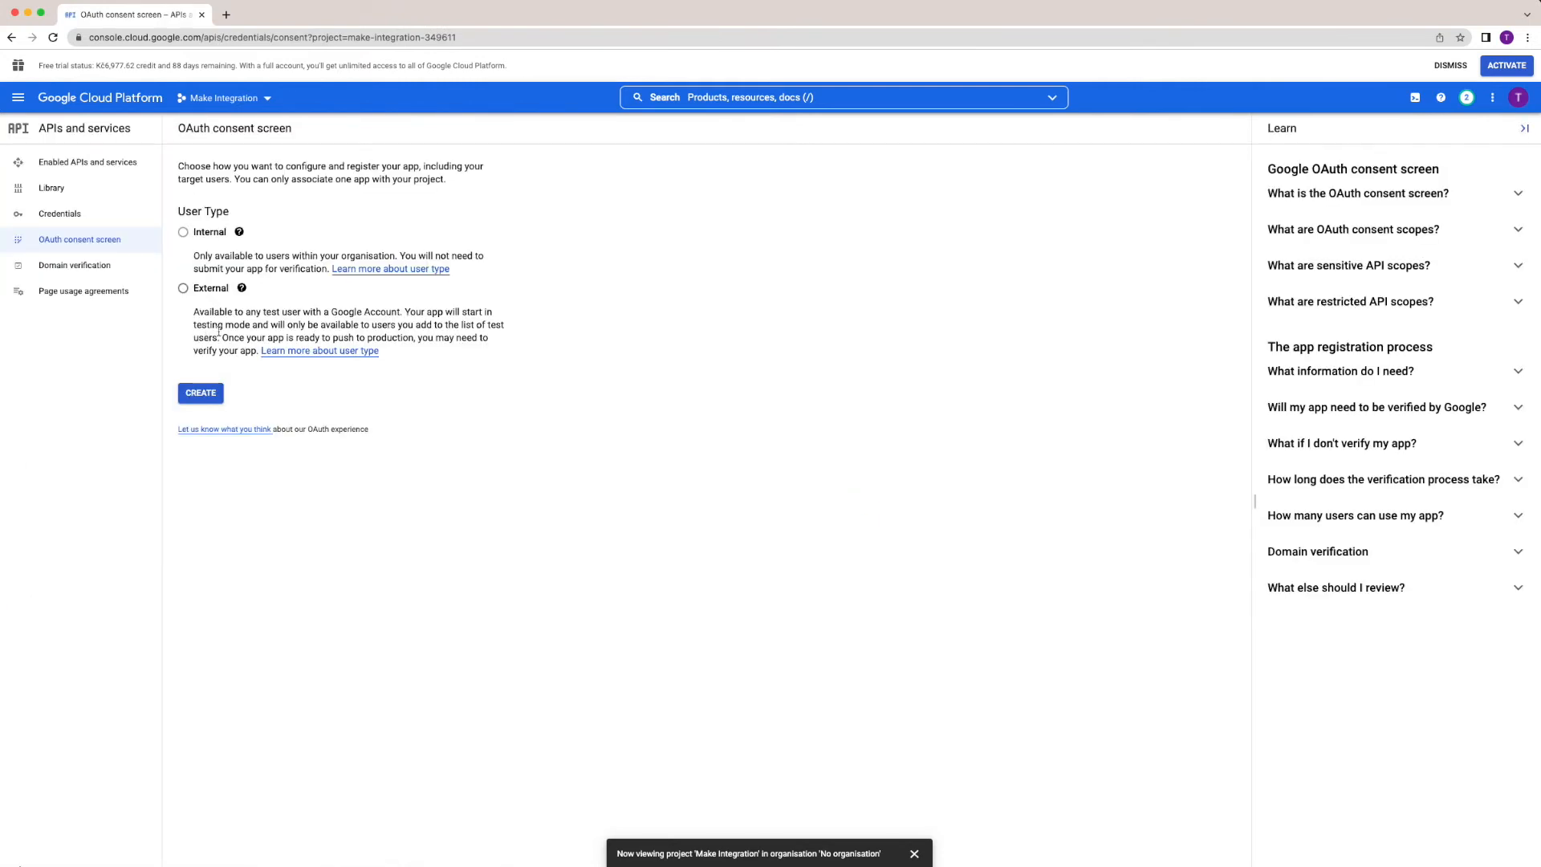
left_click(183, 289)
left_click(206, 394)
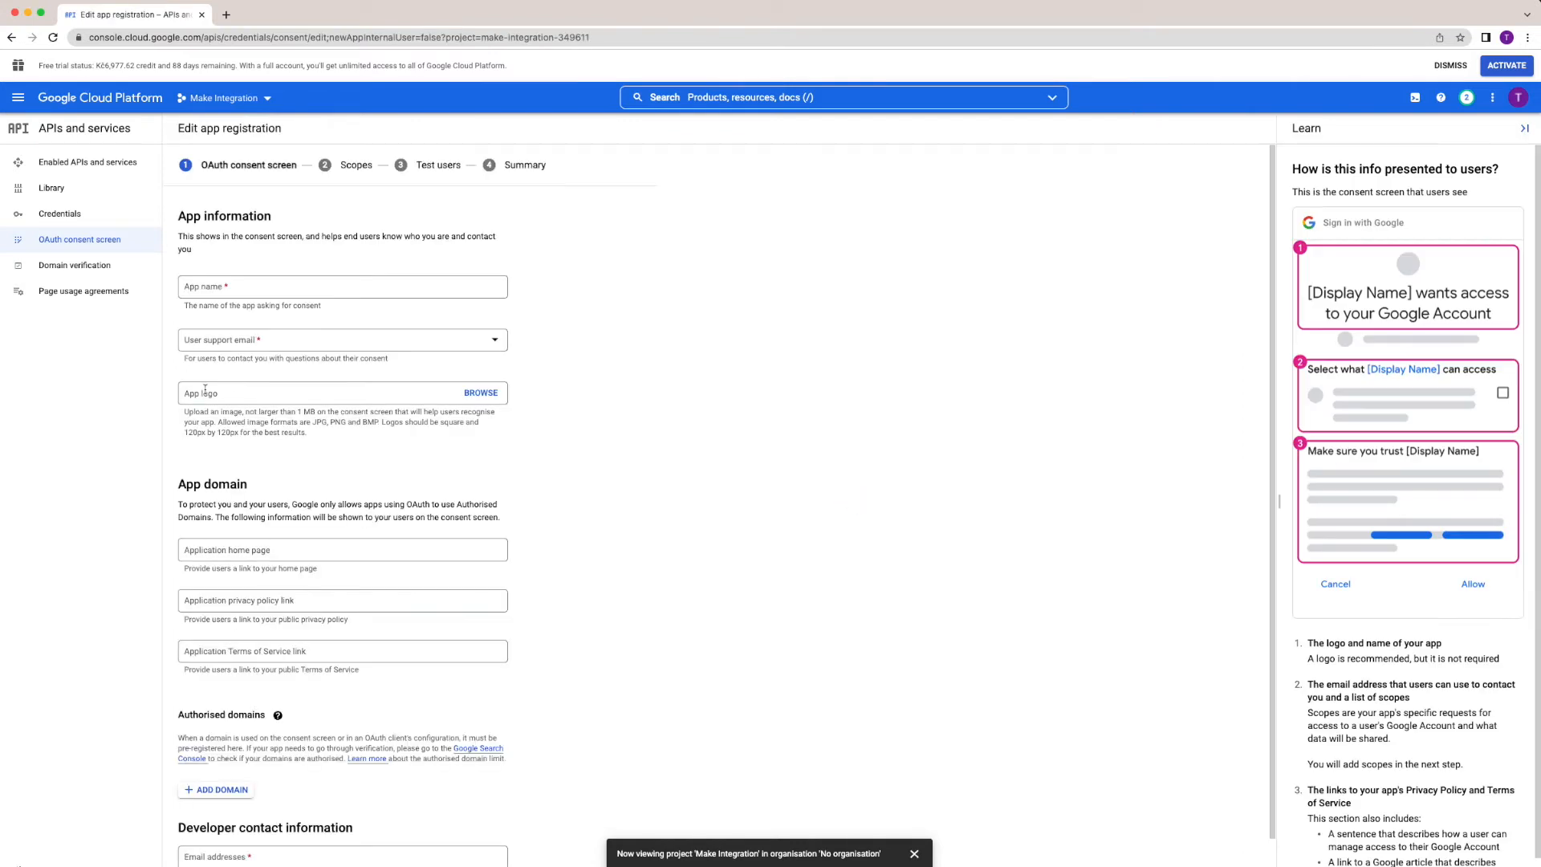
left_click(213, 293)
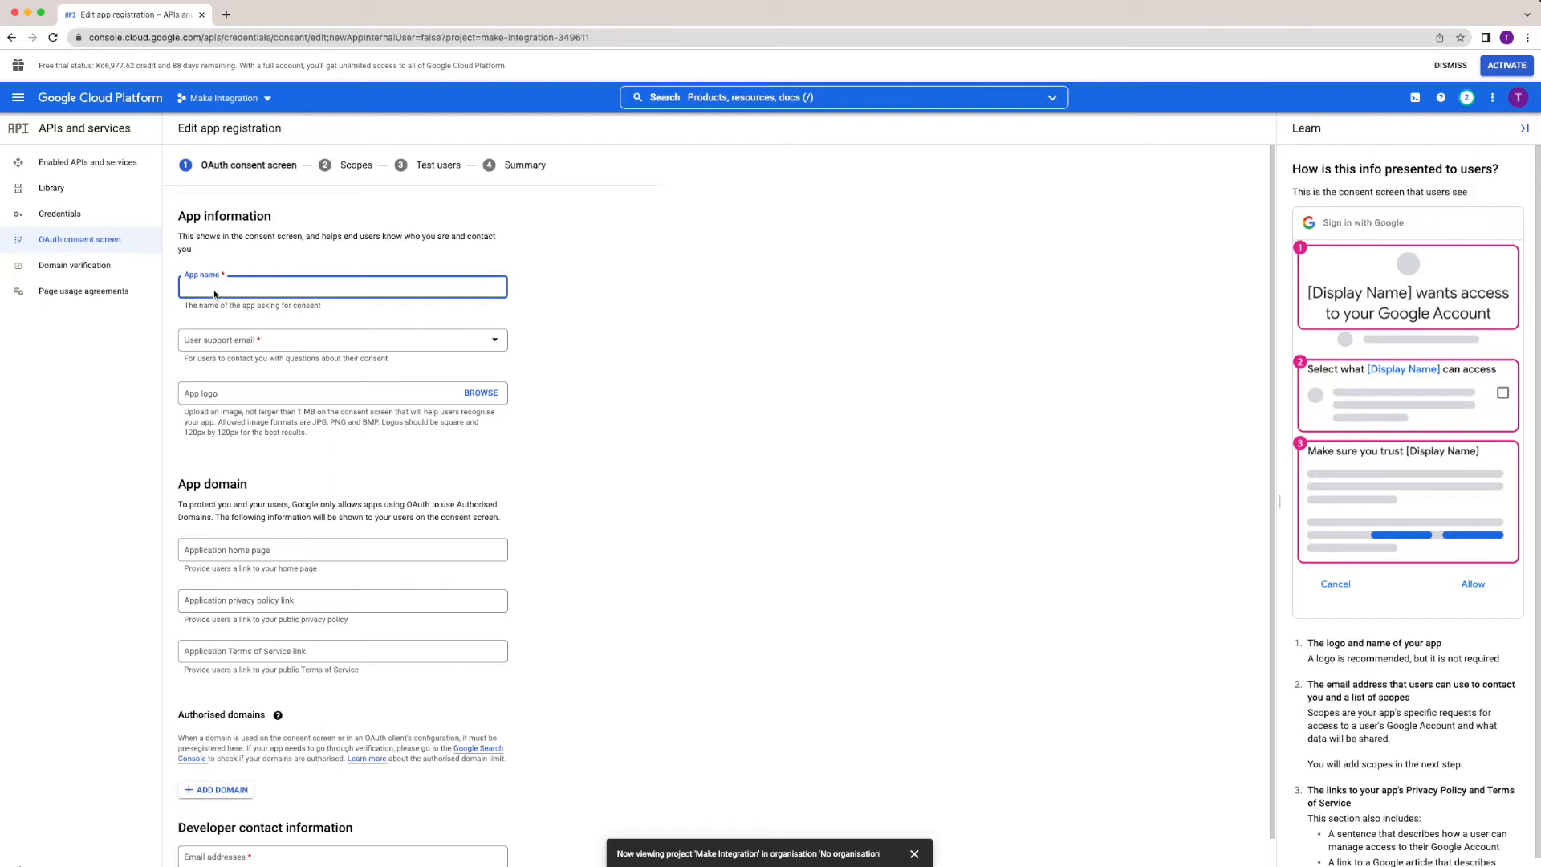
type("Make")
left_click(219, 337)
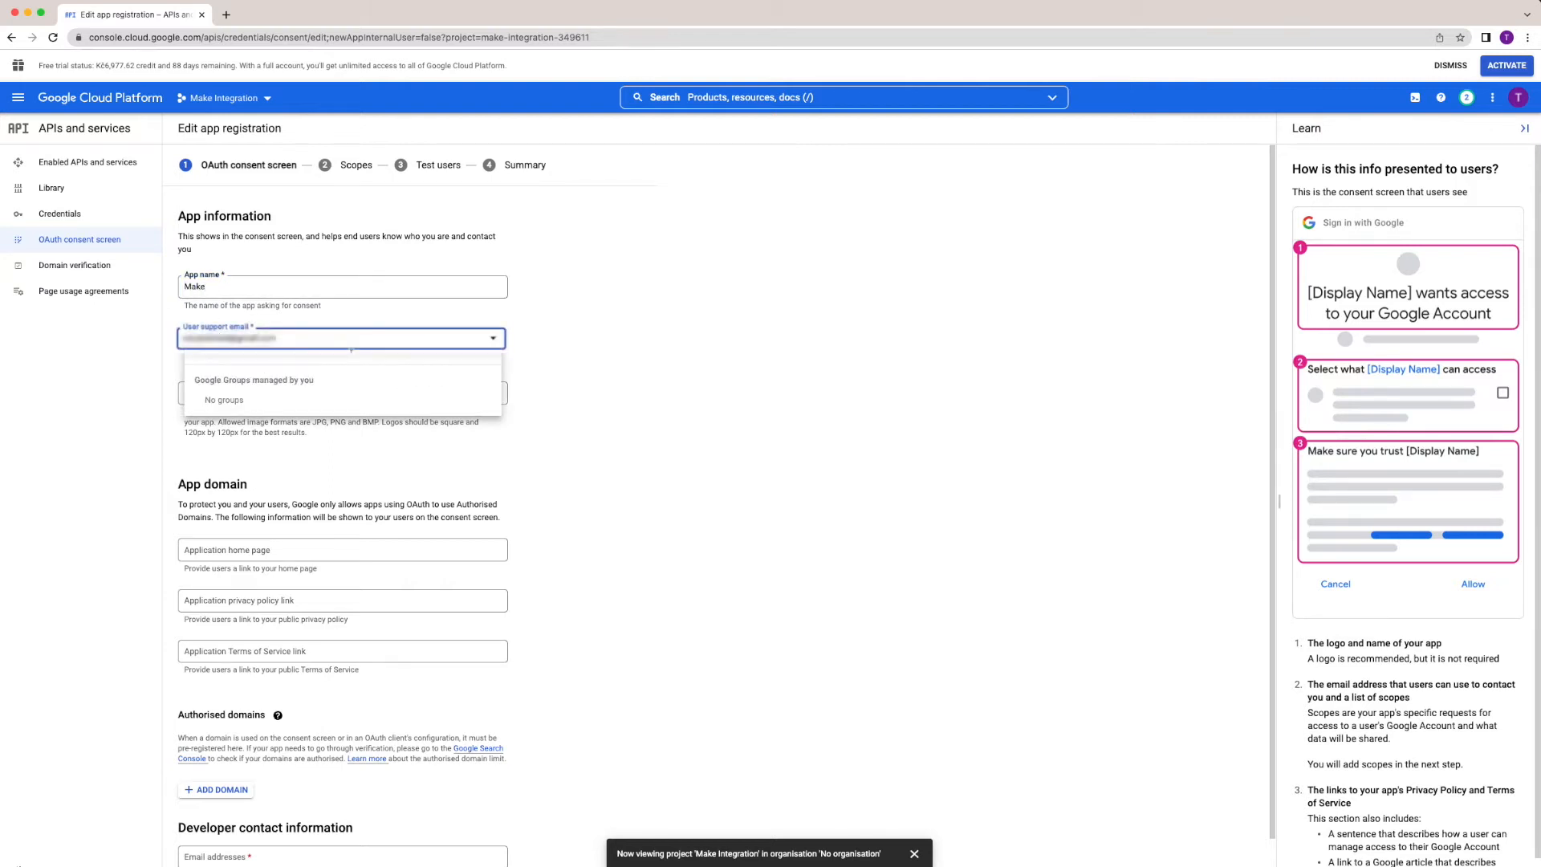
left_click(351, 351)
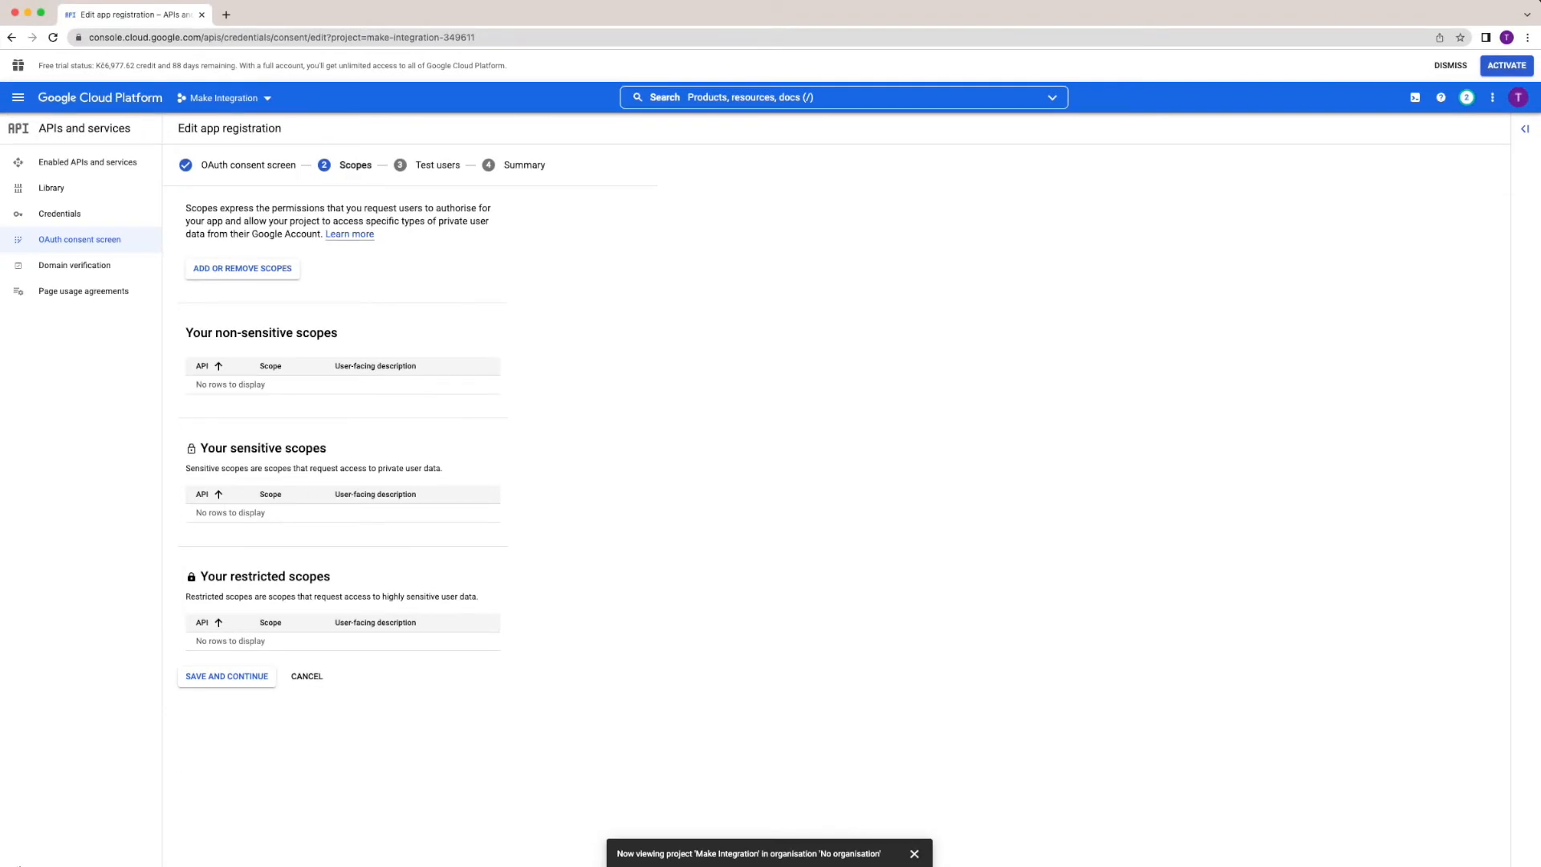
Filter scopes to Gmail API and tick full mail, modify, compose, readonly, metadata and add-on readonly.
left_click(245, 270)
left_click(1224, 168)
type("Gmail")
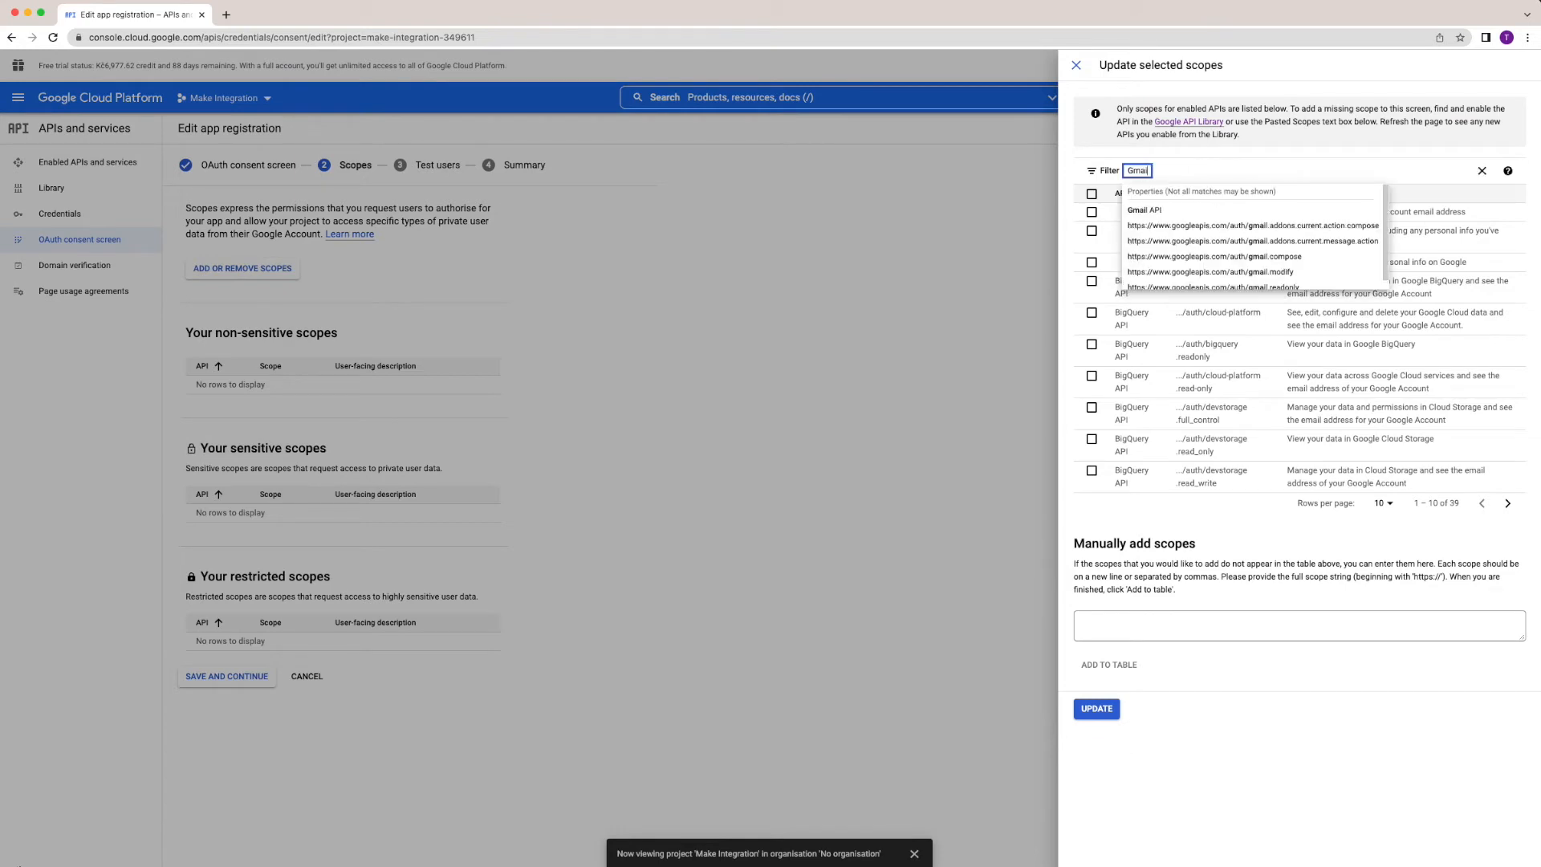
left_click(1147, 210)
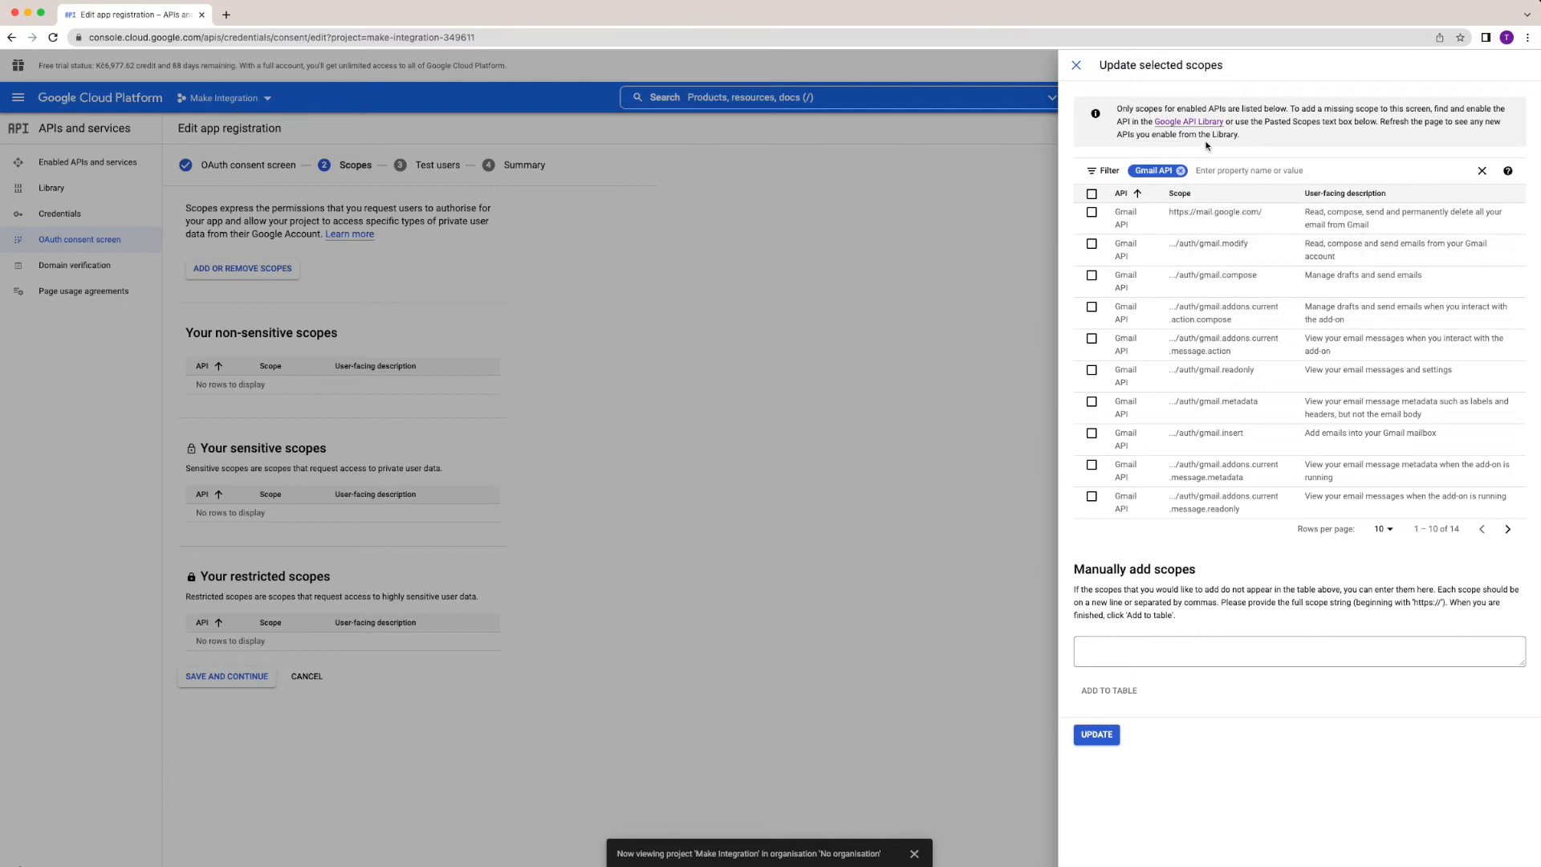
left_click(1093, 215)
left_click(1093, 246)
left_click(1092, 277)
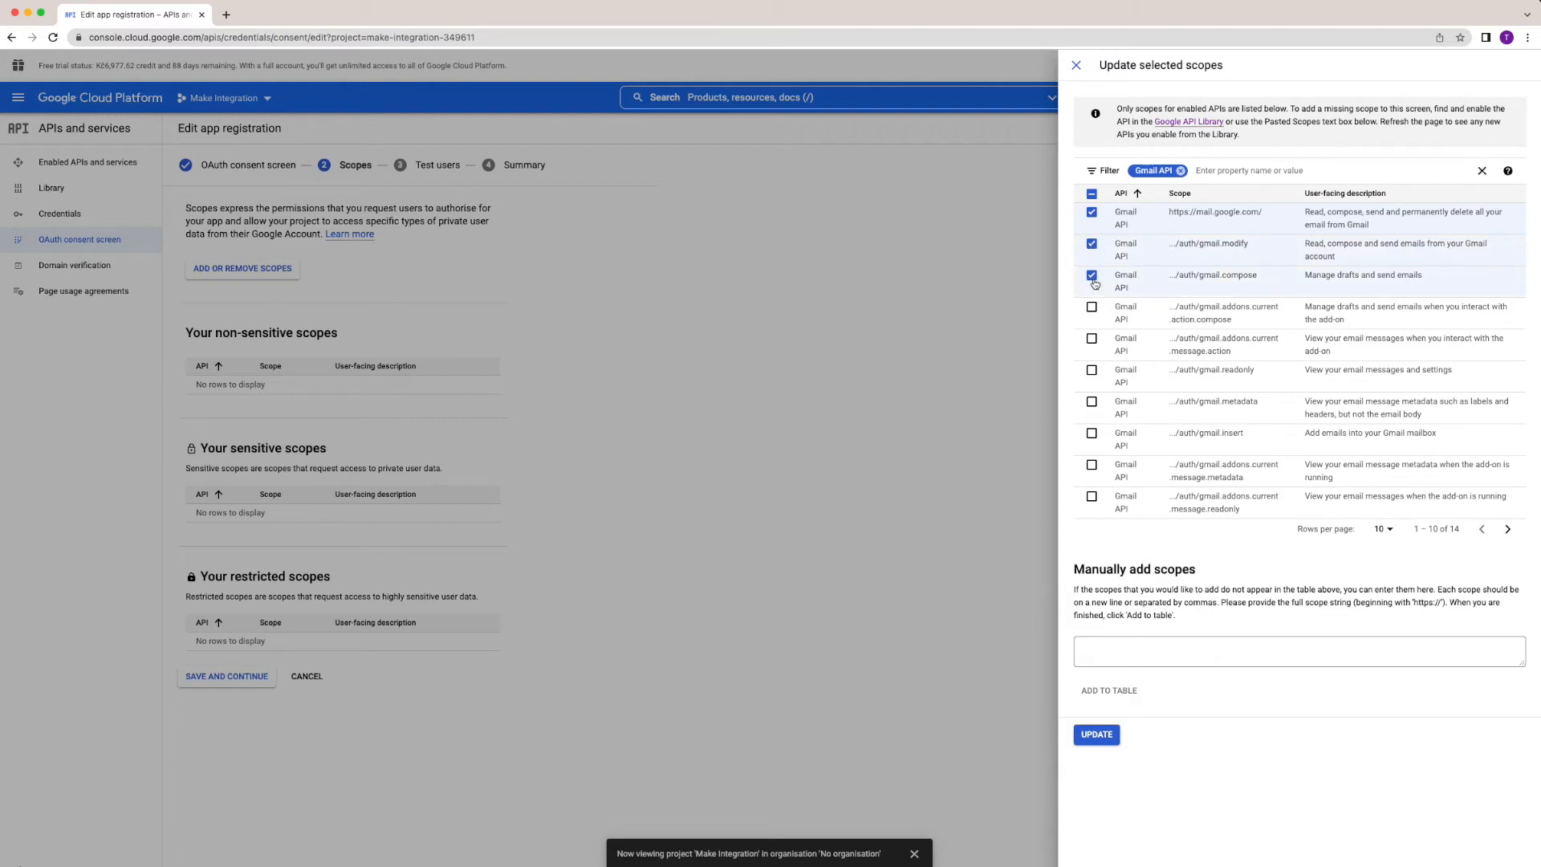
left_click(1093, 371)
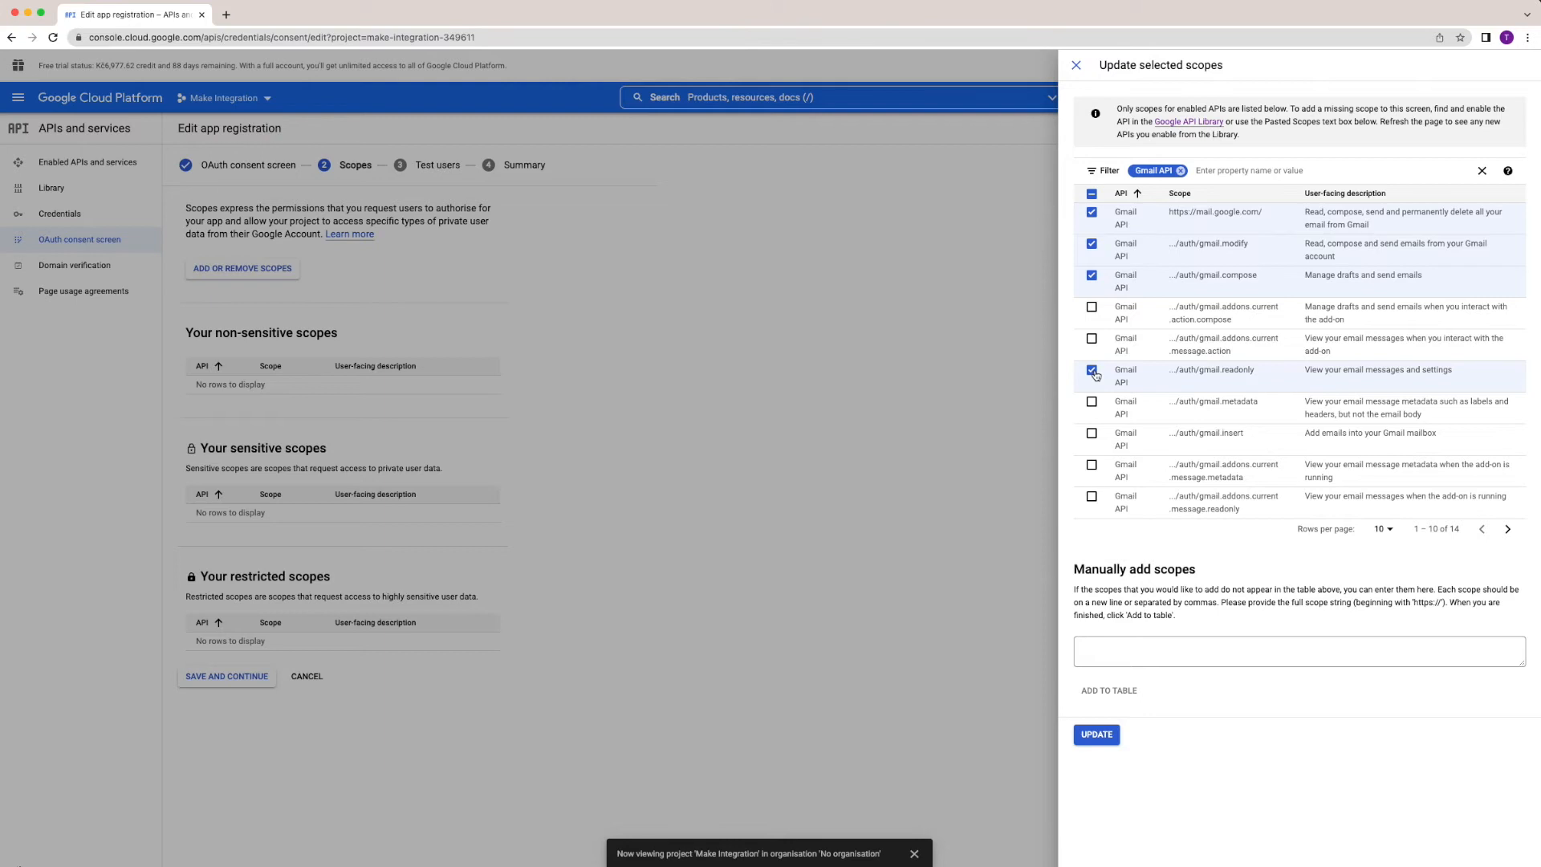
left_click(1092, 402)
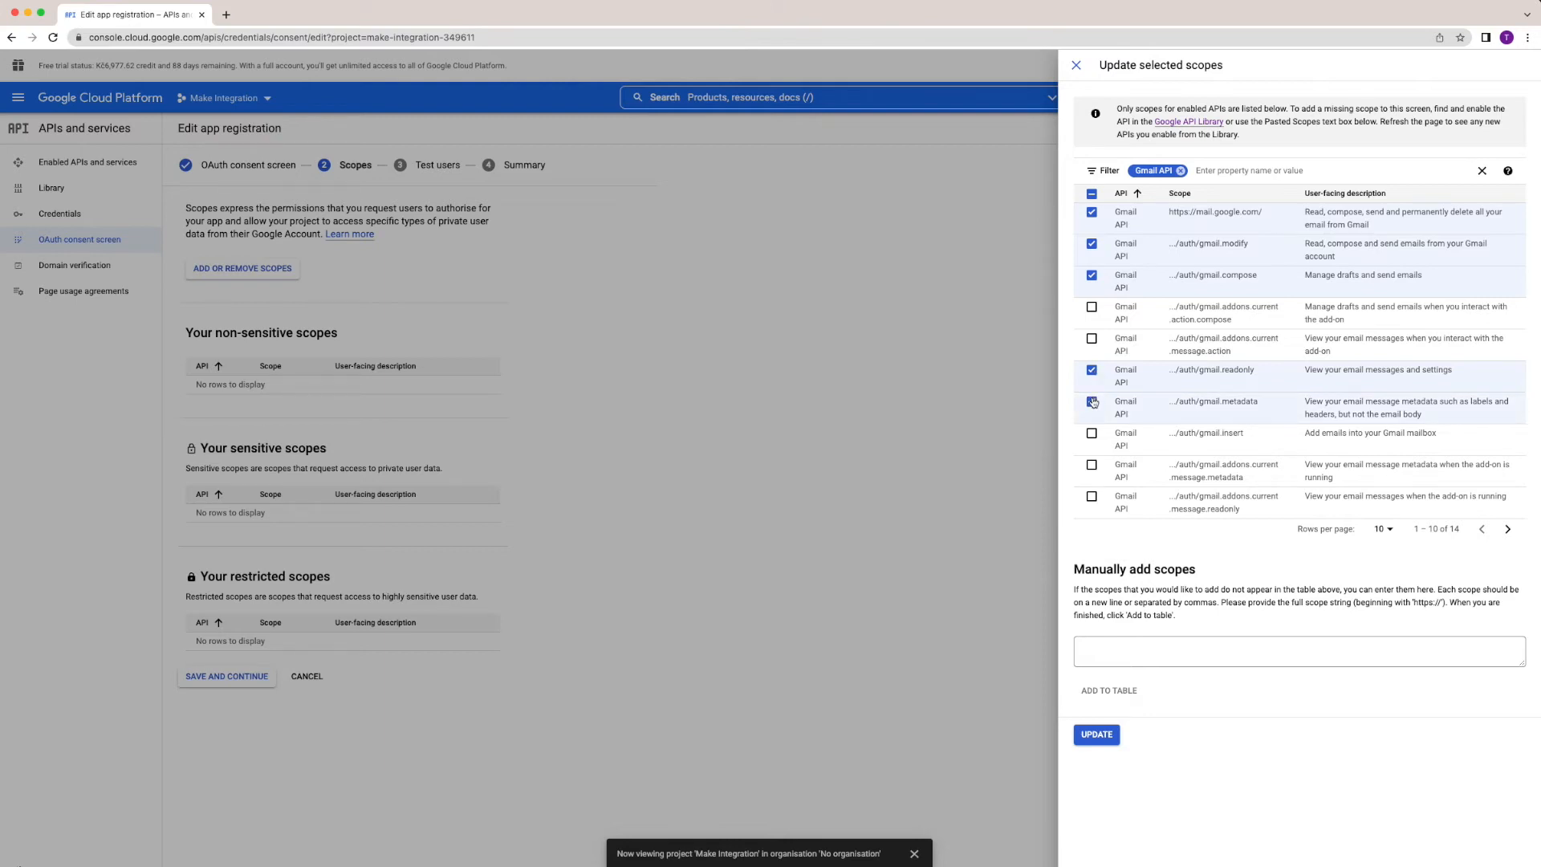
left_click(1091, 496)
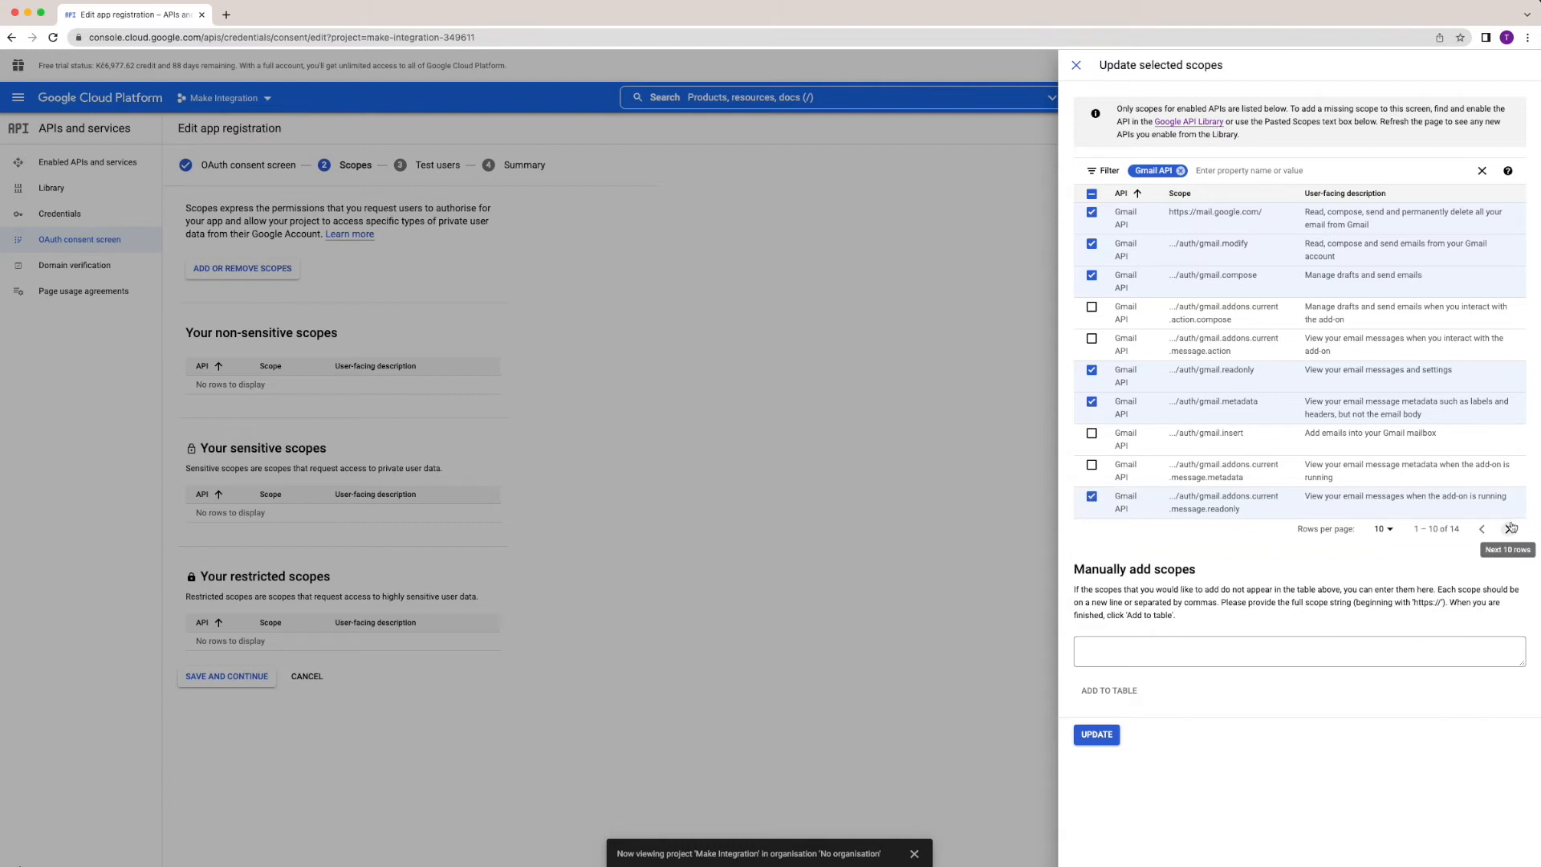
Add the gmail.labels scope from the next page, apply the scopes and save them.
left_click(1509, 530)
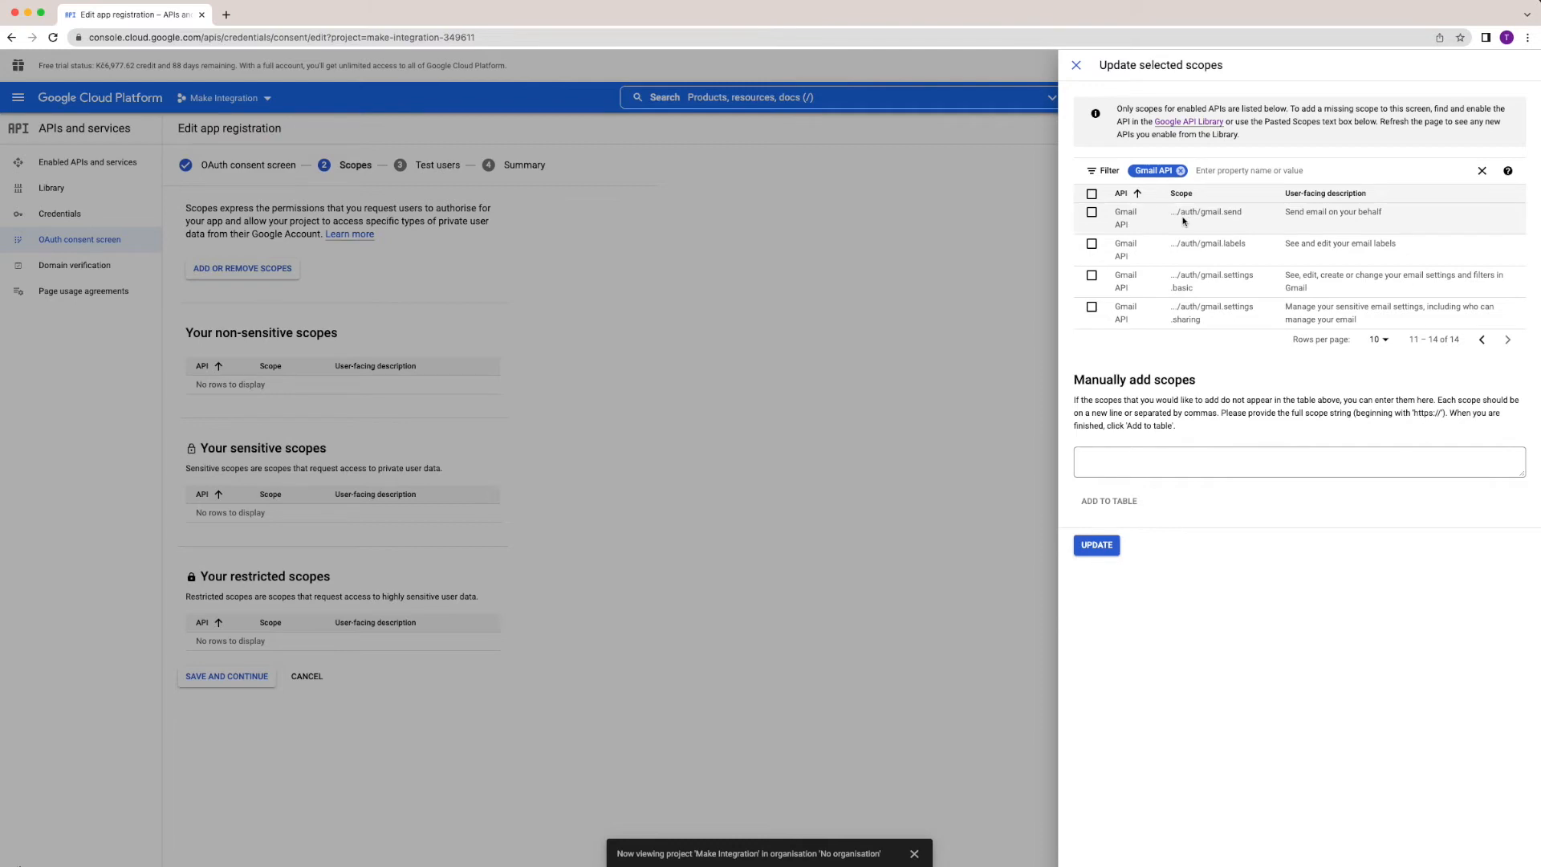
left_click(1092, 244)
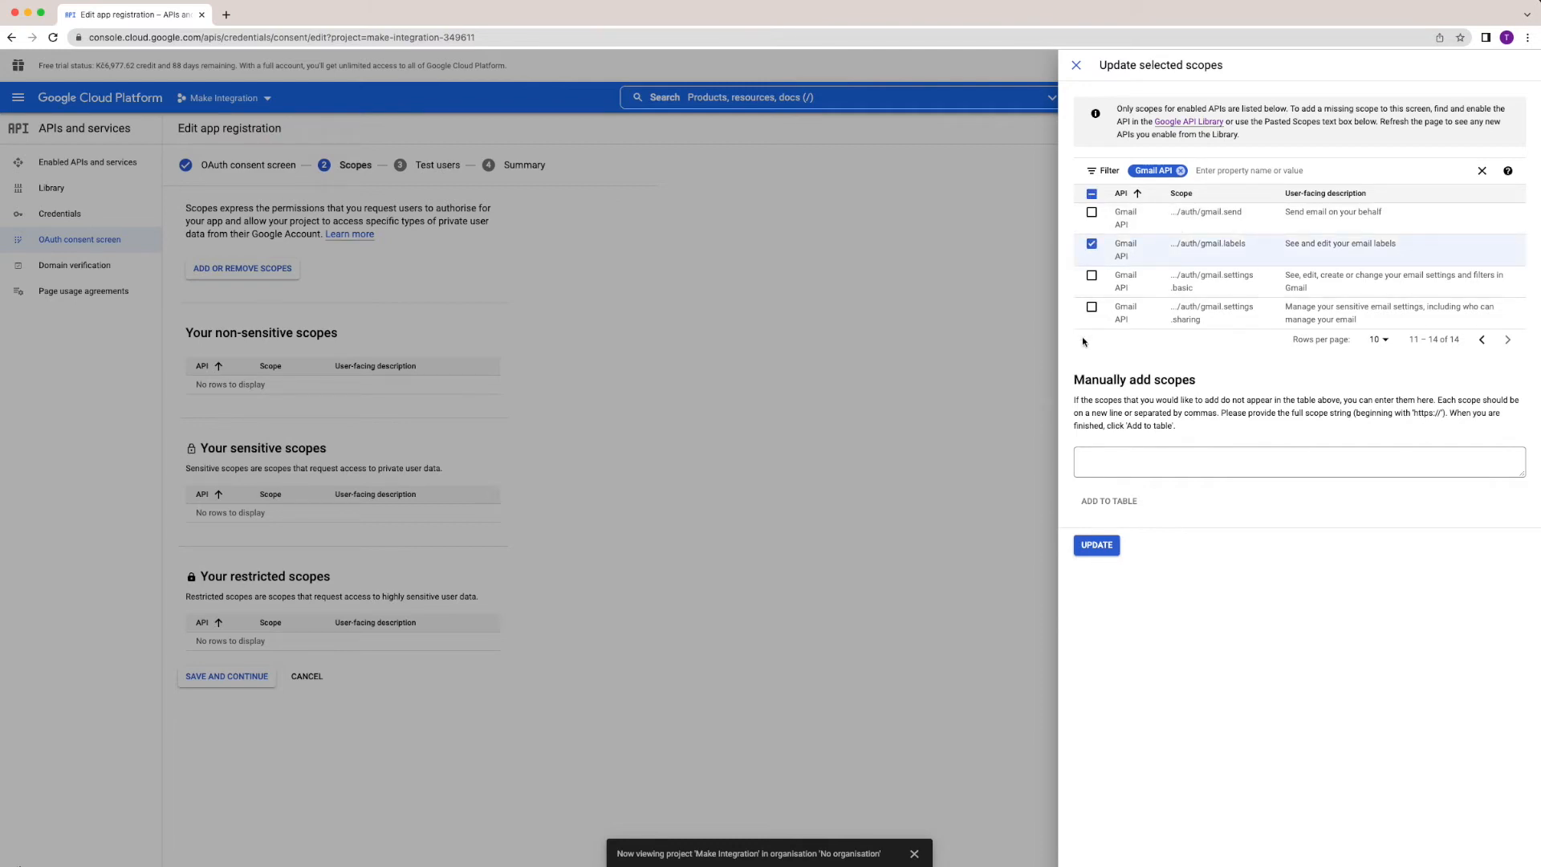
left_click(1097, 545)
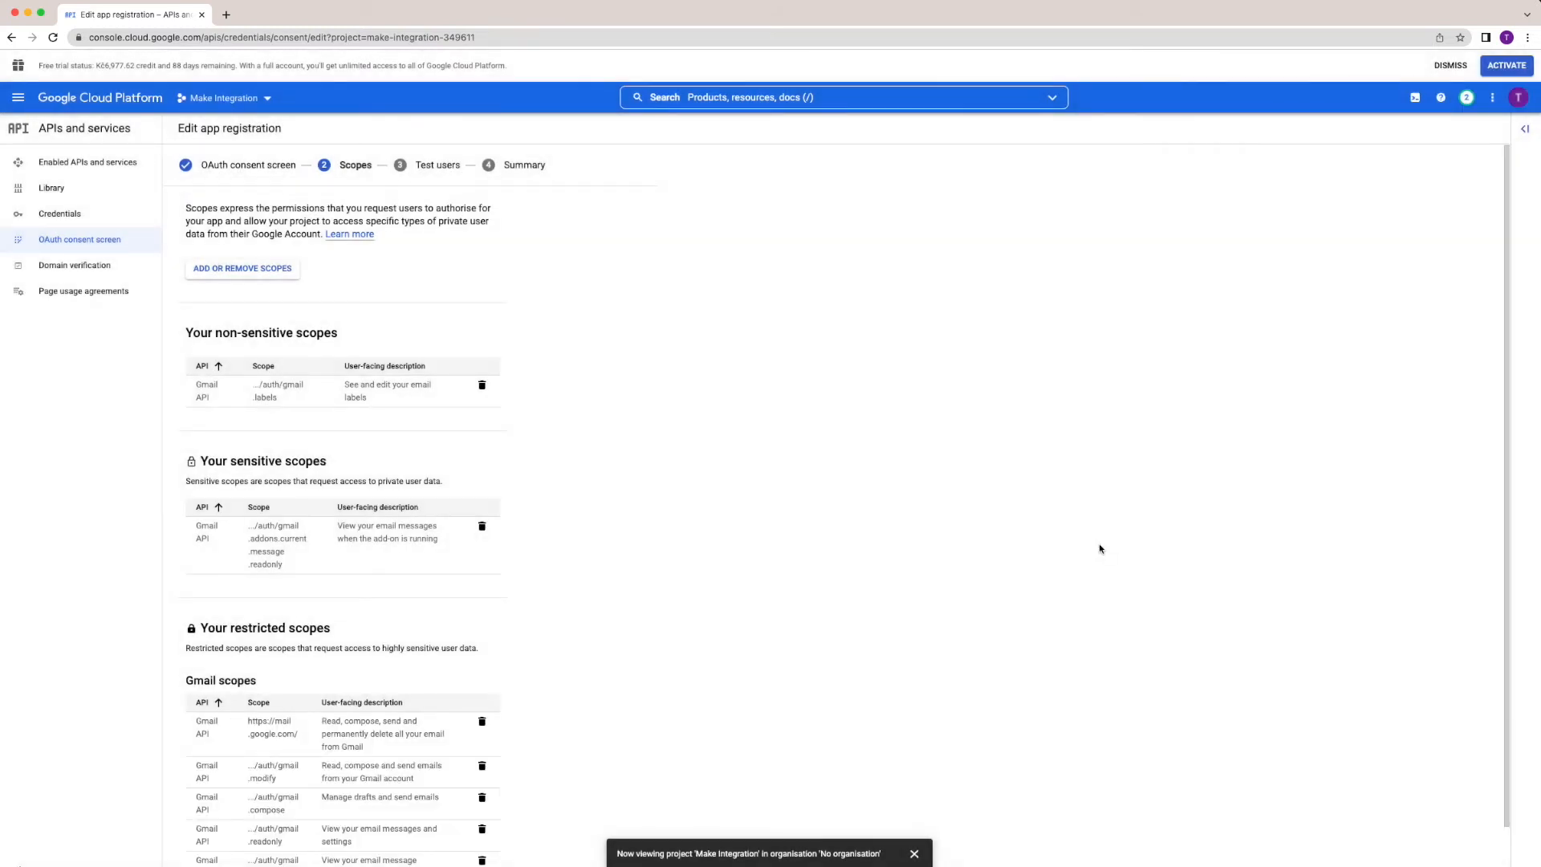
scroll(732, 283, "down", 2)
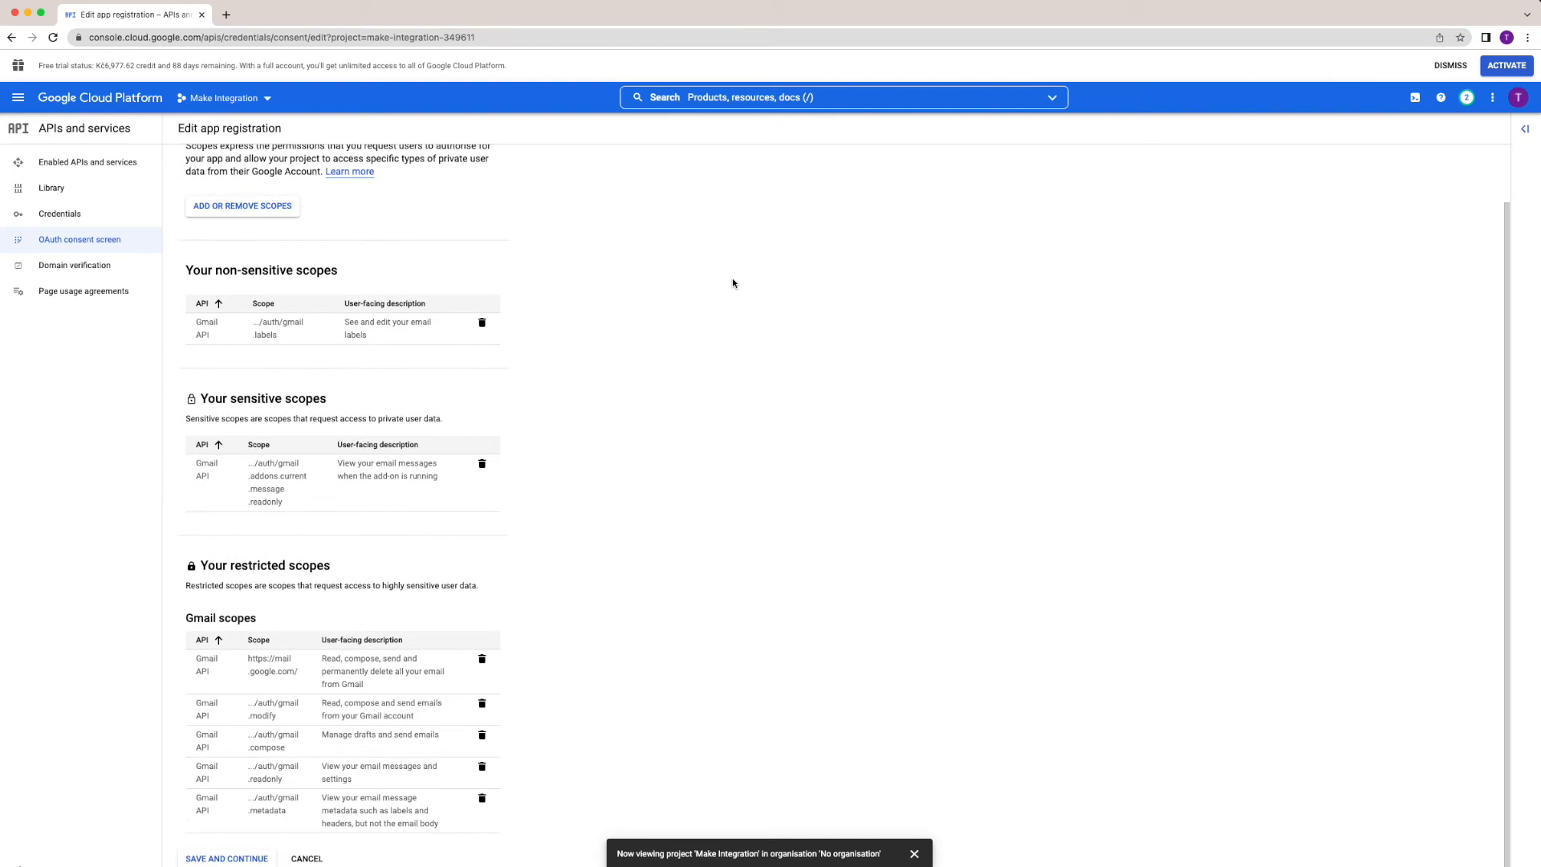
left_click(232, 858)
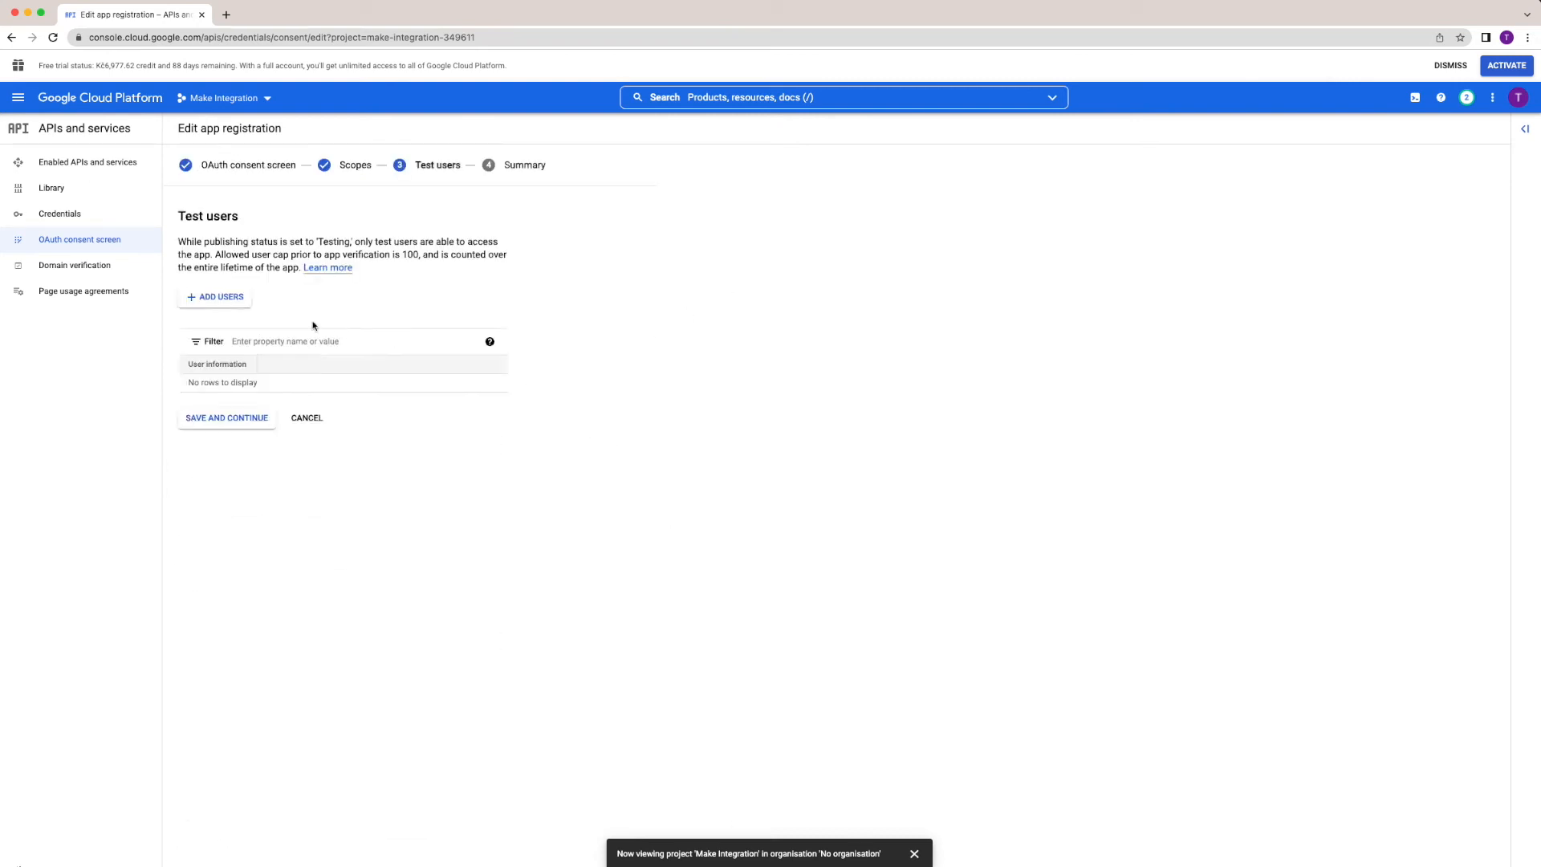
Add the test user's e-mail address and finish the consent screen setup.
left_click(240, 301)
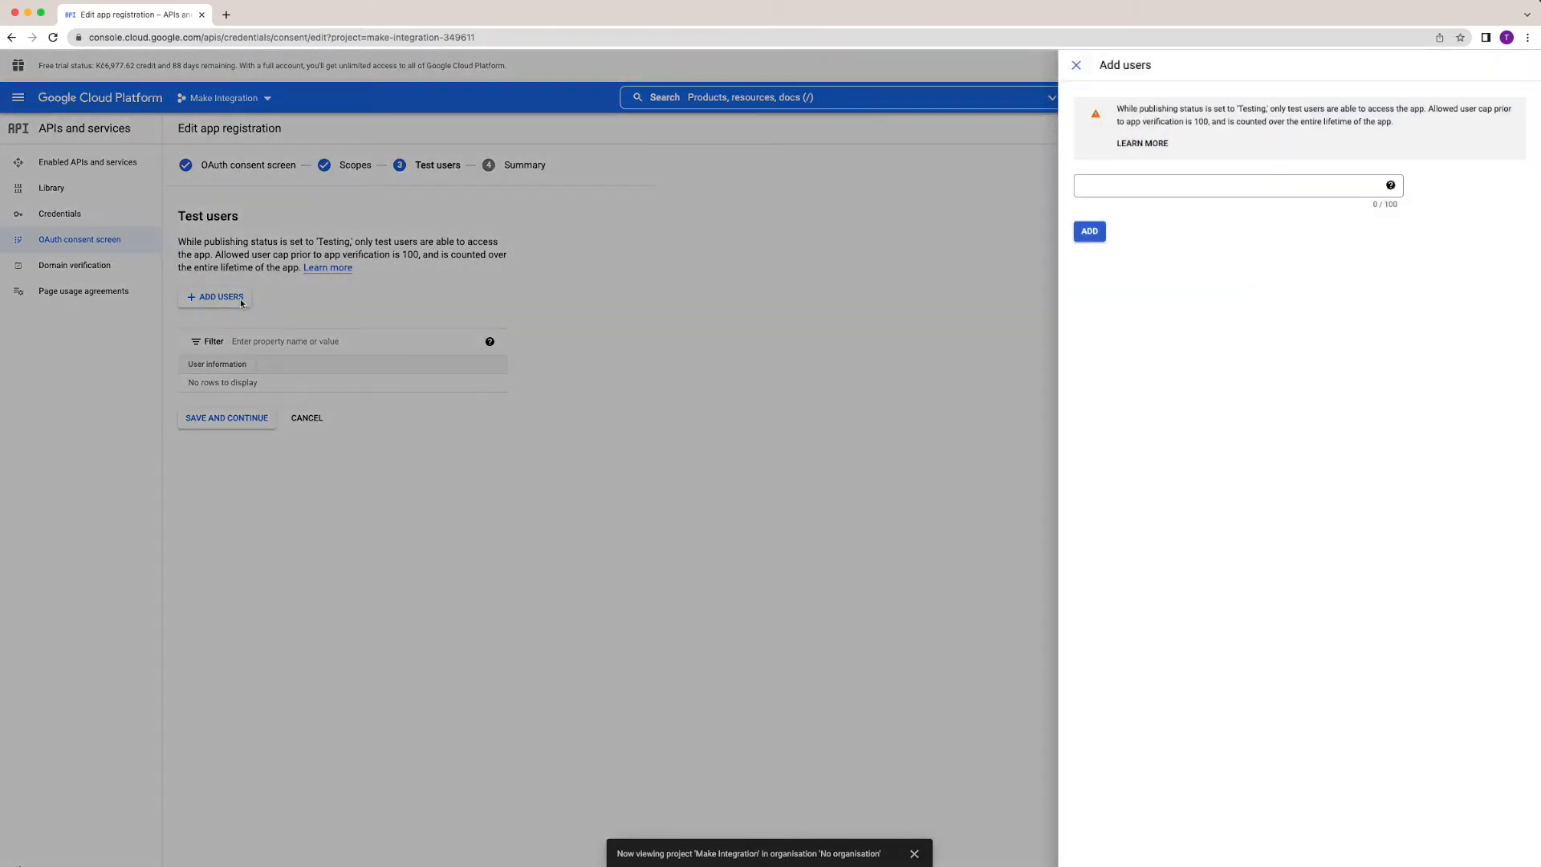
left_click(1119, 186)
key("super+v")
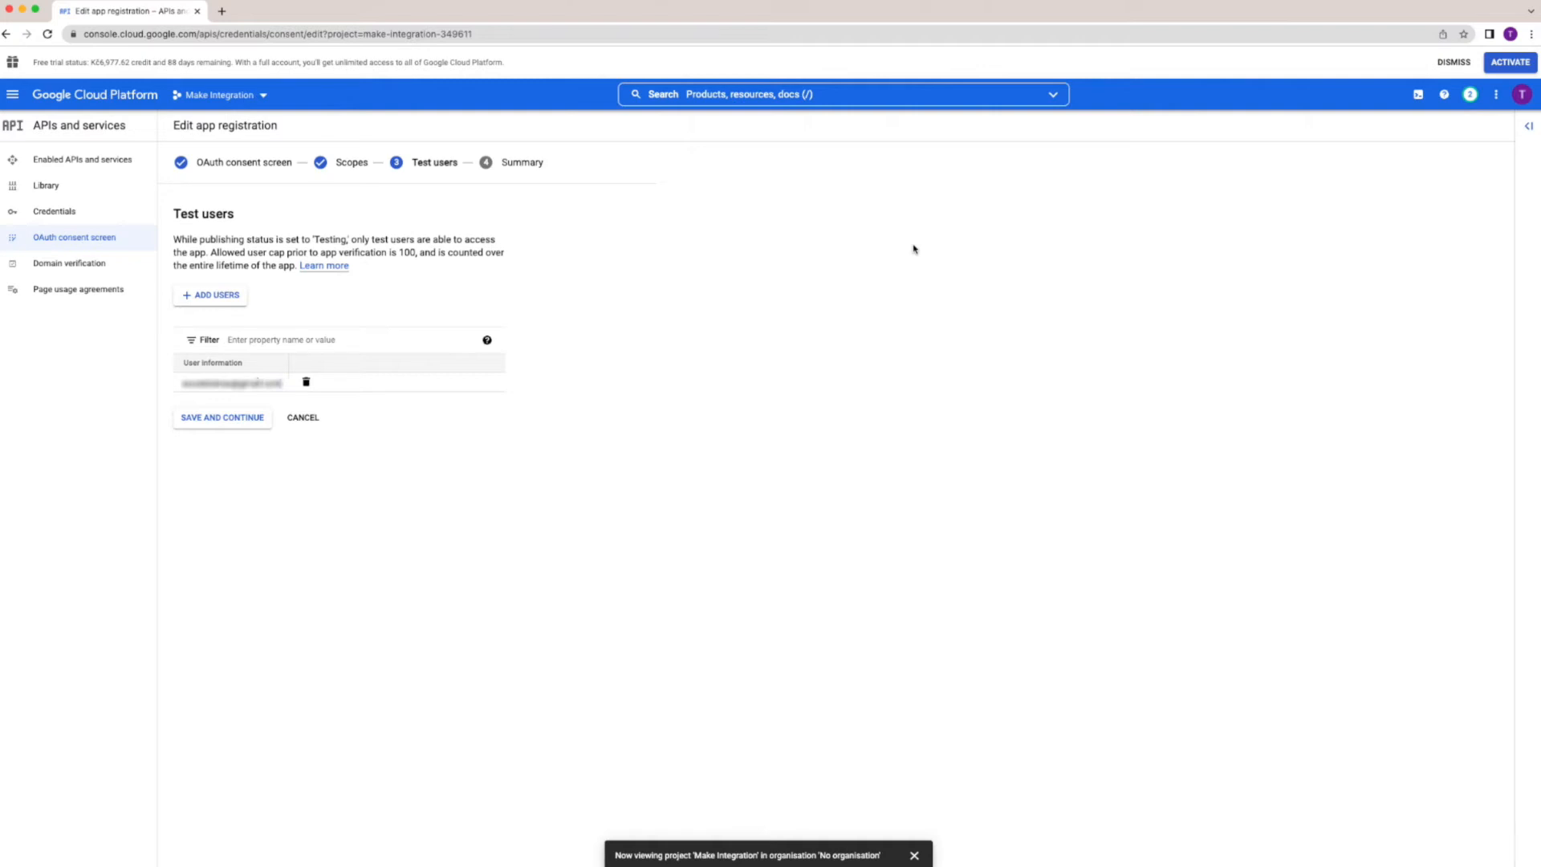
left_click(234, 418)
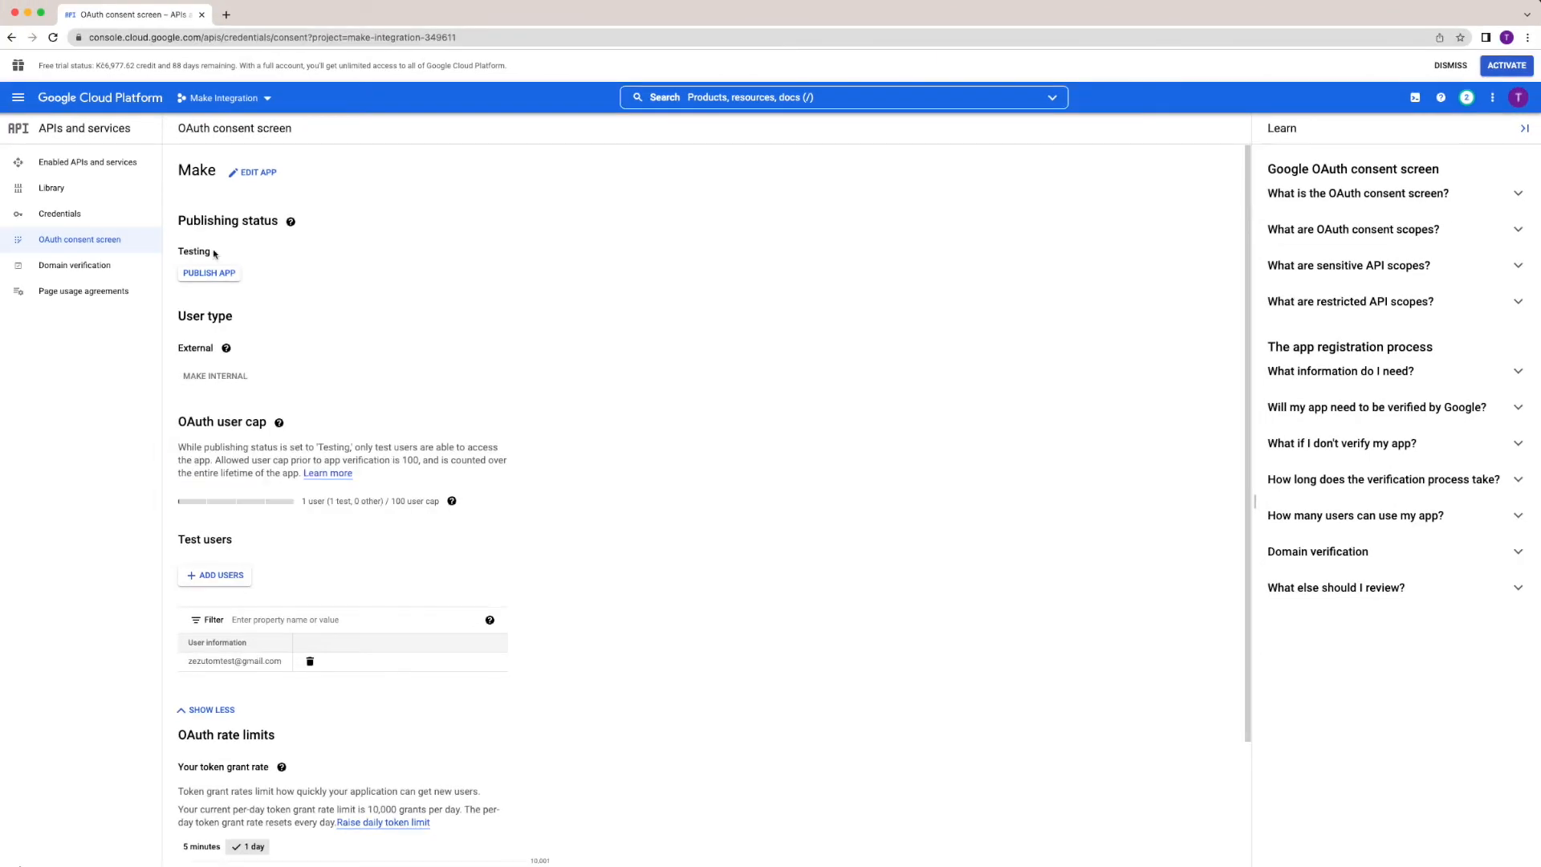
Start a new OAuth client ID credential of type Web application.
left_click(73, 217)
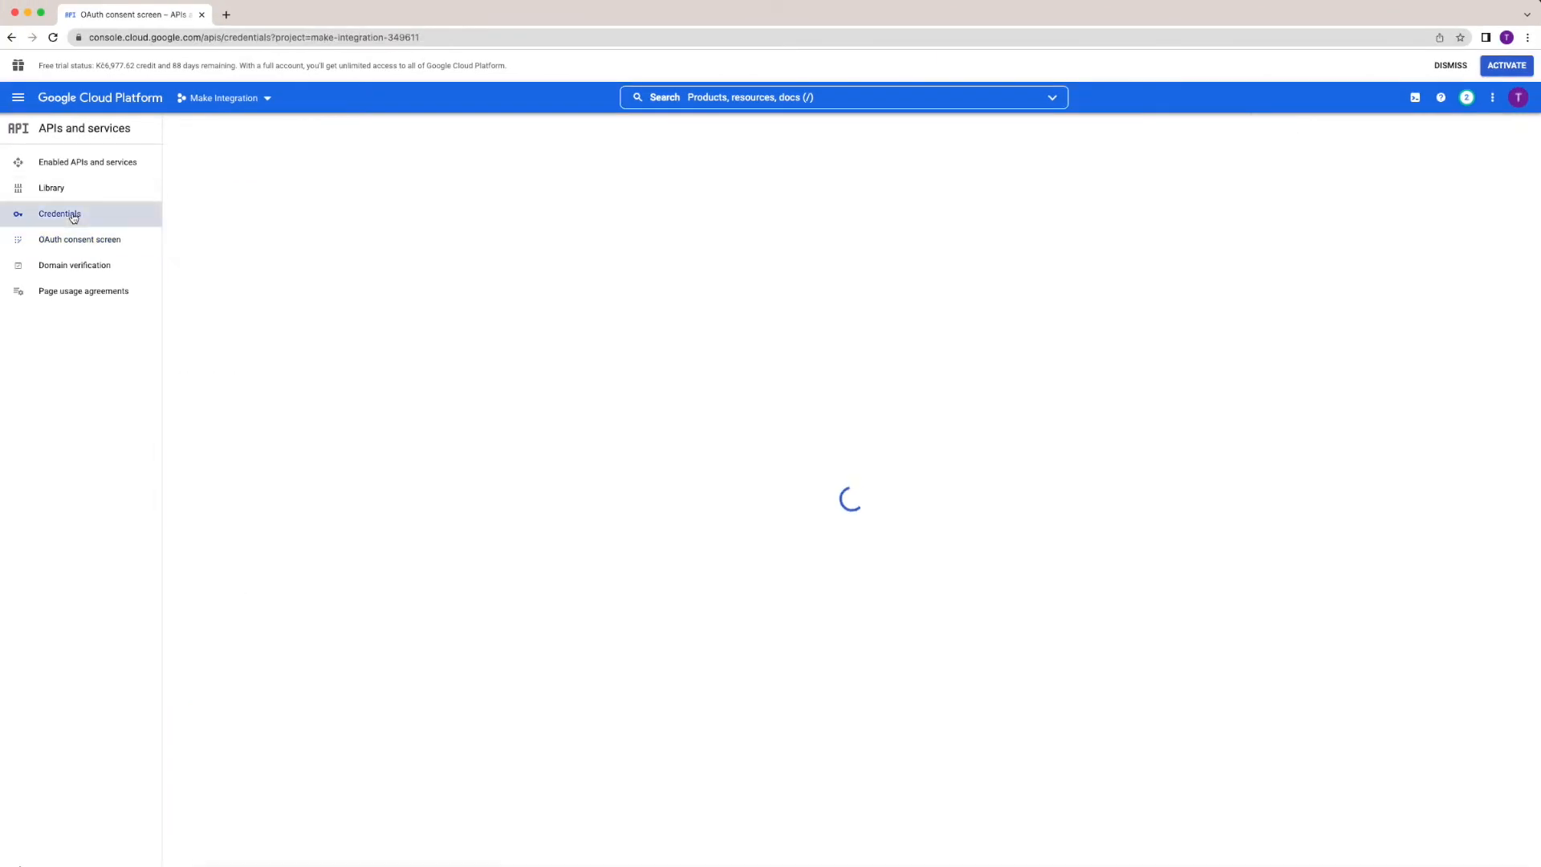
left_click(297, 131)
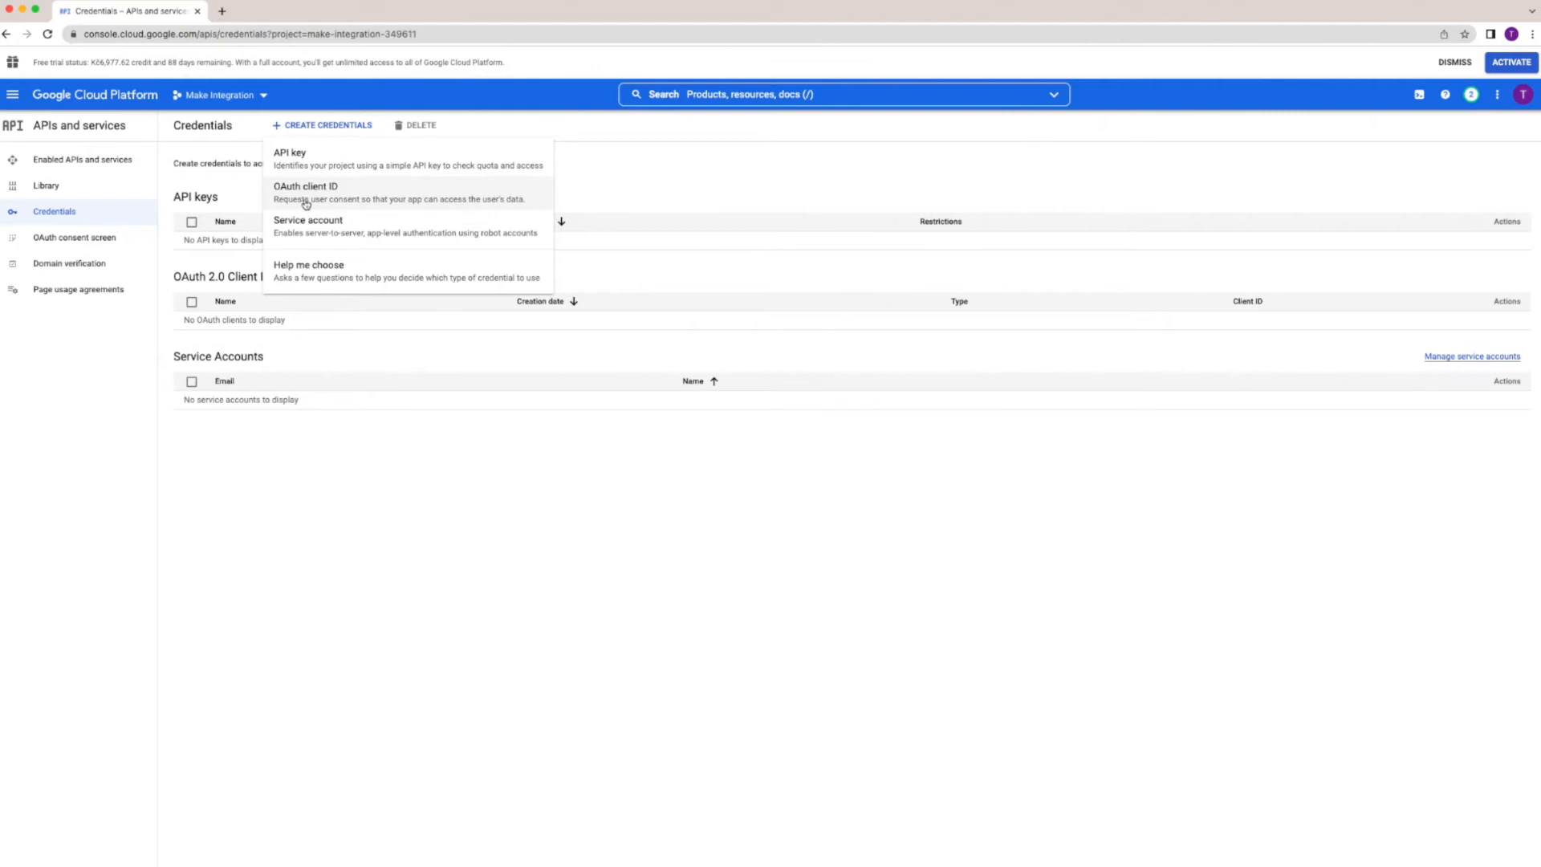
left_click(306, 204)
left_click(285, 229)
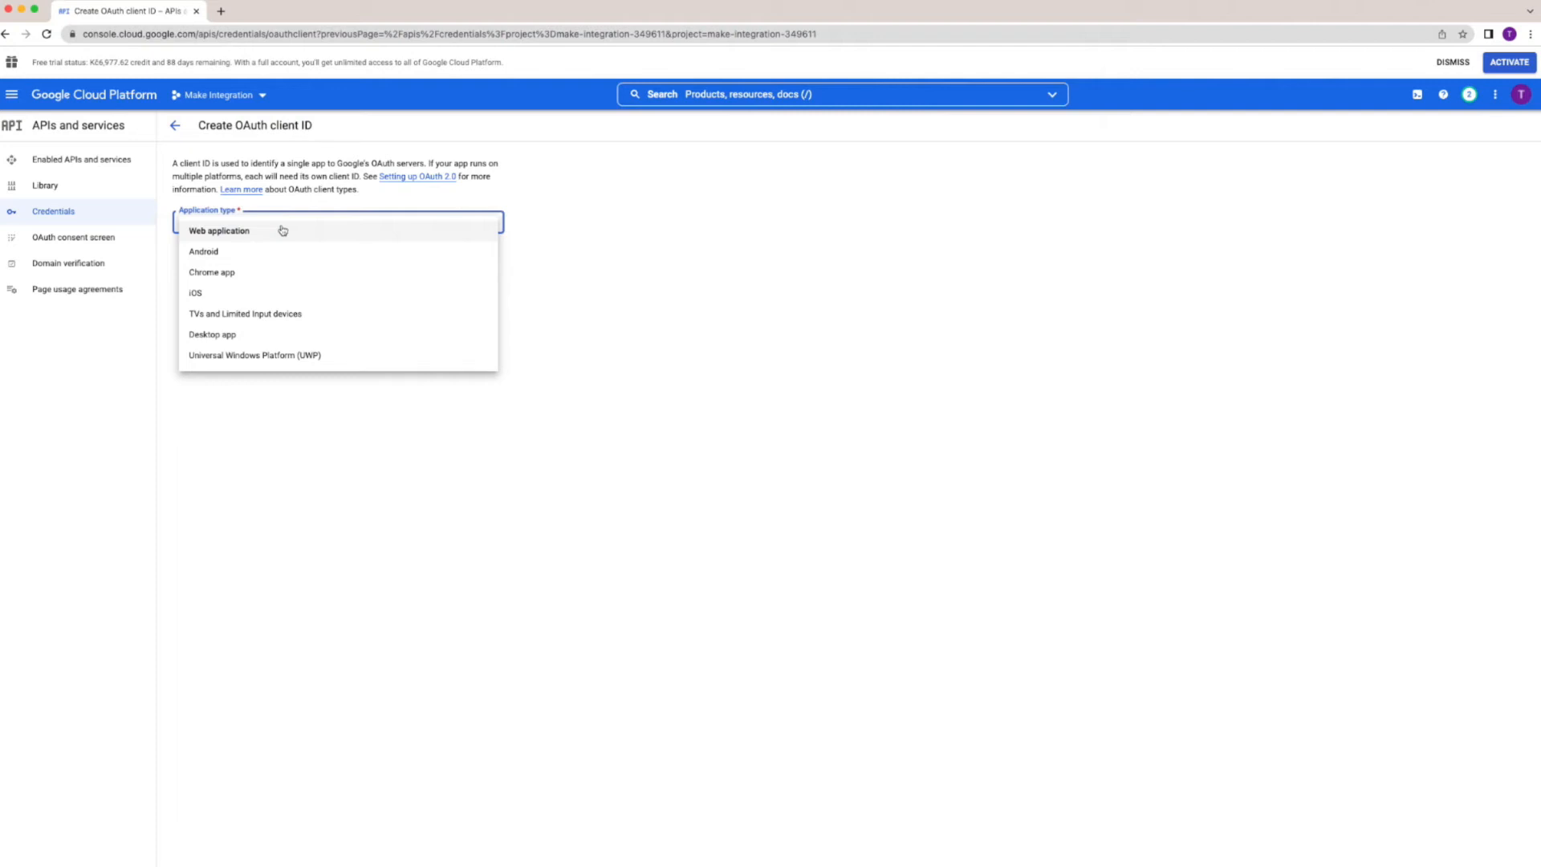
left_click(240, 230)
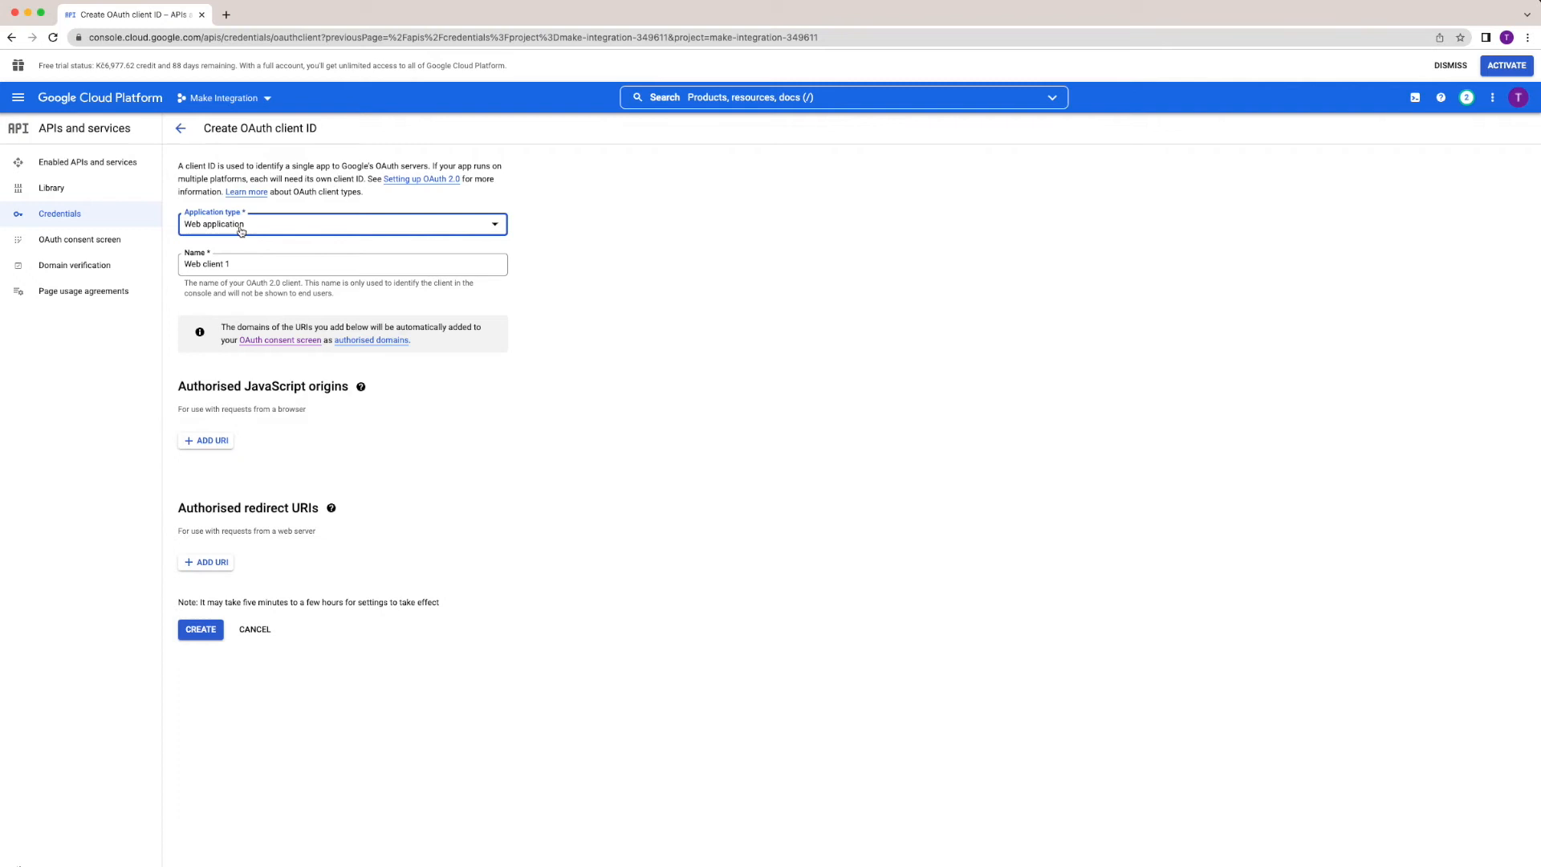
Name the client 'Make Client' and add the integromat.com google-restricted and google redirect URIs.
key("Tab")
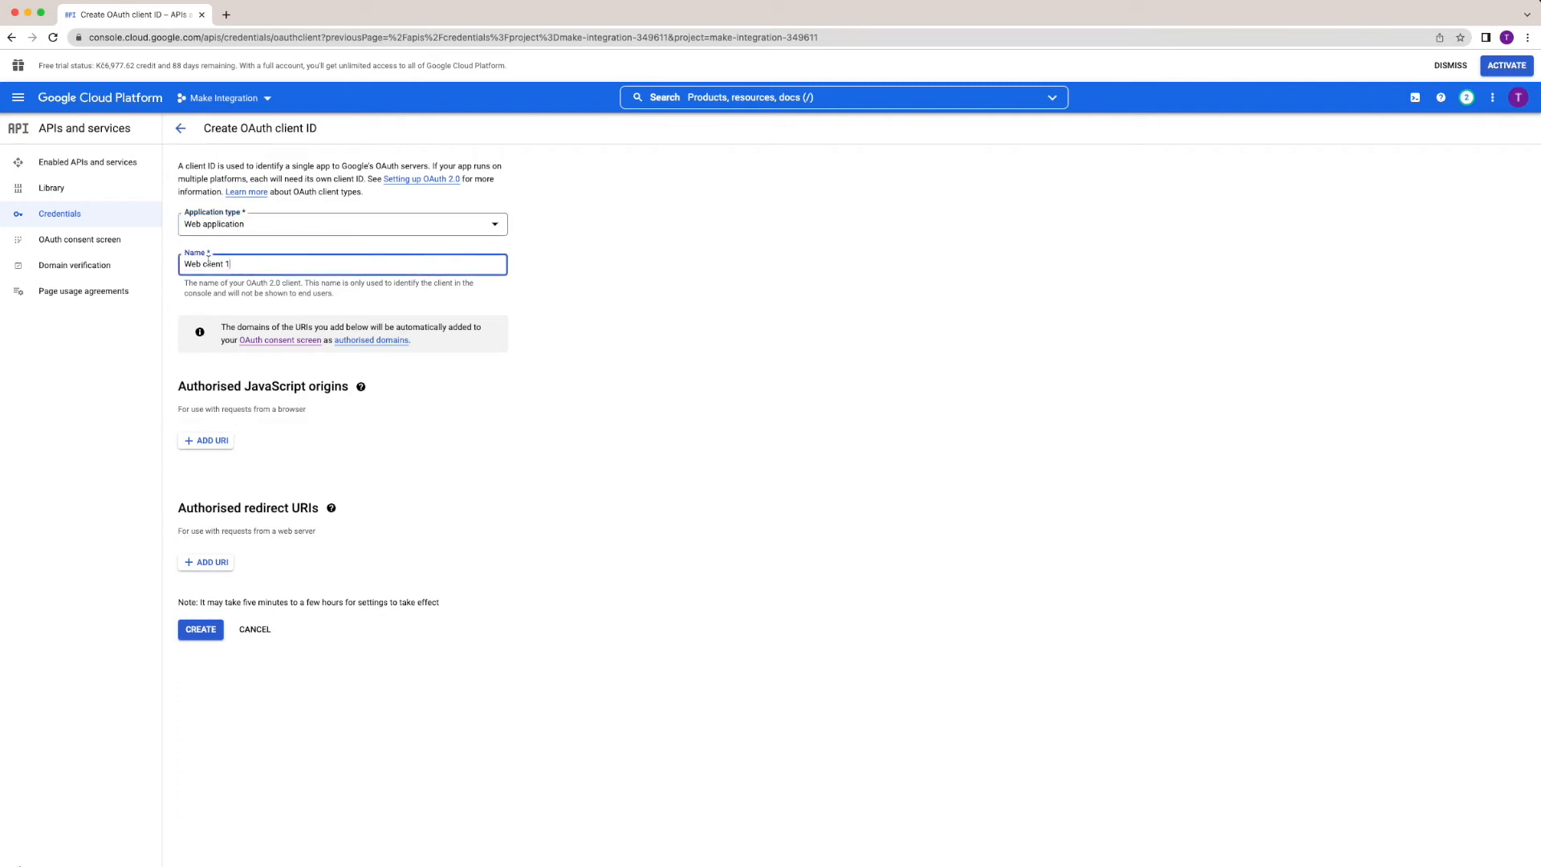
type("Make Client")
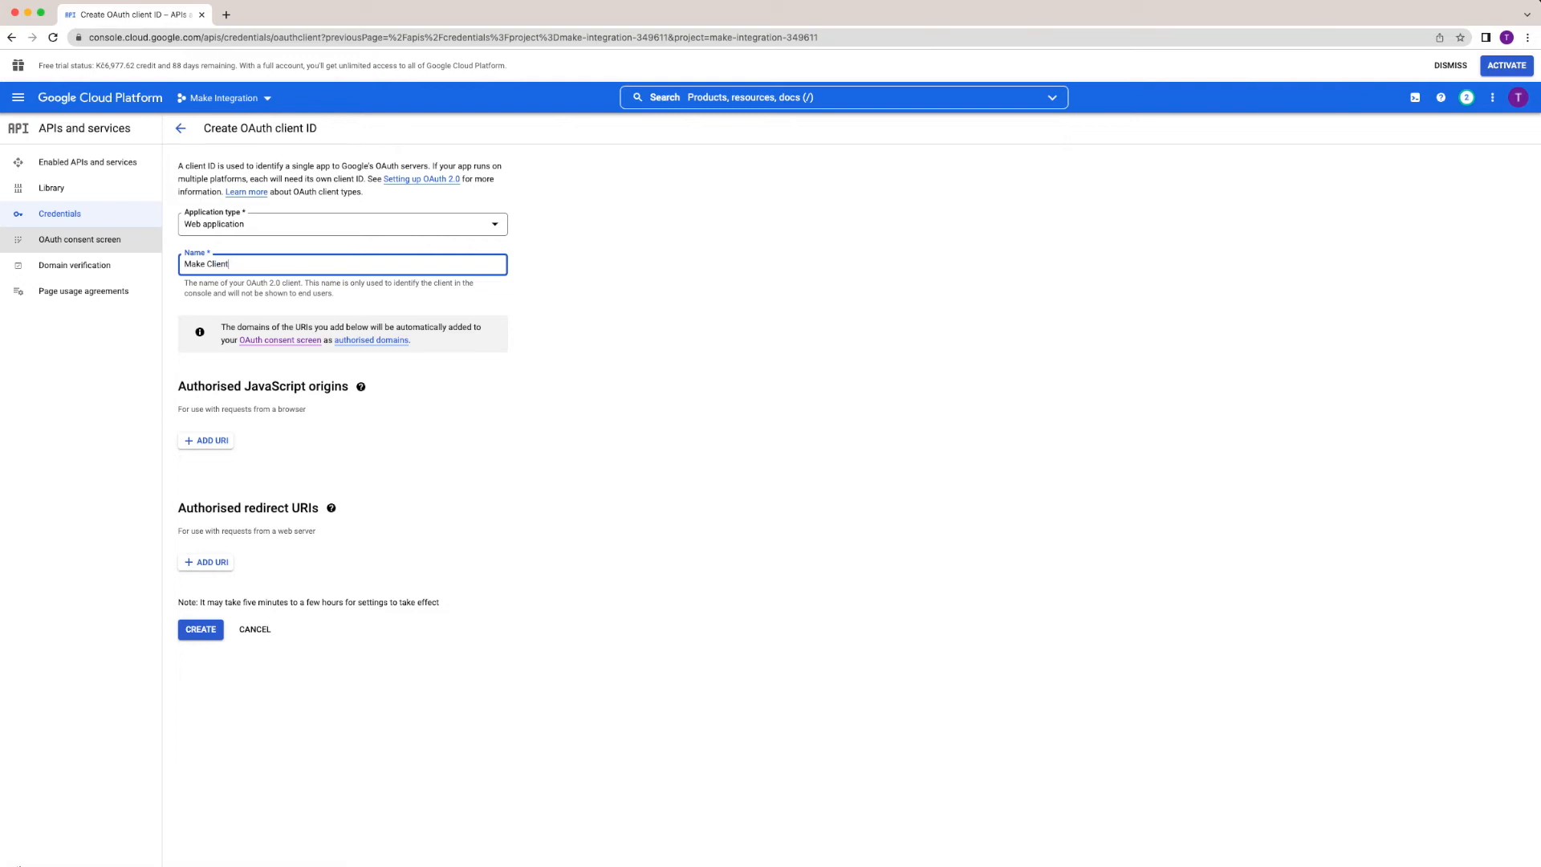
left_click(206, 562)
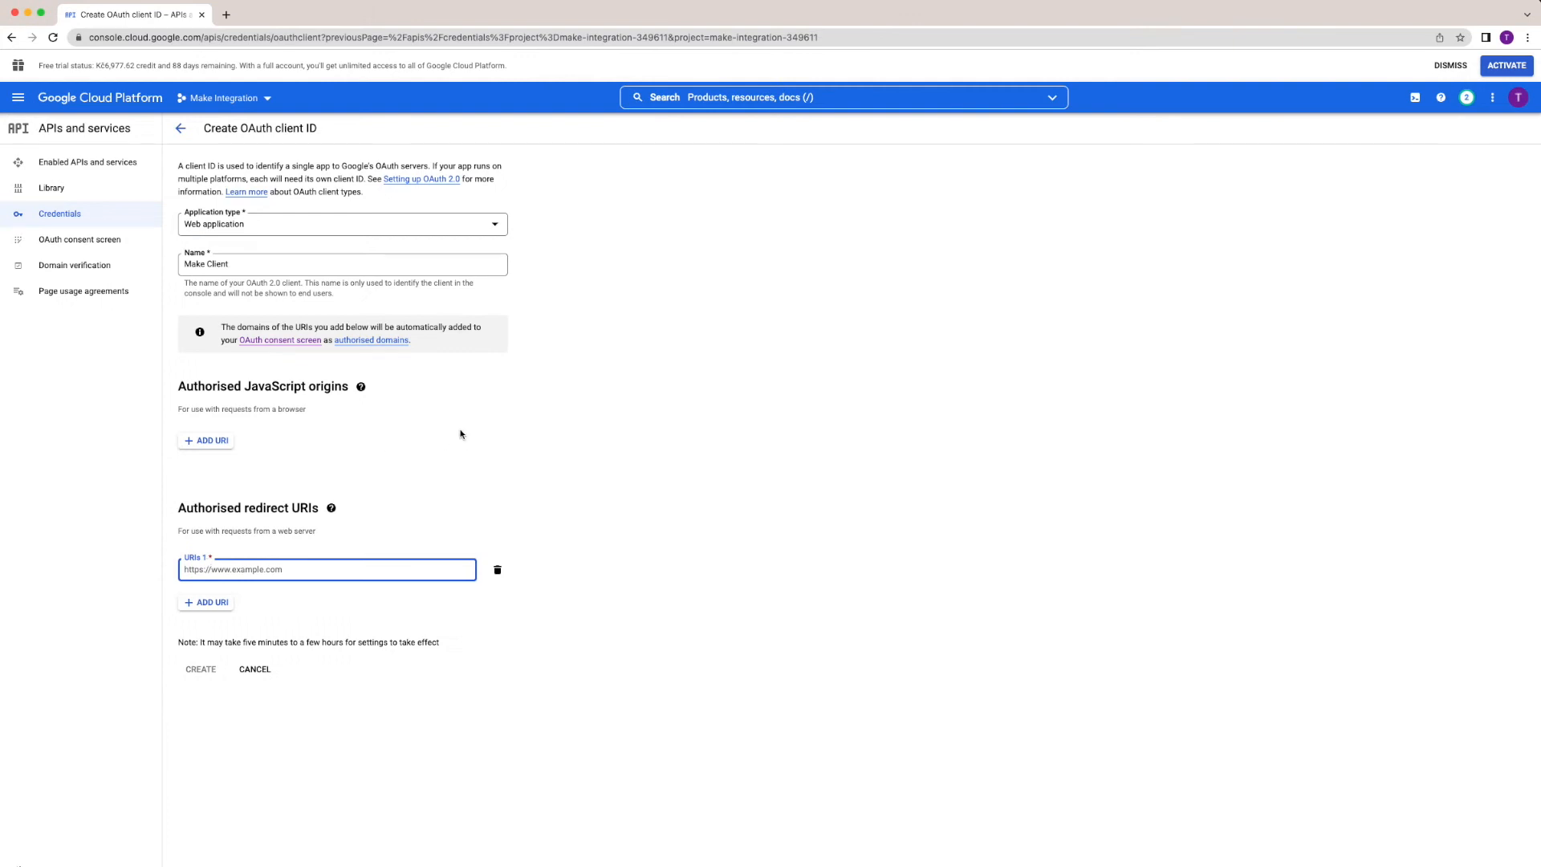
type("https://www.integromat.com/oauth/cb/google/")
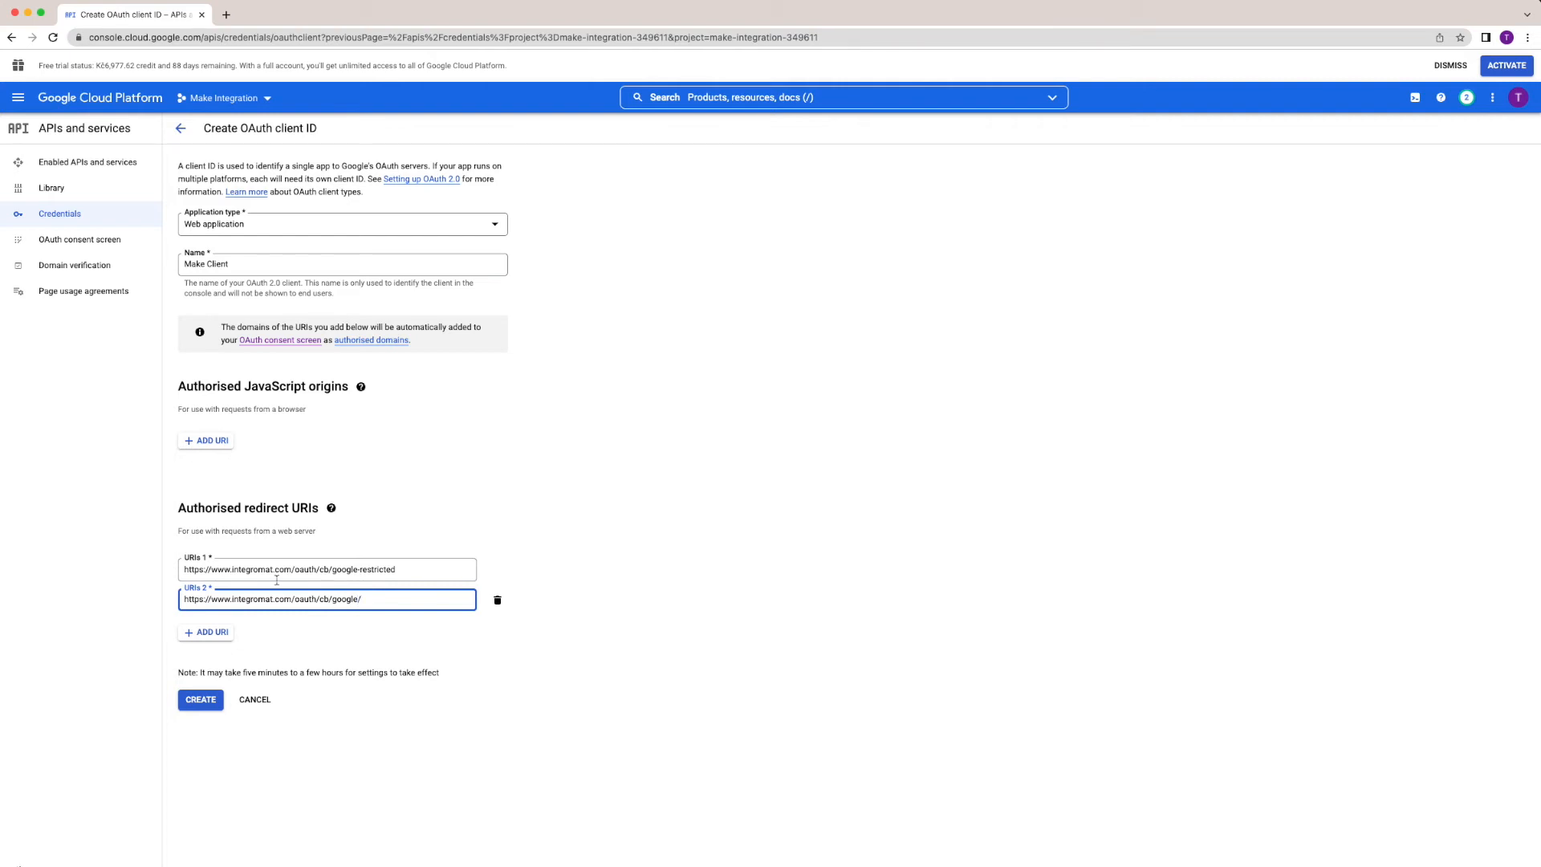
key("BackSpace")
Create the Make Client OAuth client, dismiss the confirmation and open its details.
left_click(201, 700)
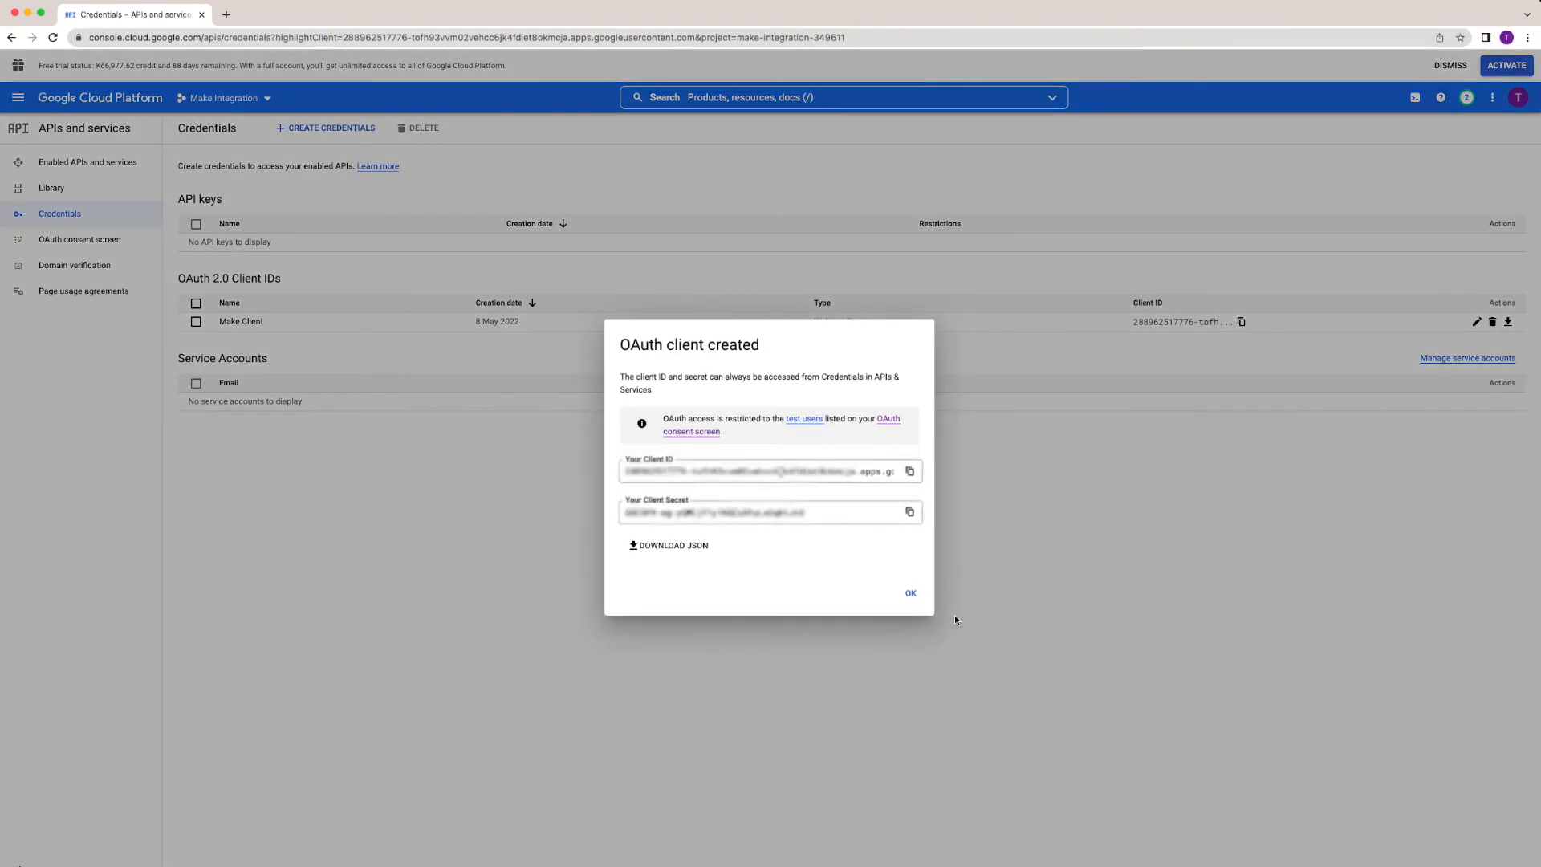
left_click(908, 594)
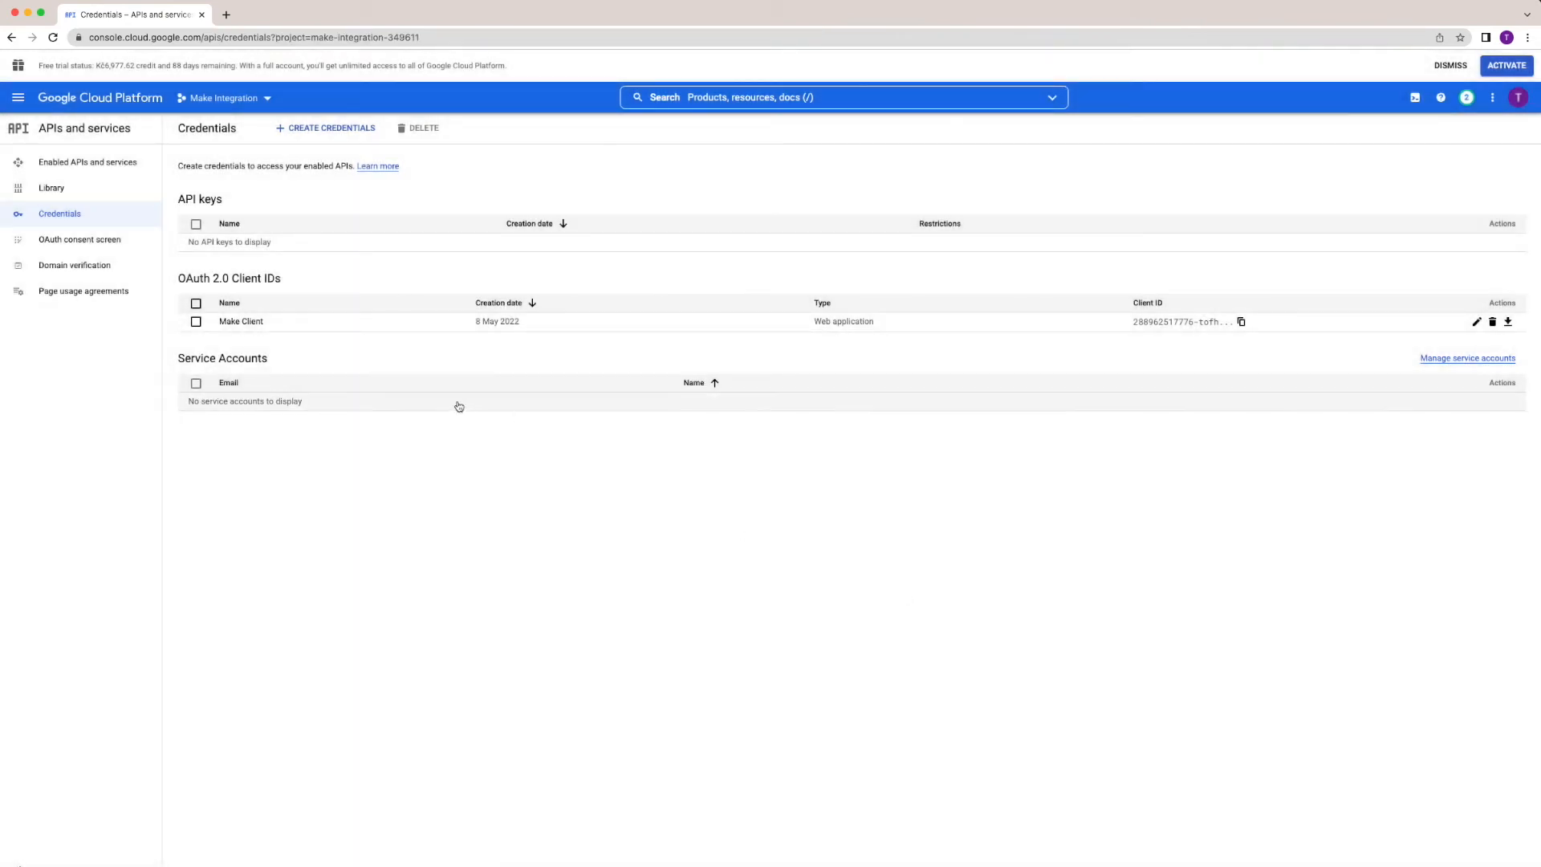
left_click(260, 325)
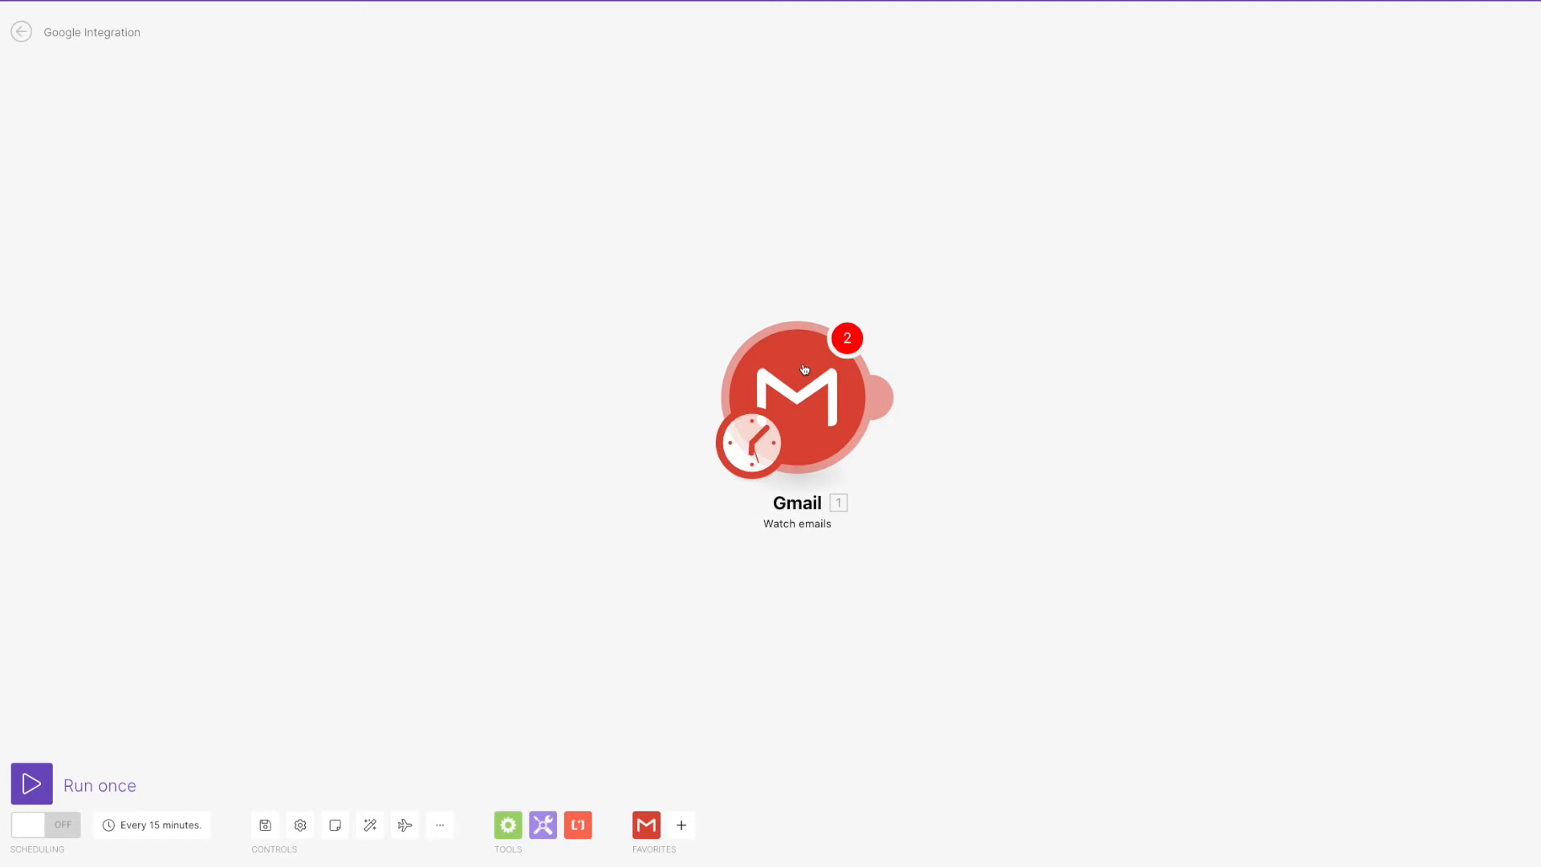
Create a Gmail connection named 'My Google Connection' with the custom client ID and secret, and save it.
right_click(803, 369)
left_click(829, 378)
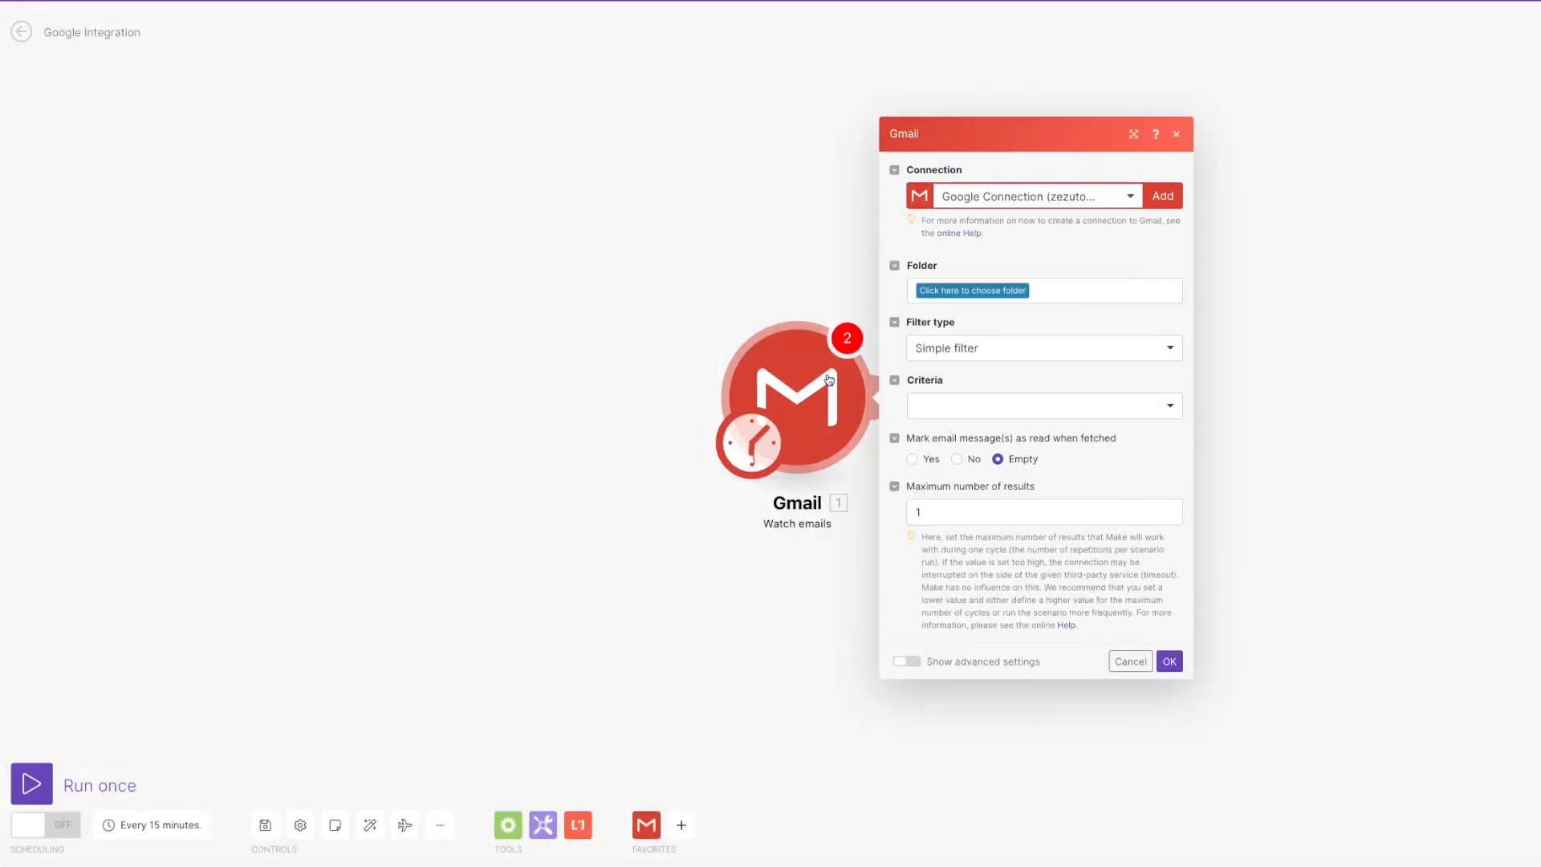
left_click(1160, 191)
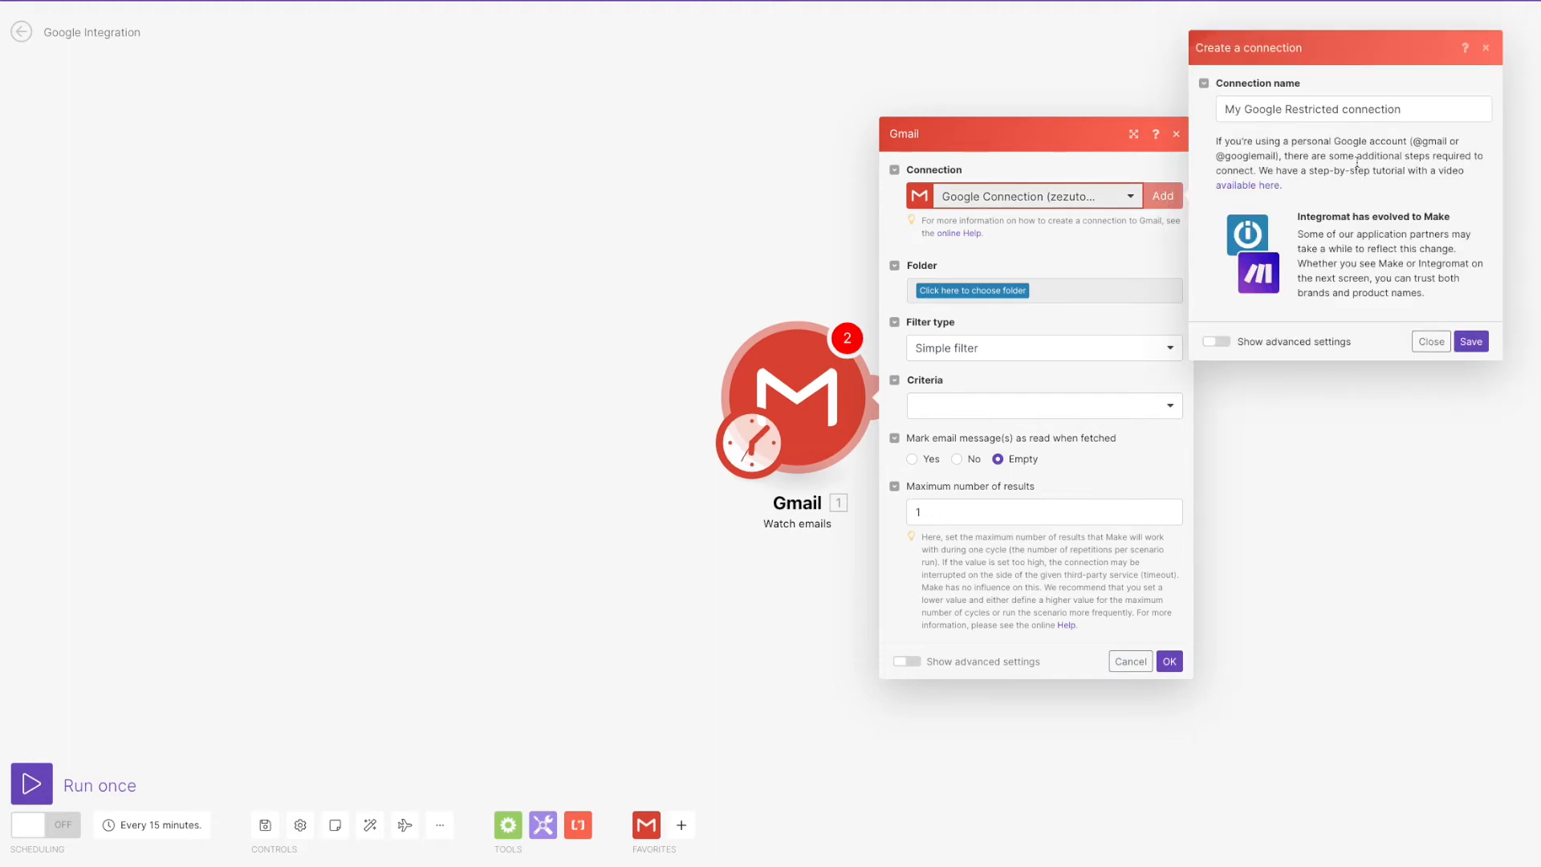
left_click_drag(1399, 108, 1284, 111)
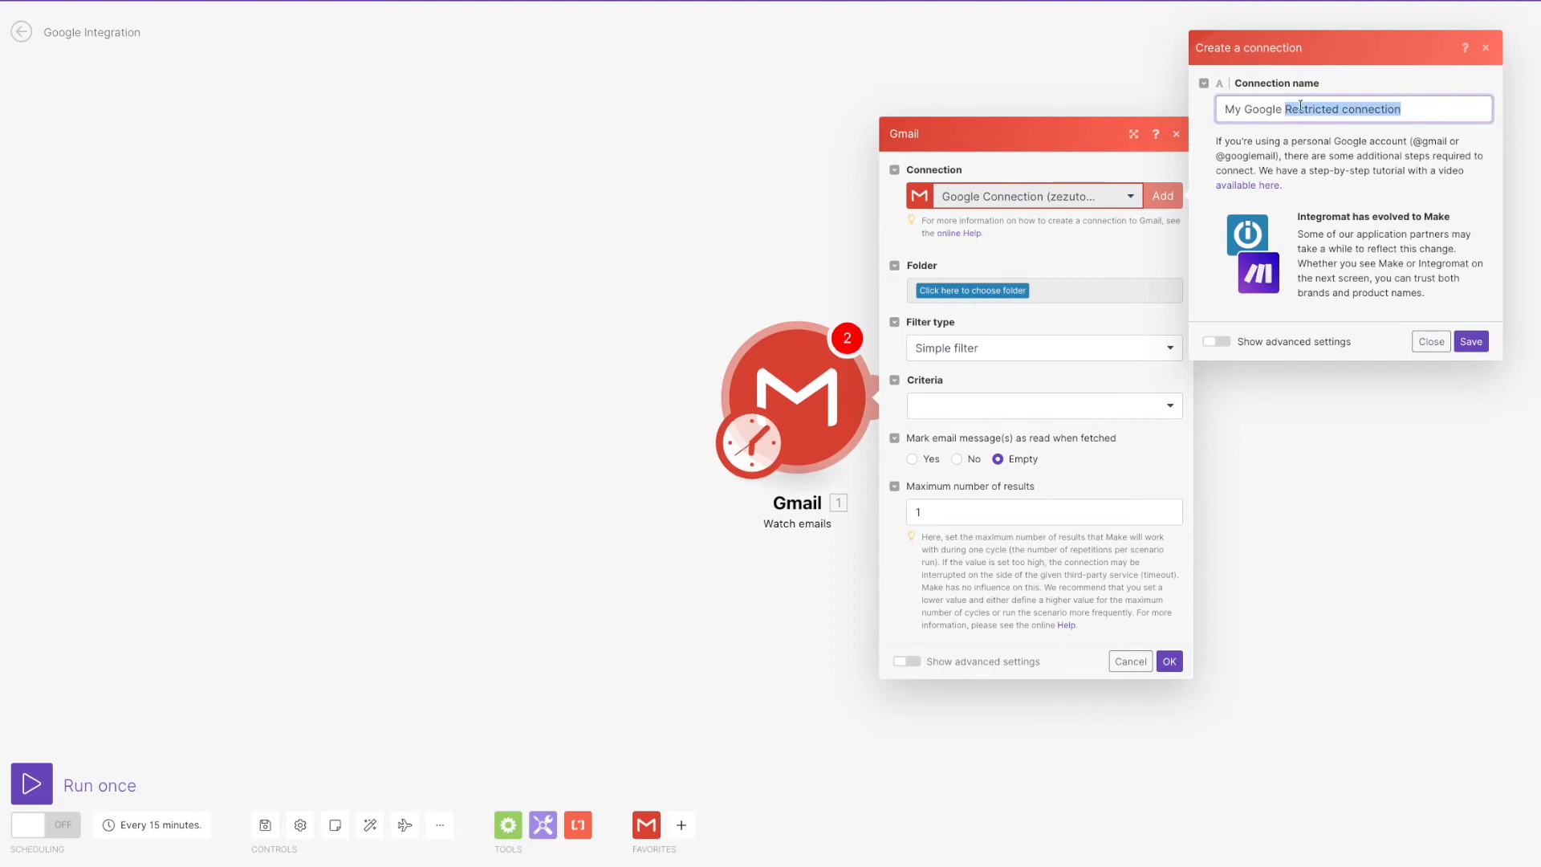
type("Connection")
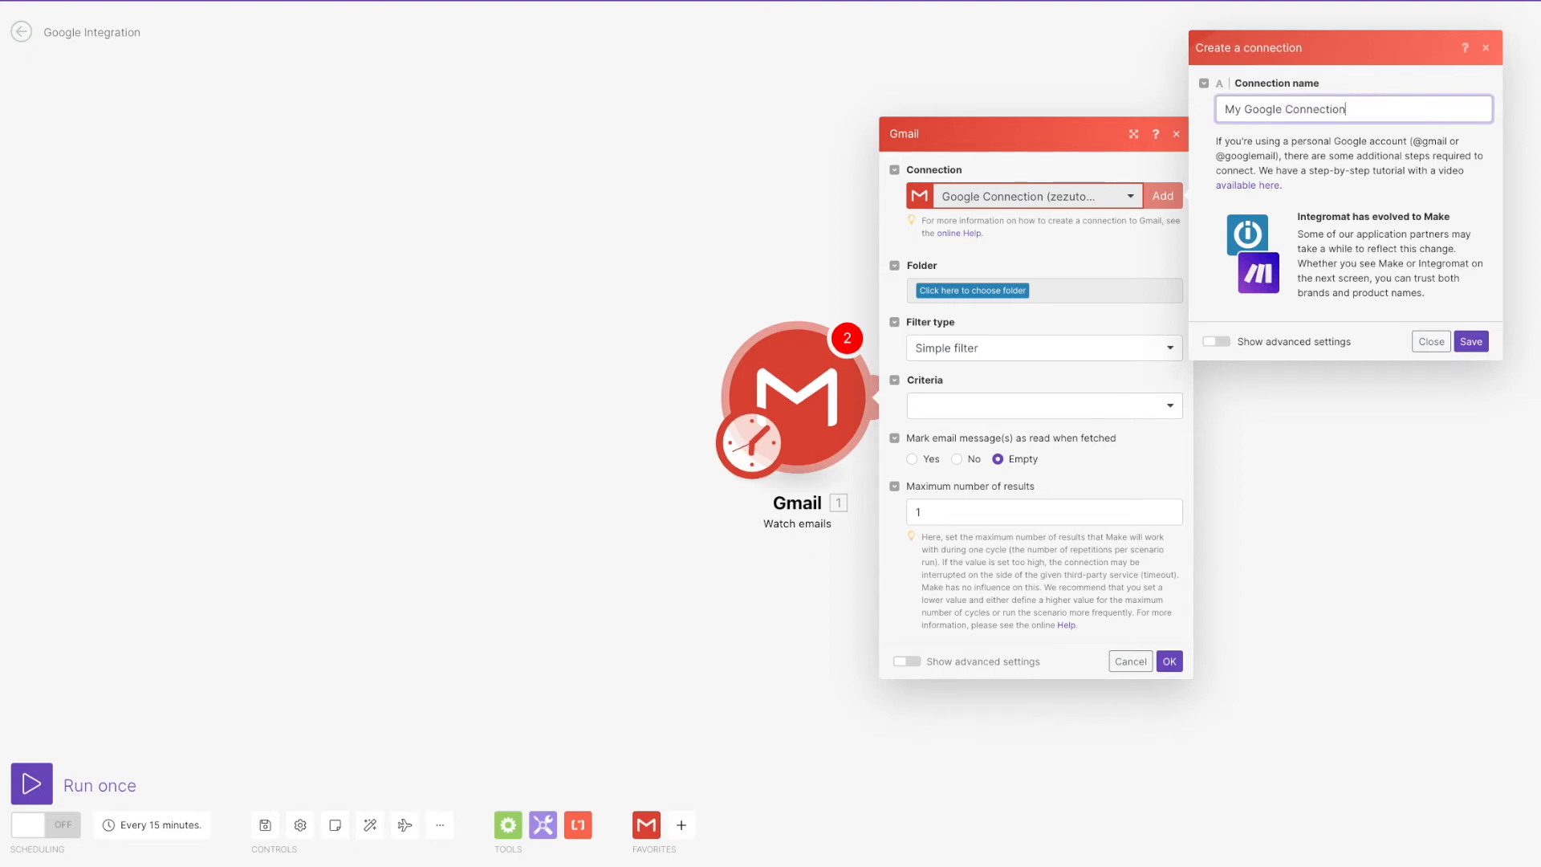
left_click(1230, 344)
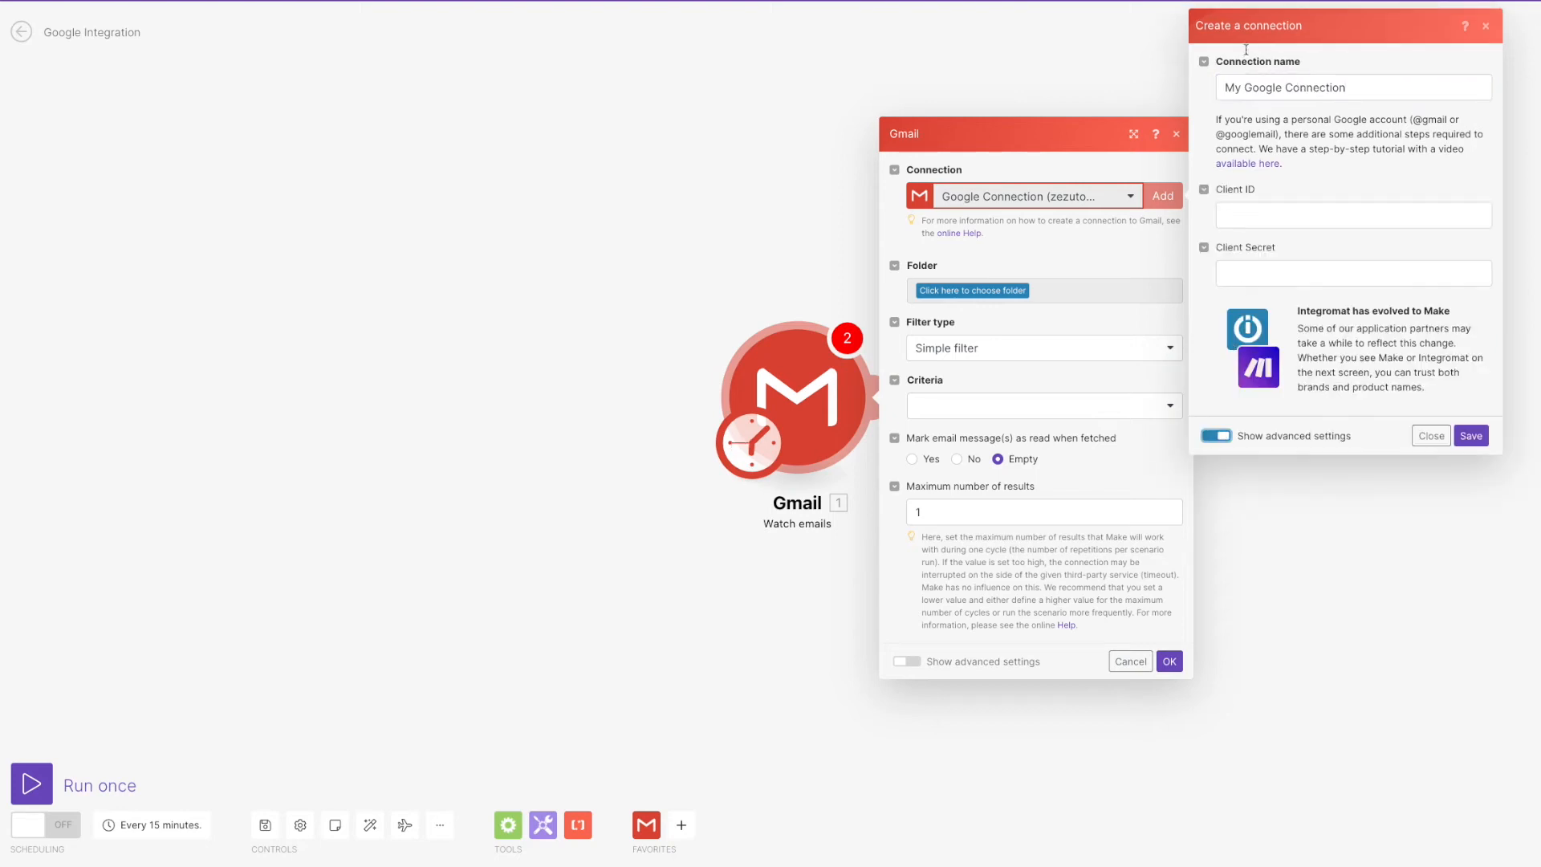
left_click(1333, 0)
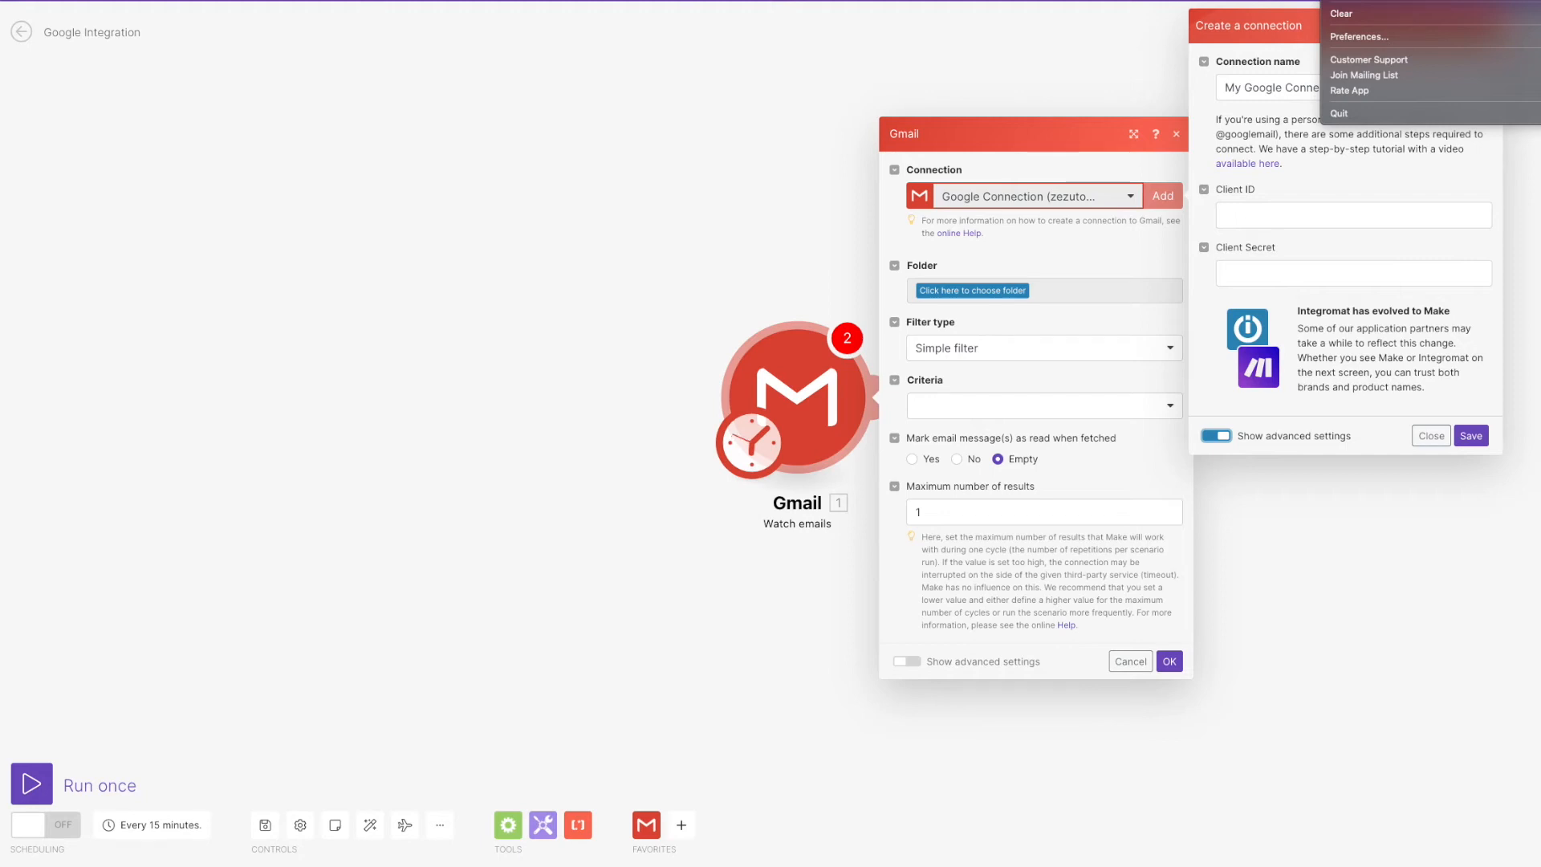
left_click(1248, 164)
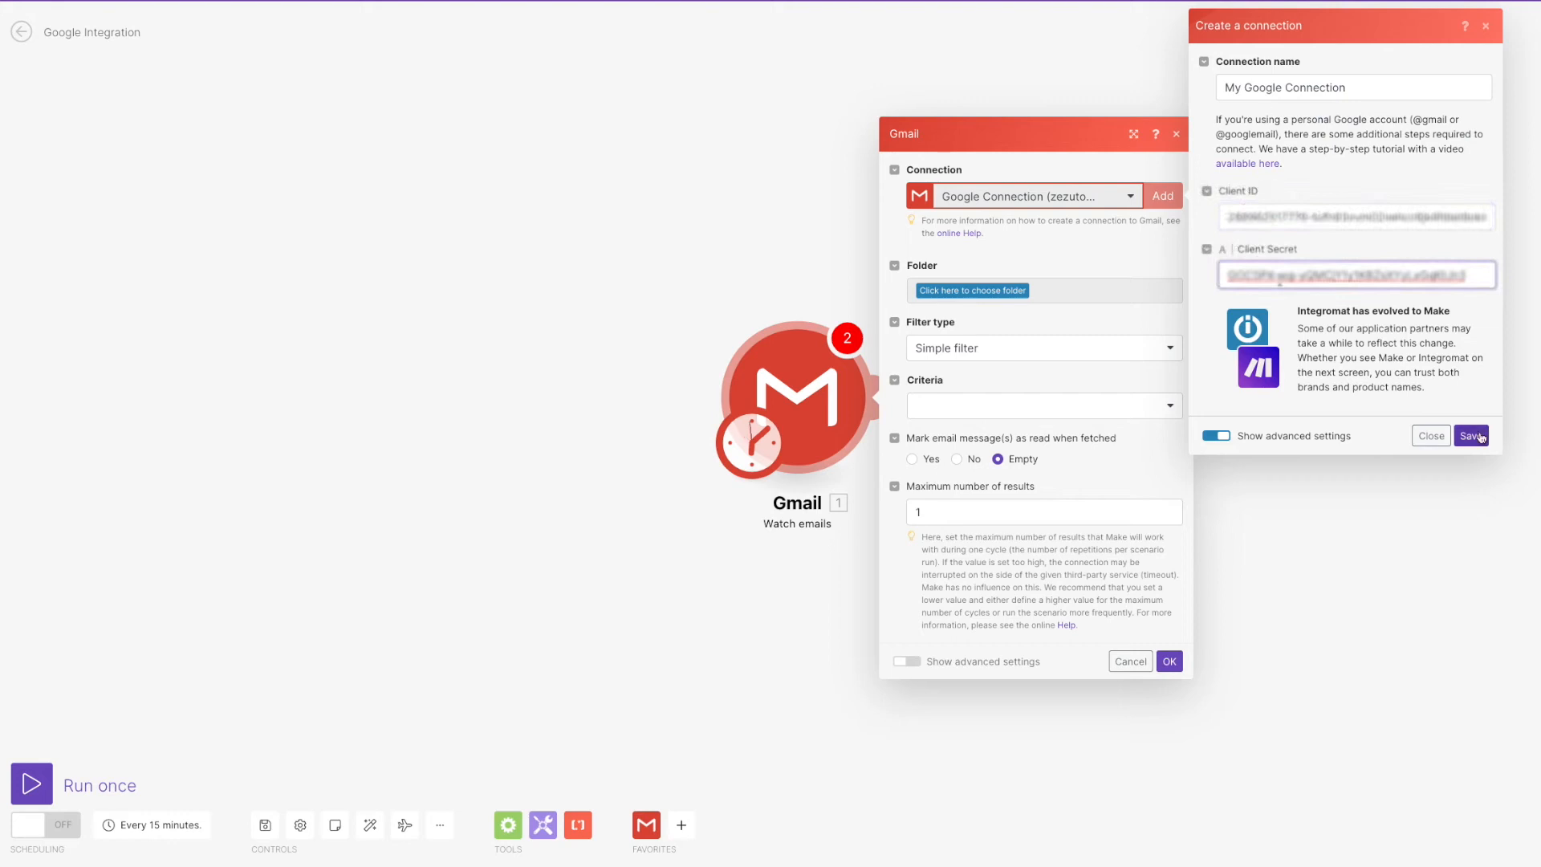
left_click(1479, 435)
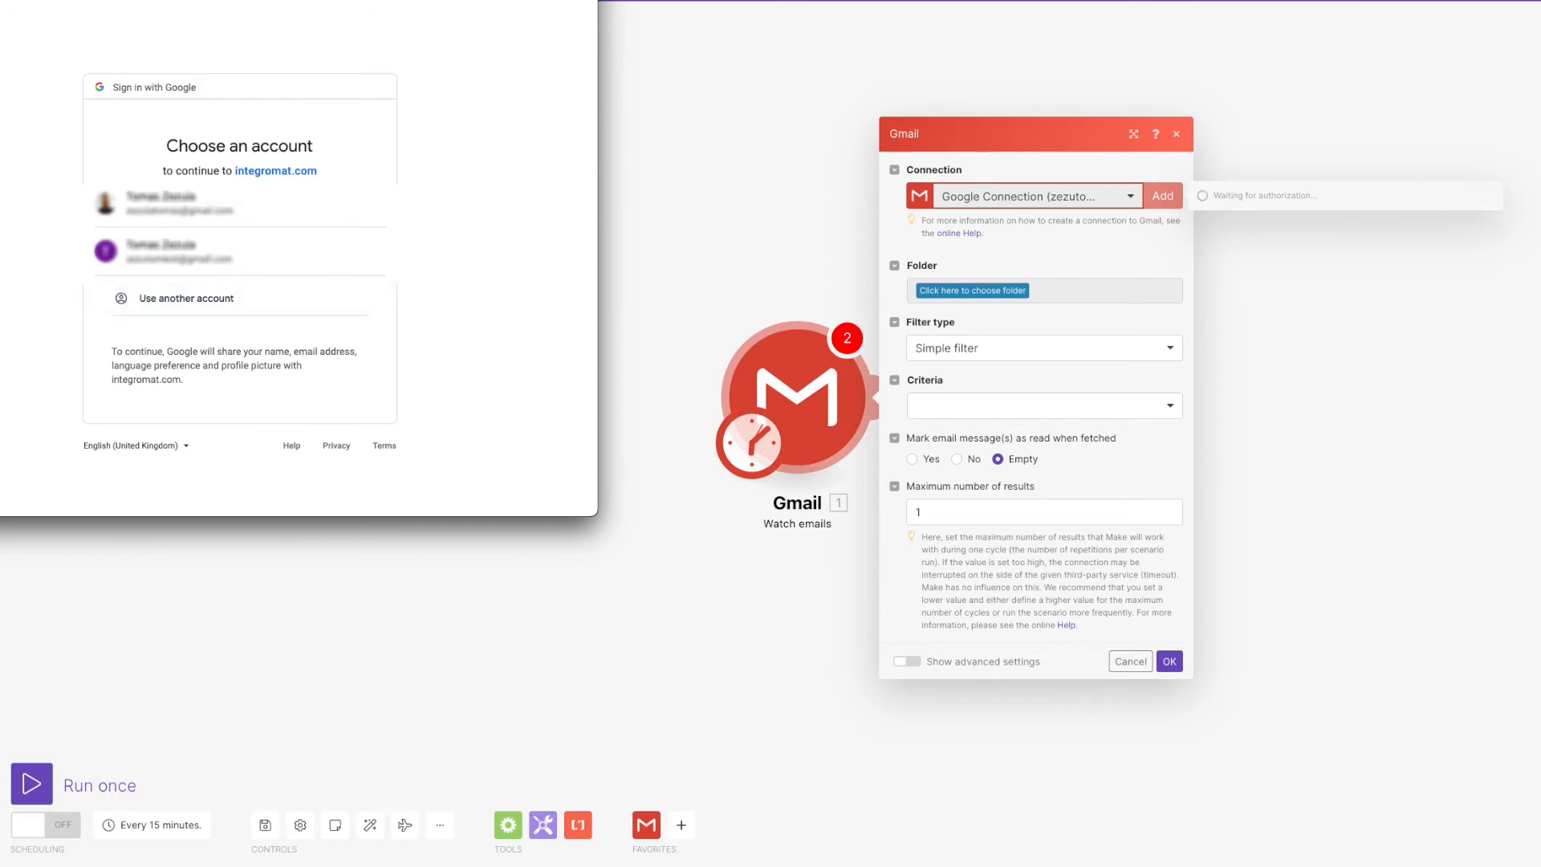
Choose the Google account, continue past the unverified-app warning, and grant integromat.com access.
left_click(180, 251)
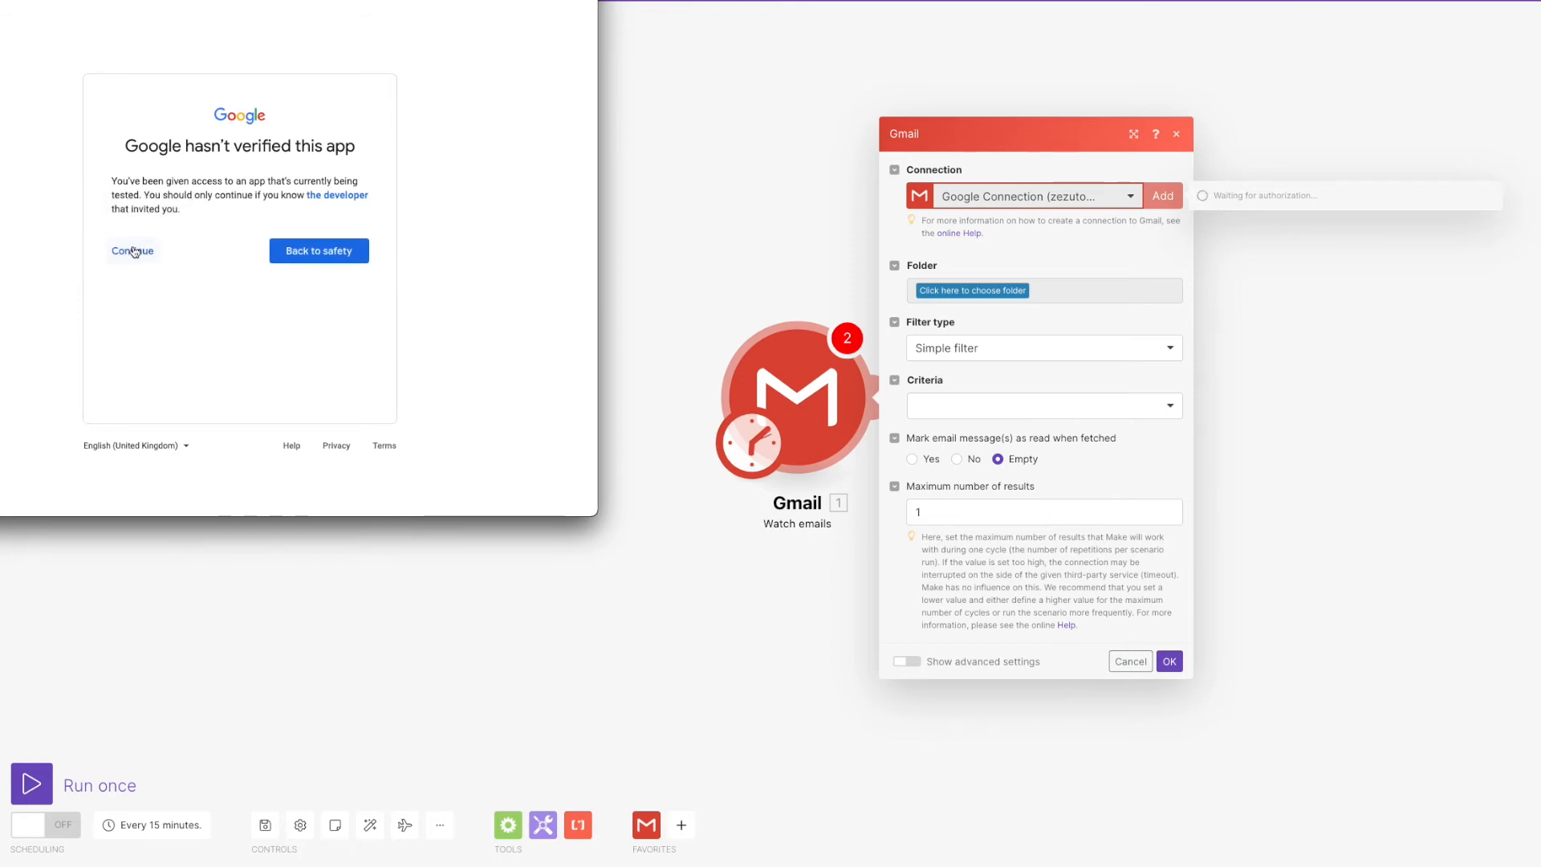
left_click(133, 251)
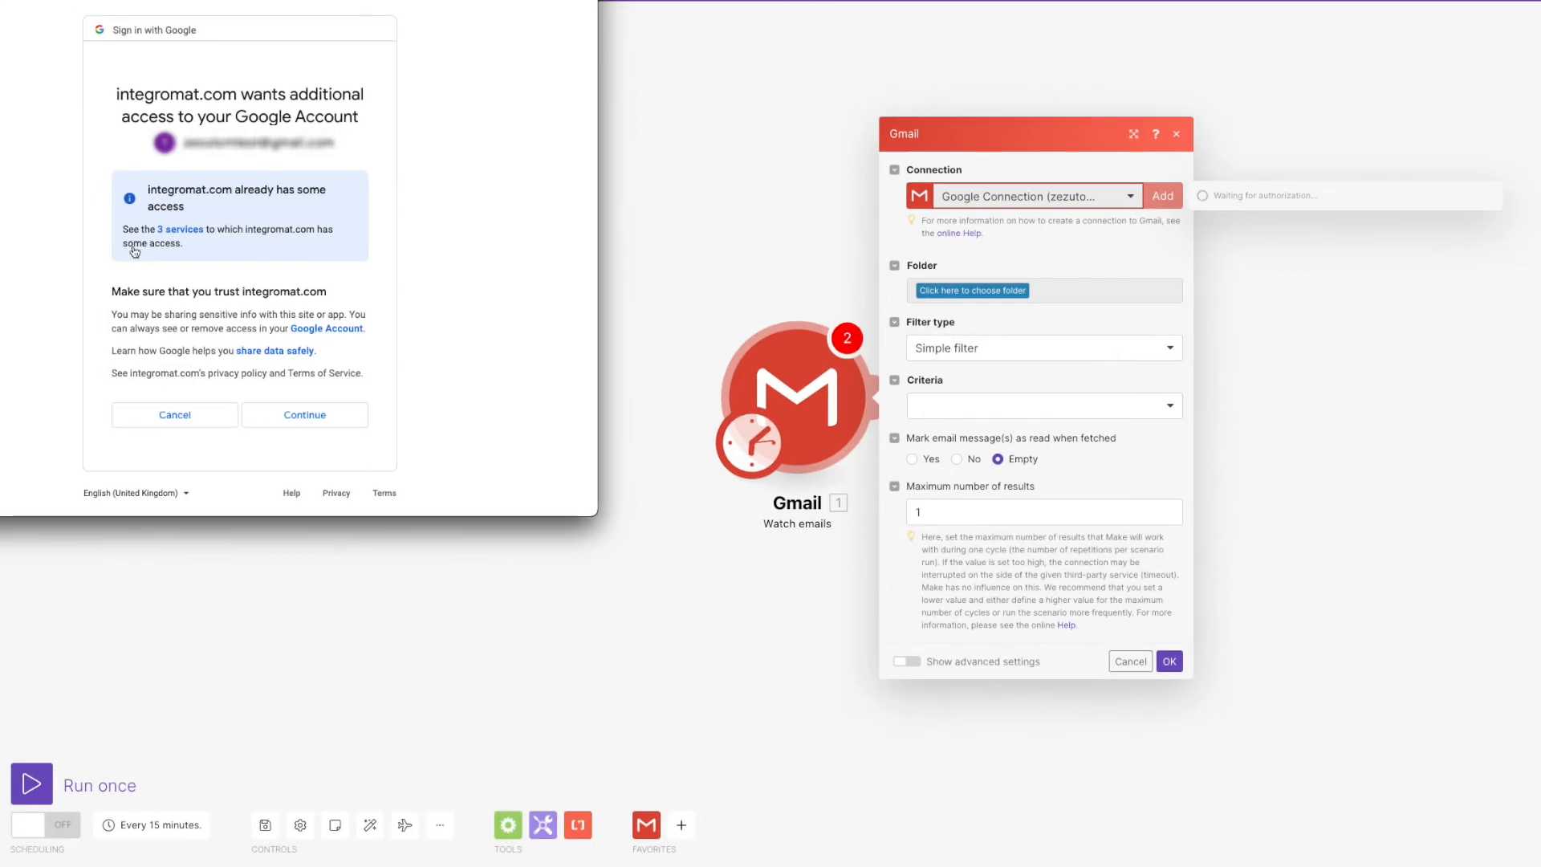
left_click(292, 423)
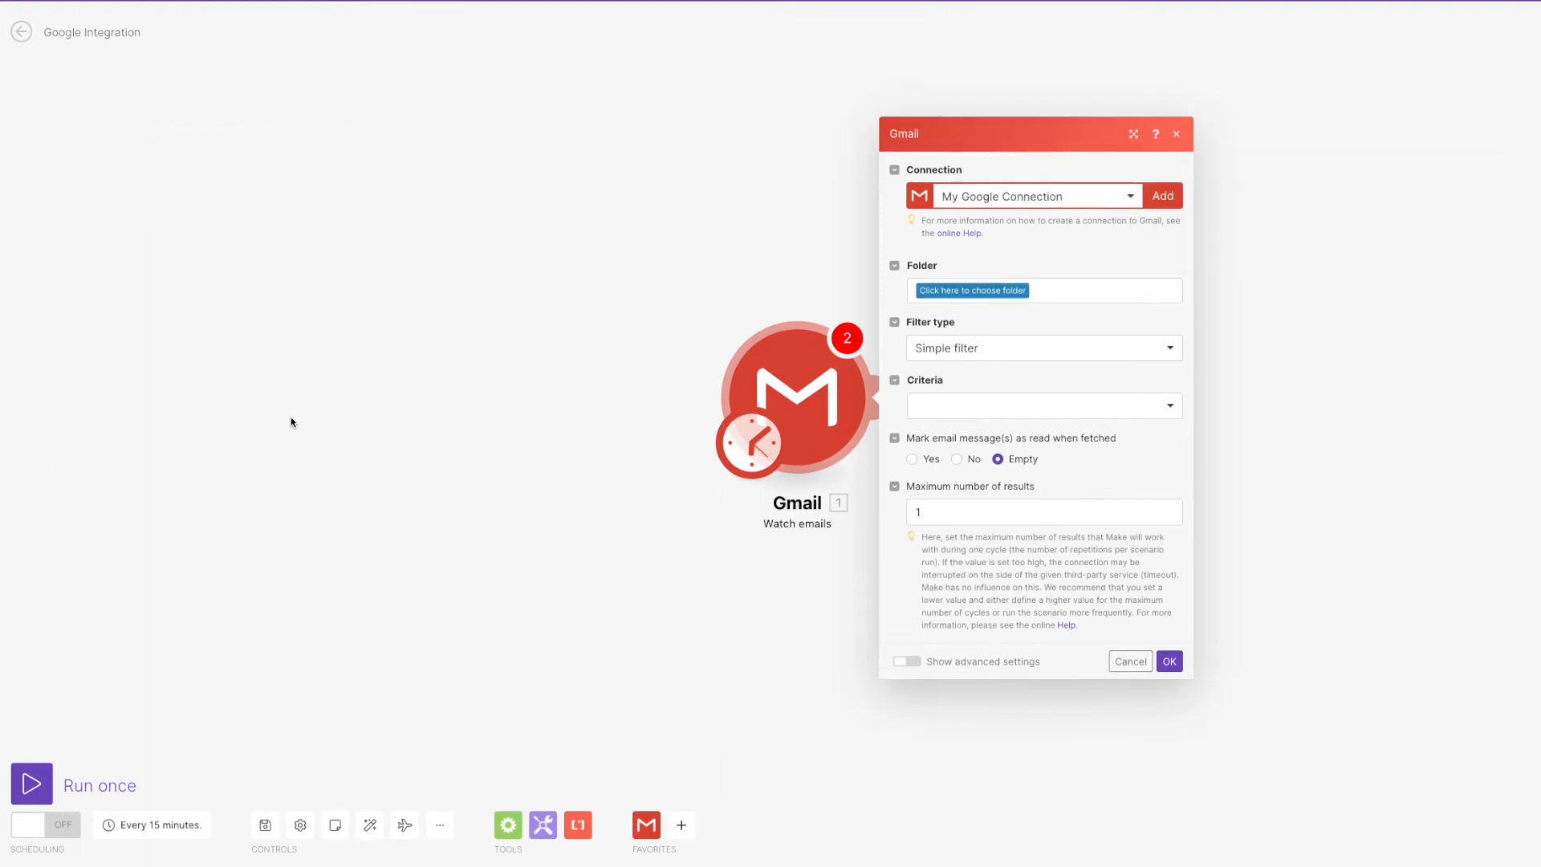
Set the Gmail trigger to watch only unread emails in the Inbox folder.
left_click(972, 290)
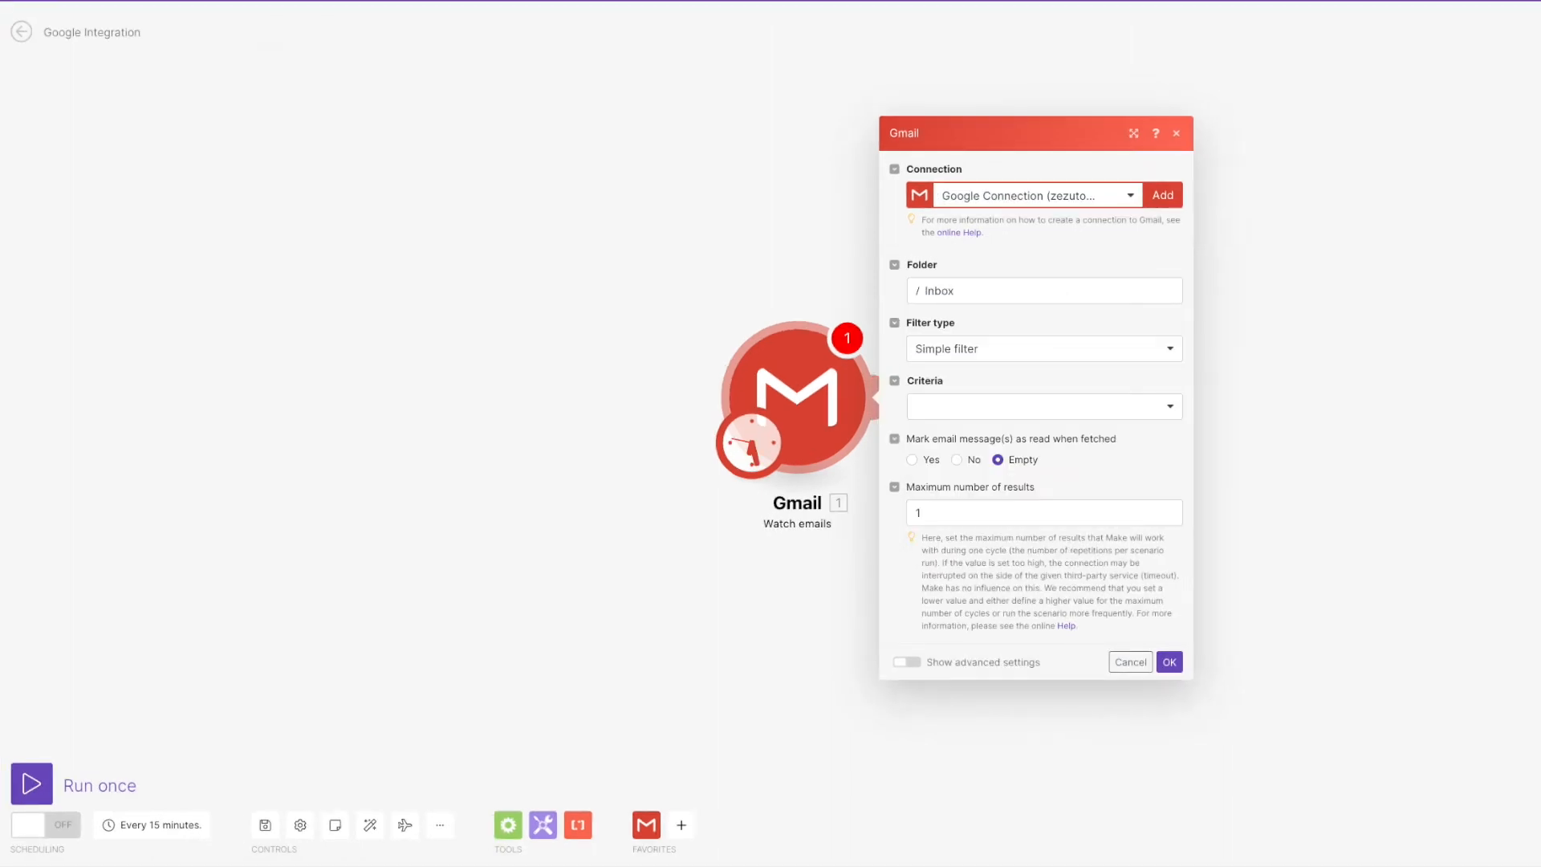
left_click(1135, 413)
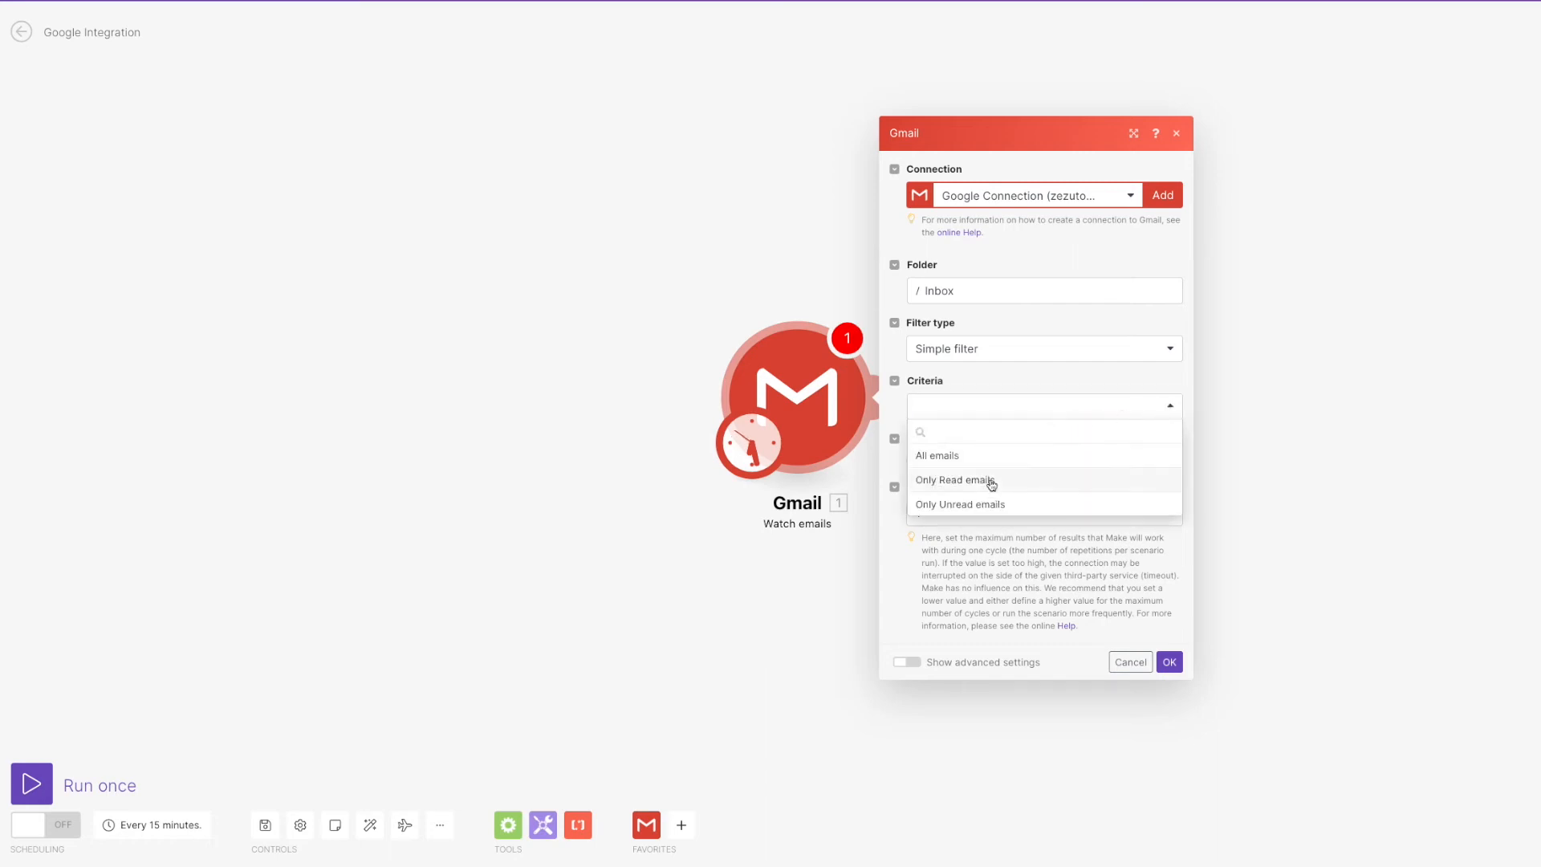
left_click(985, 504)
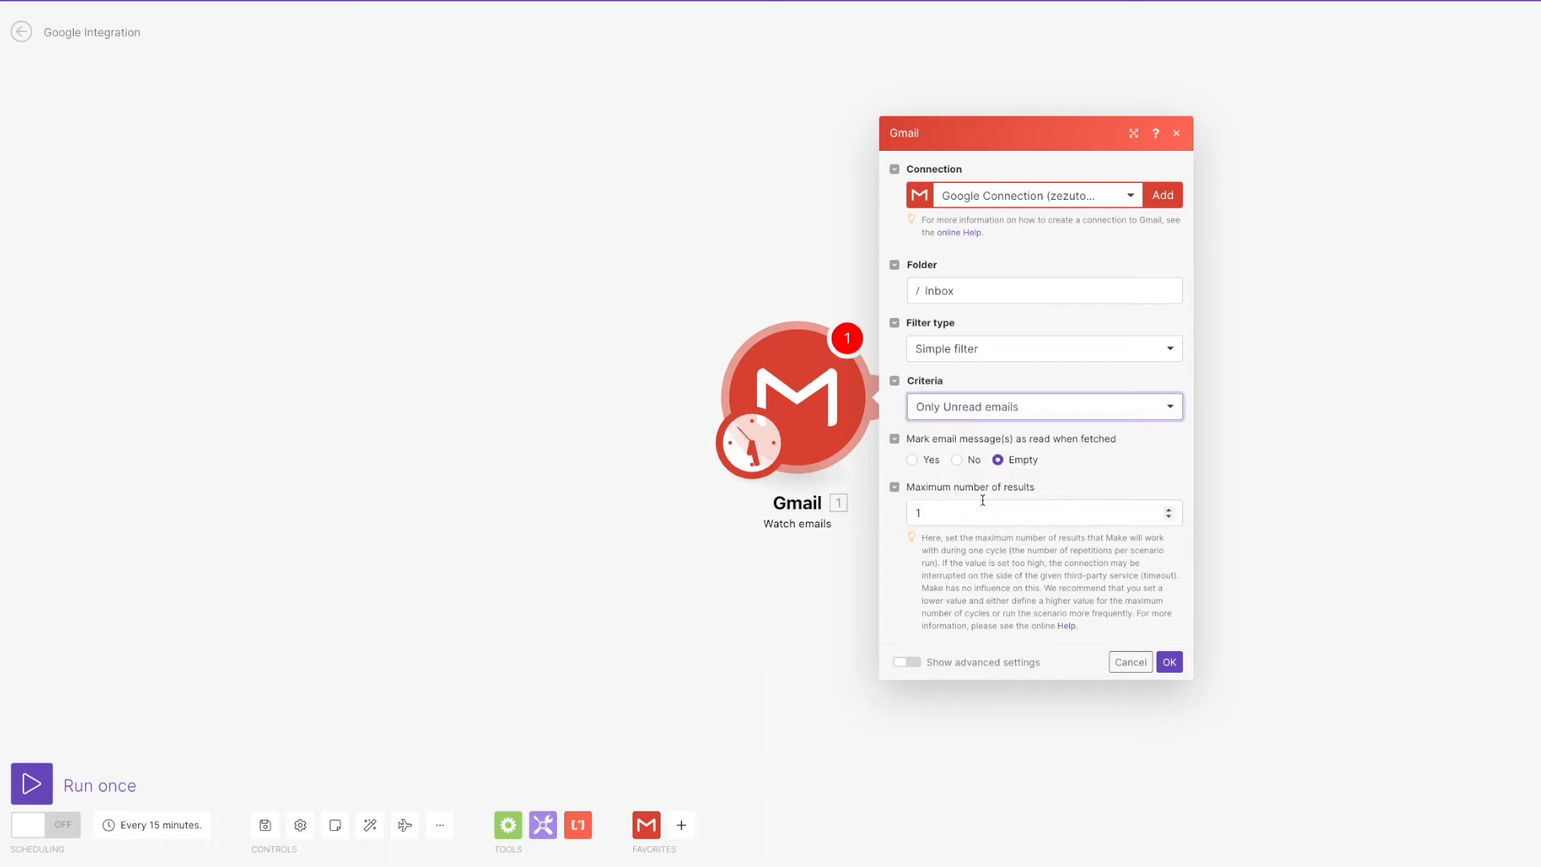
left_click(907, 662)
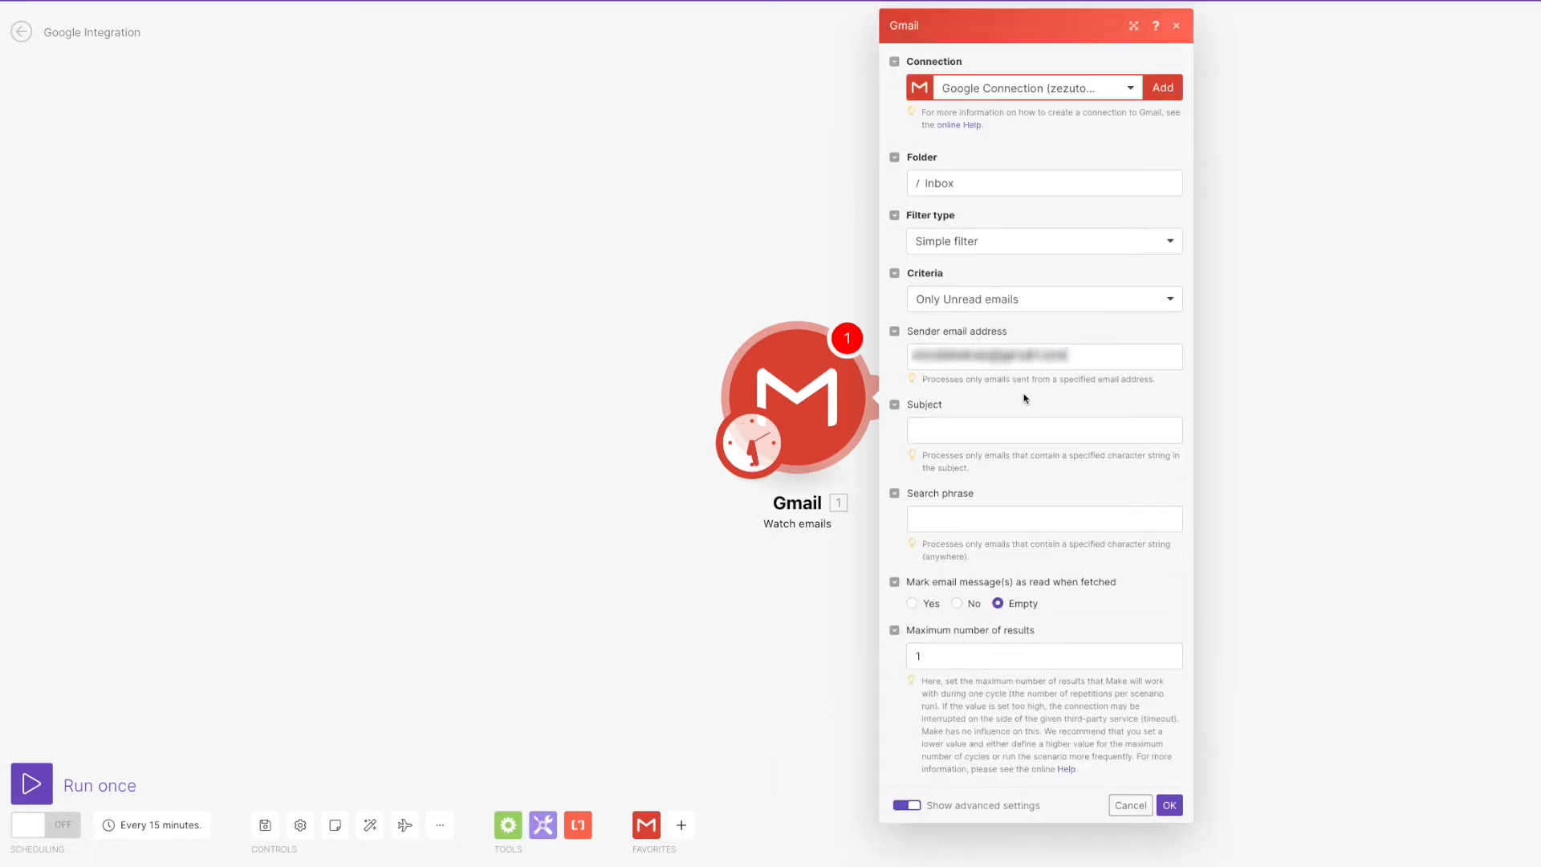
left_click(1168, 806)
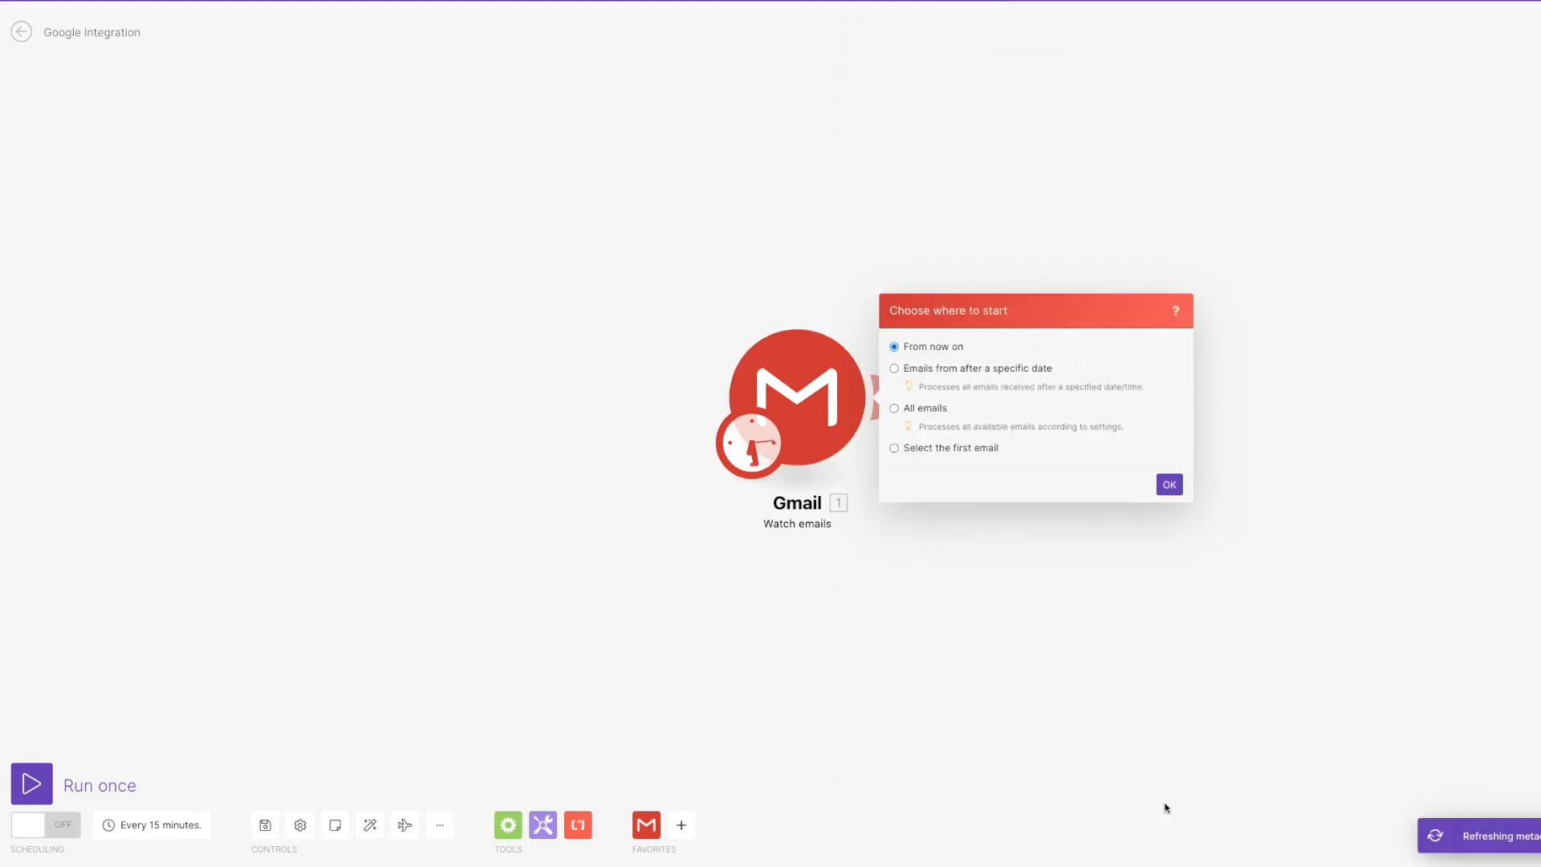
Make the Gmail trigger start processing from All emails.
left_click(1170, 483)
right_click(821, 431)
left_click(850, 485)
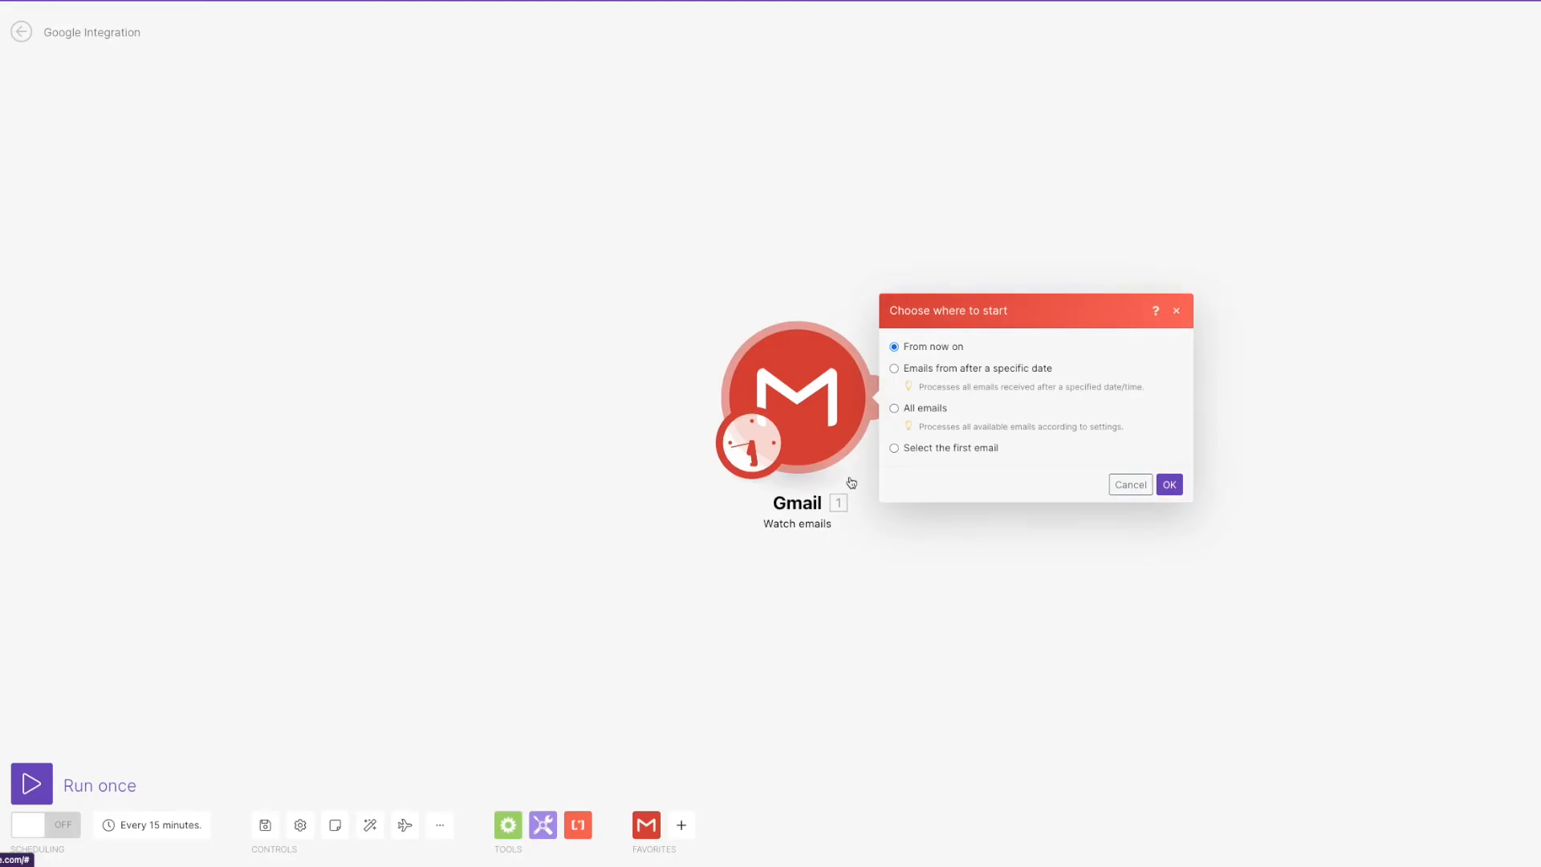
left_click(925, 410)
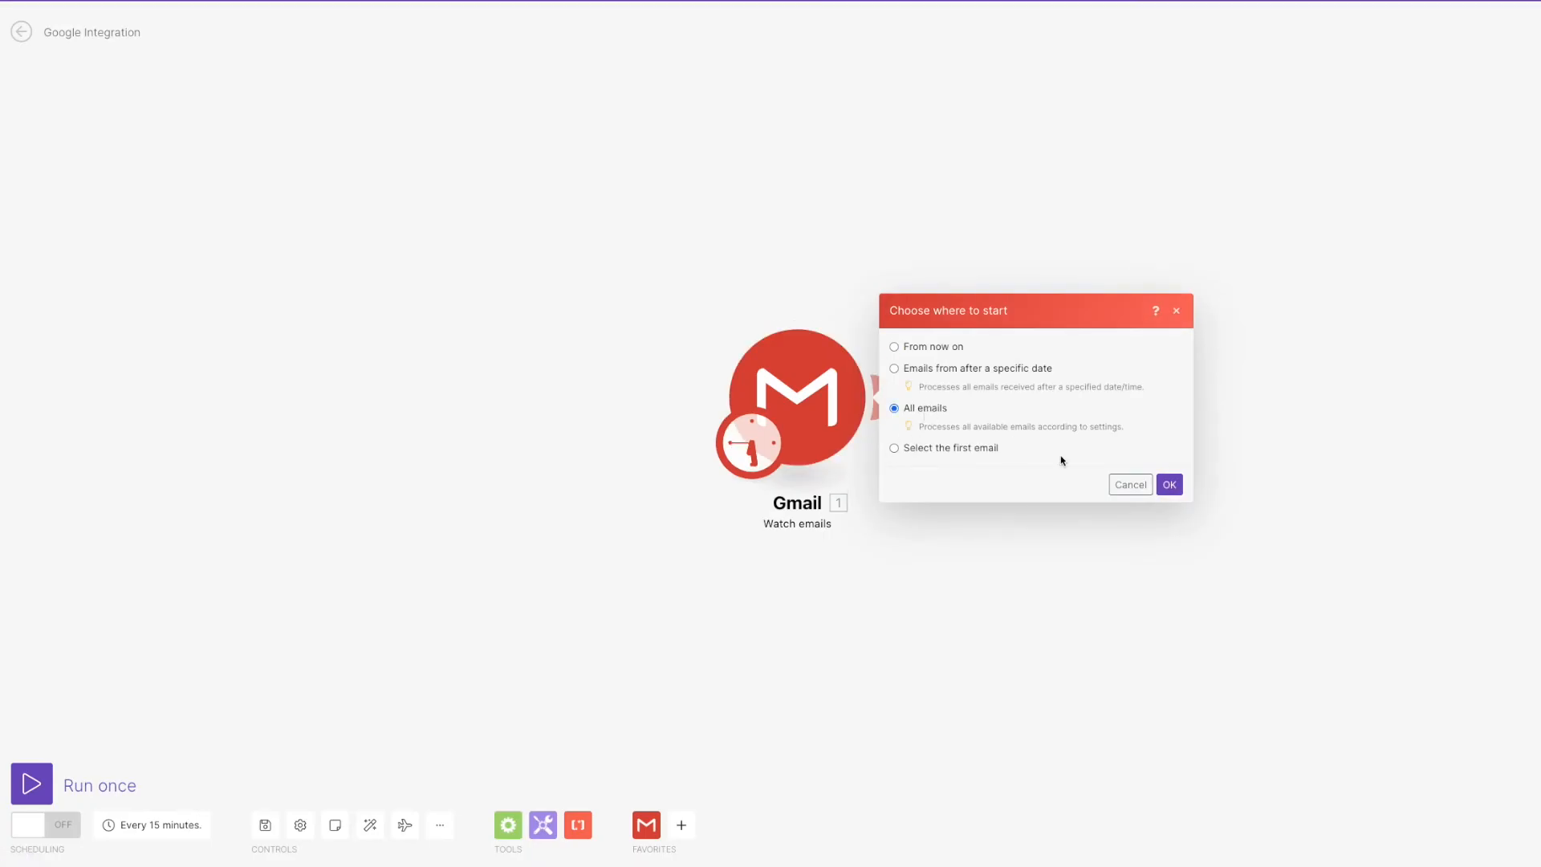
left_click(1172, 485)
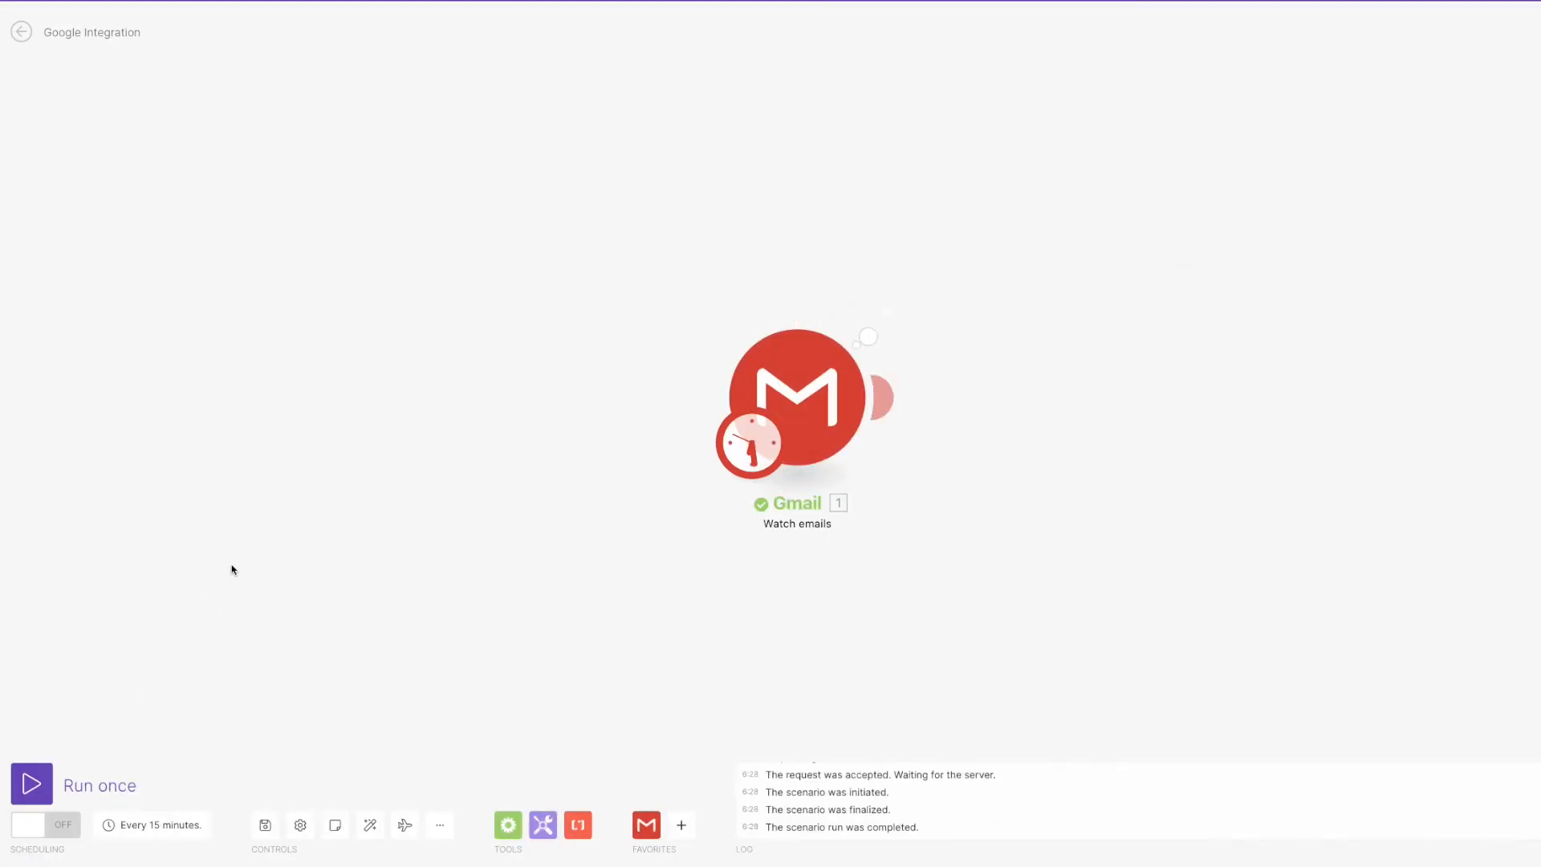
Open the Gmail run's output bundle and expand Attachments items 1 and 2.
left_click(886, 311)
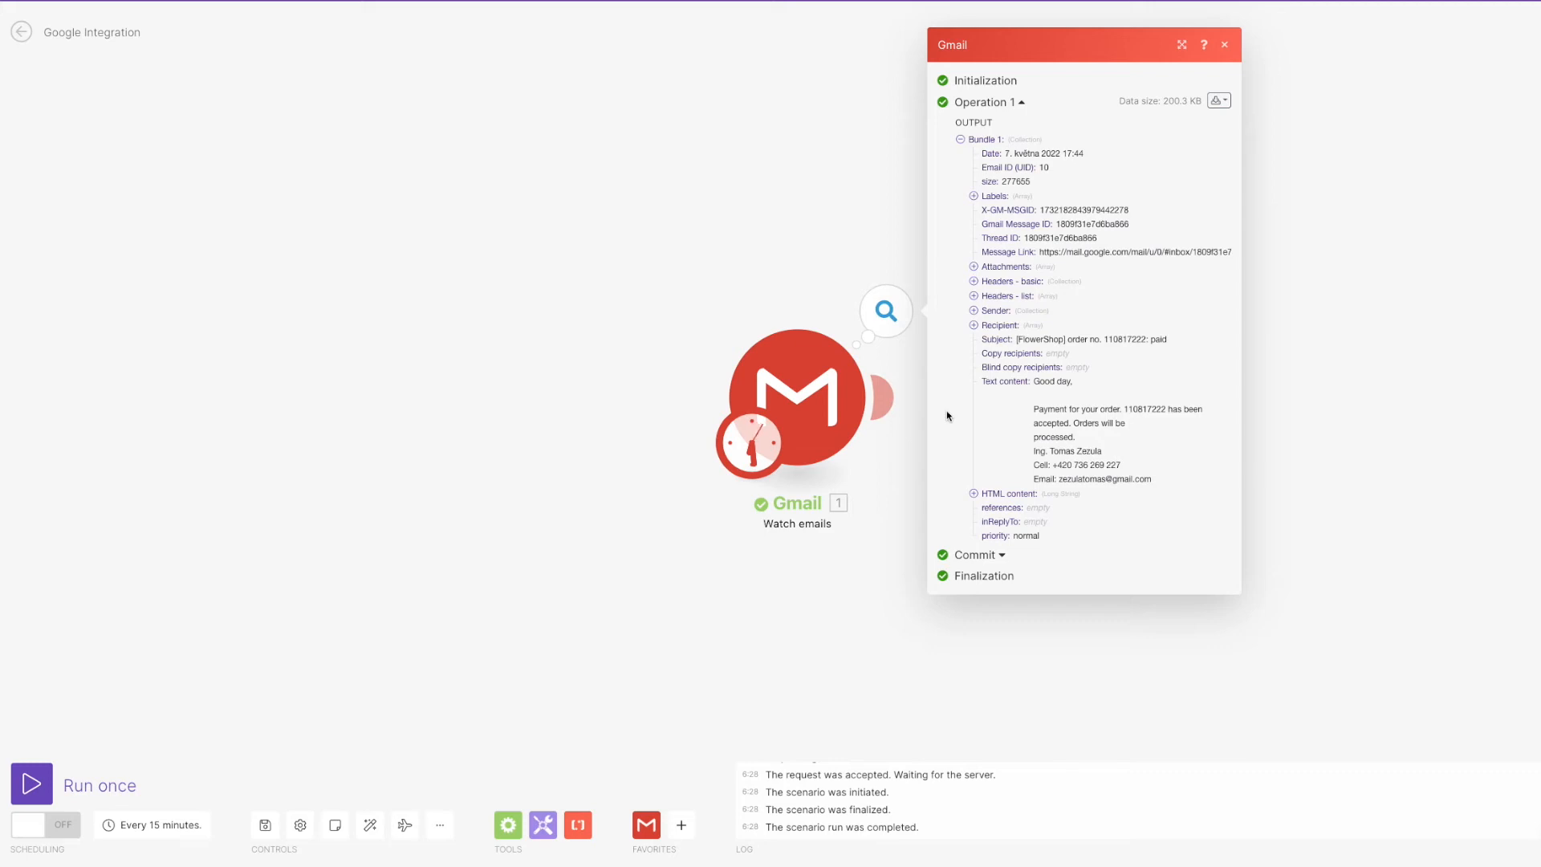
left_click(974, 267)
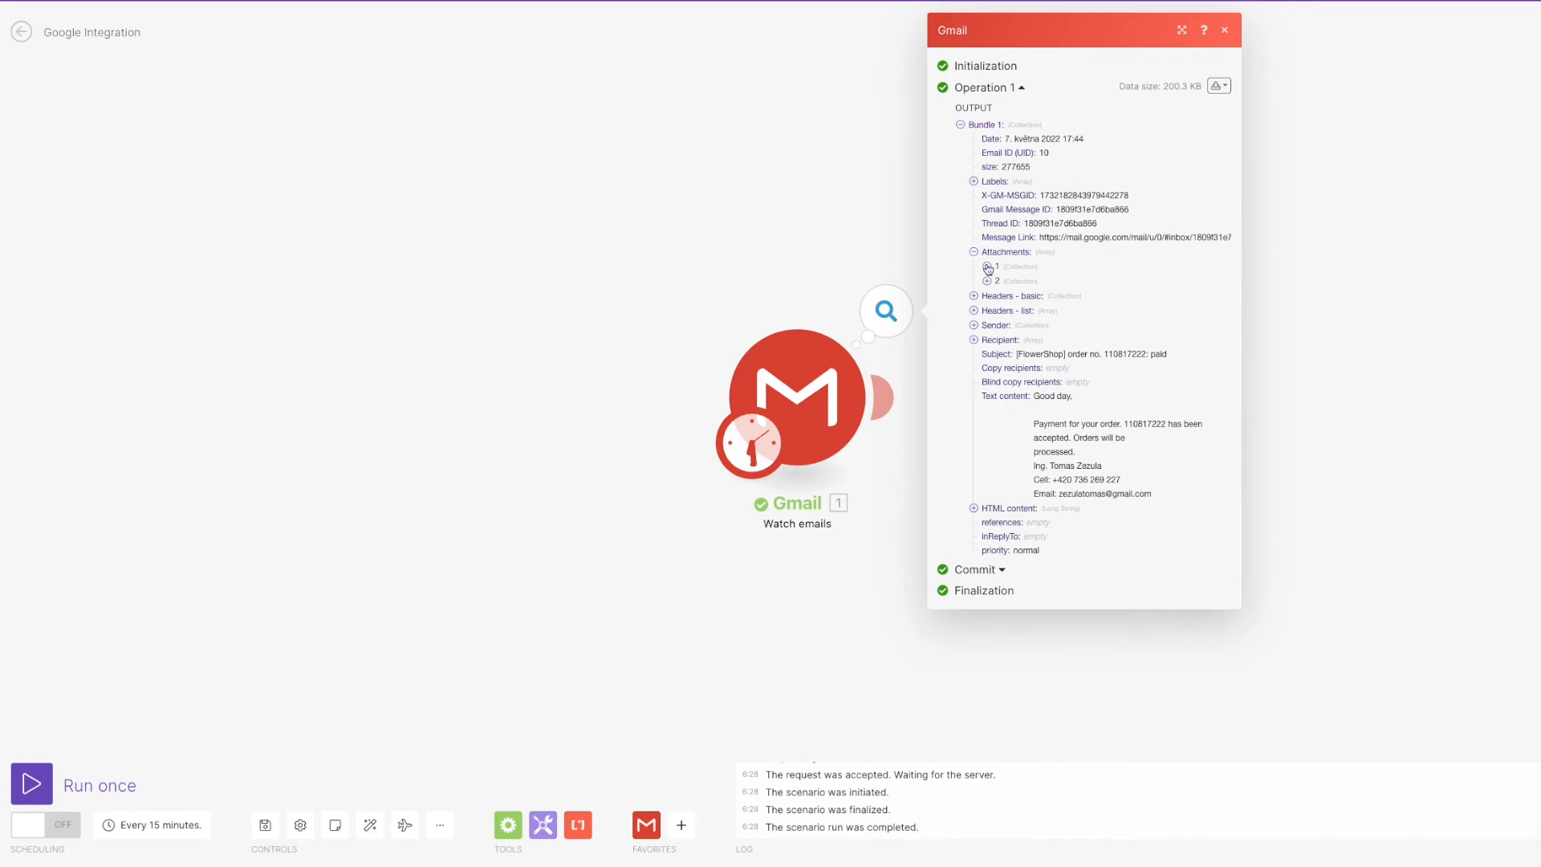
left_click(987, 265)
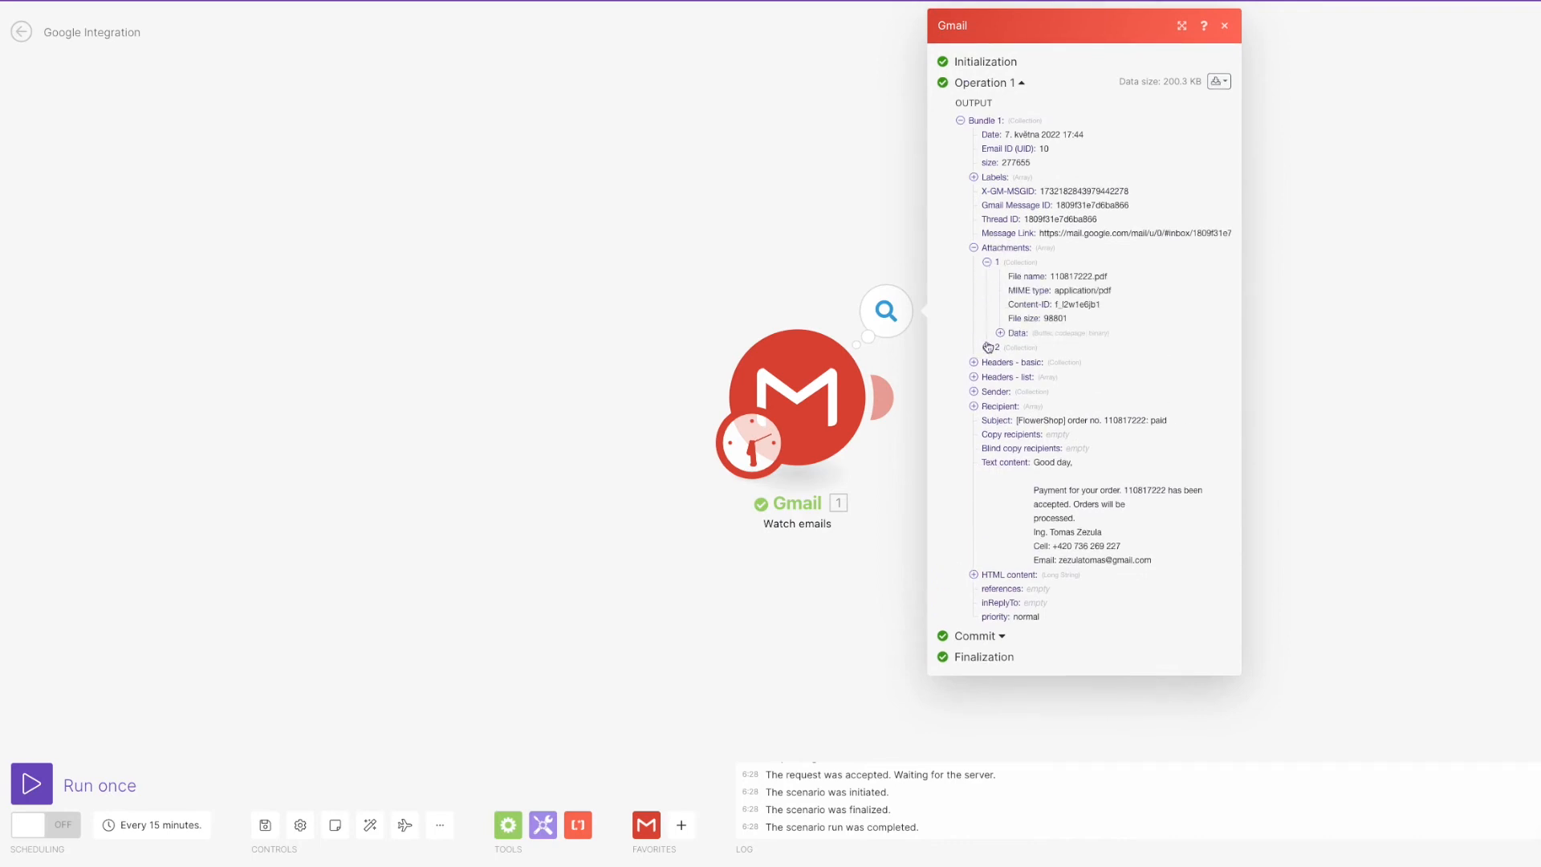
left_click(987, 347)
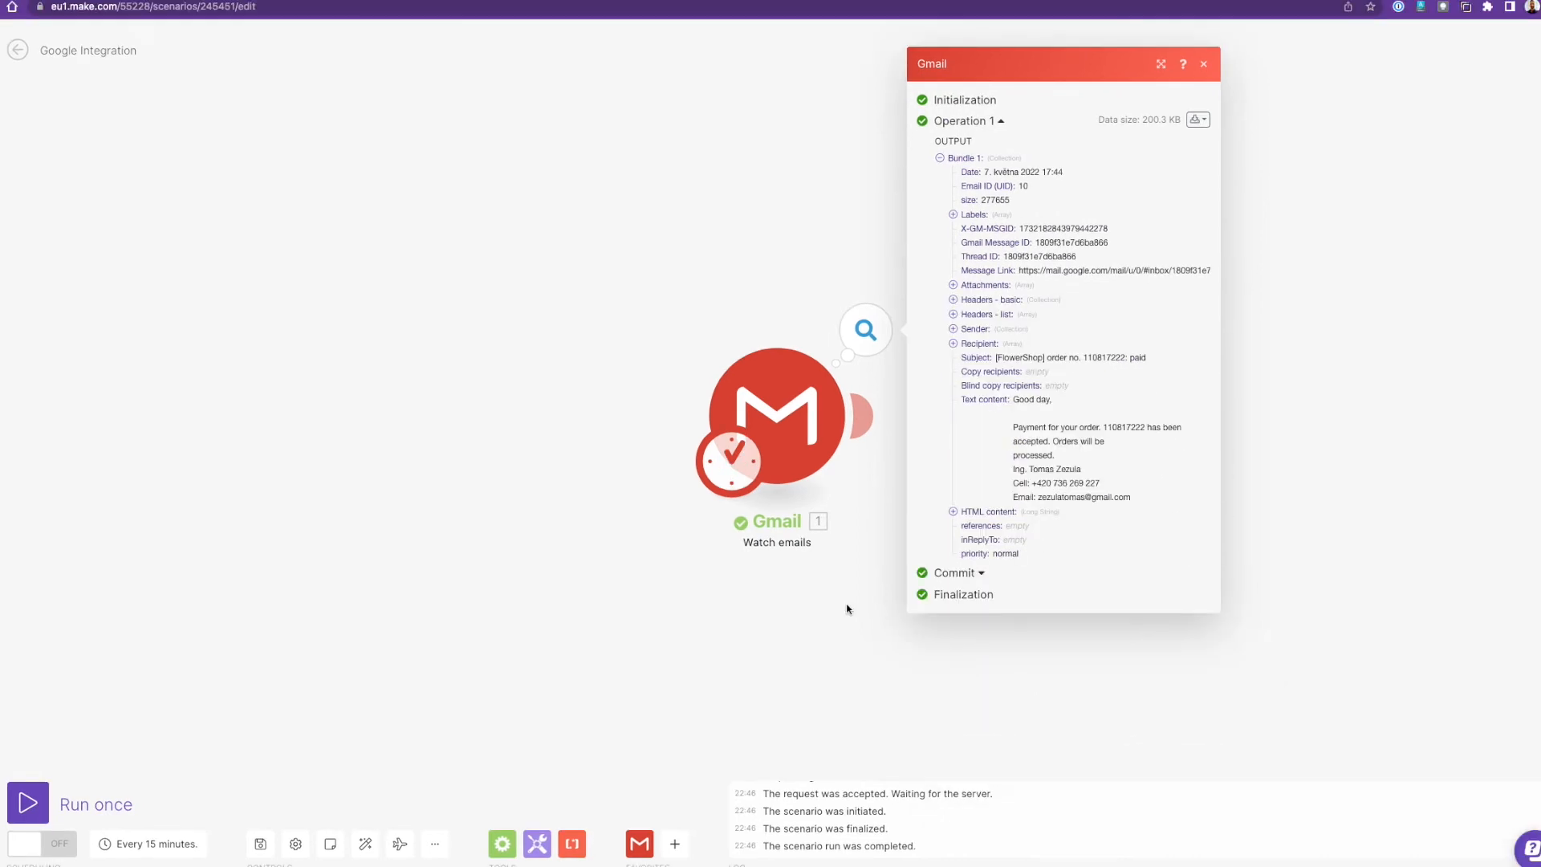
Copy the FlowerShop order email's Subject into regex101's Test String box.
left_click_drag(994, 361, 1153, 363)
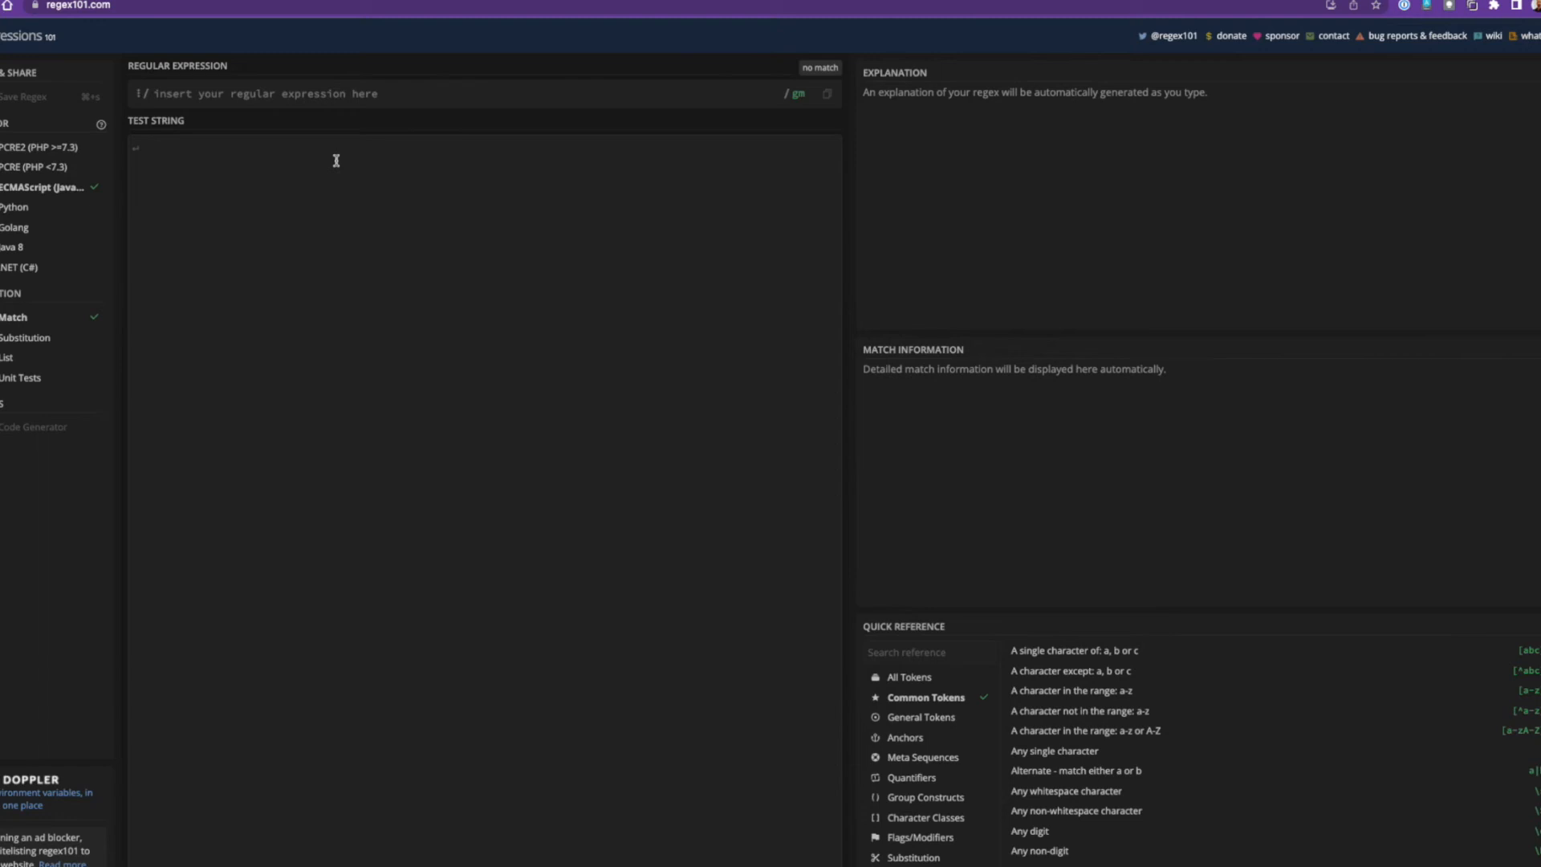
type("[FlowerShop] order no. 110837222: paid")
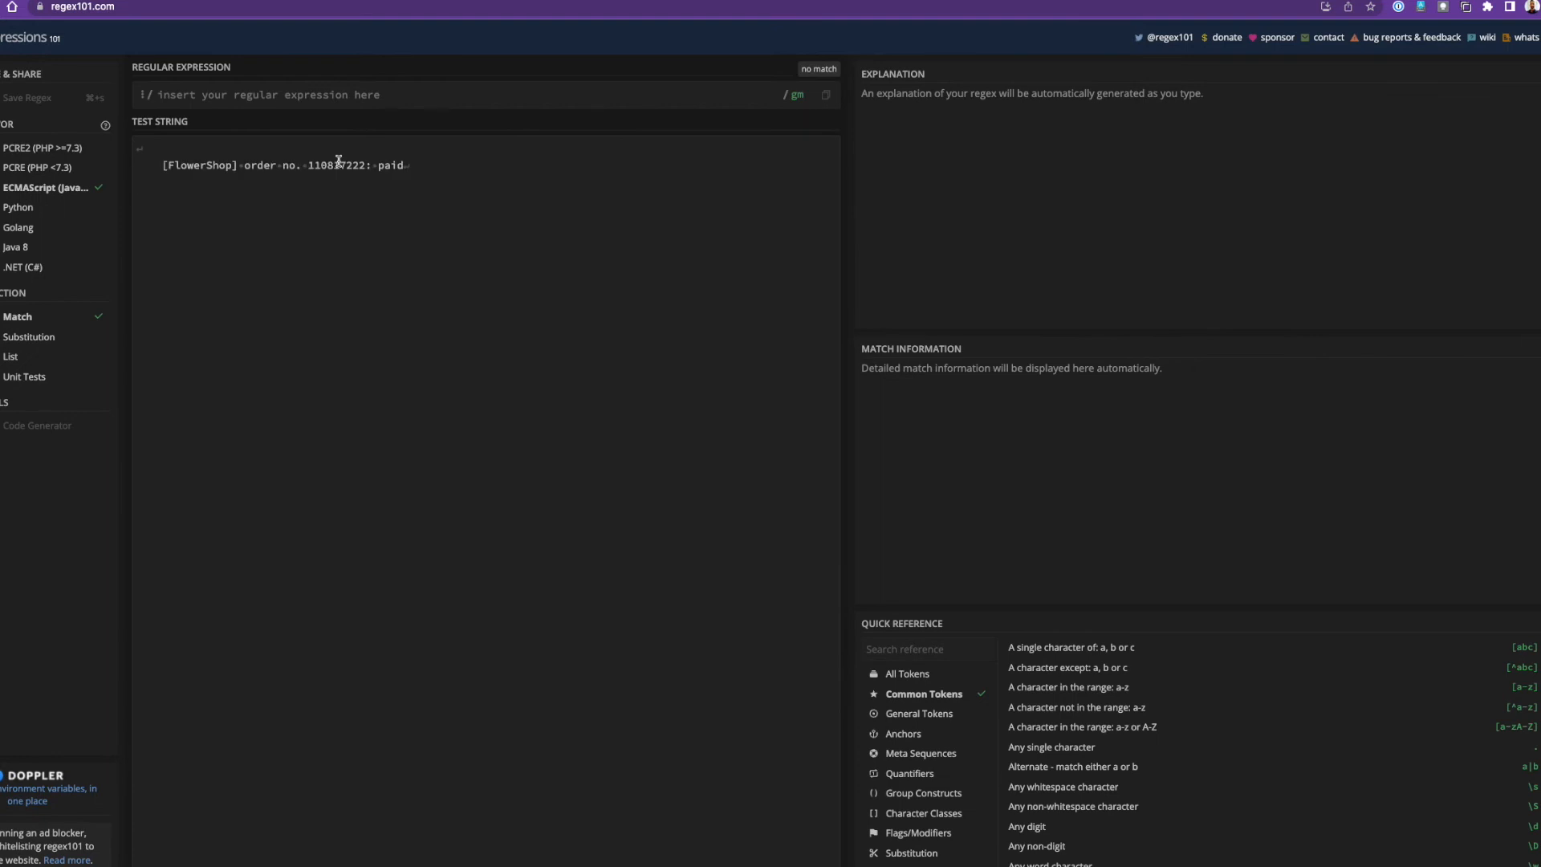
Trim the test string's indentation and add a (\w+) group capturing the shop name FlowerShop.
key("Up")
key("shift+Right")
key("shift+Right")
key("shift+Left")
key("BackSpace")
key("BackSpace")
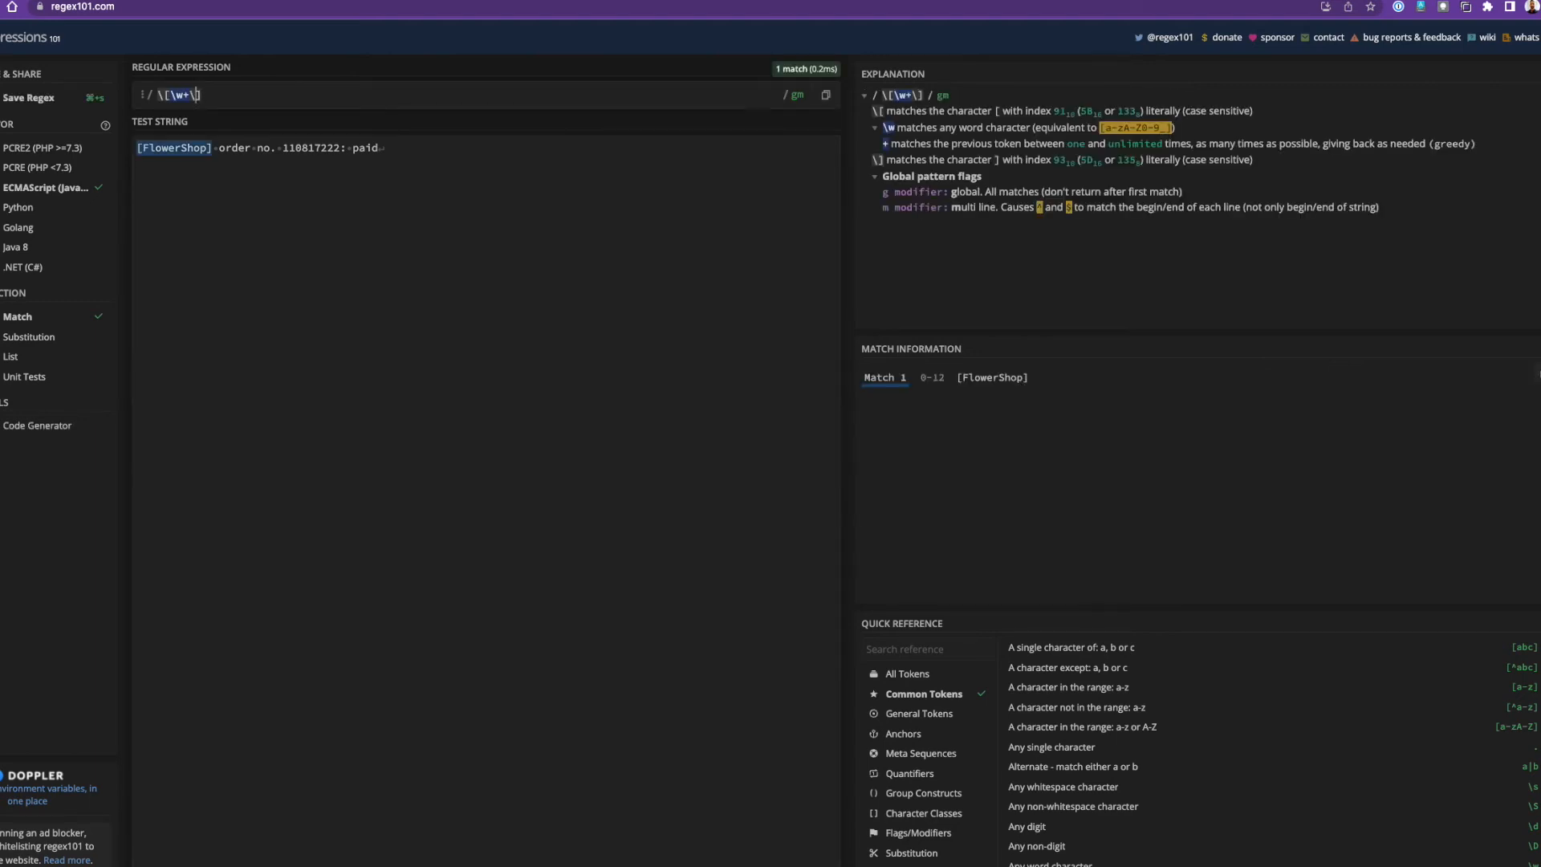
left_click(169, 94)
type("(\\w+")
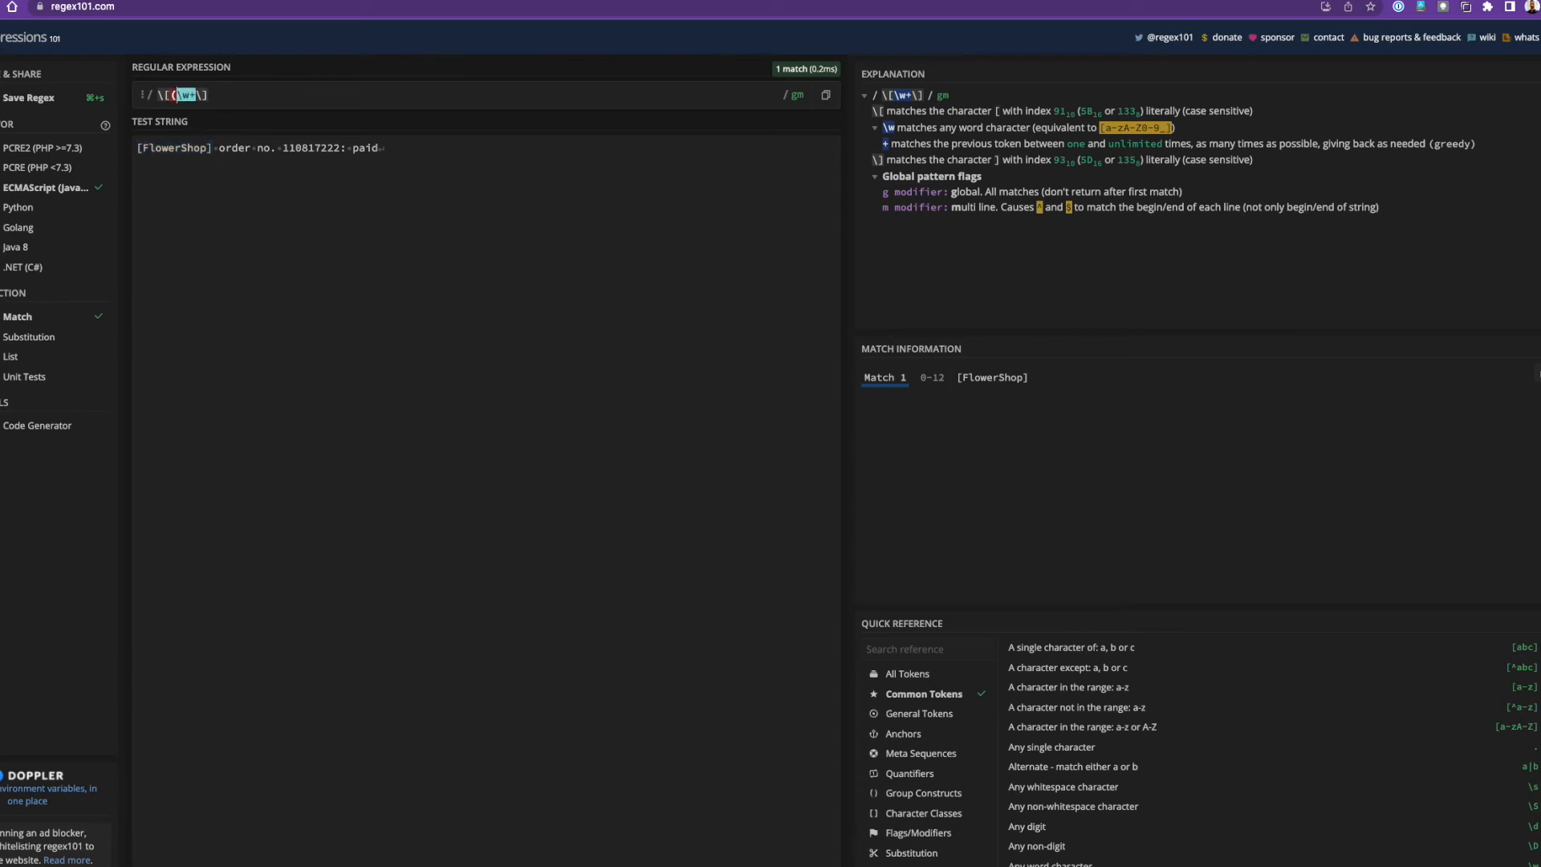
type(")")
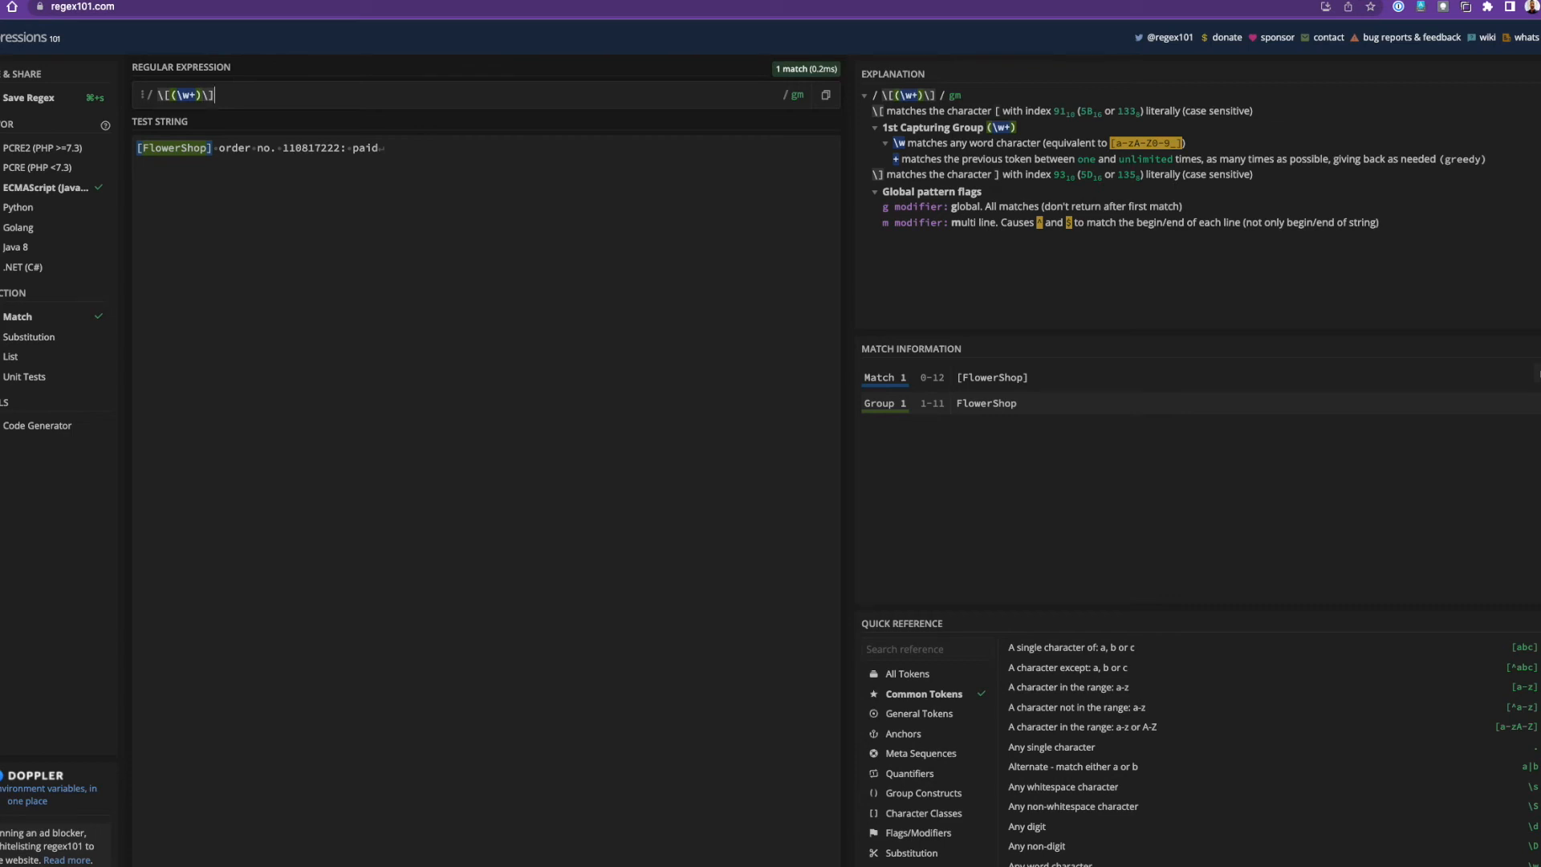
double_click(1009, 405)
Extend the pattern with 'order no. (\w+)' so Group 2 captures the order number.
left_click(268, 97)
type("or")
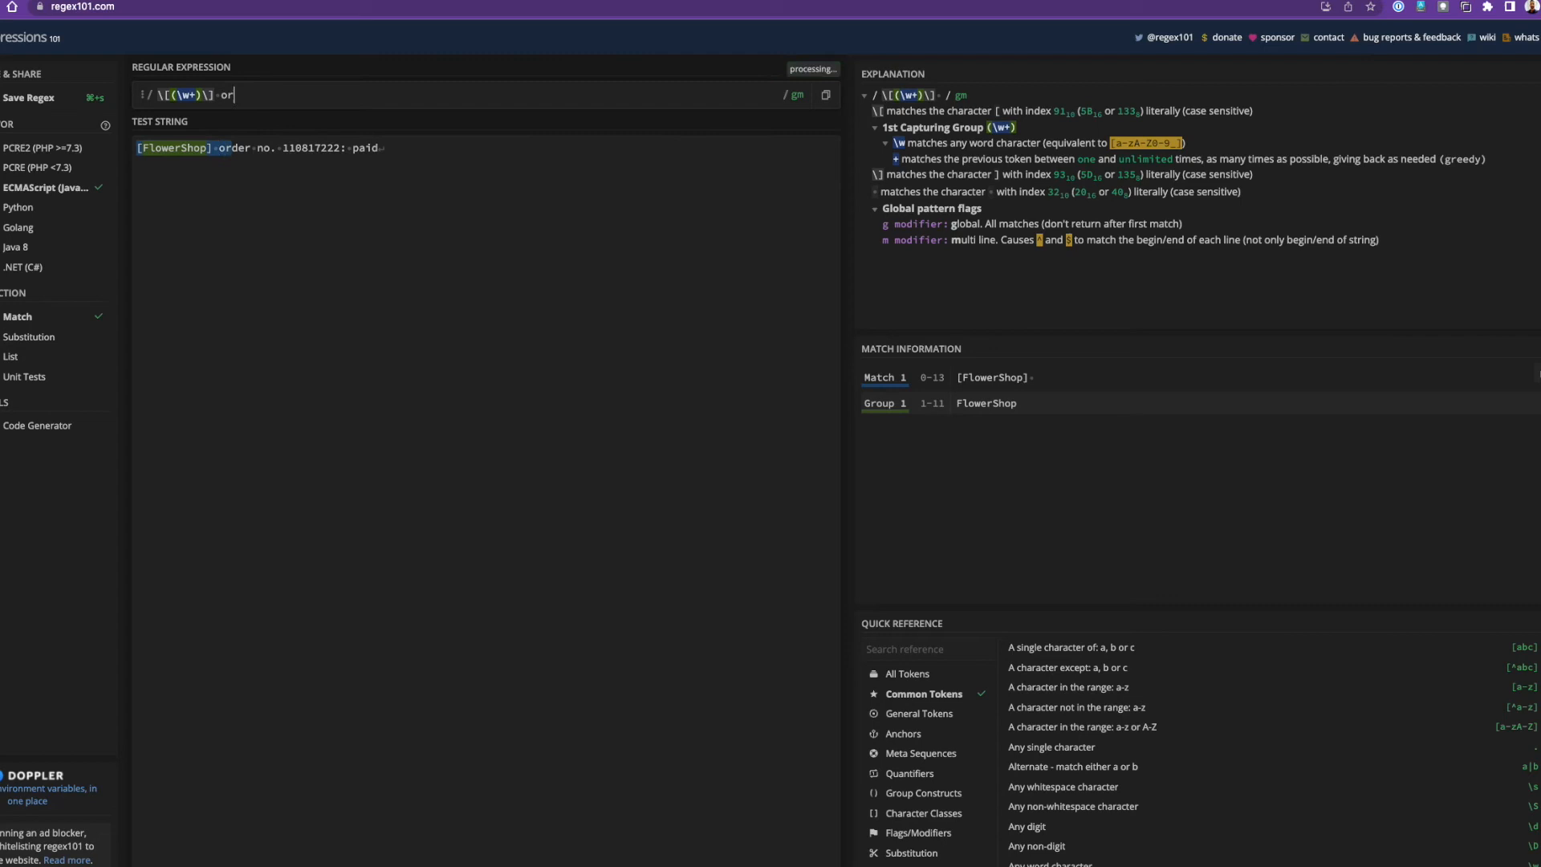
type("der no.")
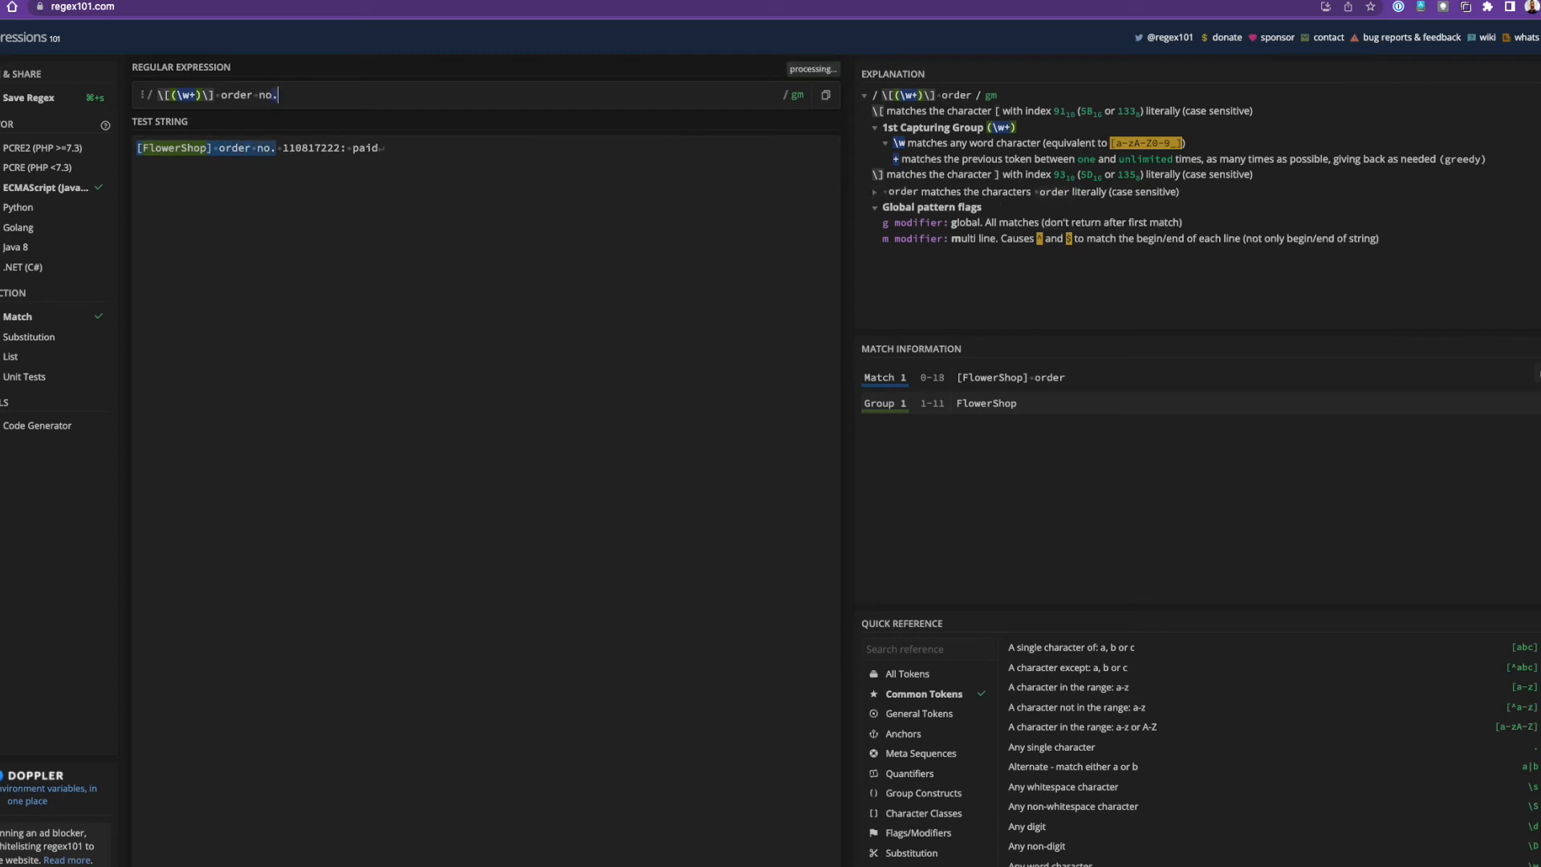
type(" \\w")
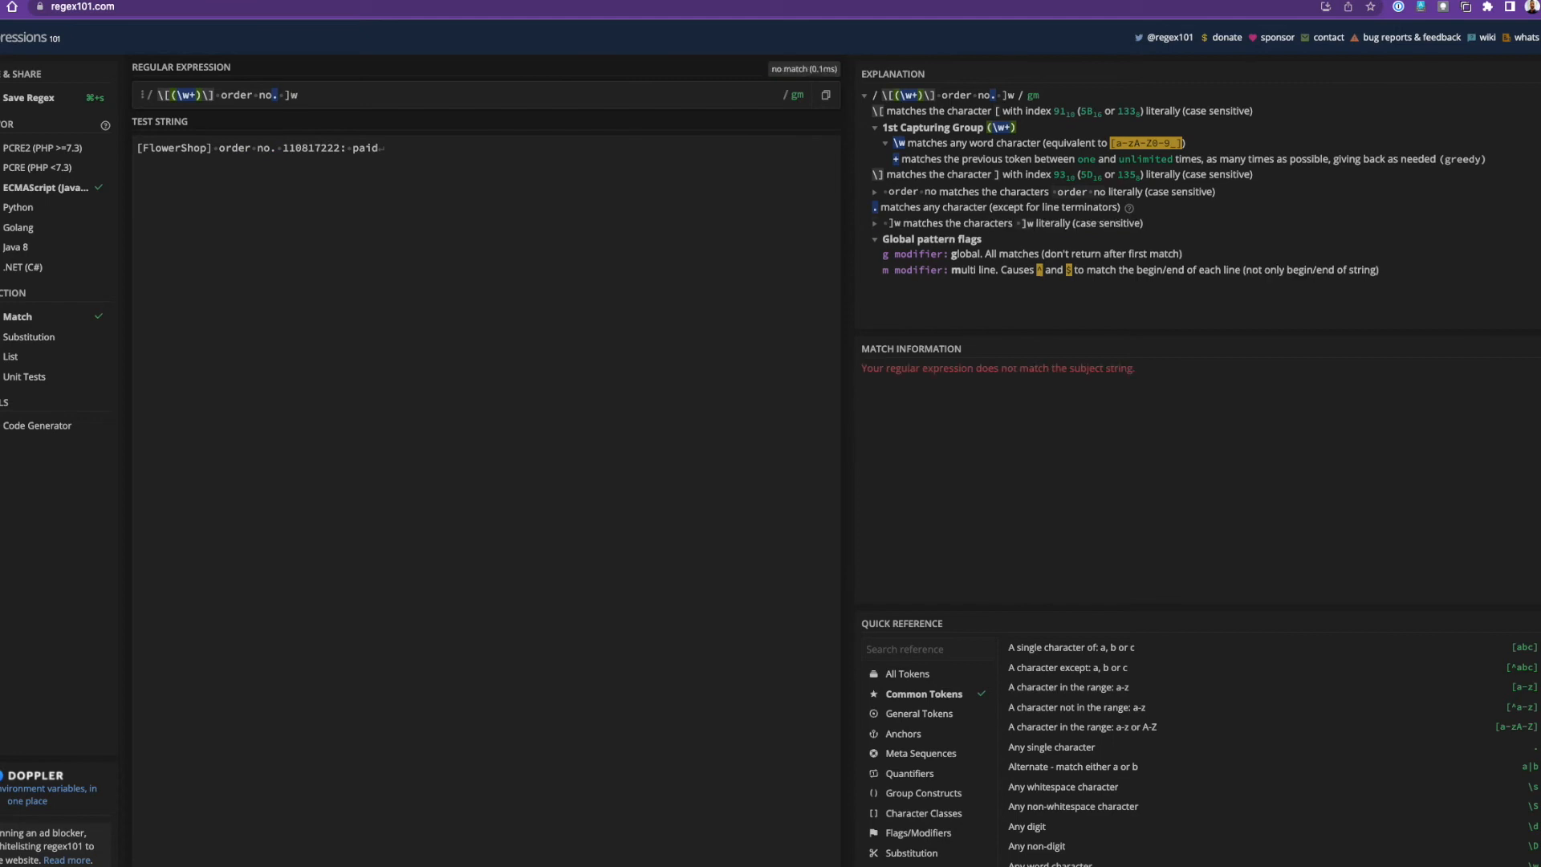
key("BackSpace")
type("w+")
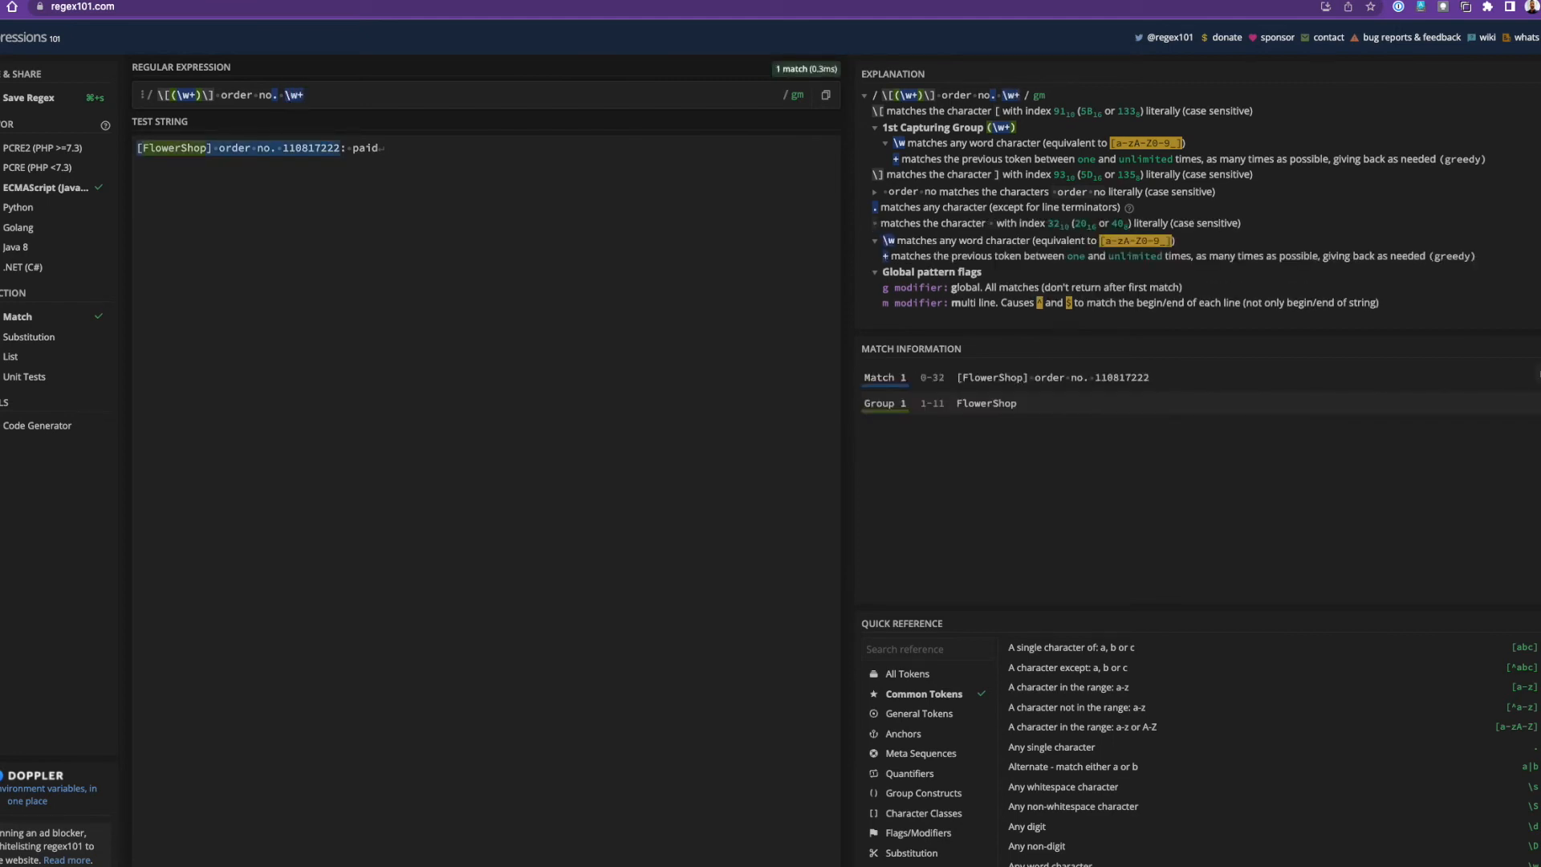
type(")")
left_click_drag(304, 95, 288, 95)
type("(")
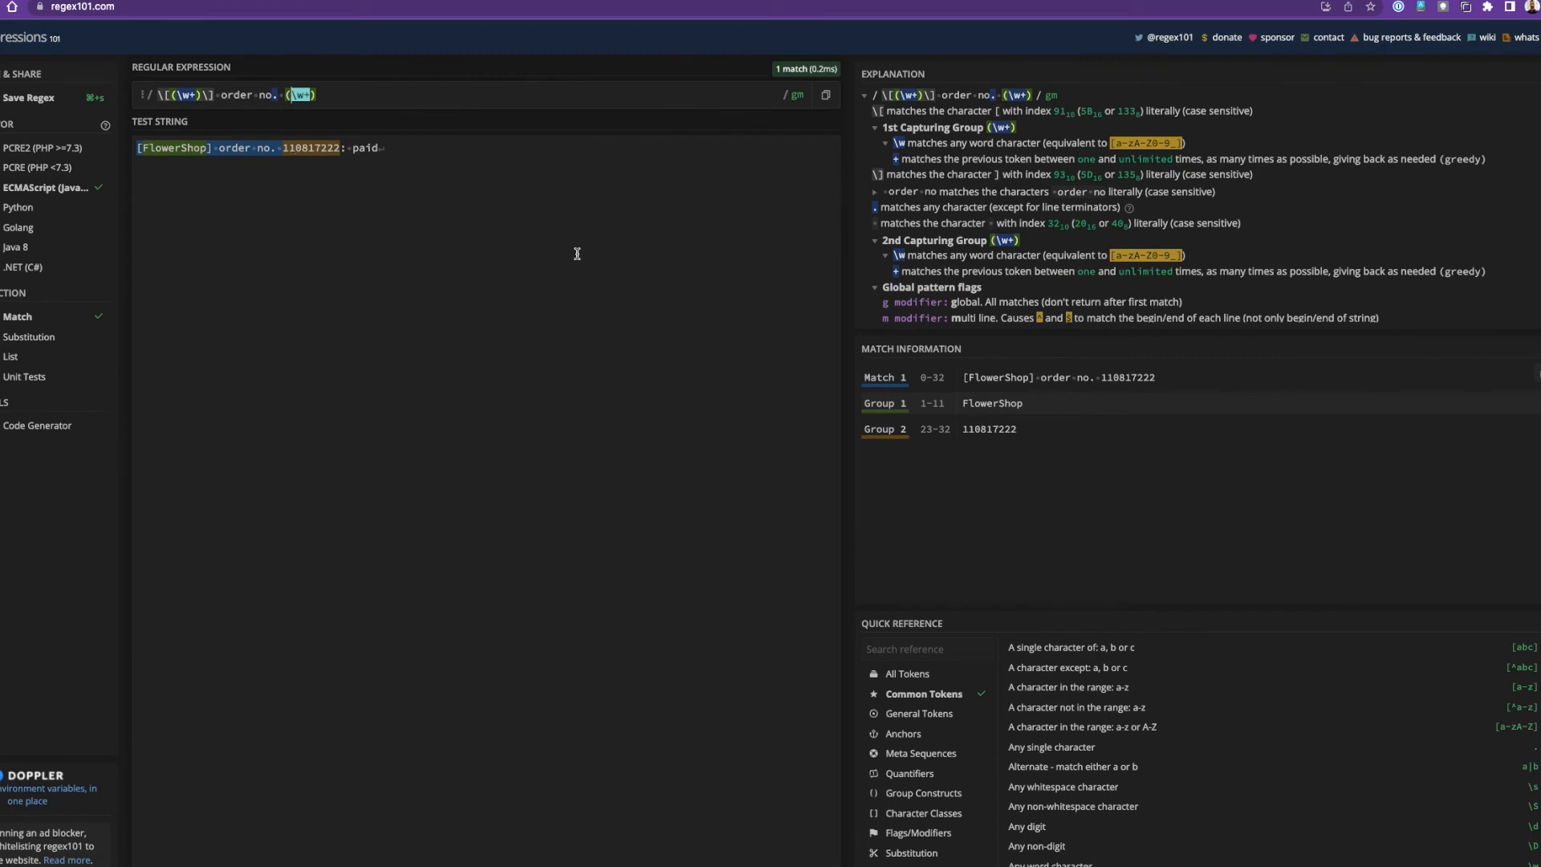
double_click(984, 430)
left_click(332, 91)
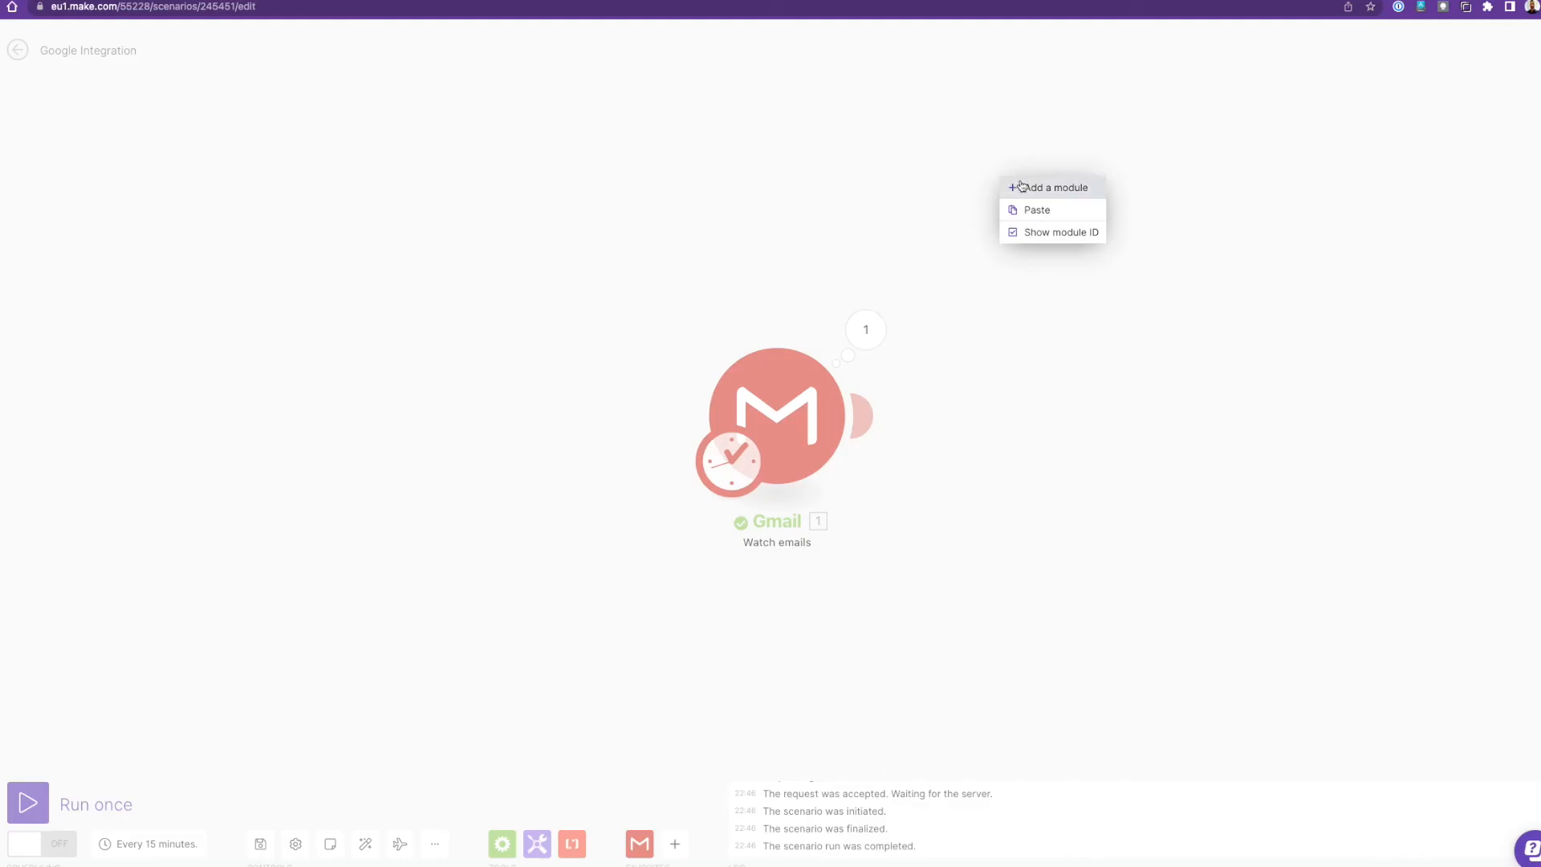
Add a Text parser Match pattern module after the Gmail trigger.
left_click(1025, 187)
left_click(1026, 187)
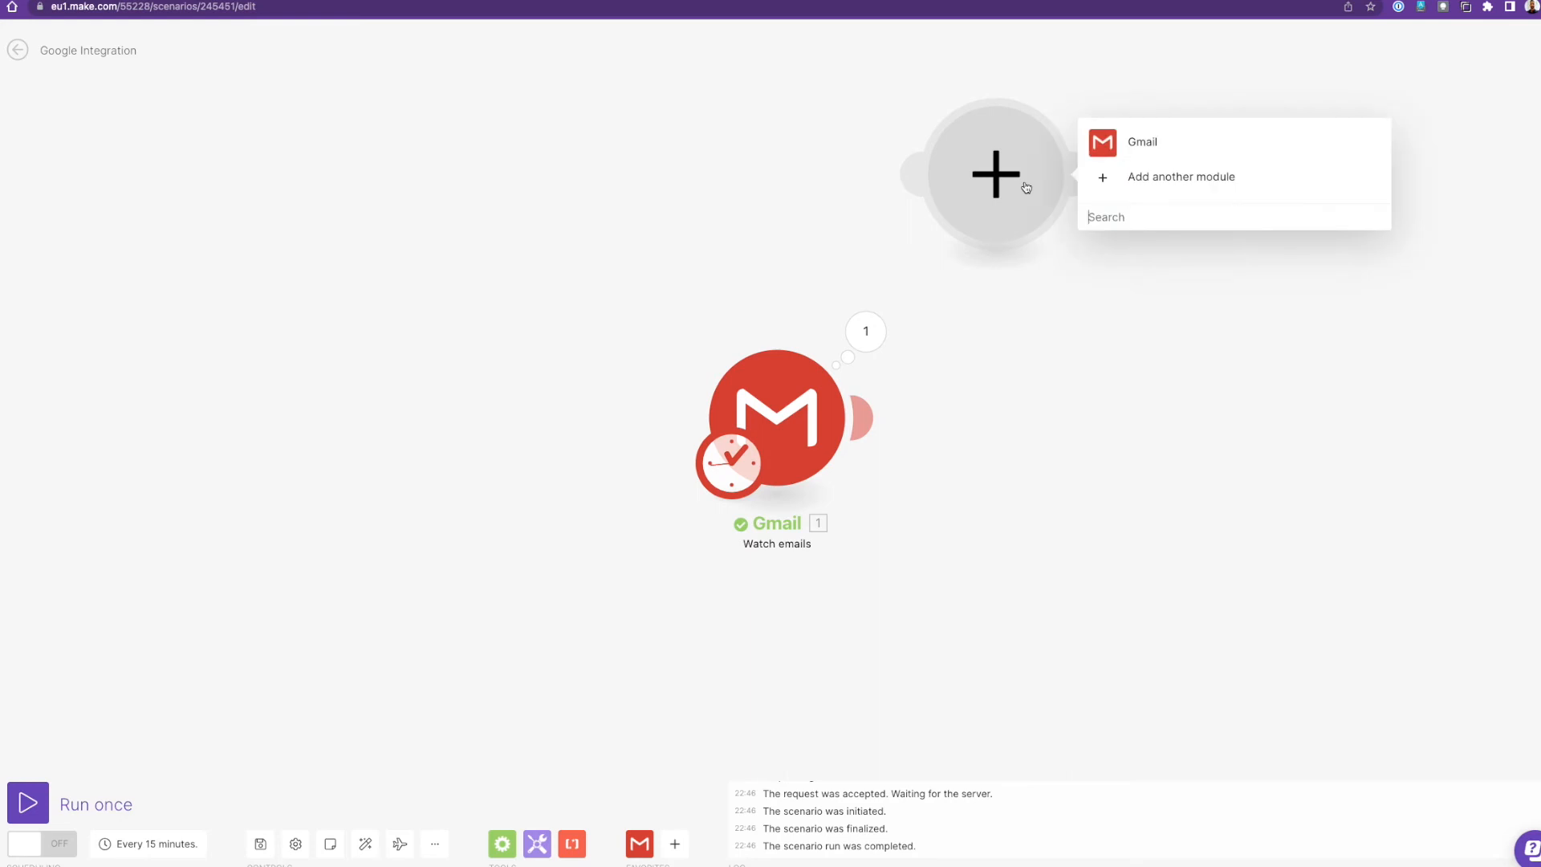
type("text parser")
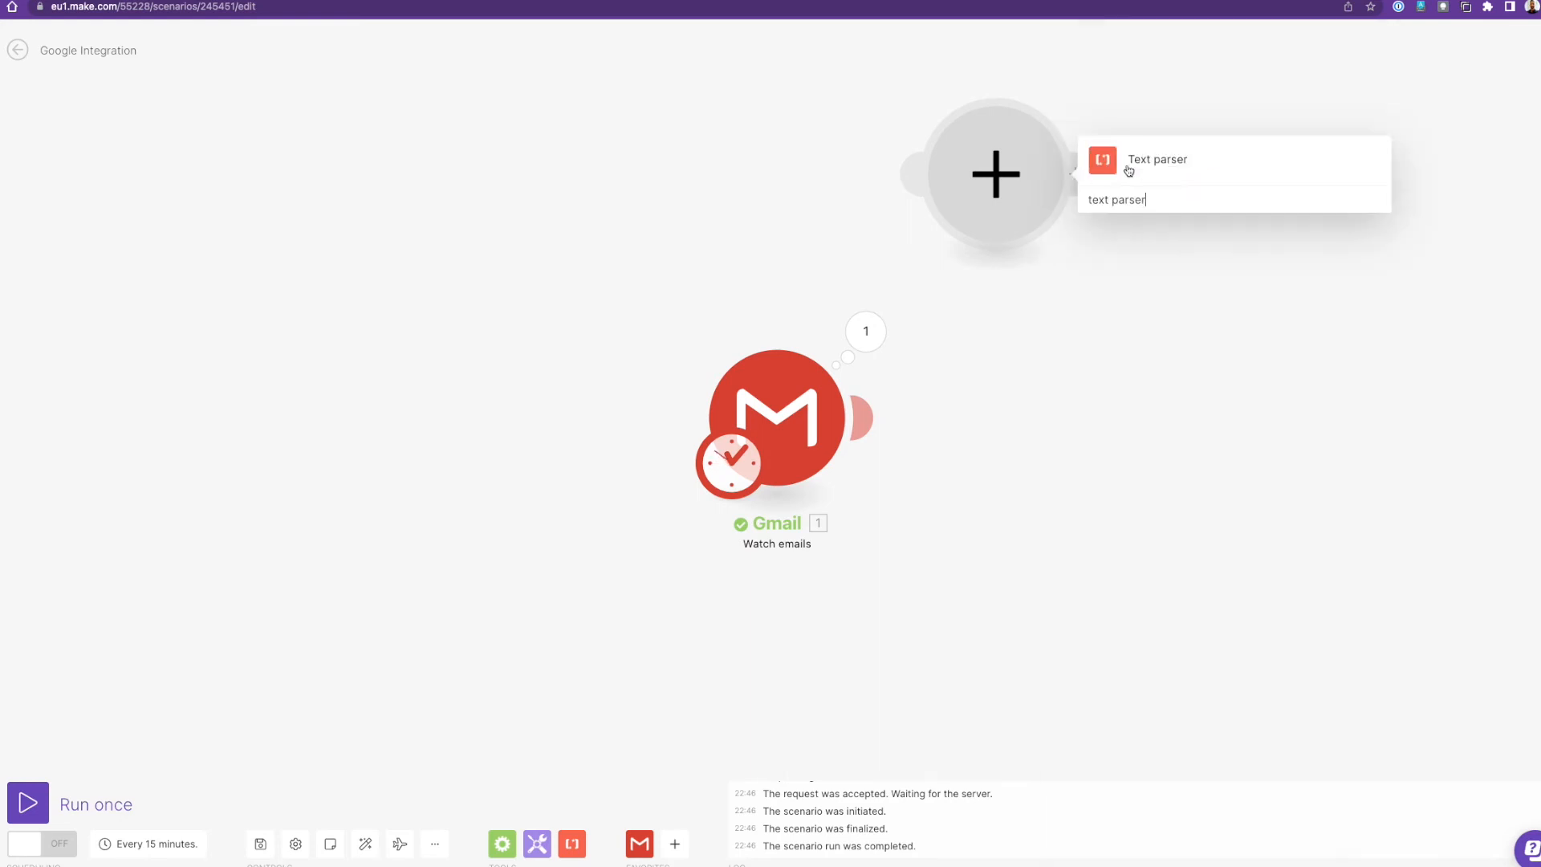
left_click(1157, 159)
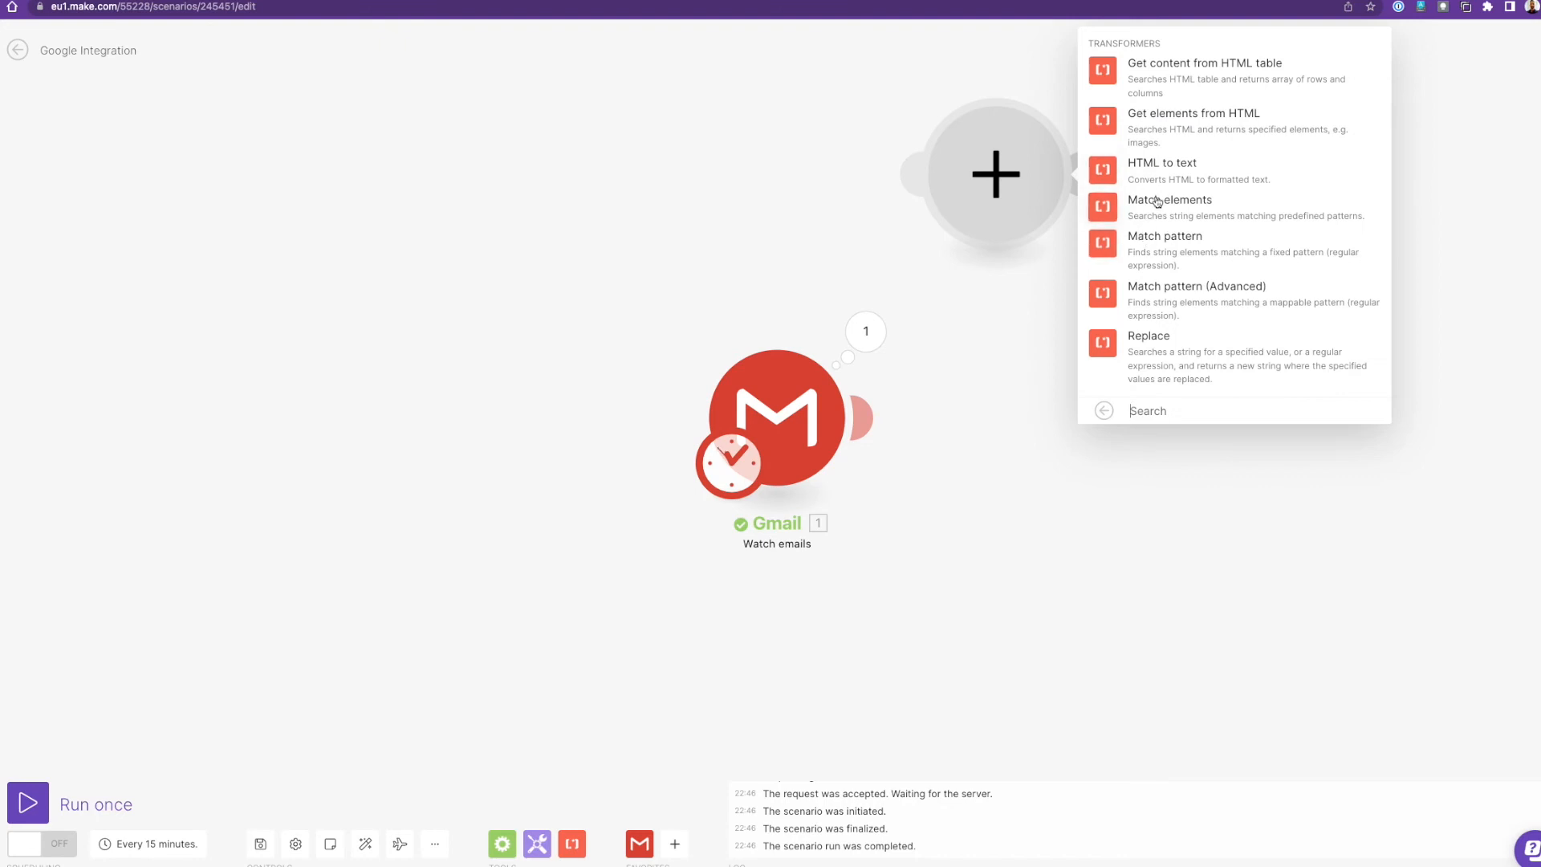
left_click(1153, 240)
Paste the tested regex as the Pattern, map 1. Subject as the Text, and save.
left_click(1191, 103)
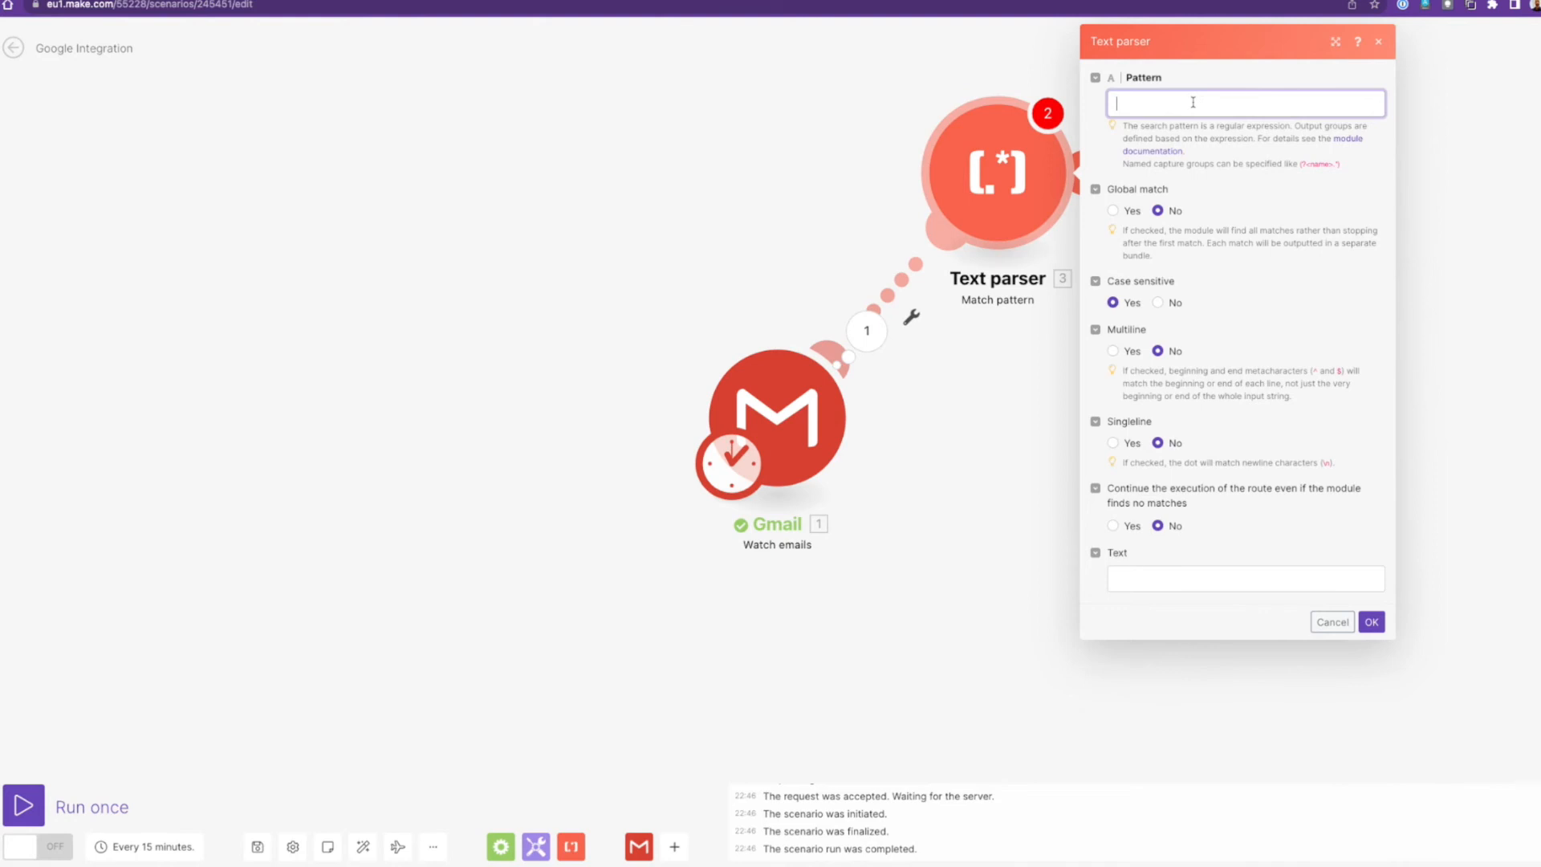
type("\\[(\\w+)\\] order no. (\\w+): (\\w+)")
left_click(1164, 577)
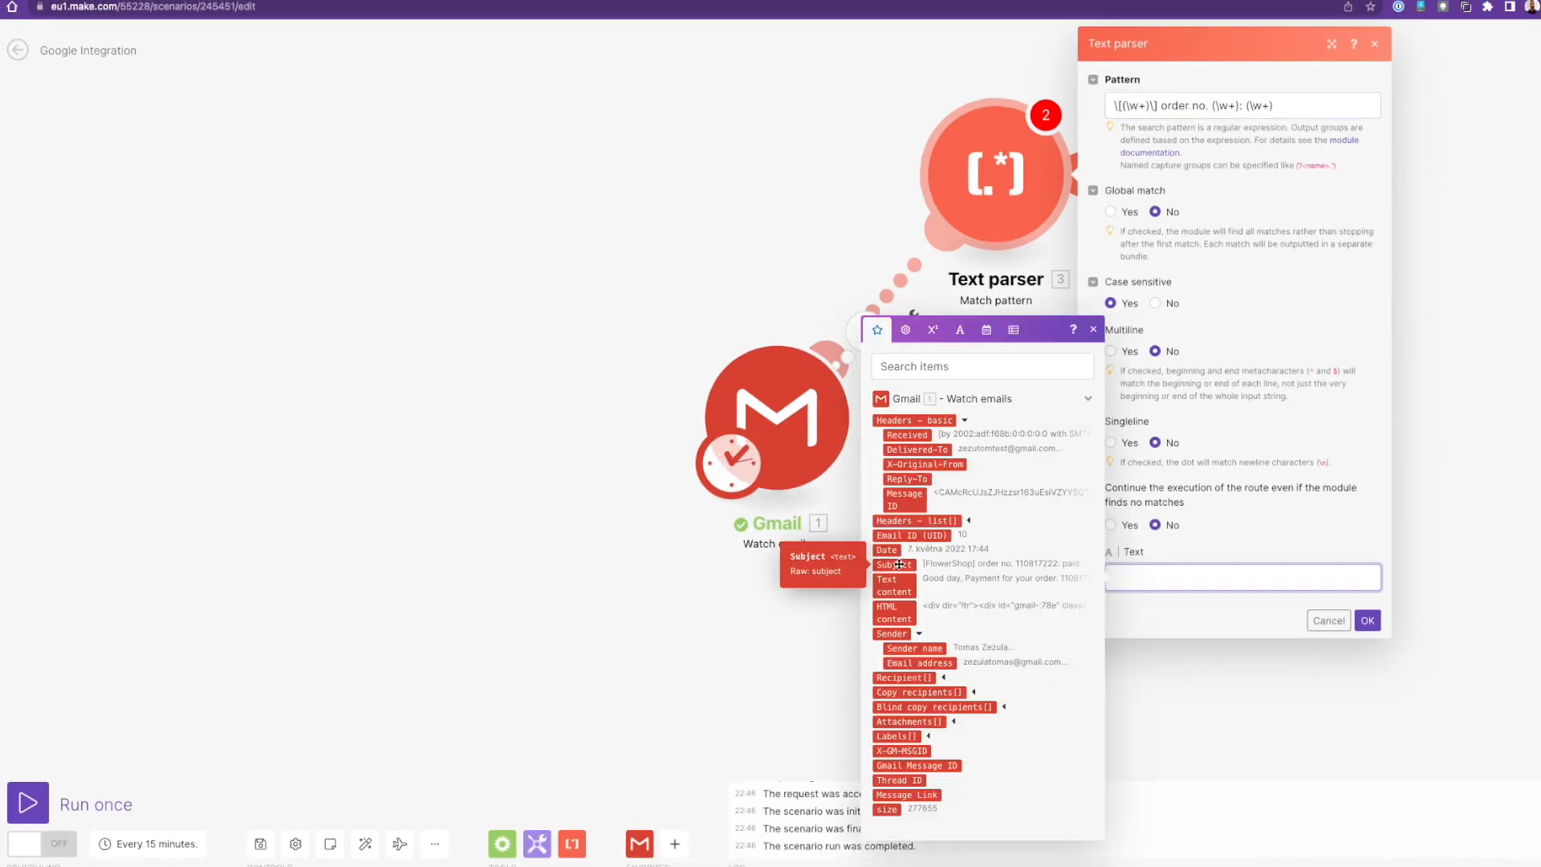
left_click(893, 564)
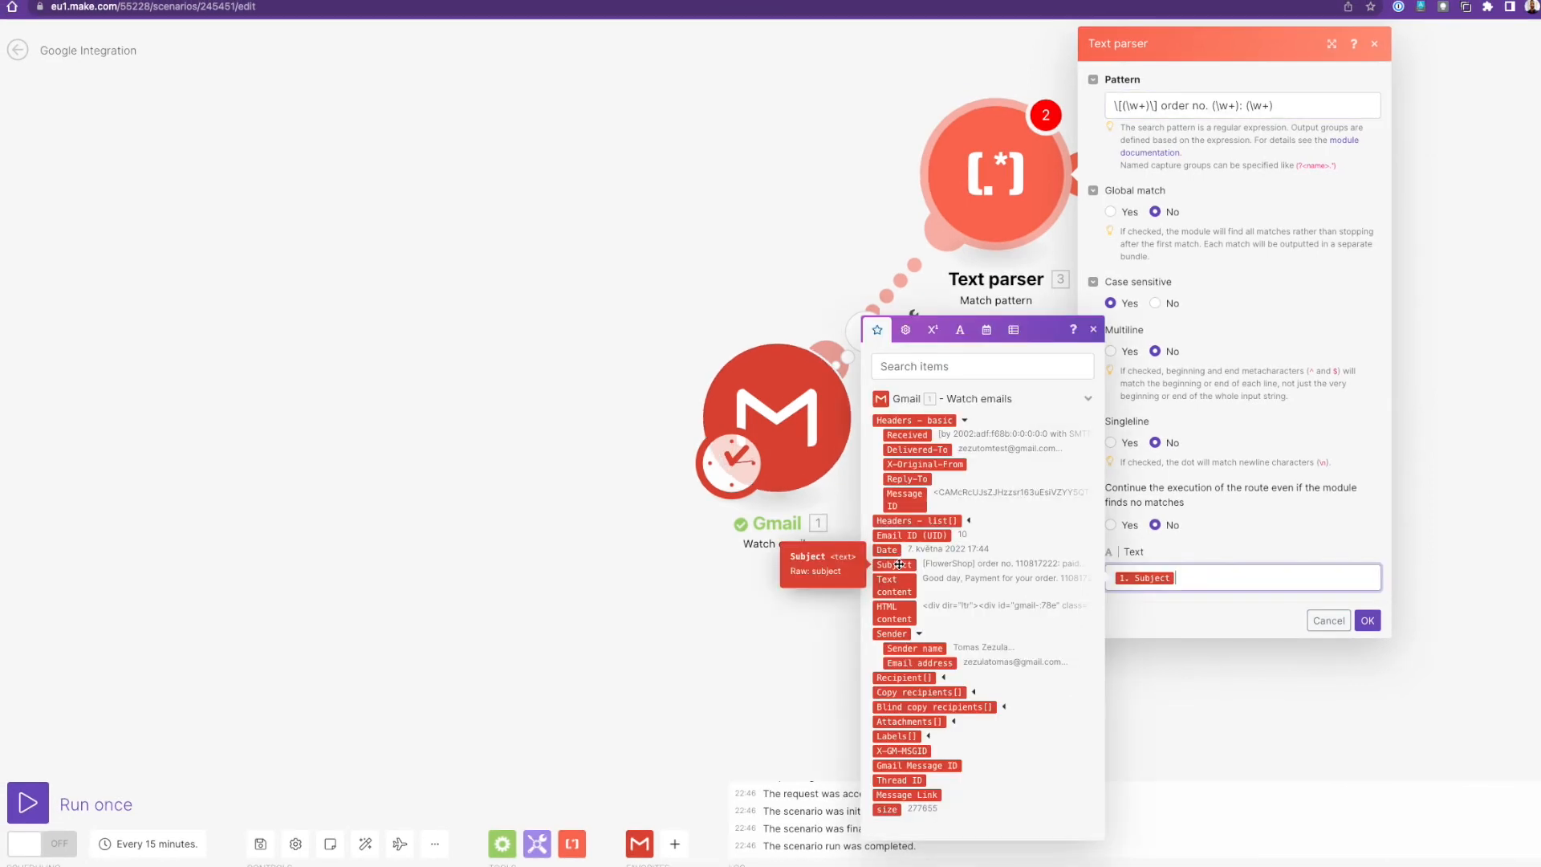
left_click(1178, 610)
left_click(1367, 620)
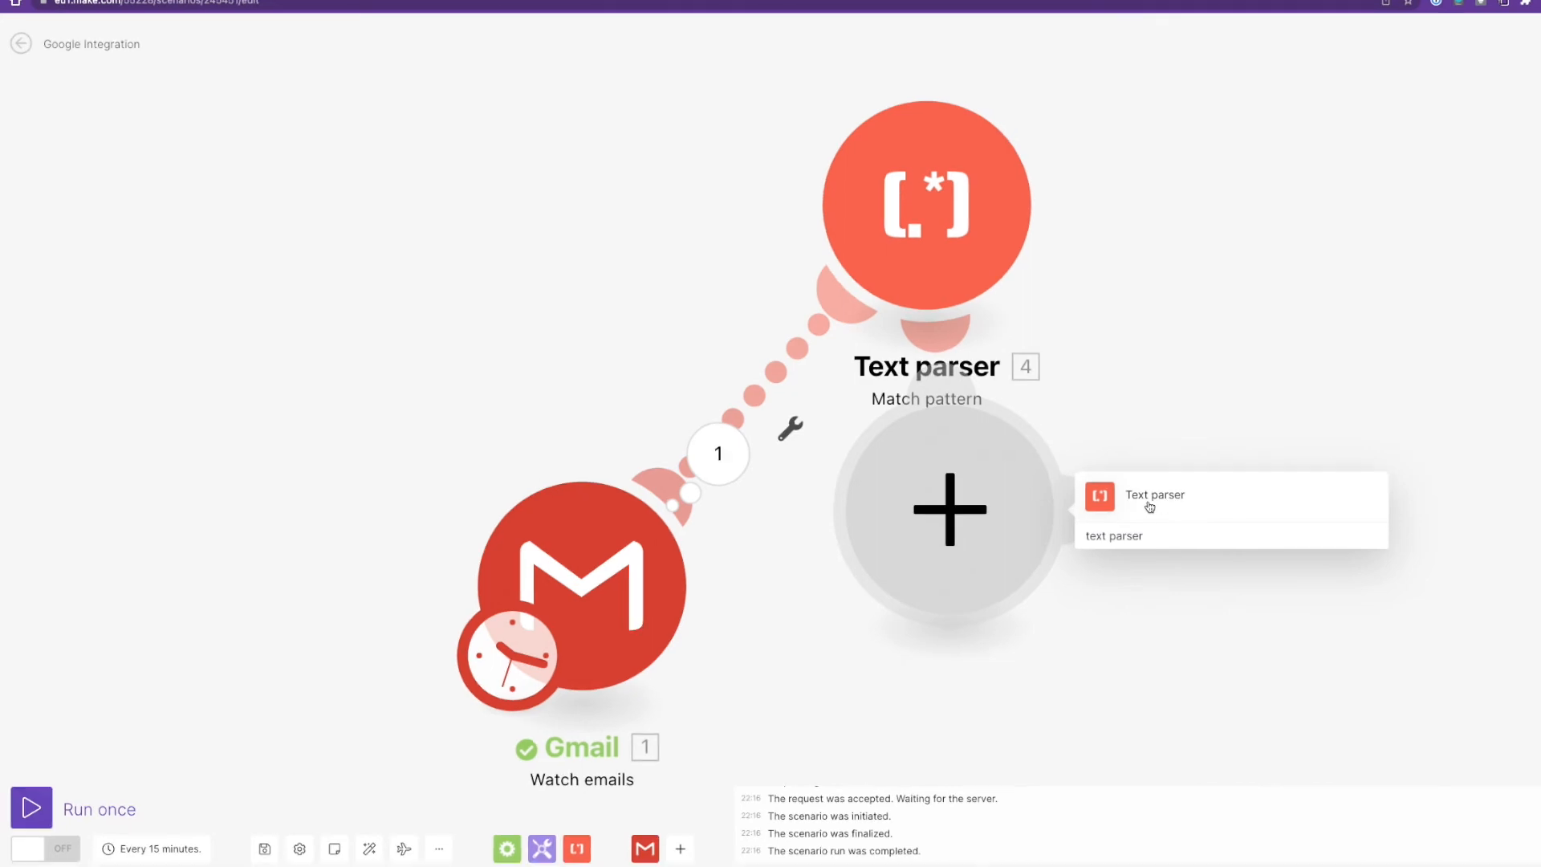
Add a second Text parser Match pattern module with the ^(.*order.*)$ pattern and save it.
left_click(1149, 506)
left_click(1172, 524)
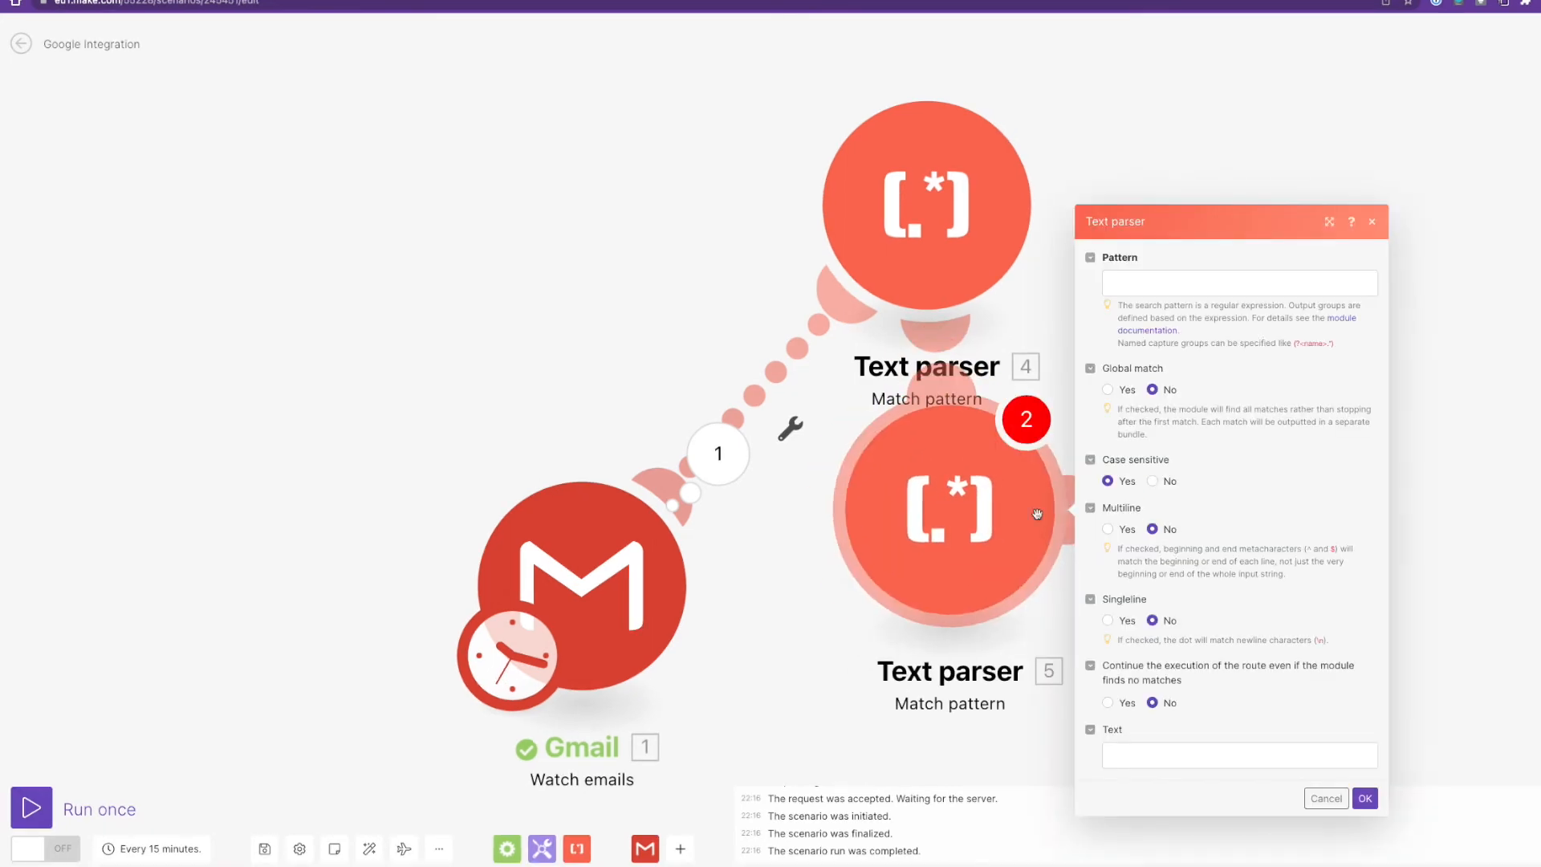
left_click(1130, 289)
type("^(.*order.*)$")
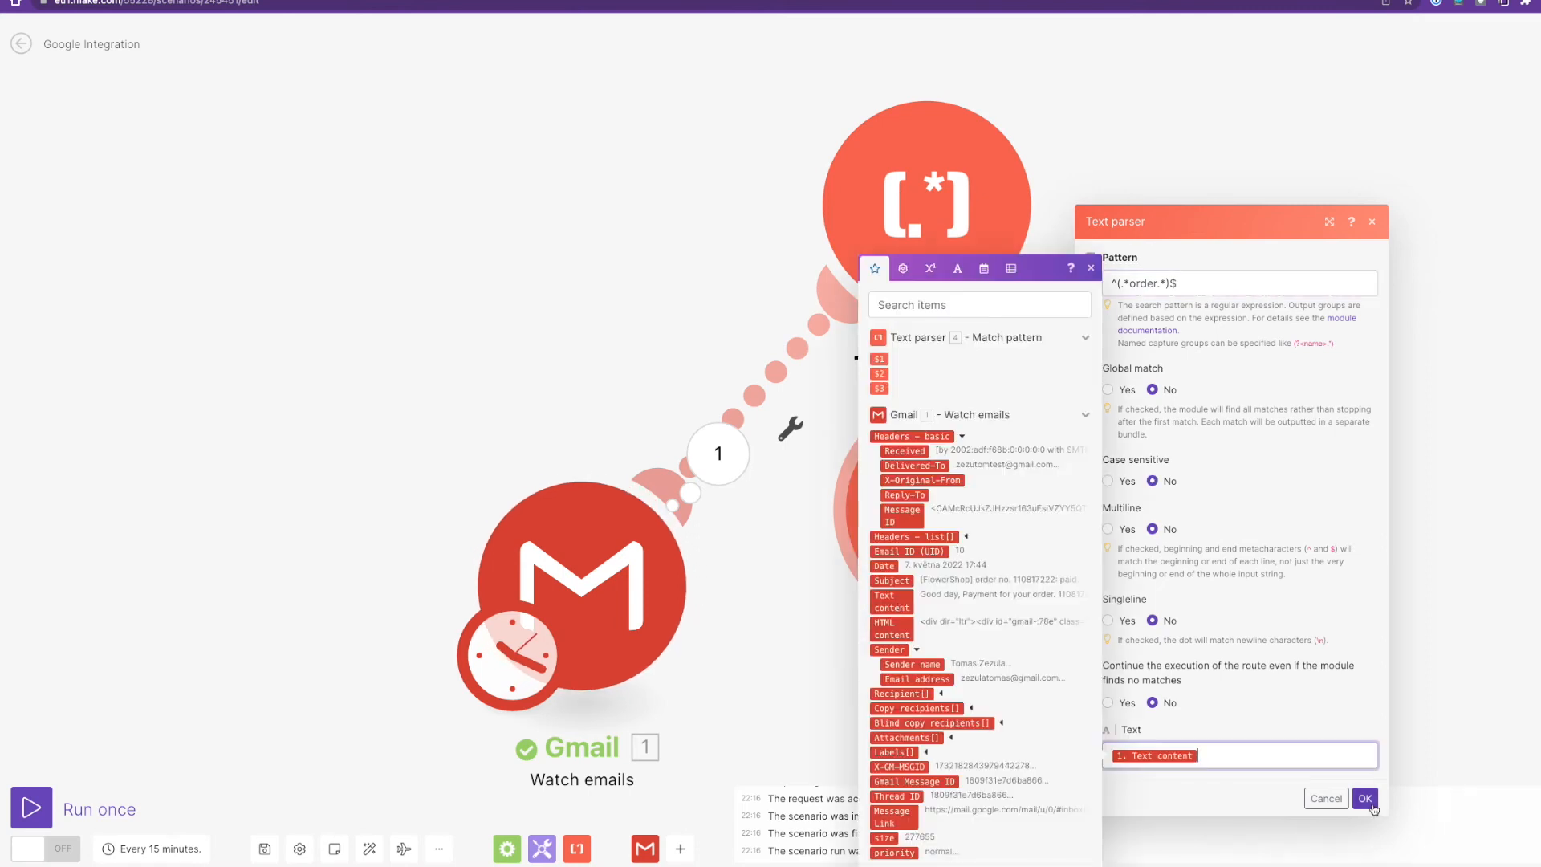
left_click(1365, 798)
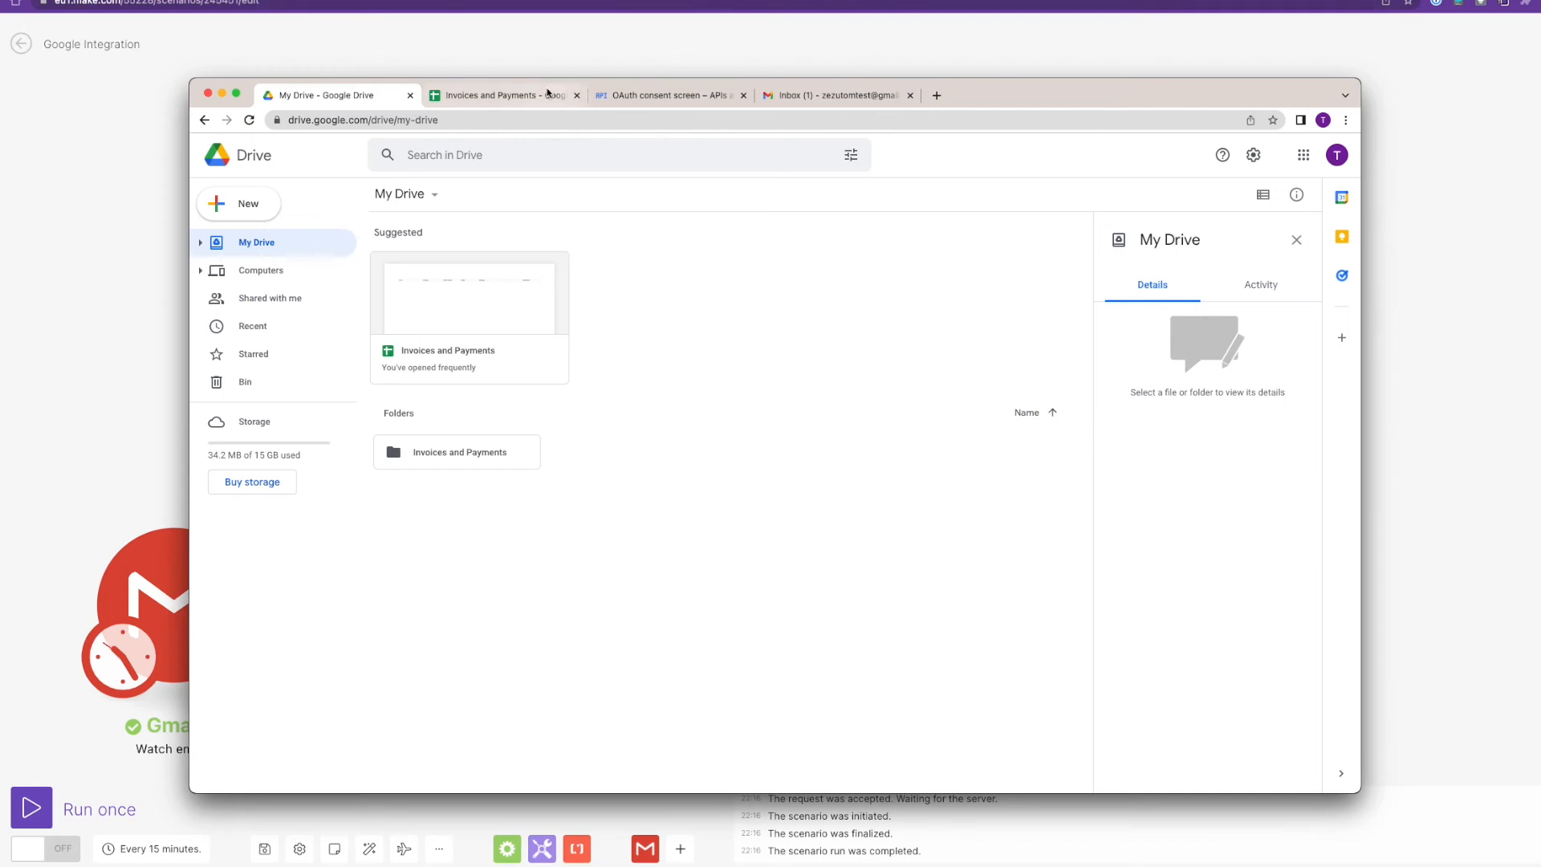
left_click(521, 97)
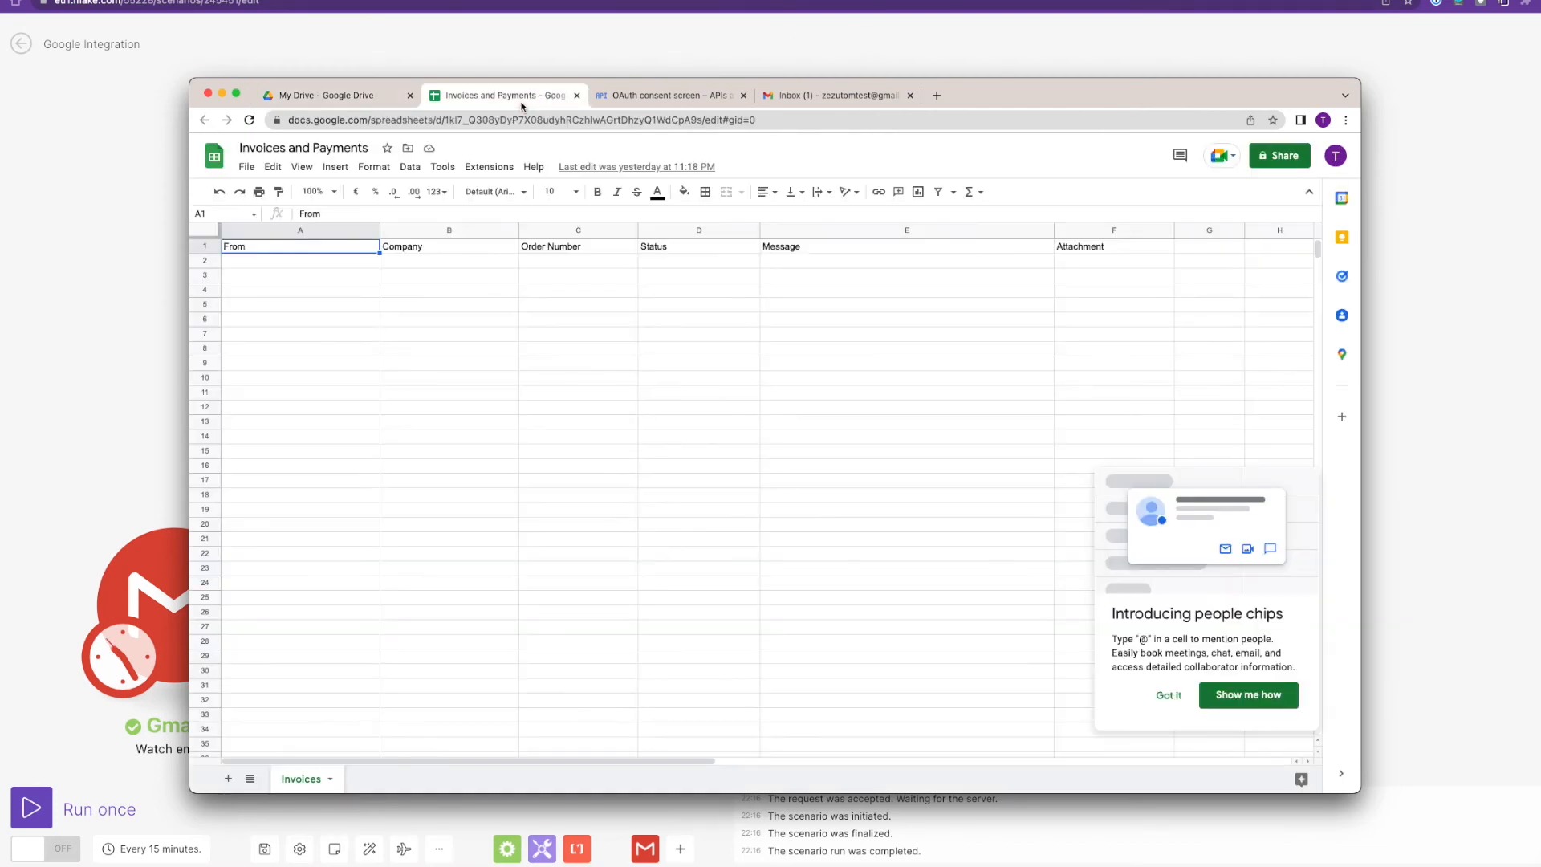
left_click(1169, 696)
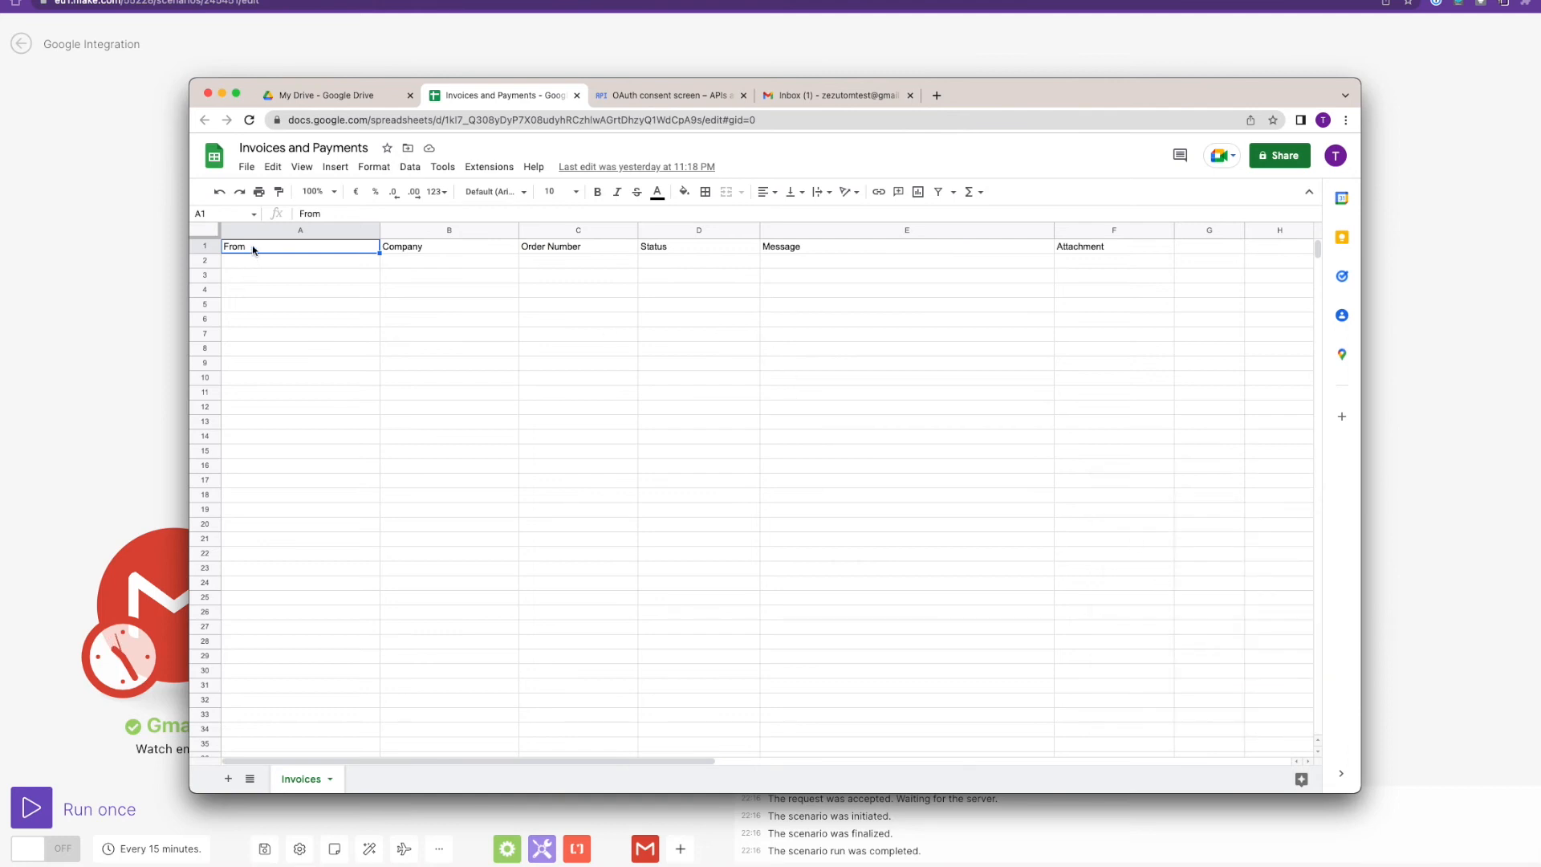
left_click(385, 248)
left_click(541, 250)
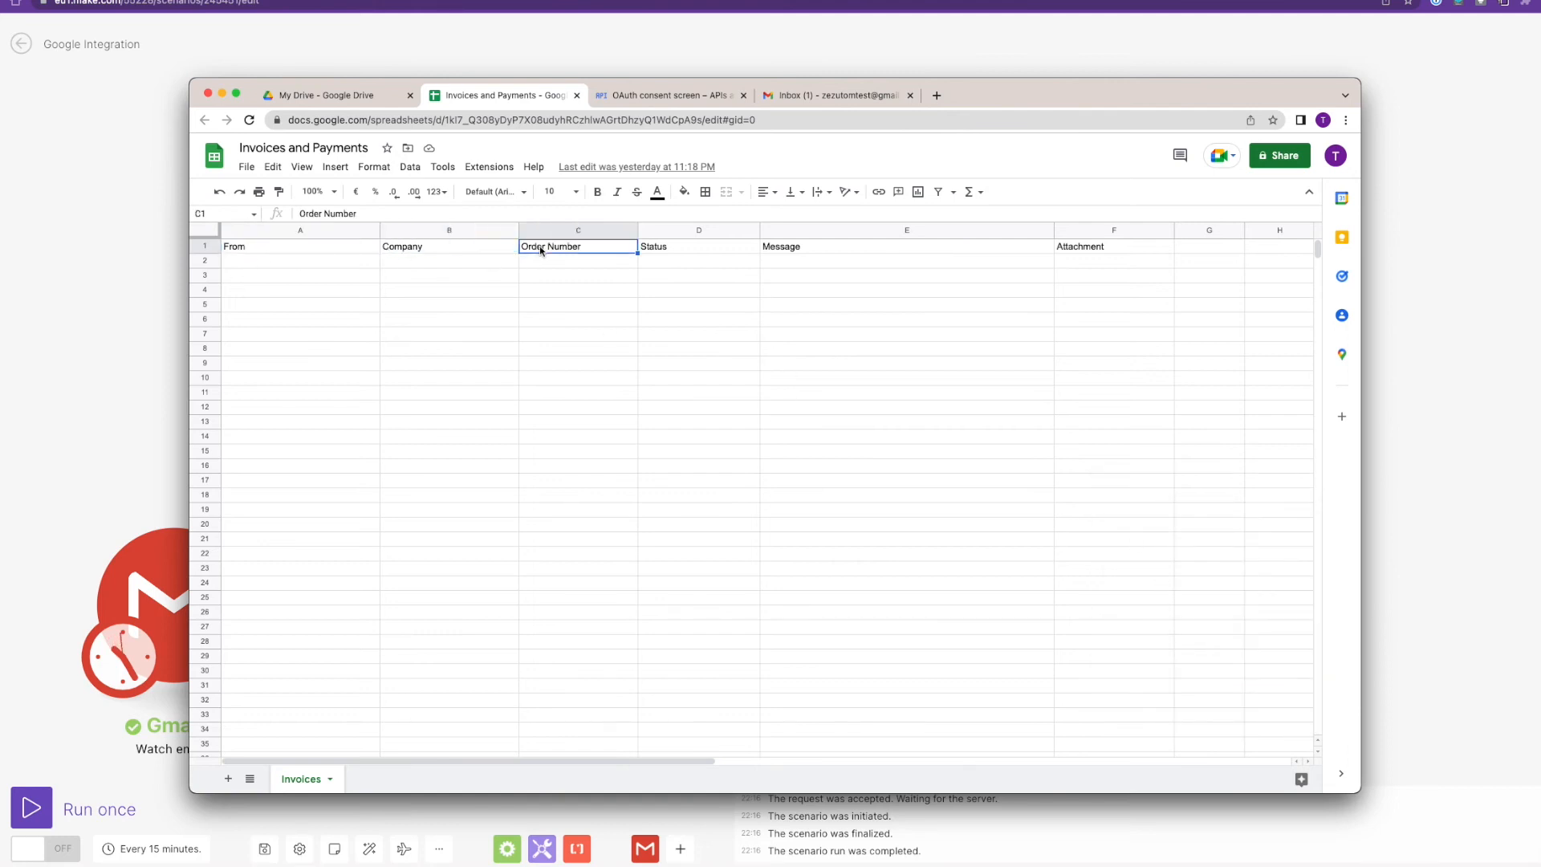
left_click(1114, 259)
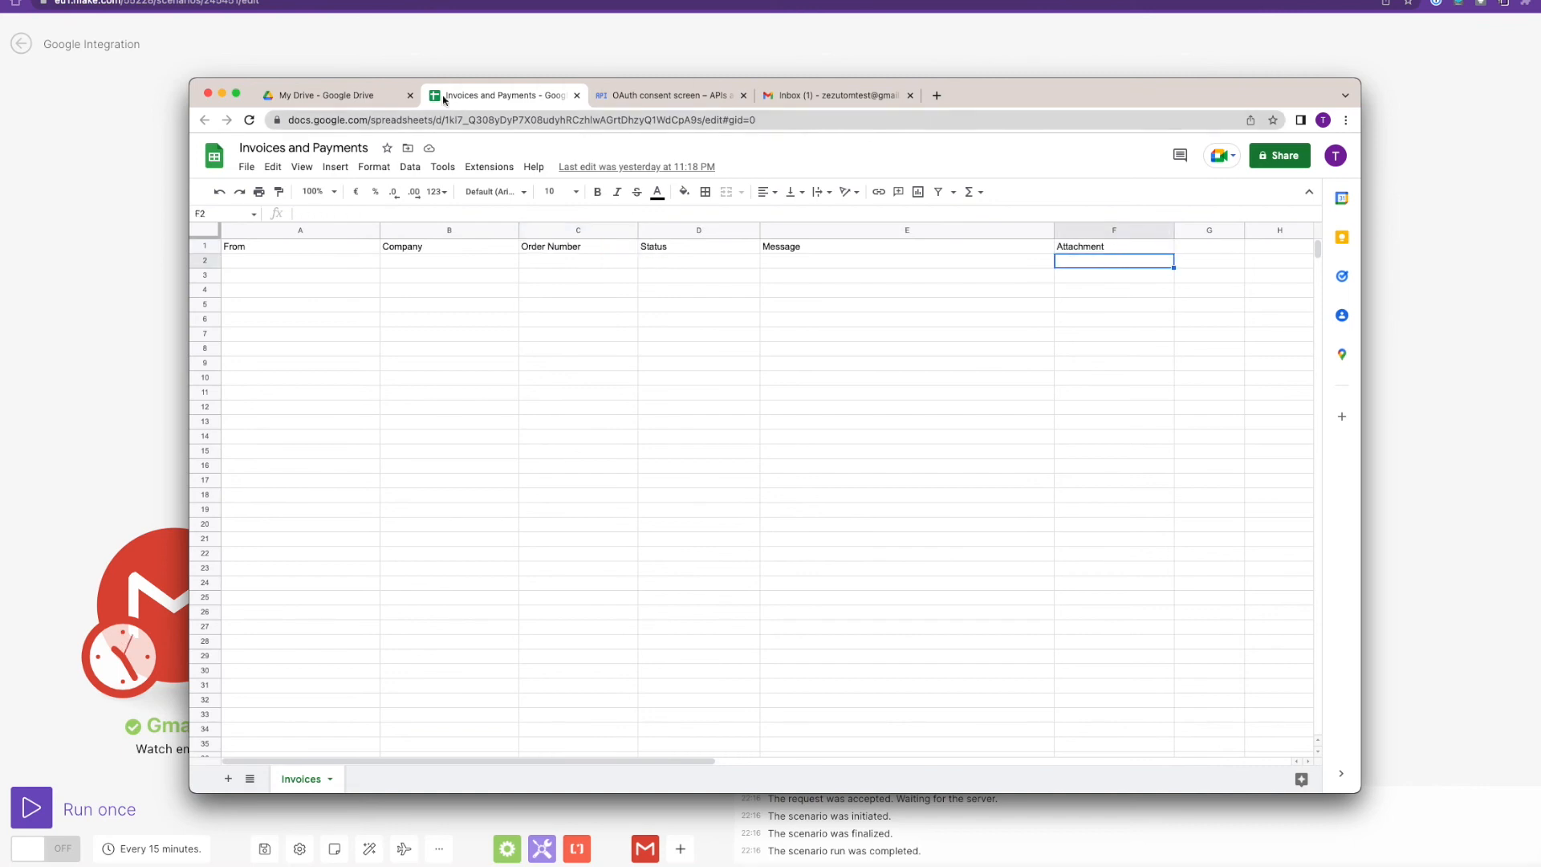
left_click(345, 95)
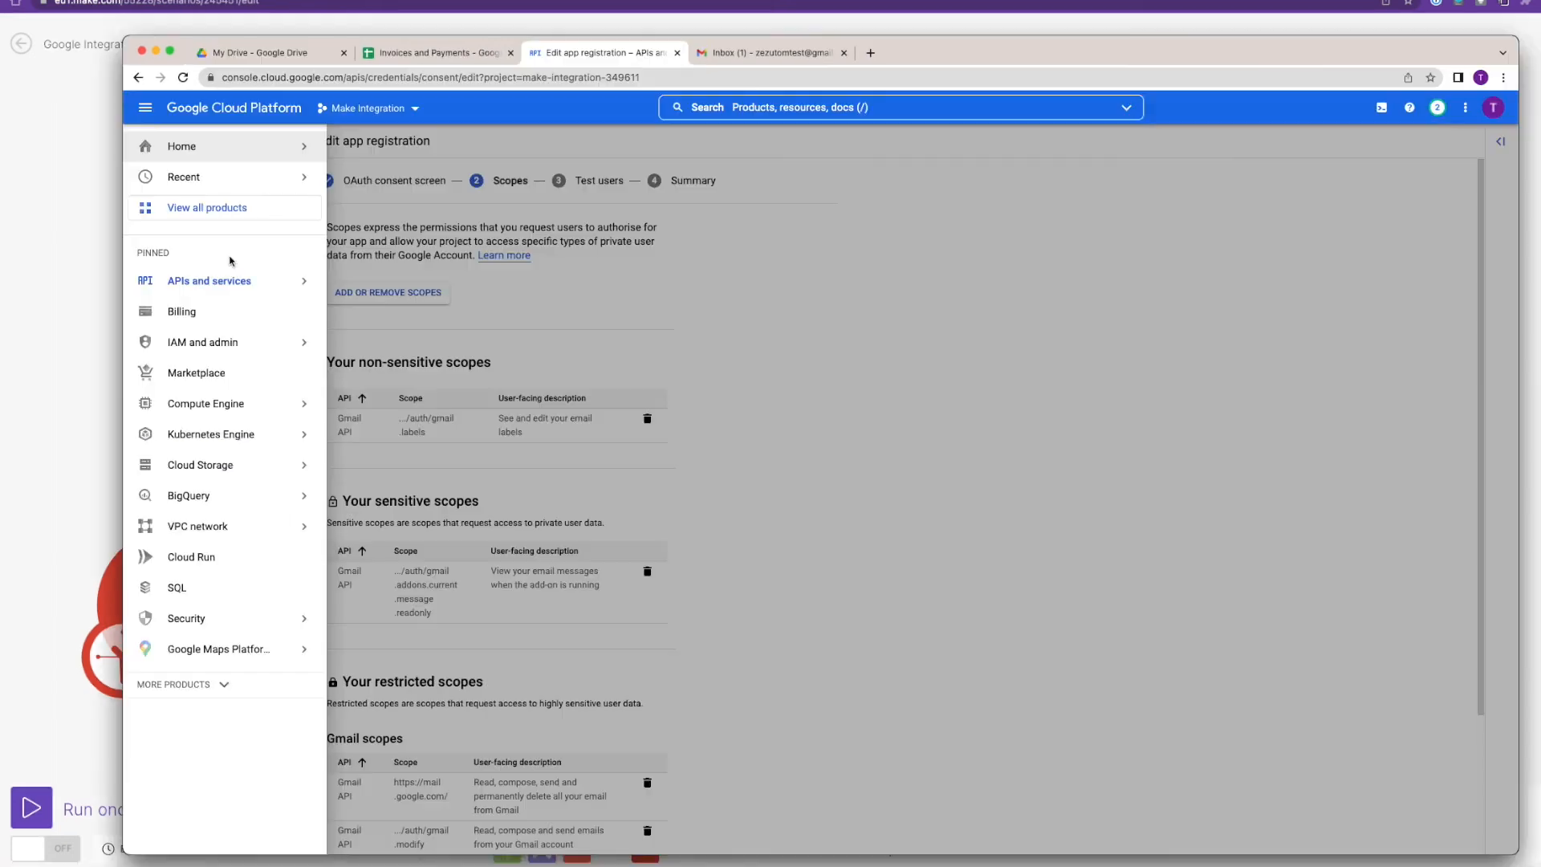
mouse_move(241, 288)
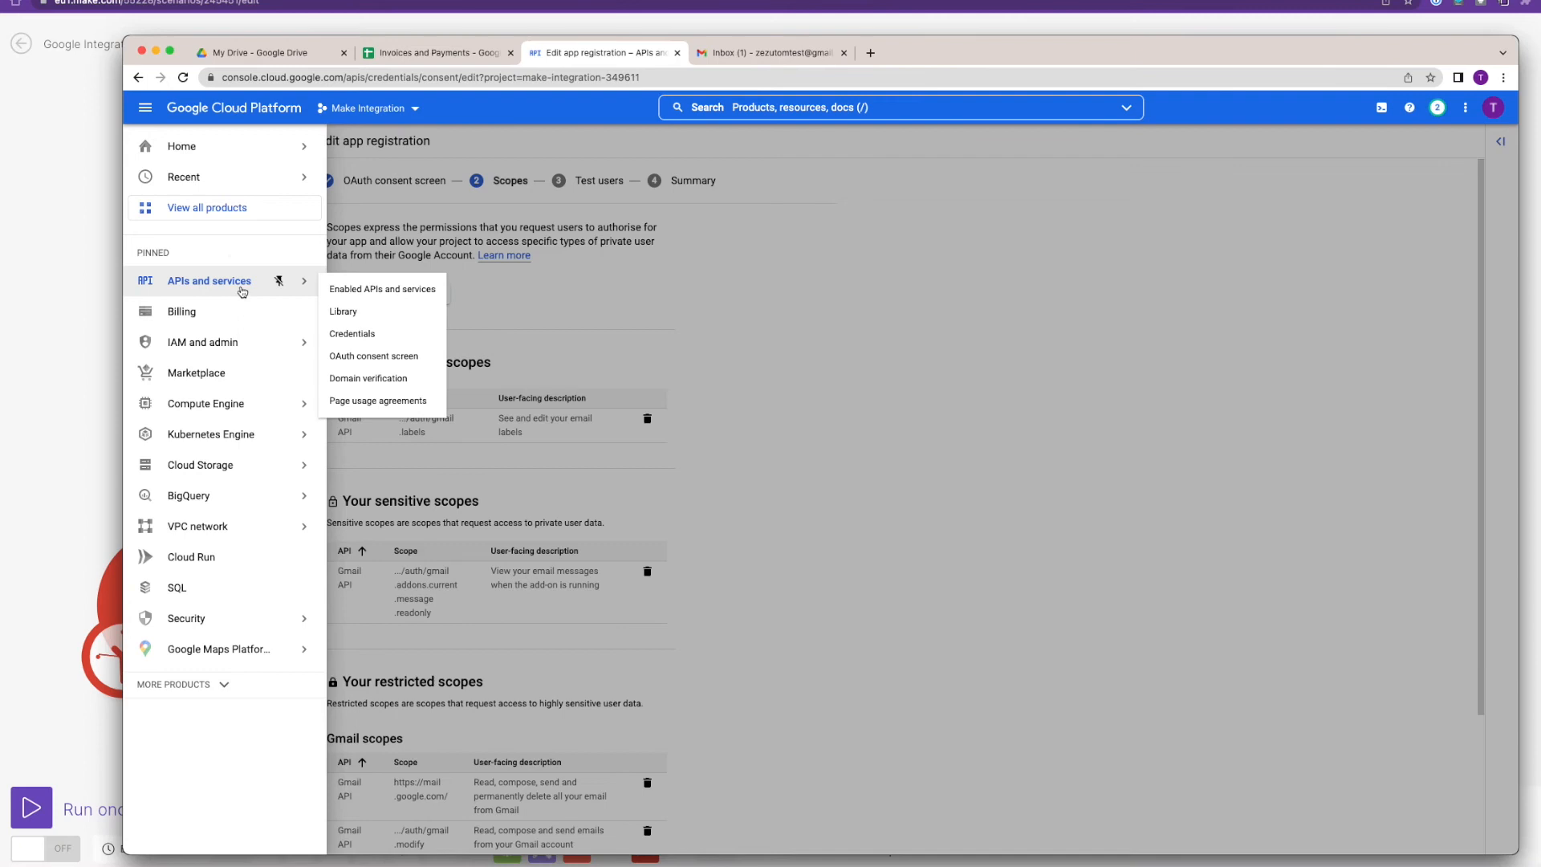
Find the Google Drive API in the APIs & Services library.
left_click(360, 291)
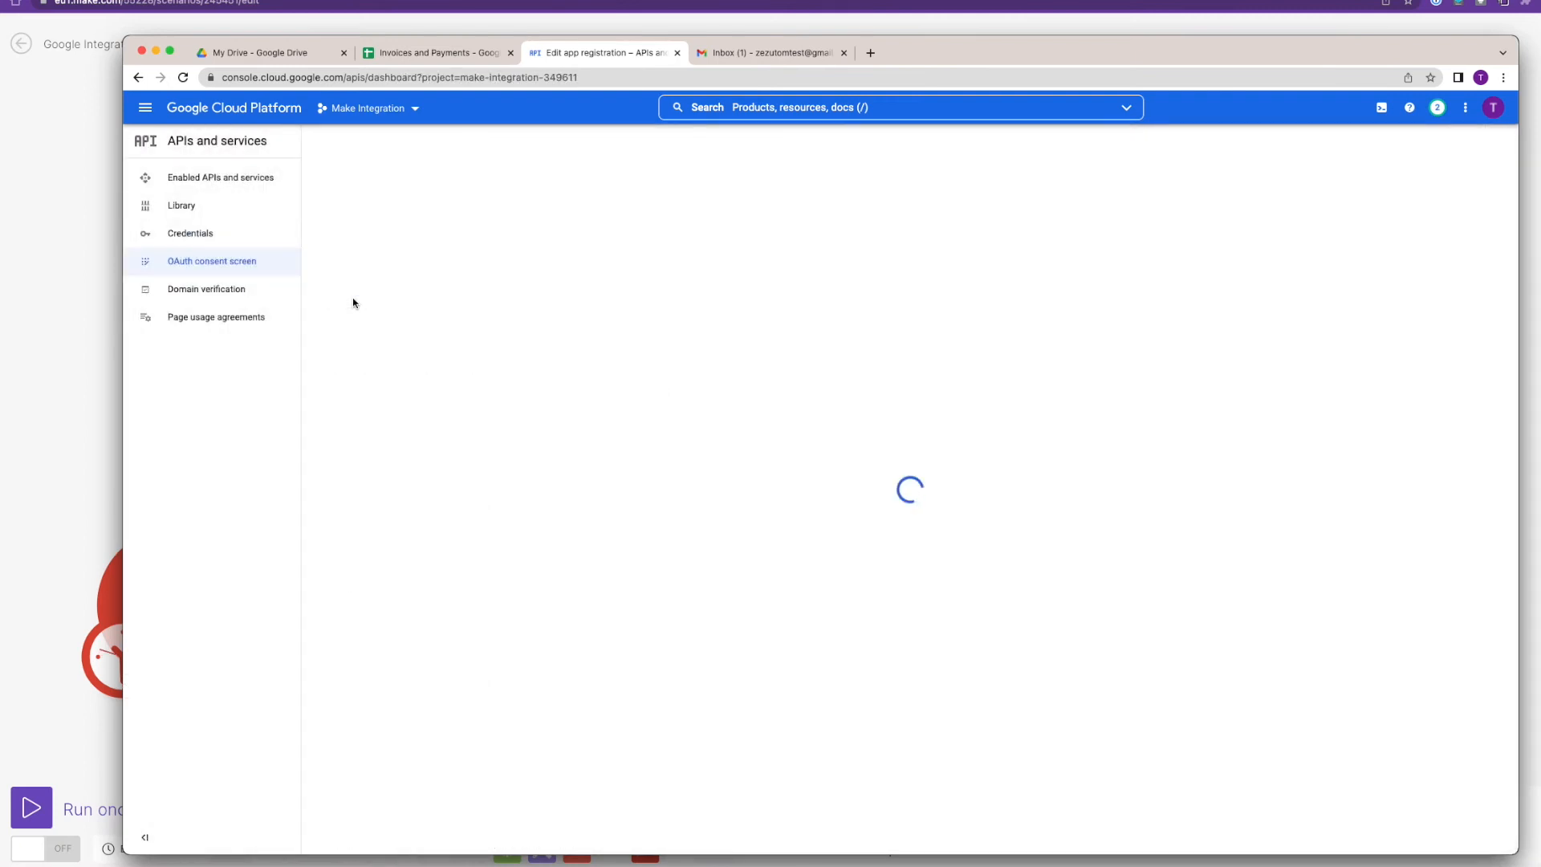
left_click(472, 143)
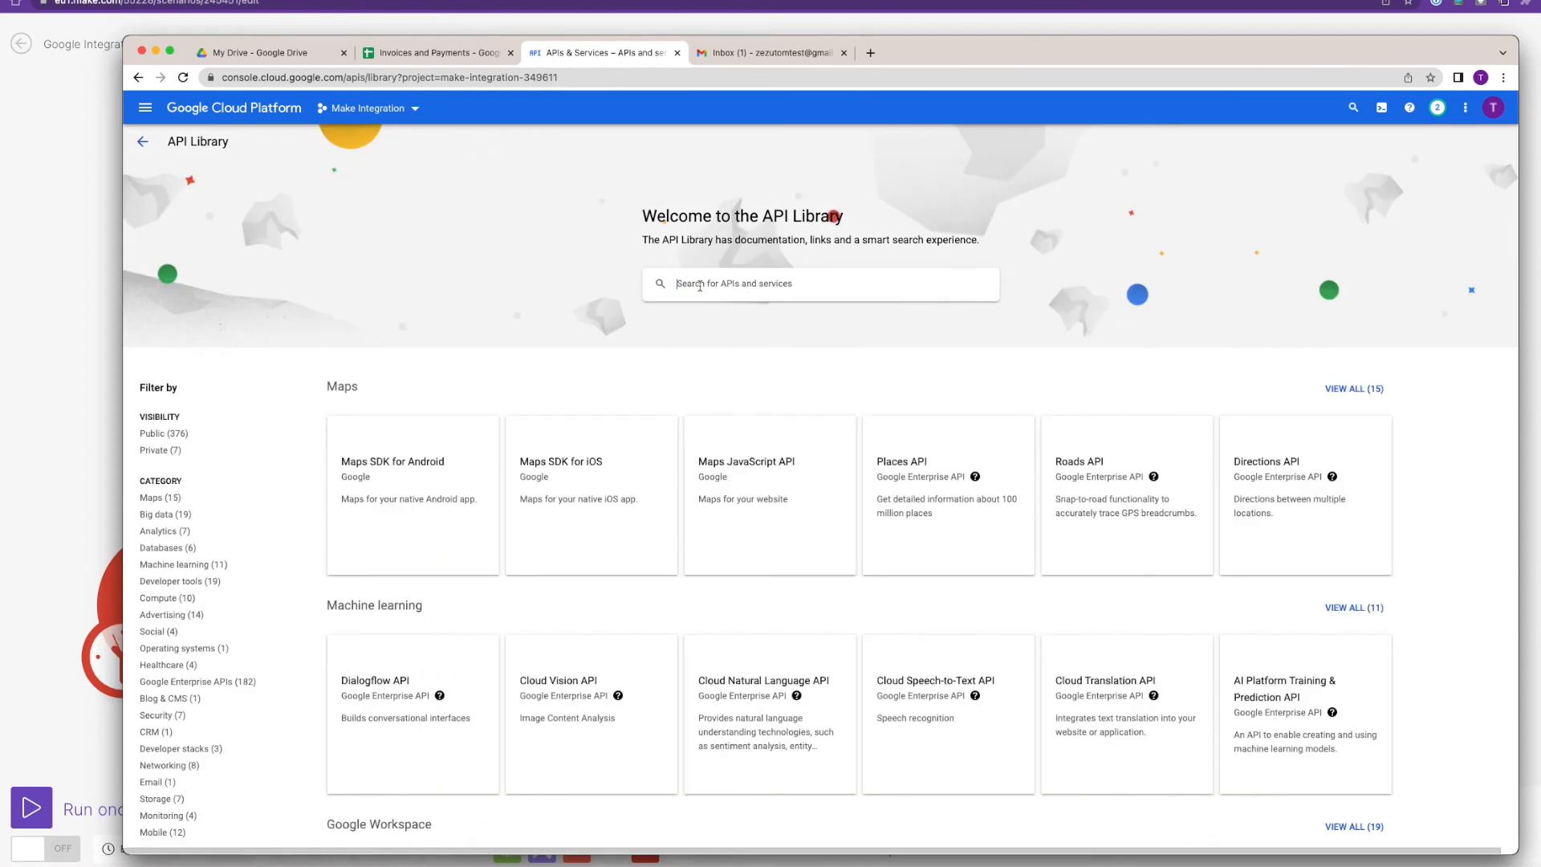
type("google drive api")
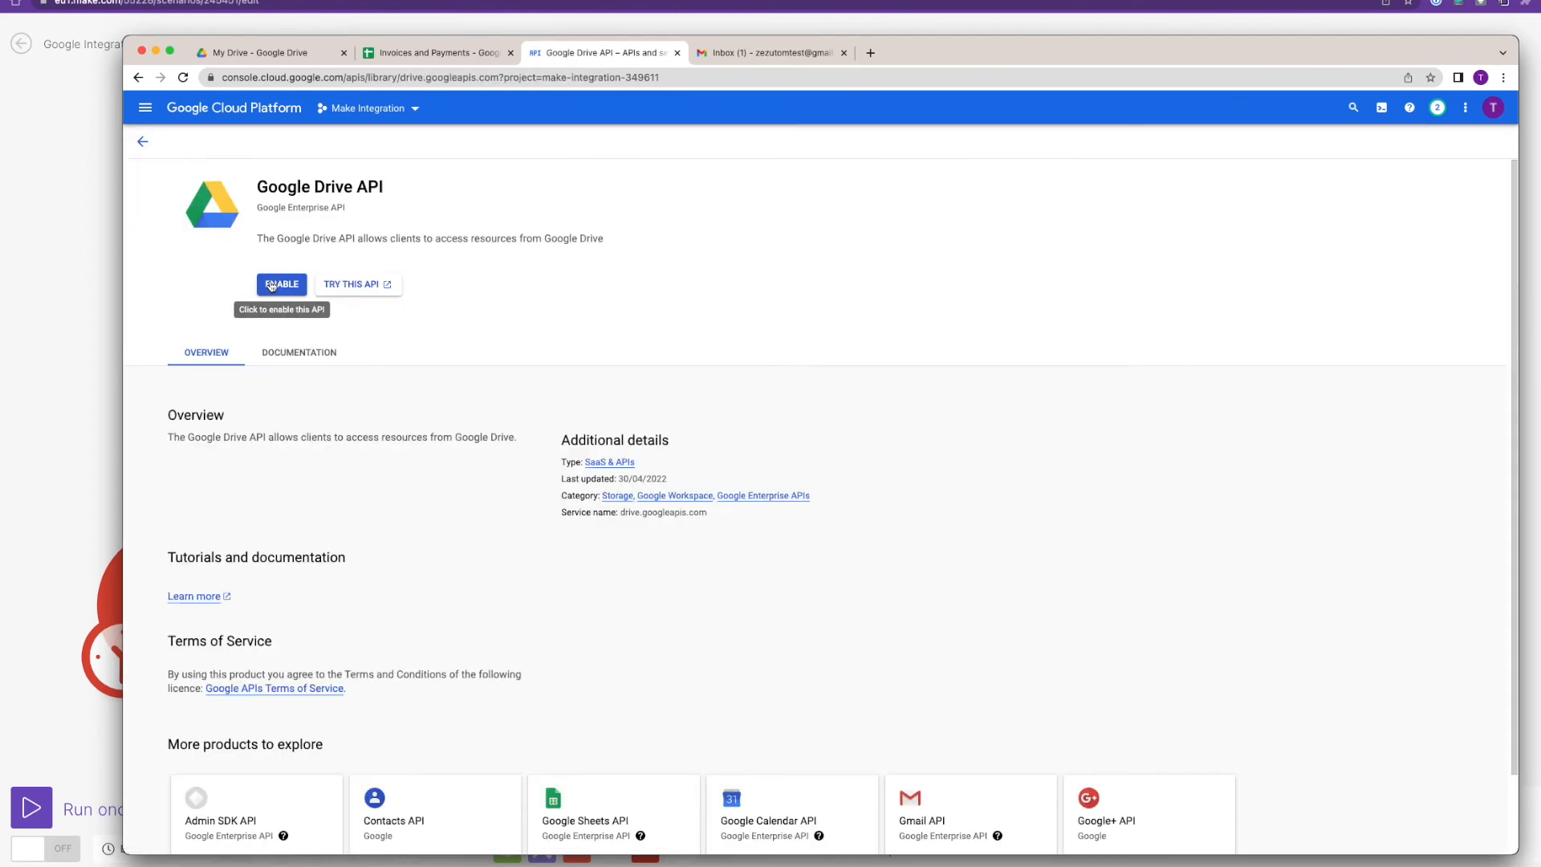
left_click(275, 286)
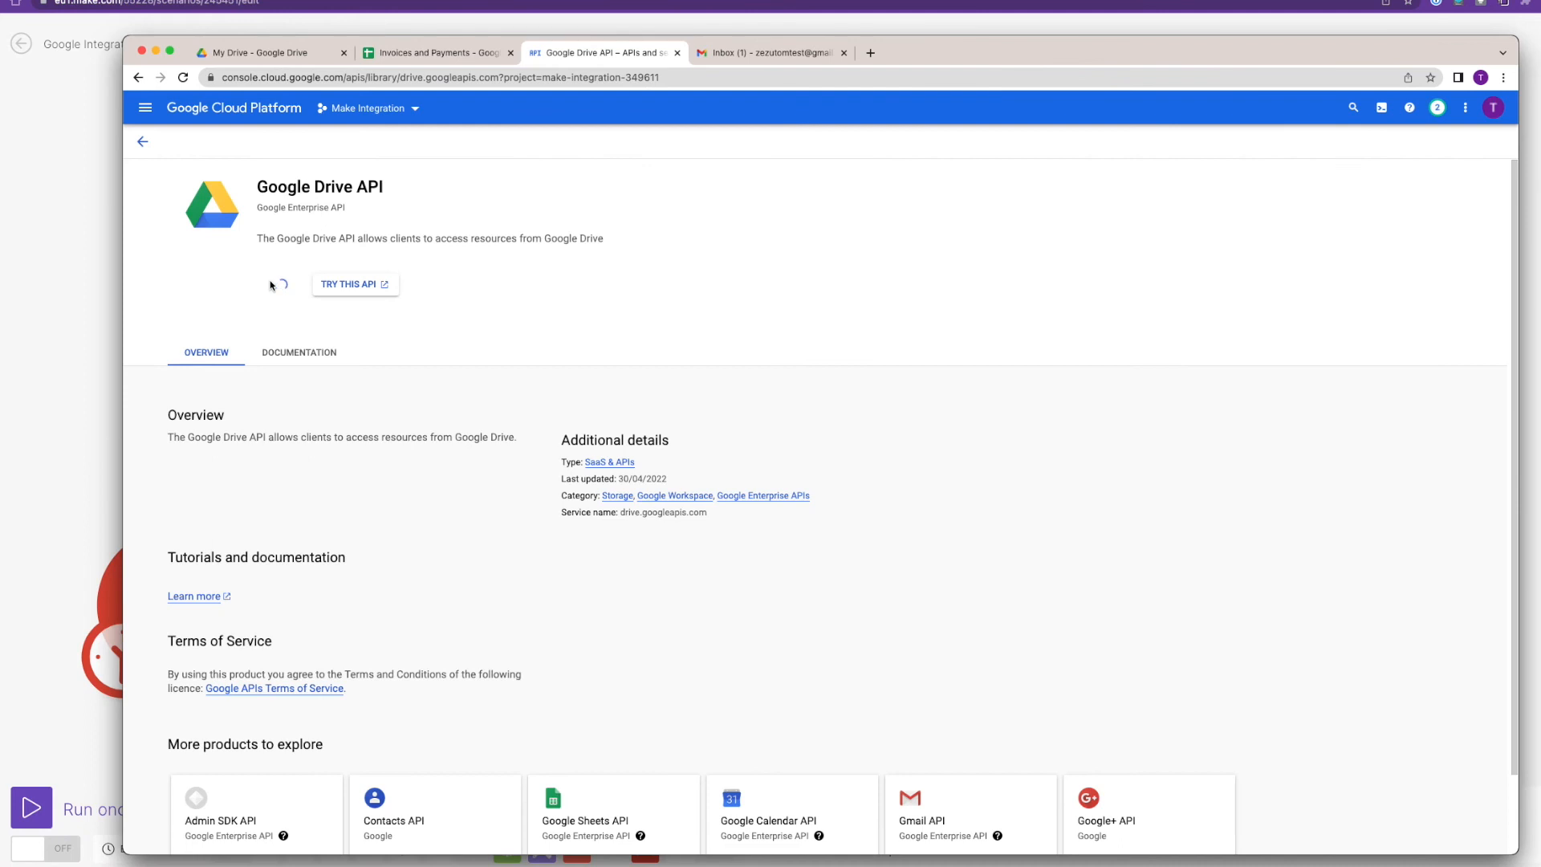
Add every Google Drive API scope to the app's OAuth consent screen.
left_click(186, 261)
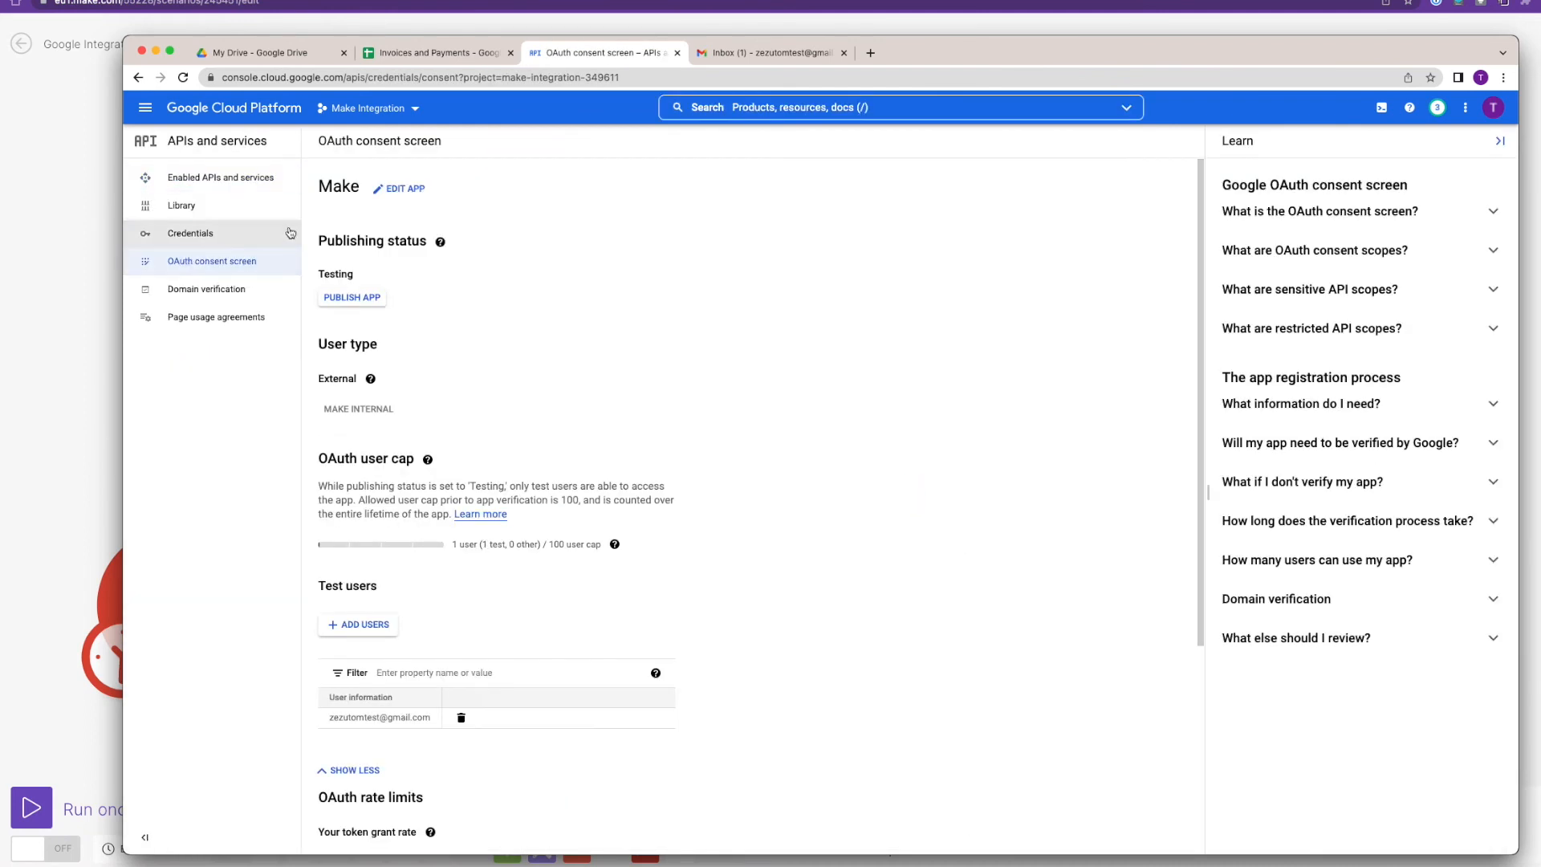
left_click(399, 189)
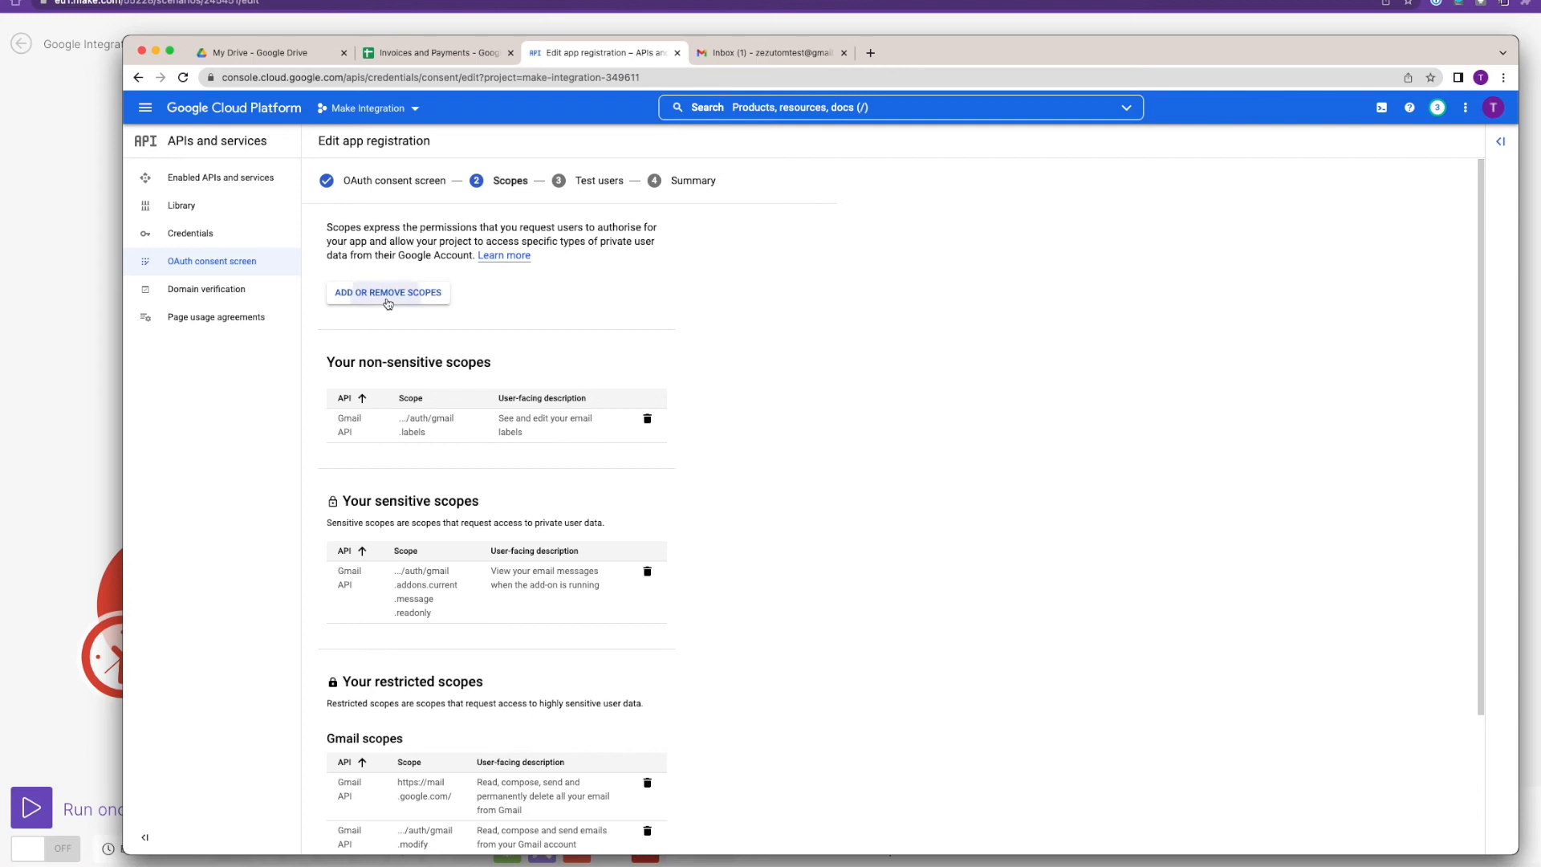
left_click(388, 293)
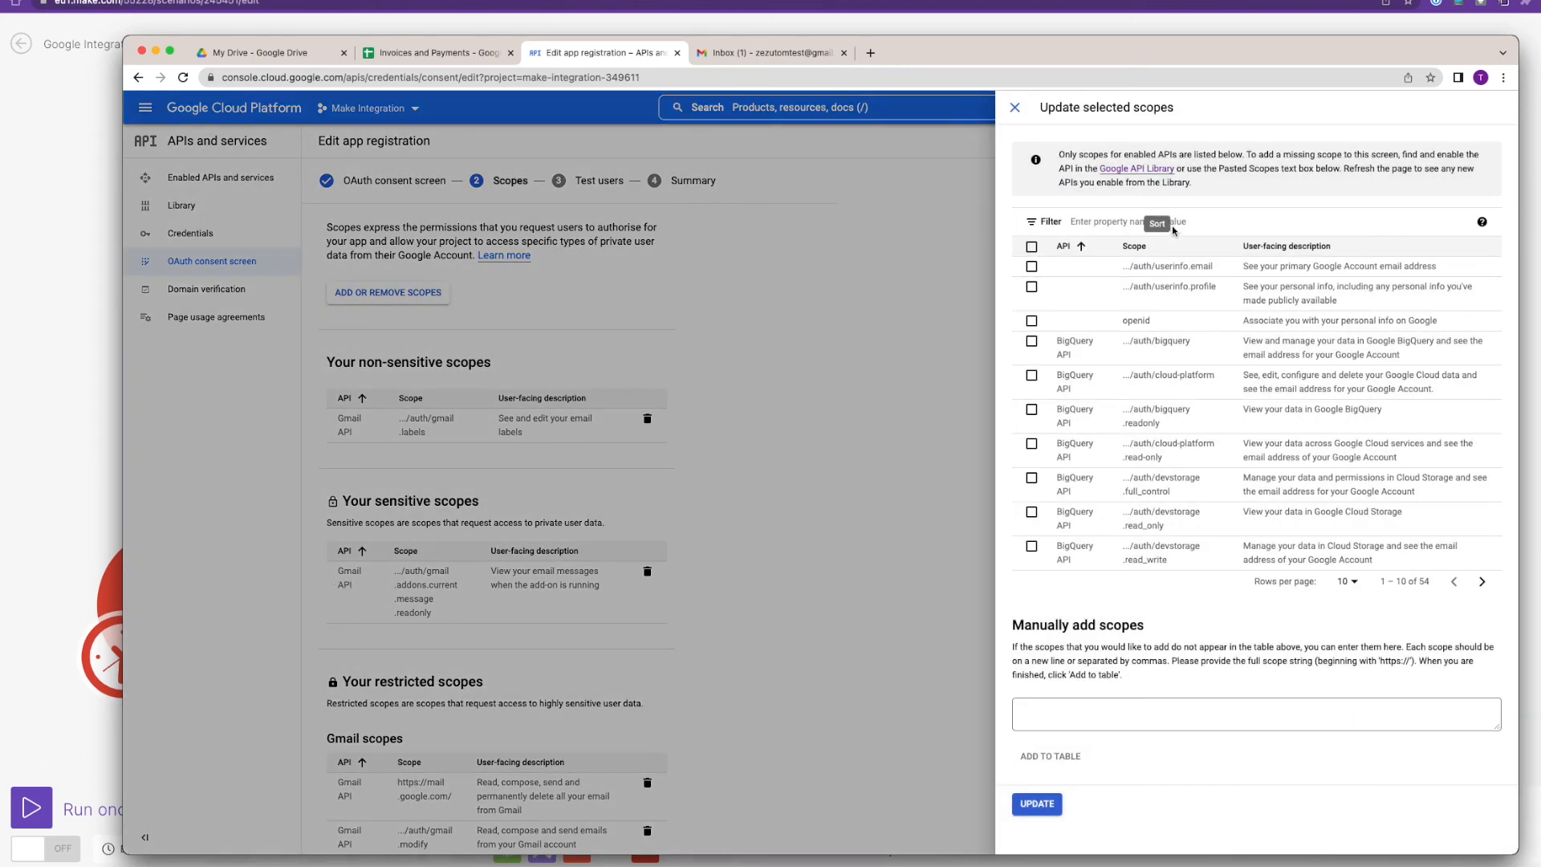
left_click(1249, 225)
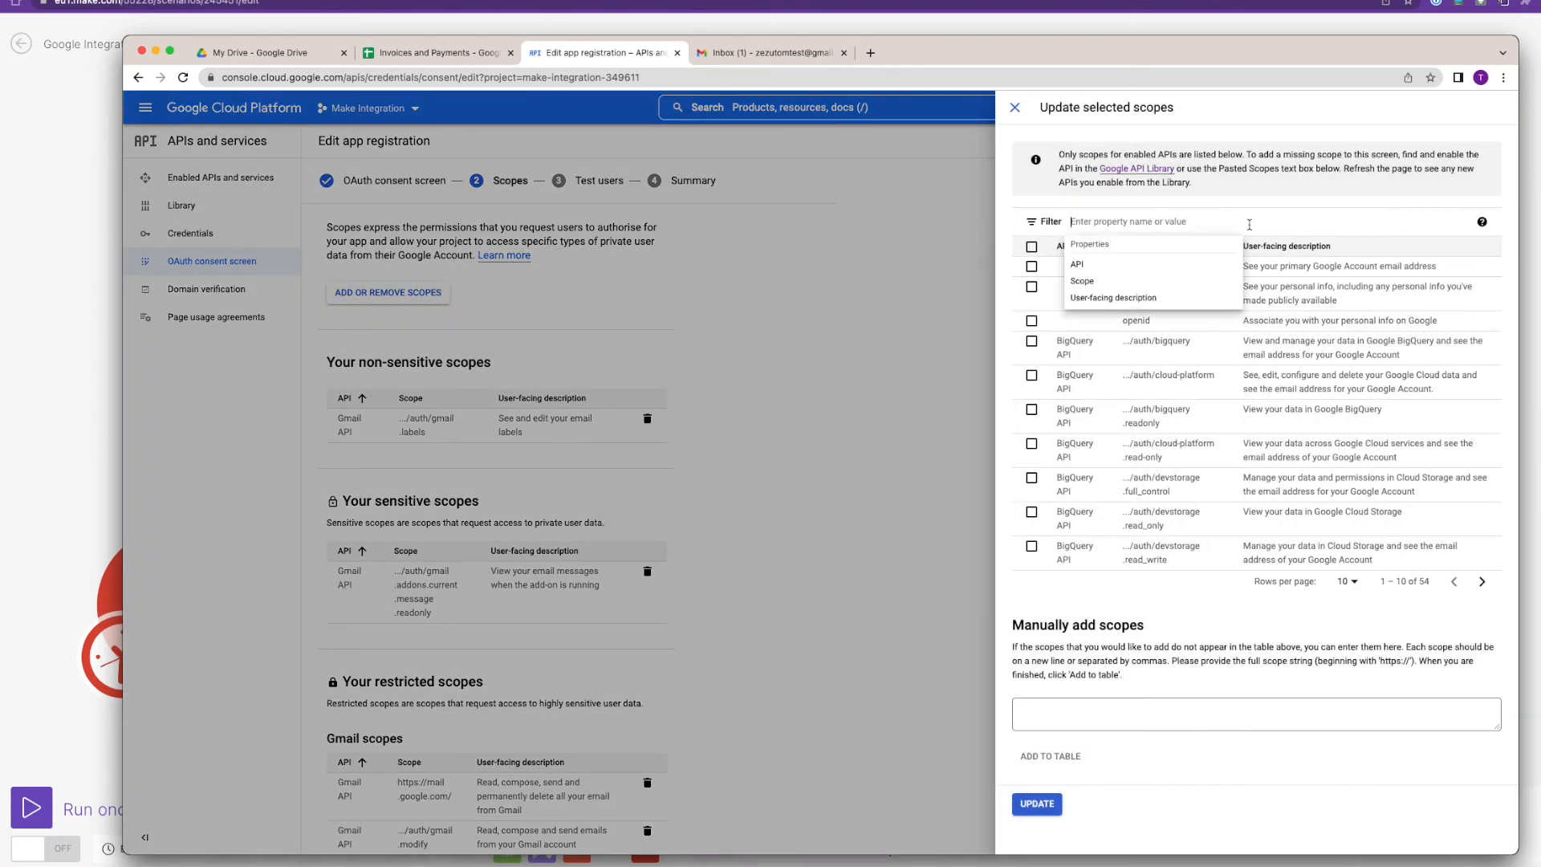
type("go")
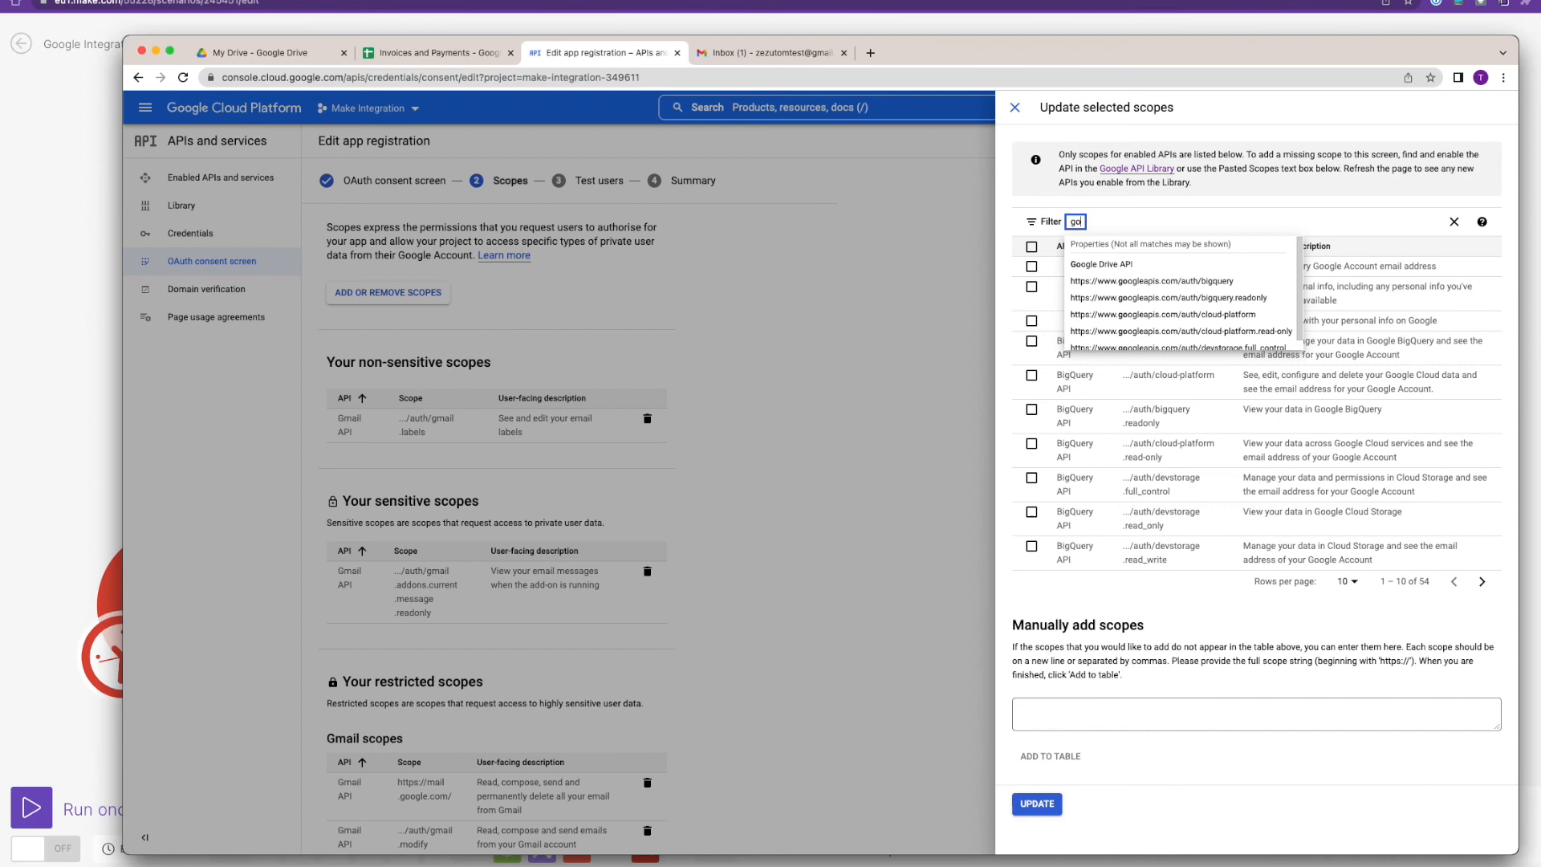
left_click(1097, 264)
left_click(1031, 247)
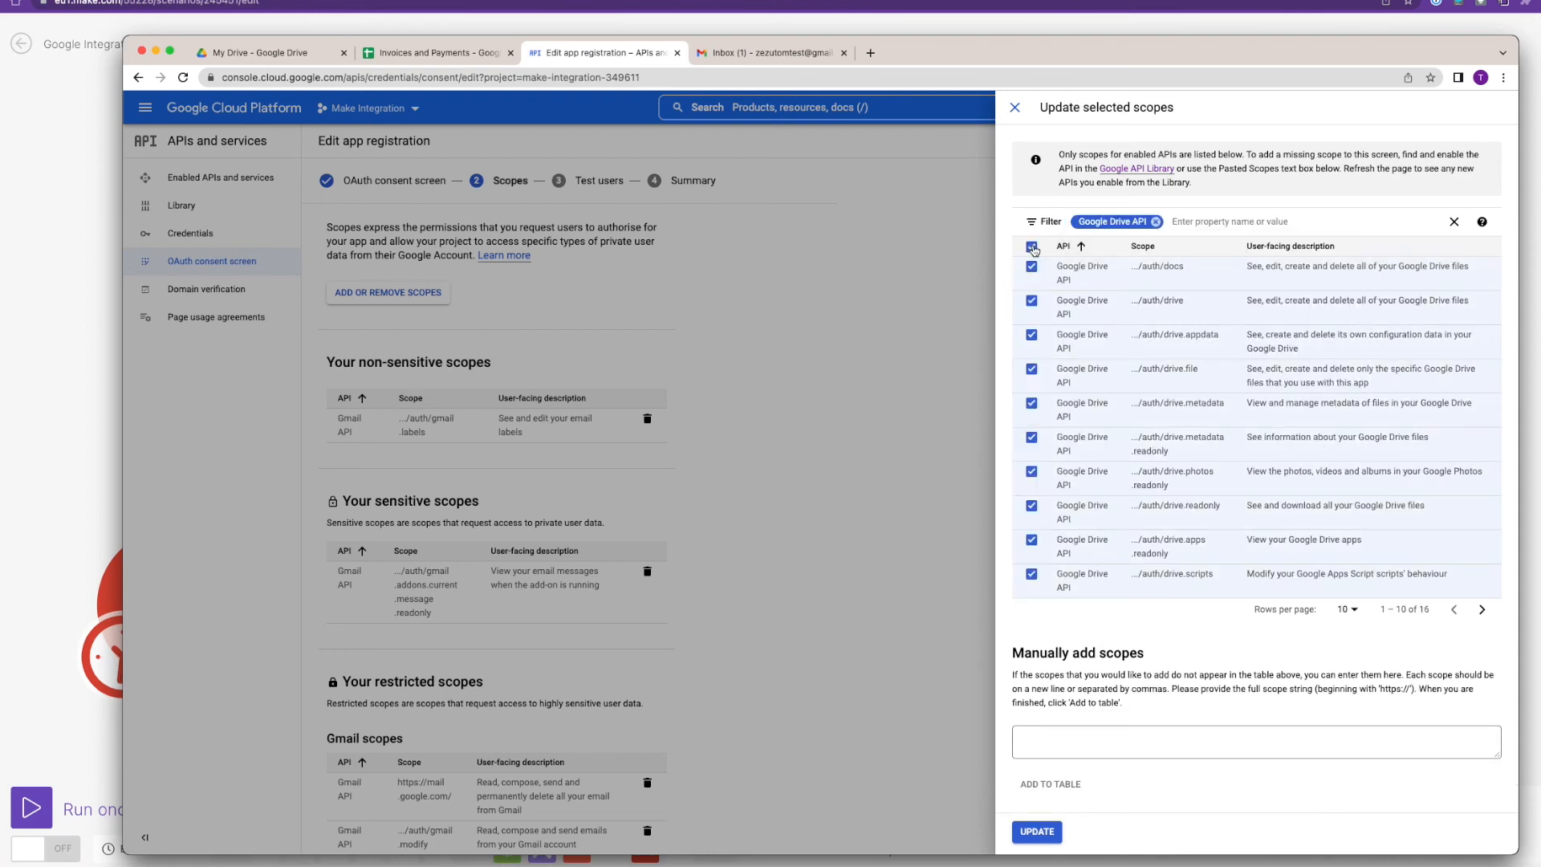
left_click(1037, 832)
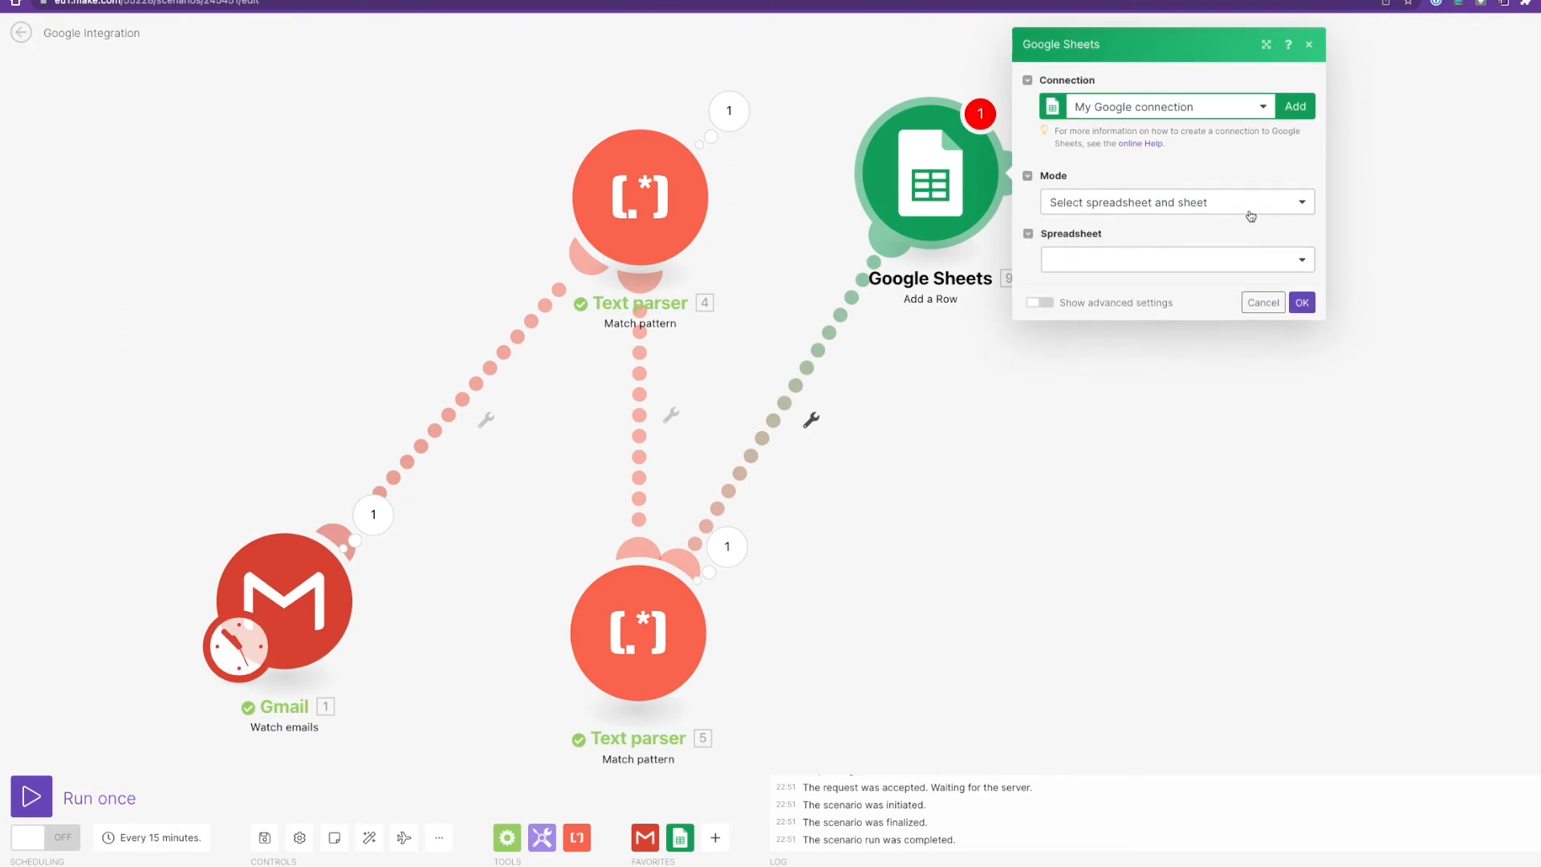
Target the Invoices sheet of Invoices and Payments, run the scenario once, and view the output.
left_click(1264, 262)
left_click(1180, 309)
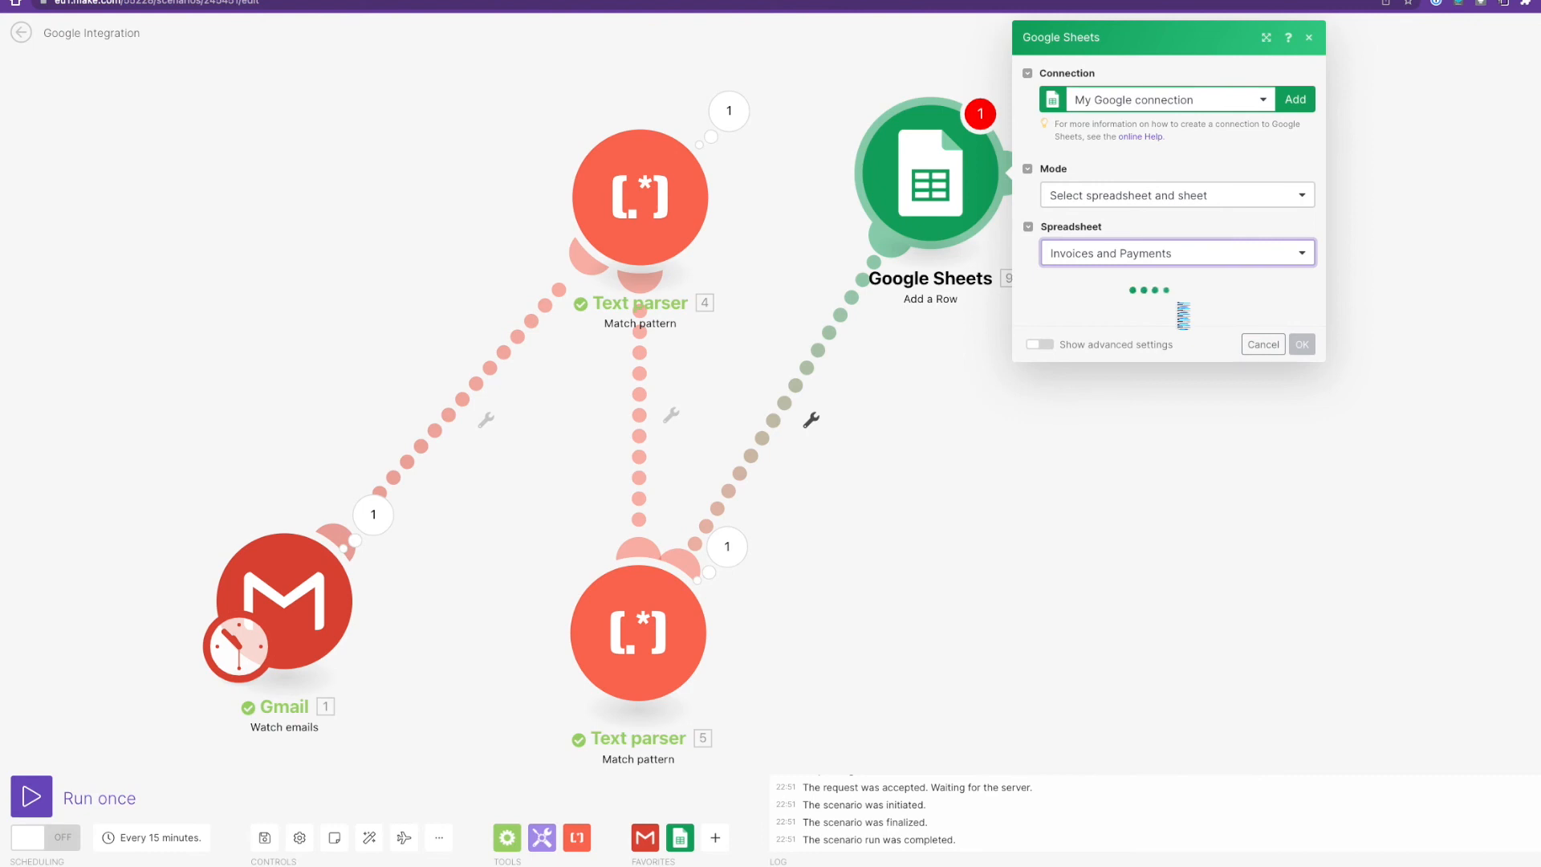
left_click(1180, 311)
left_click(1098, 359)
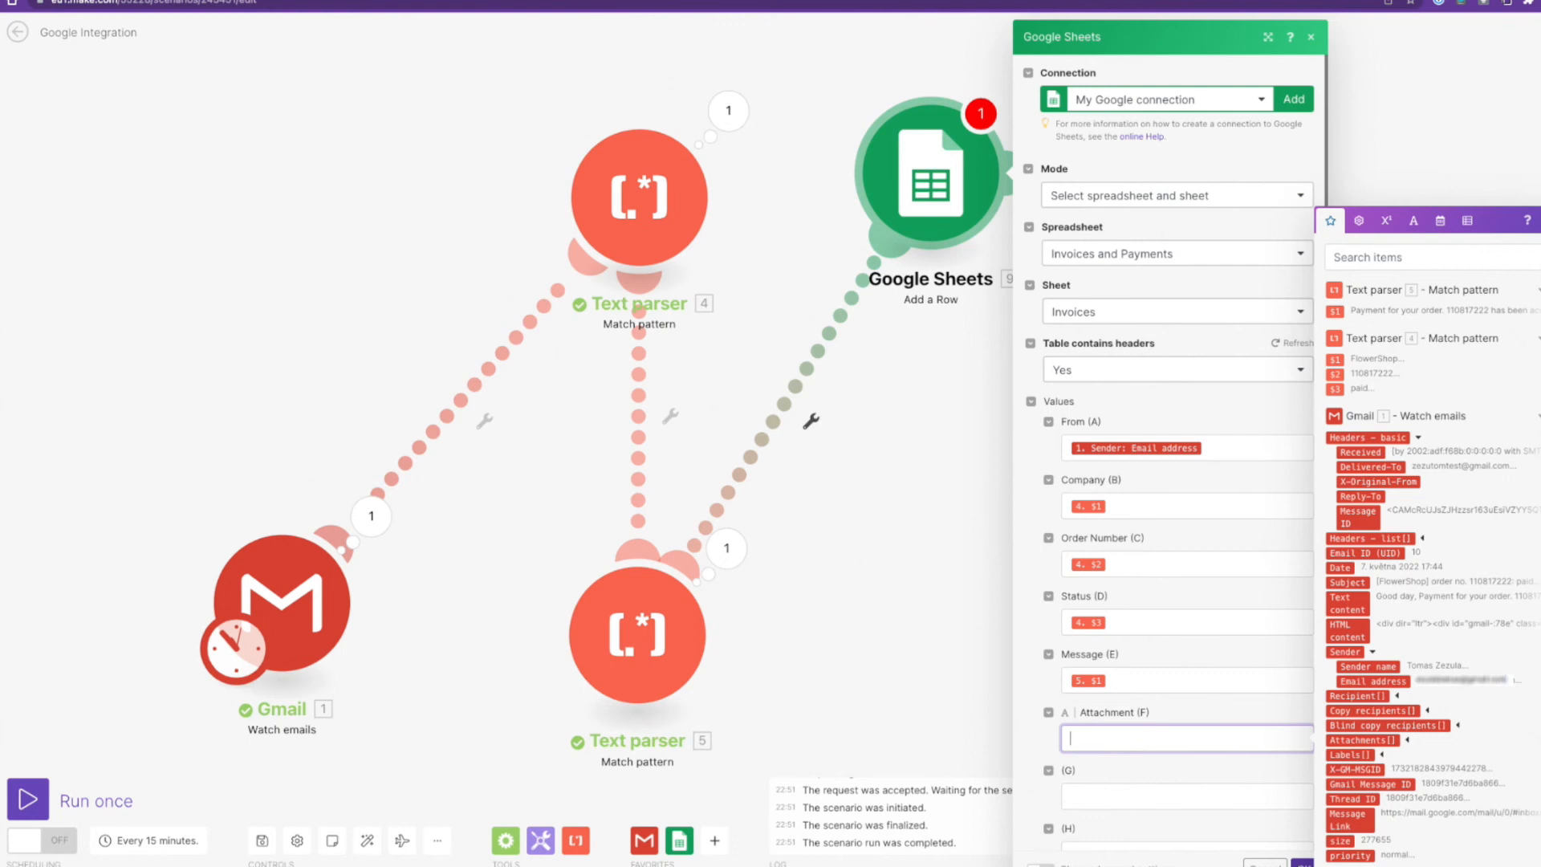
left_click(1300, 862)
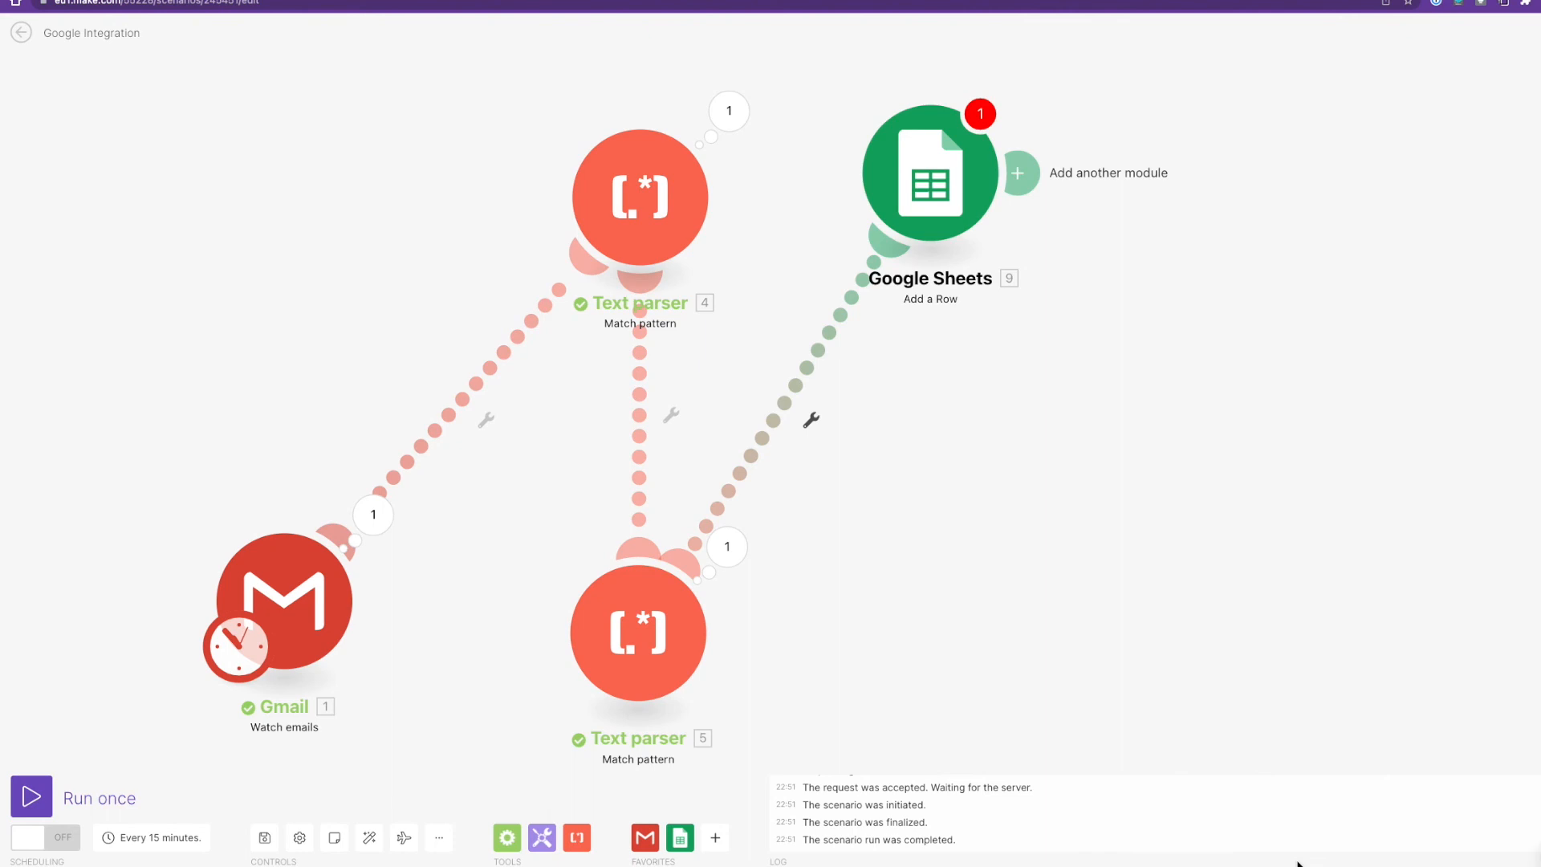
left_click(31, 796)
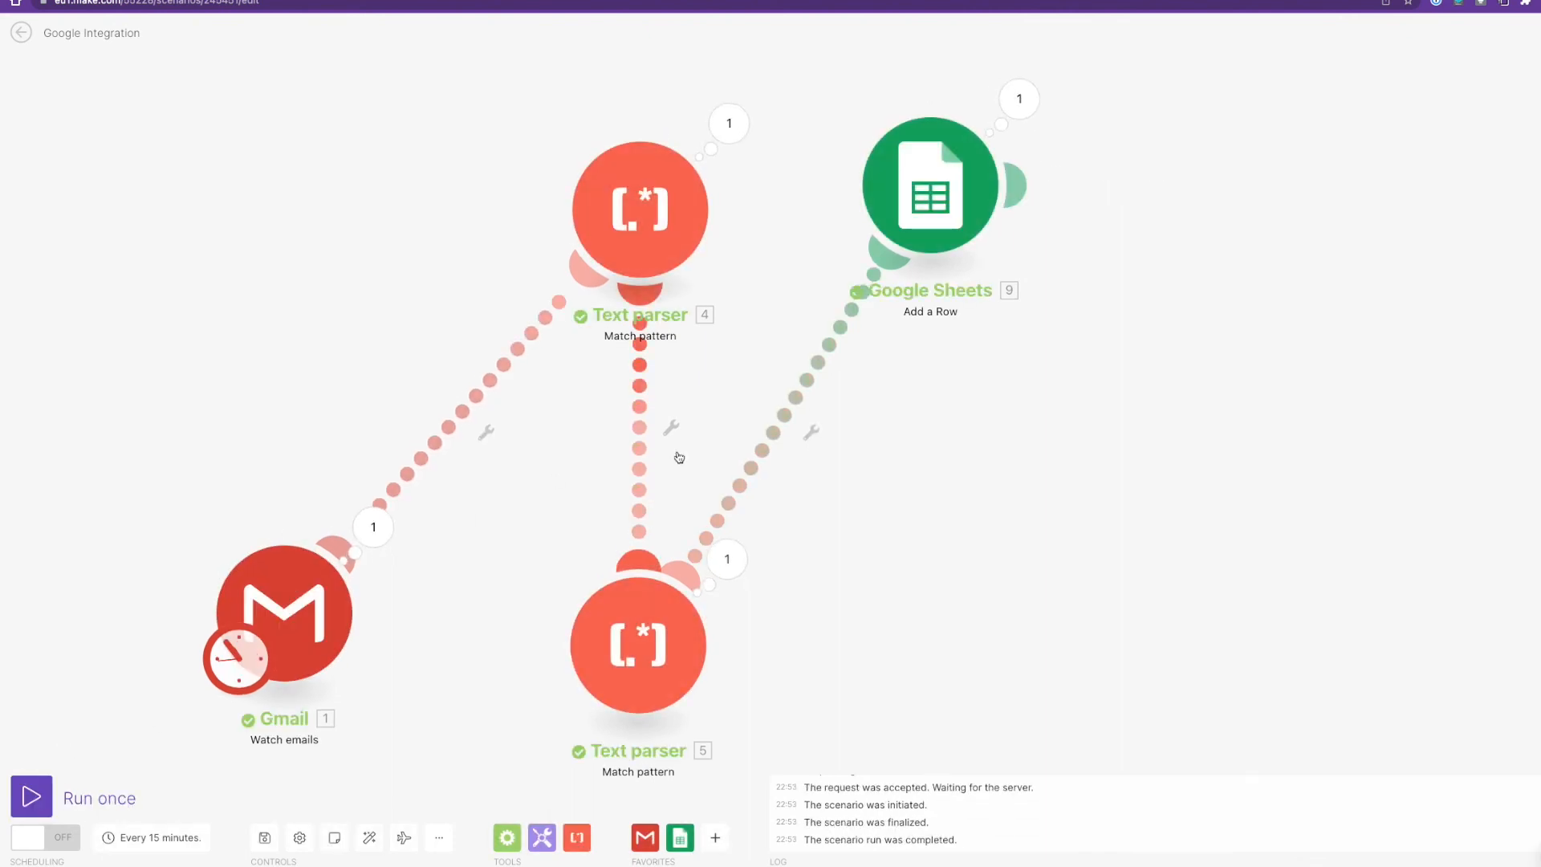
left_click(1027, 110)
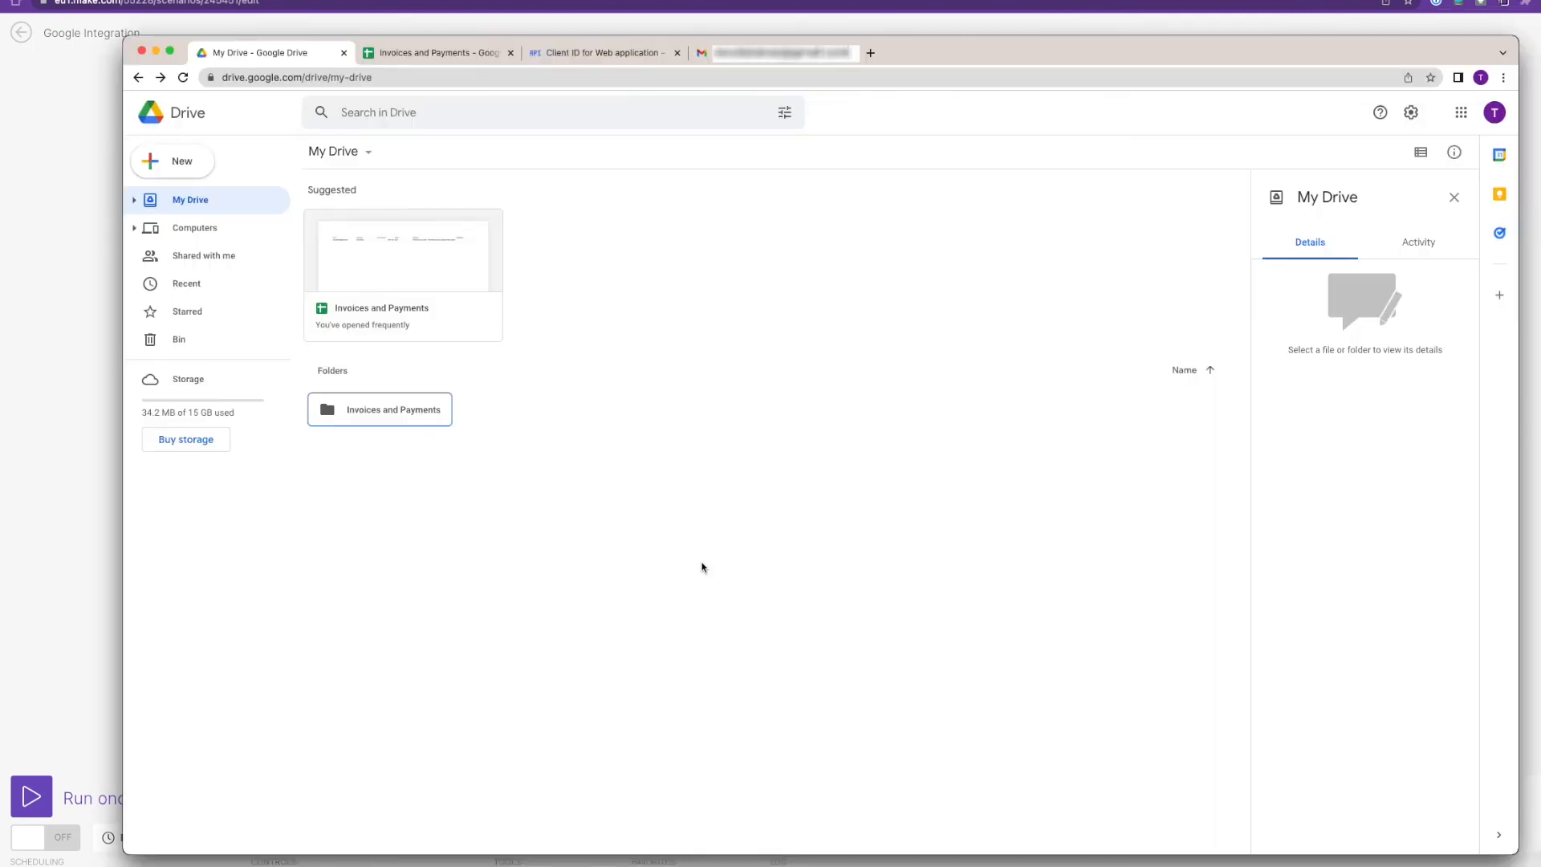
left_click(453, 56)
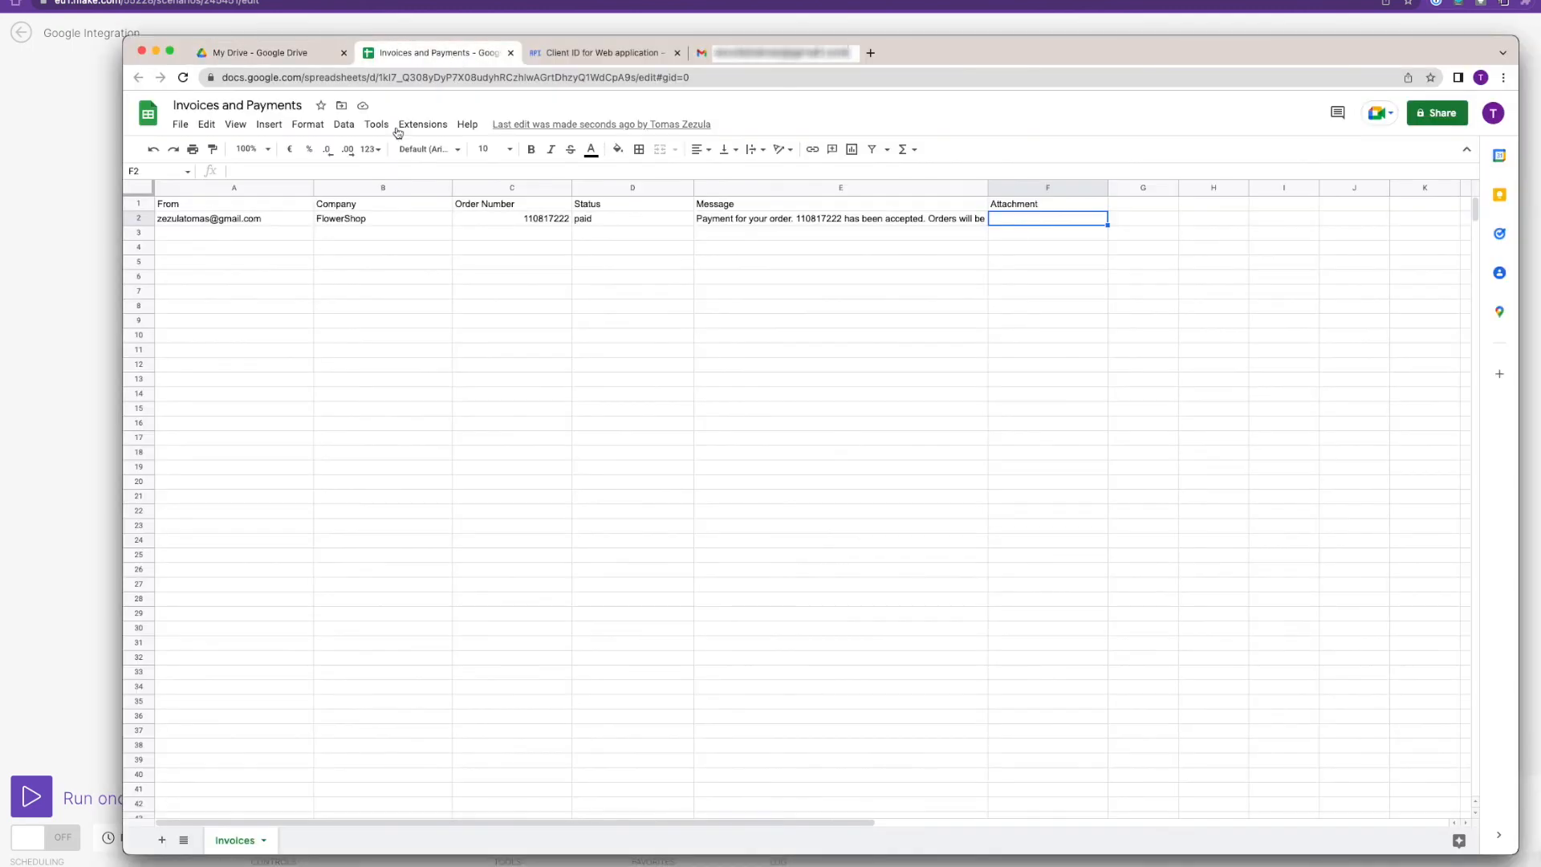
left_click(277, 224)
left_click(358, 220)
left_click(514, 219)
left_click(1023, 219)
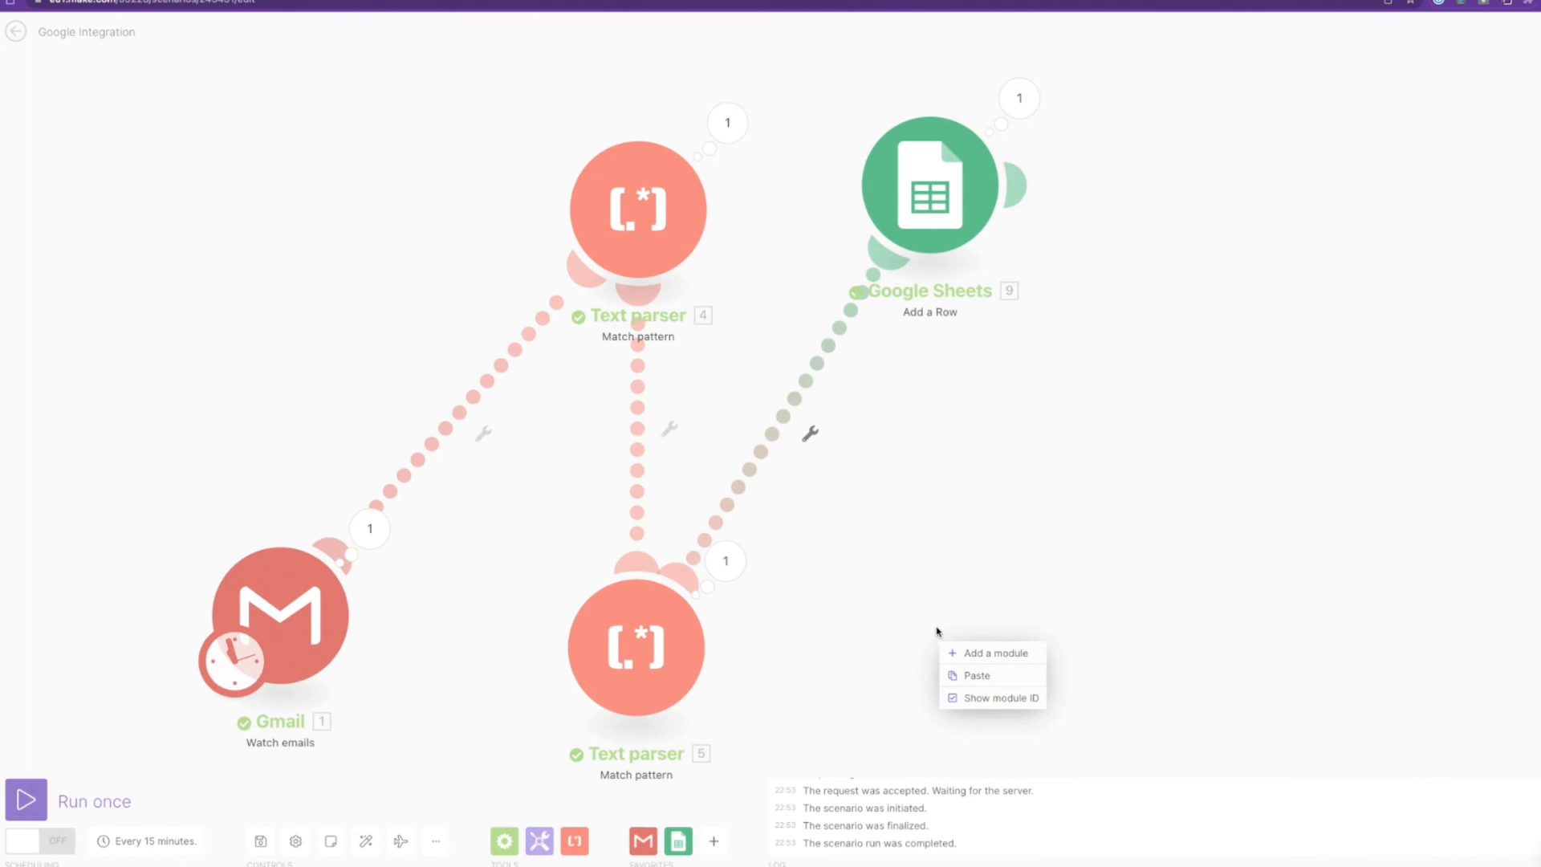
Add a Create an archive module using Gmail - Iterate attachments as source, named order number + '-attachments'.
left_click(976, 675)
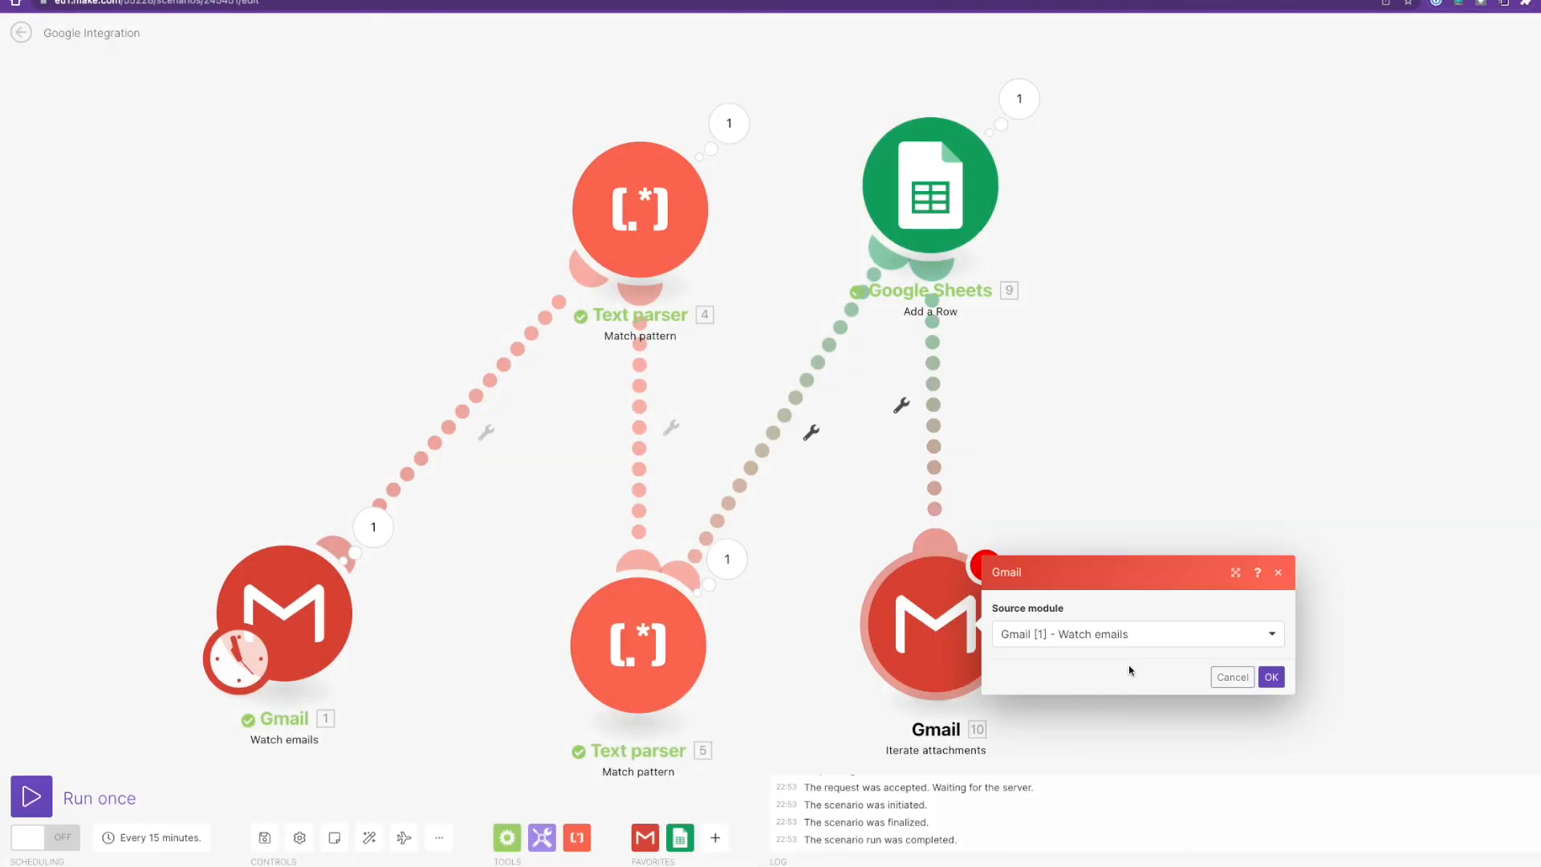
left_click(1225, 675)
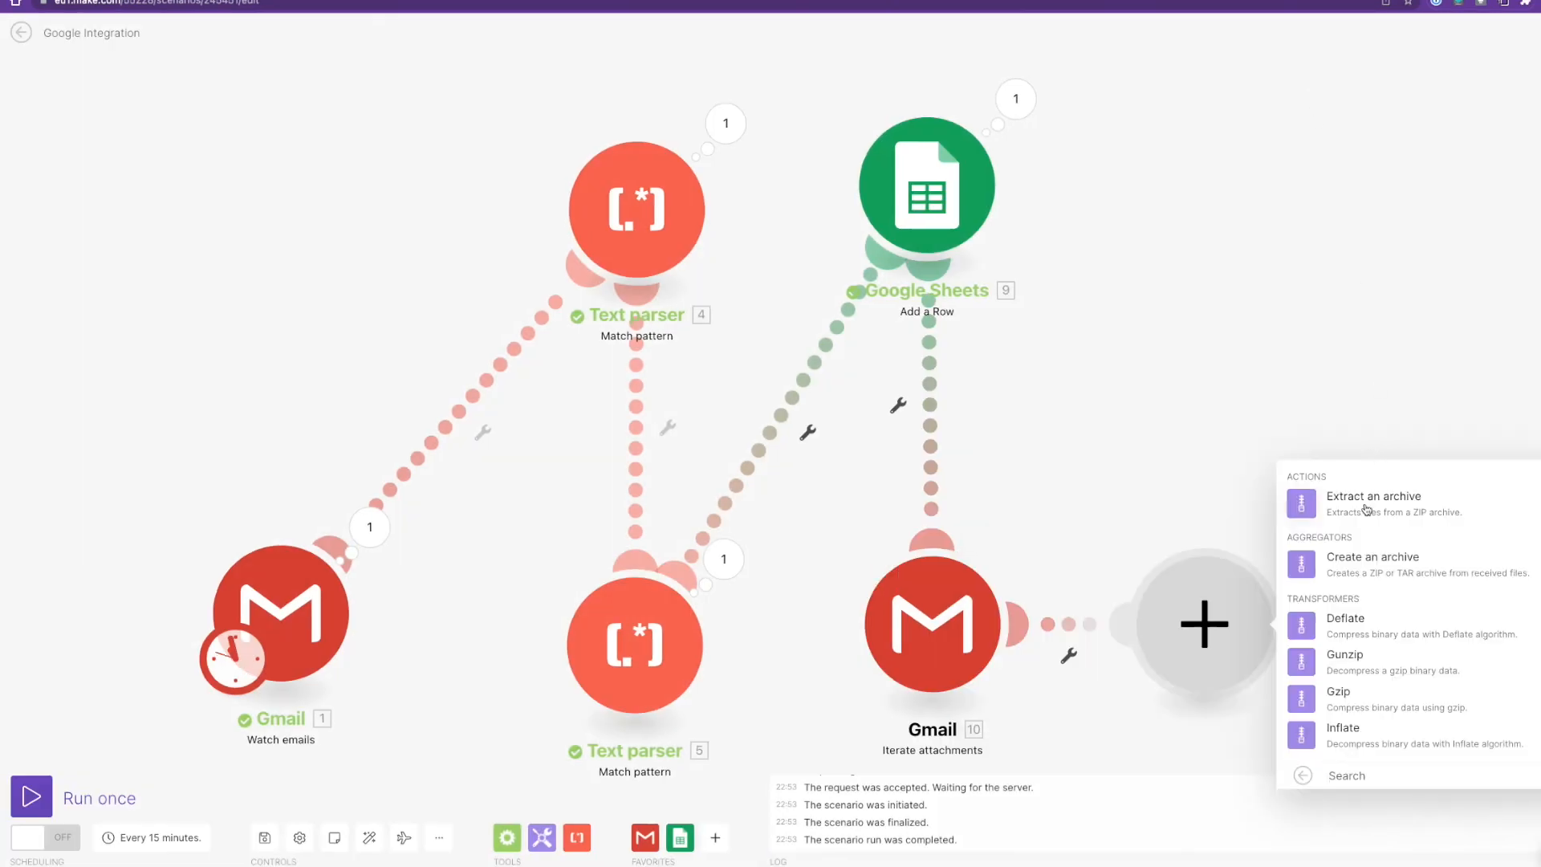
left_click(1367, 574)
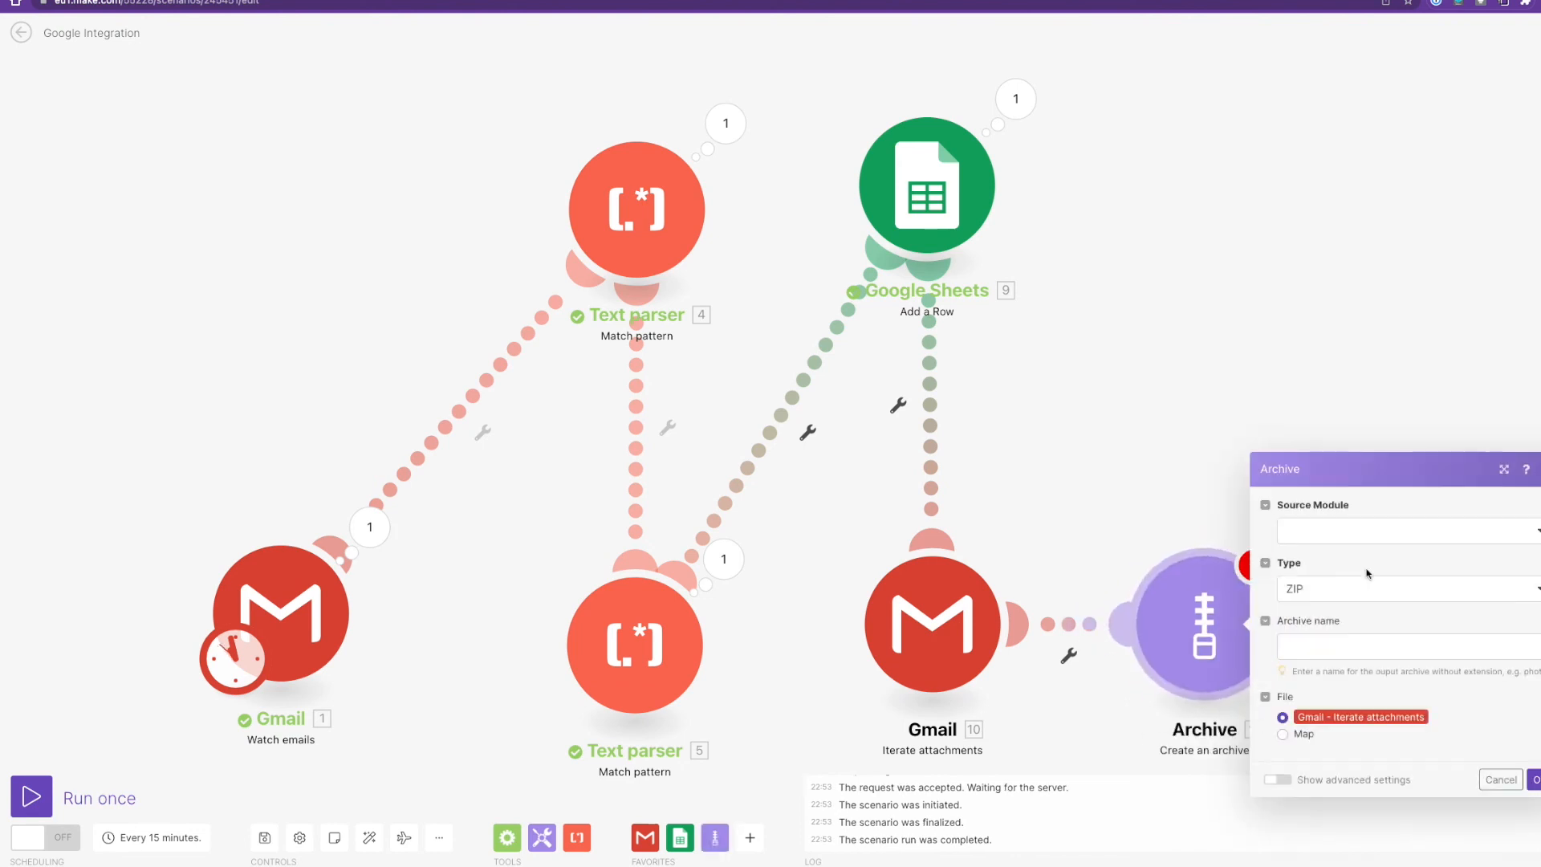
left_click(1355, 537)
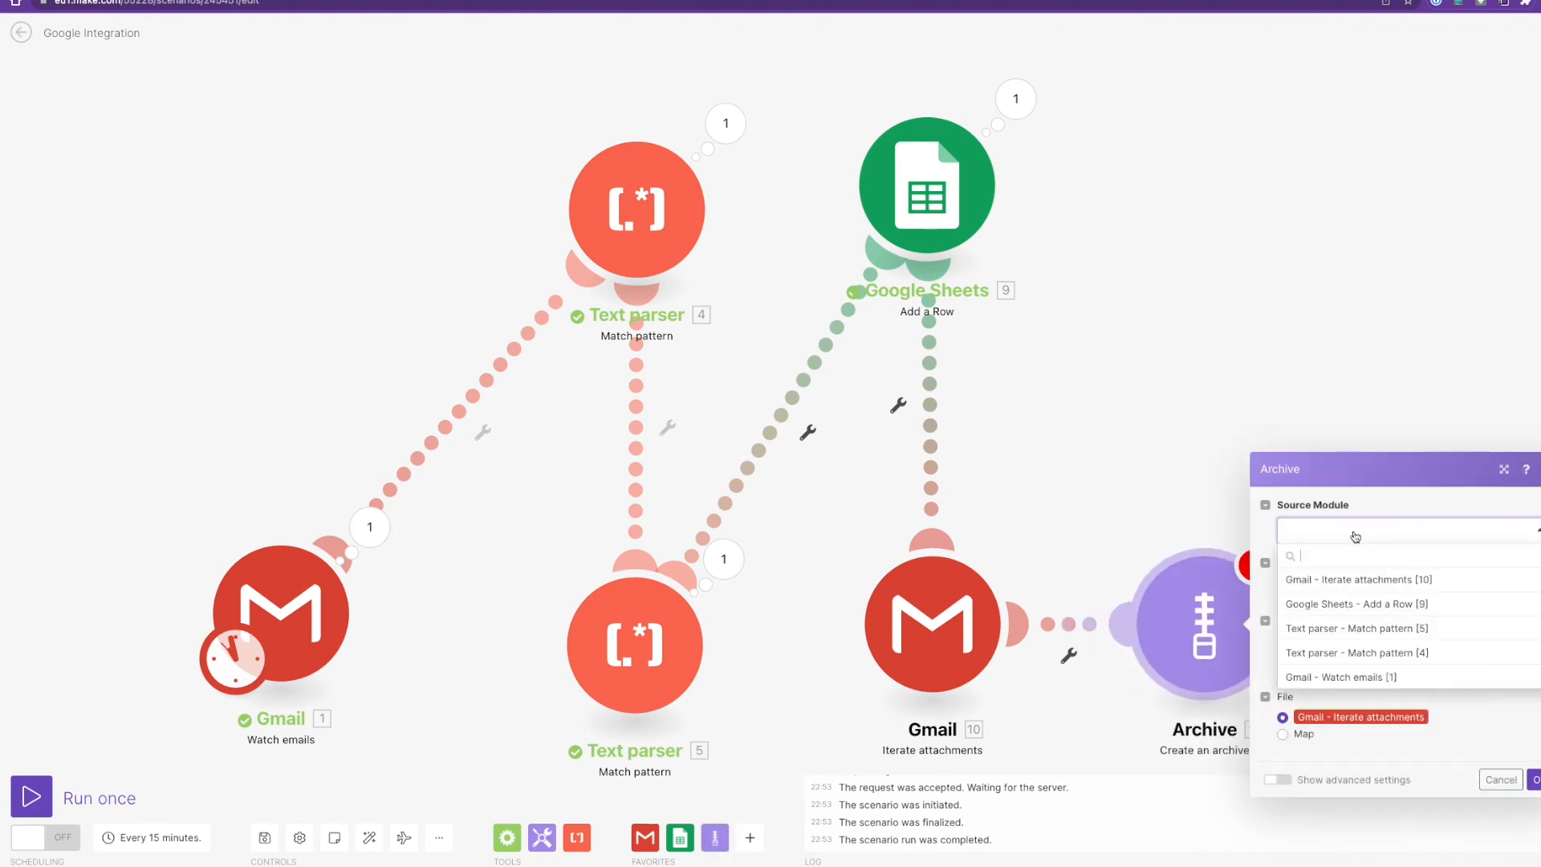
left_click(1355, 583)
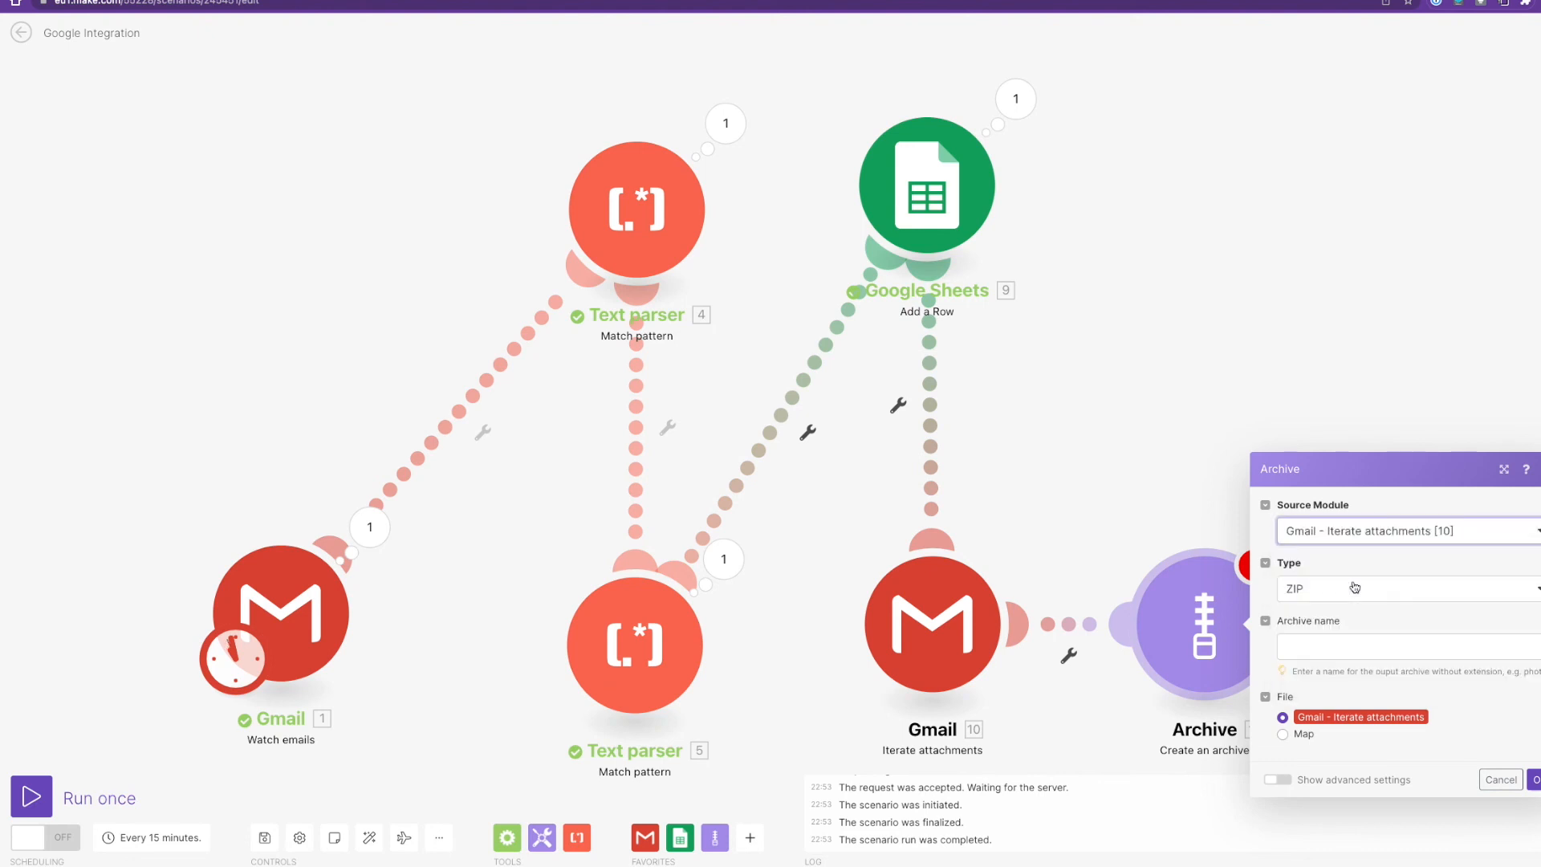
left_click(1331, 642)
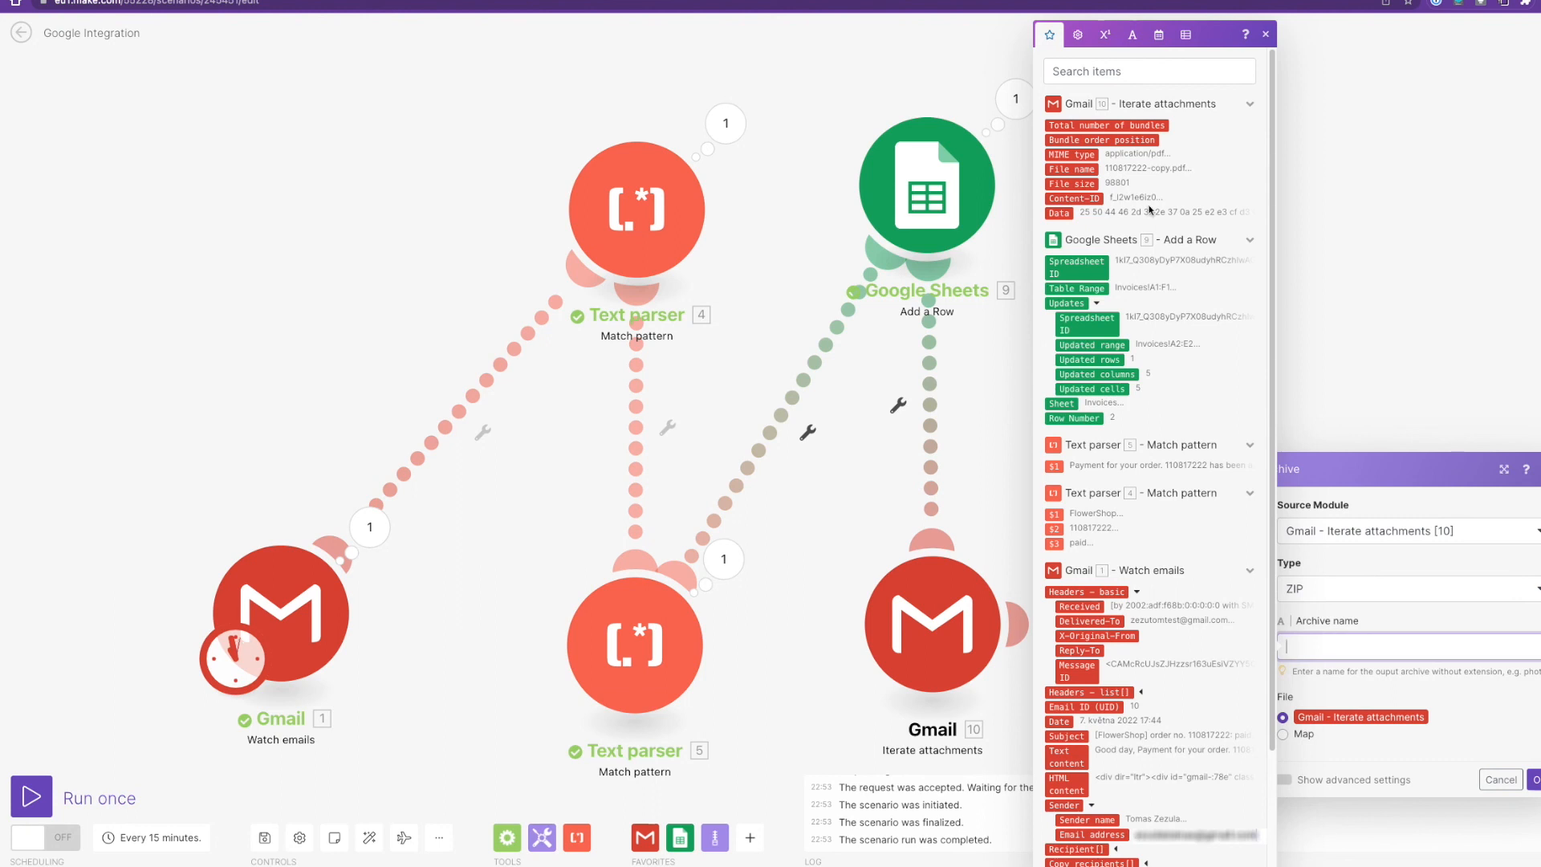
left_click(1057, 530)
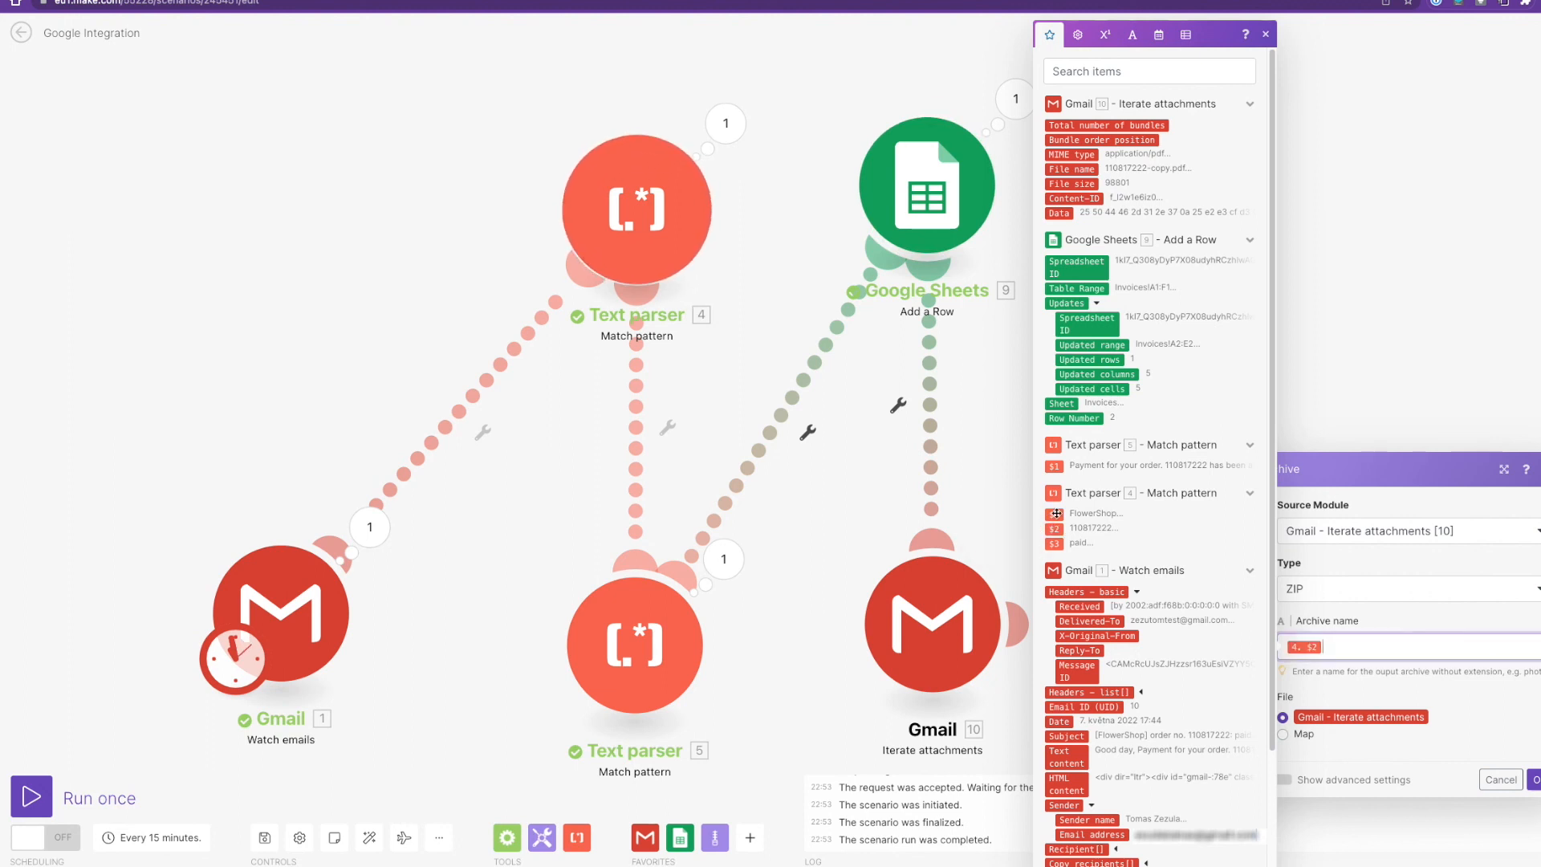
type("-attachments")
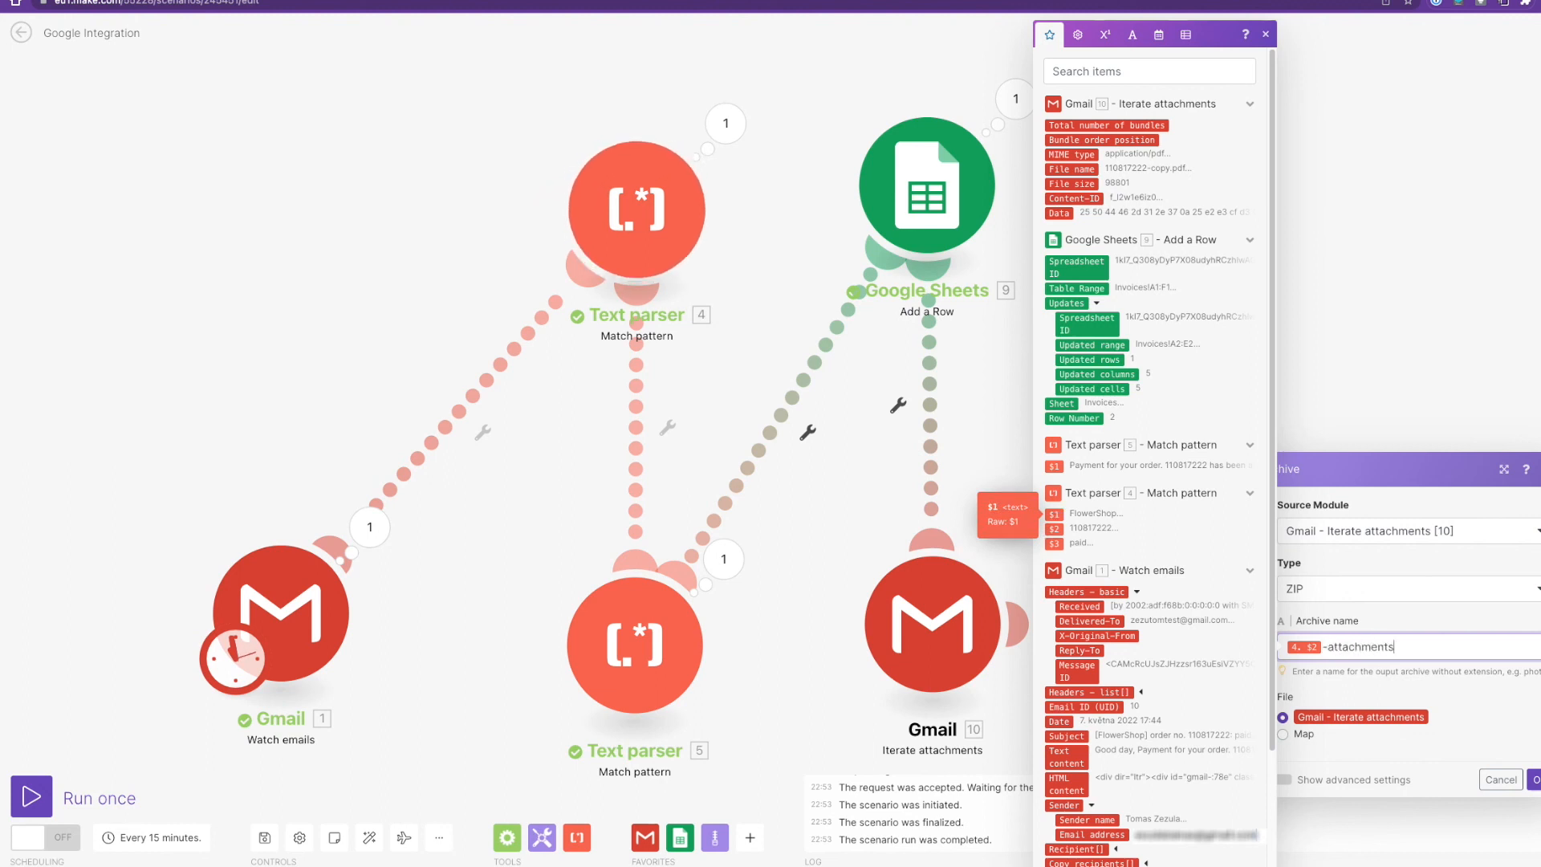
left_click(1534, 779)
left_click_drag(1202, 556, 1217, 170)
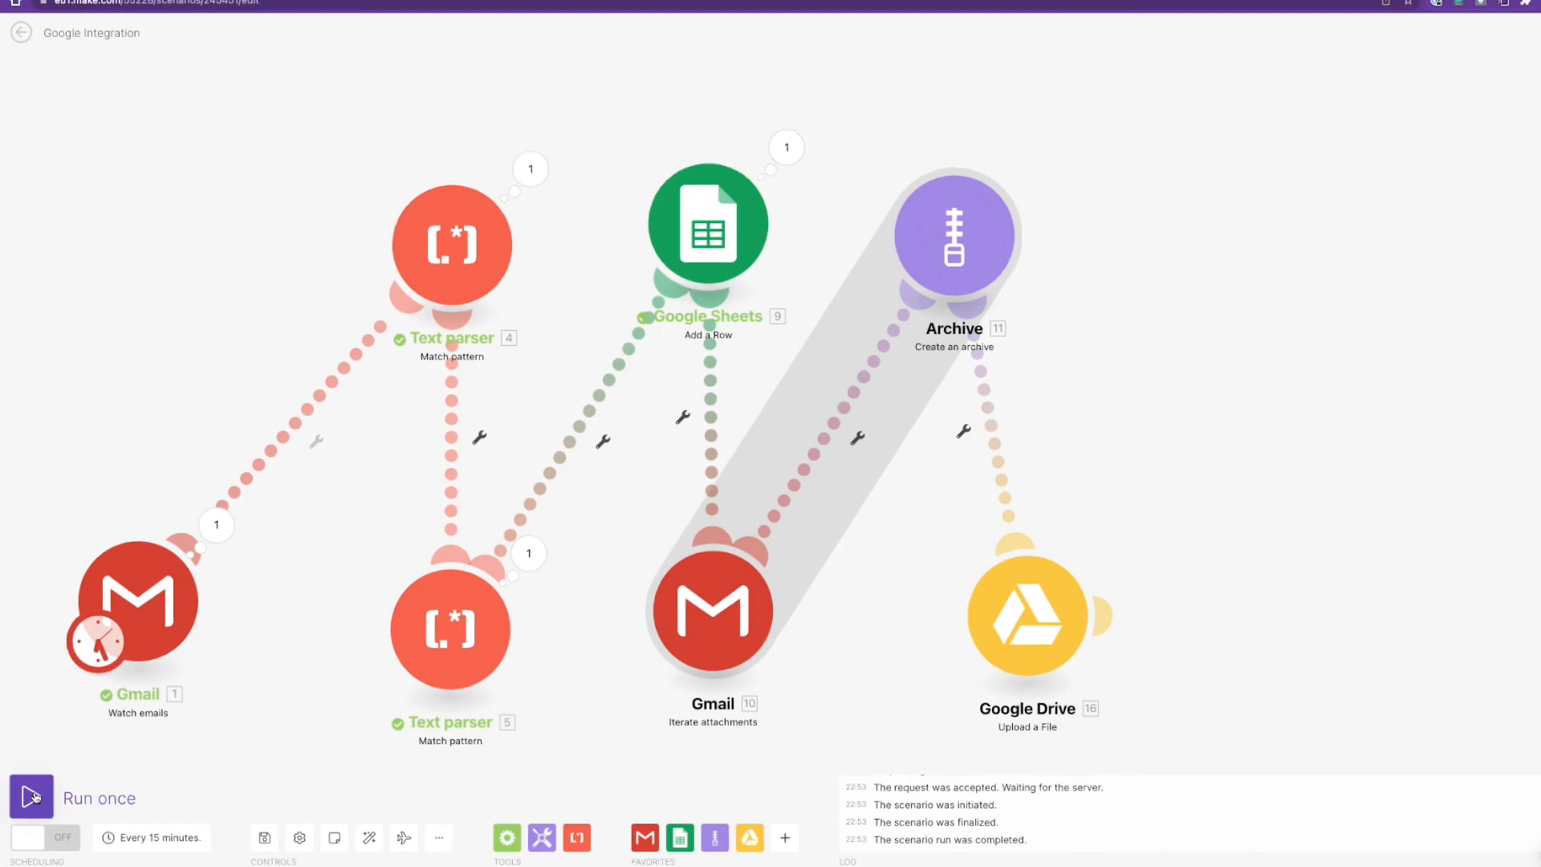
Run the scenario once and inspect the Drive upload's web view and web content links.
left_click(25, 797)
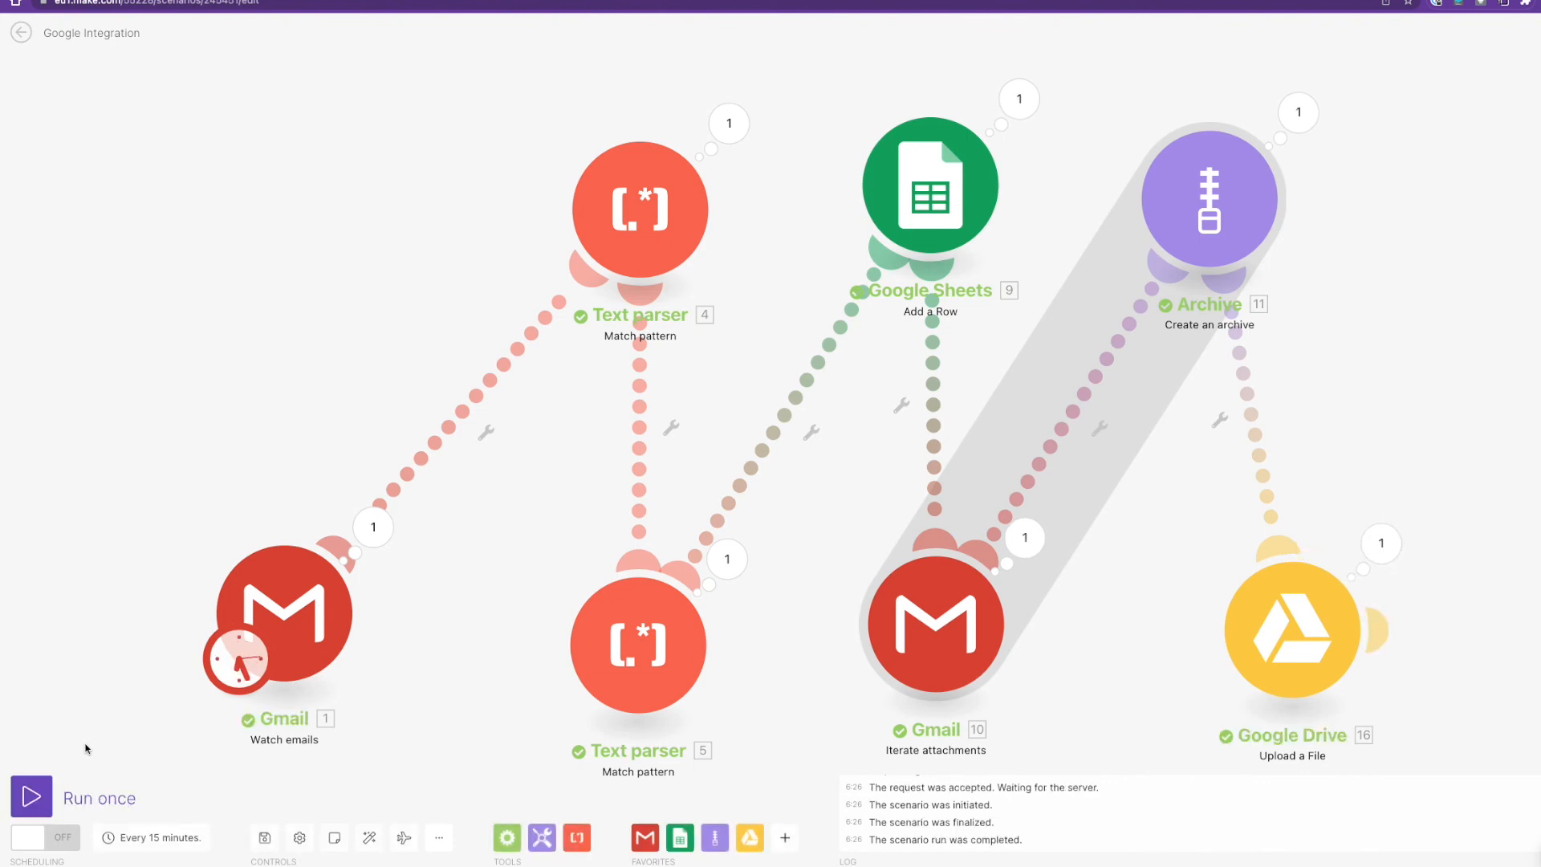
left_click(1380, 544)
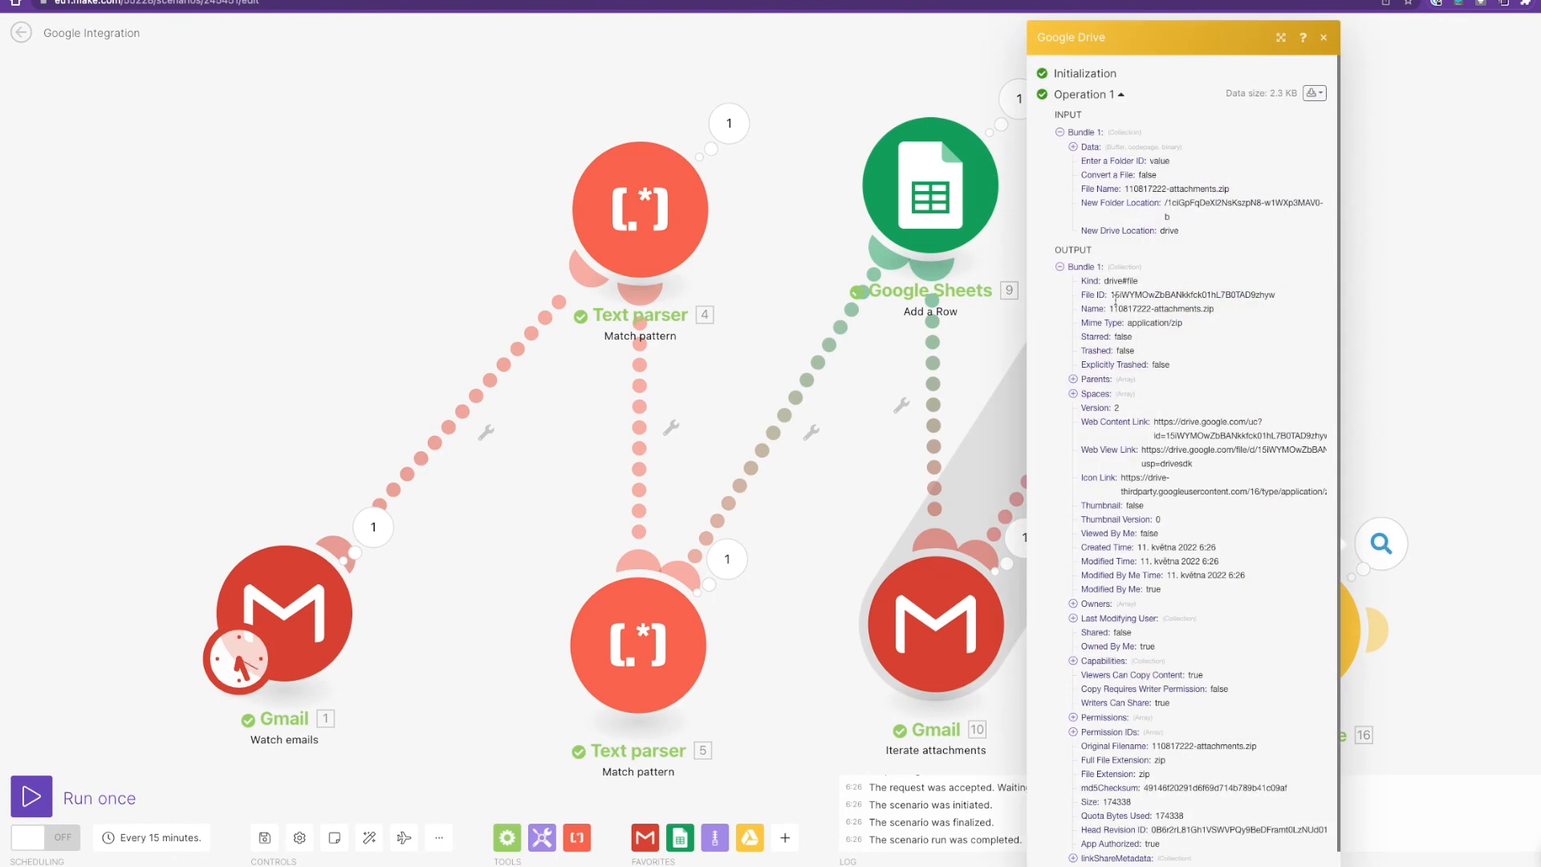
scroll(1115, 299, "down", 2)
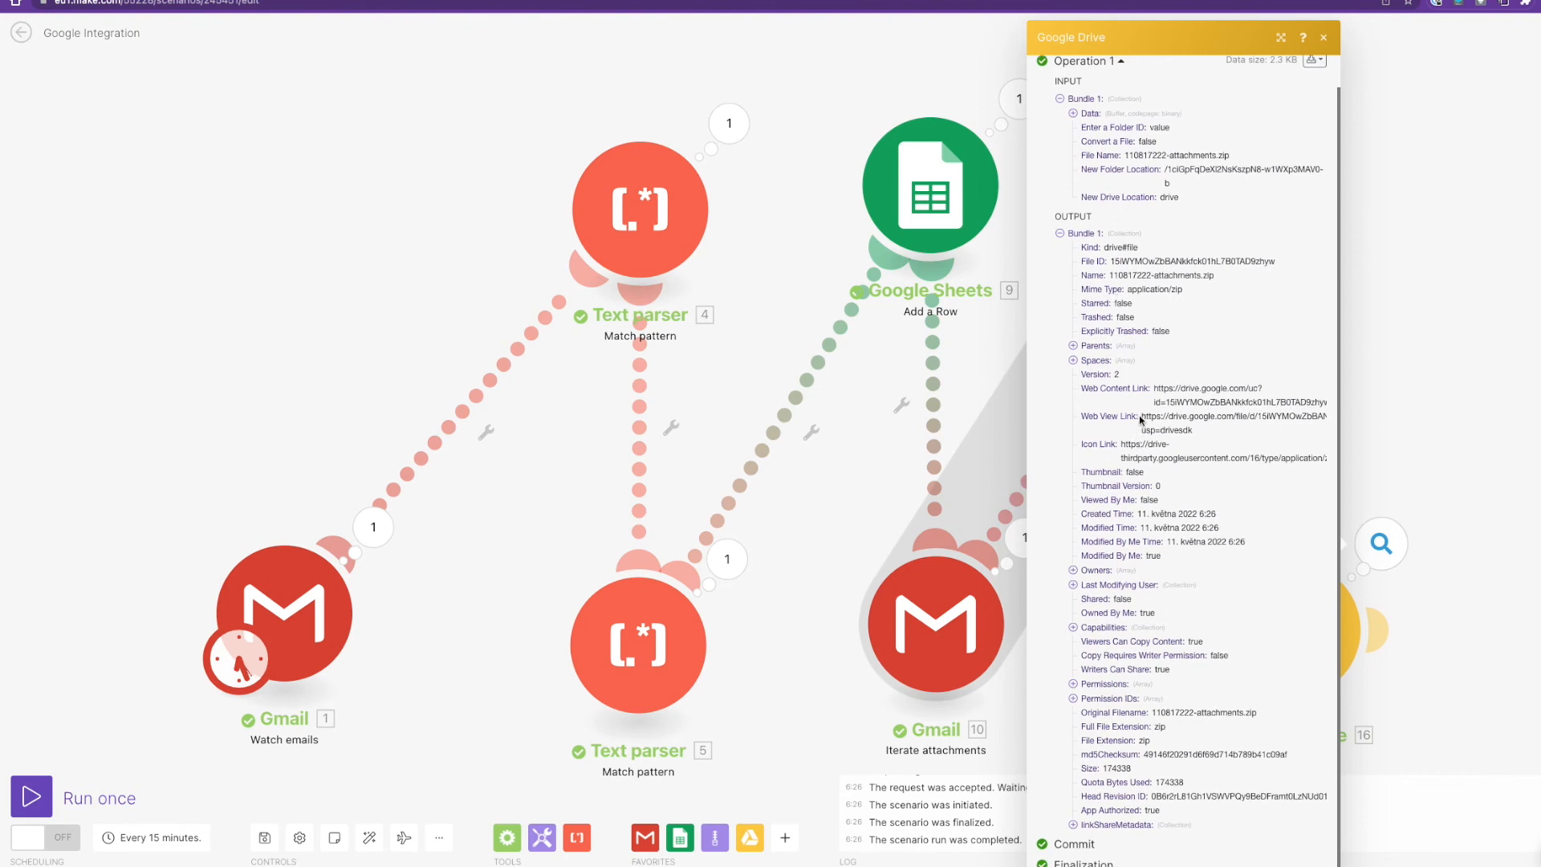
left_click_drag(1142, 413, 1215, 429)
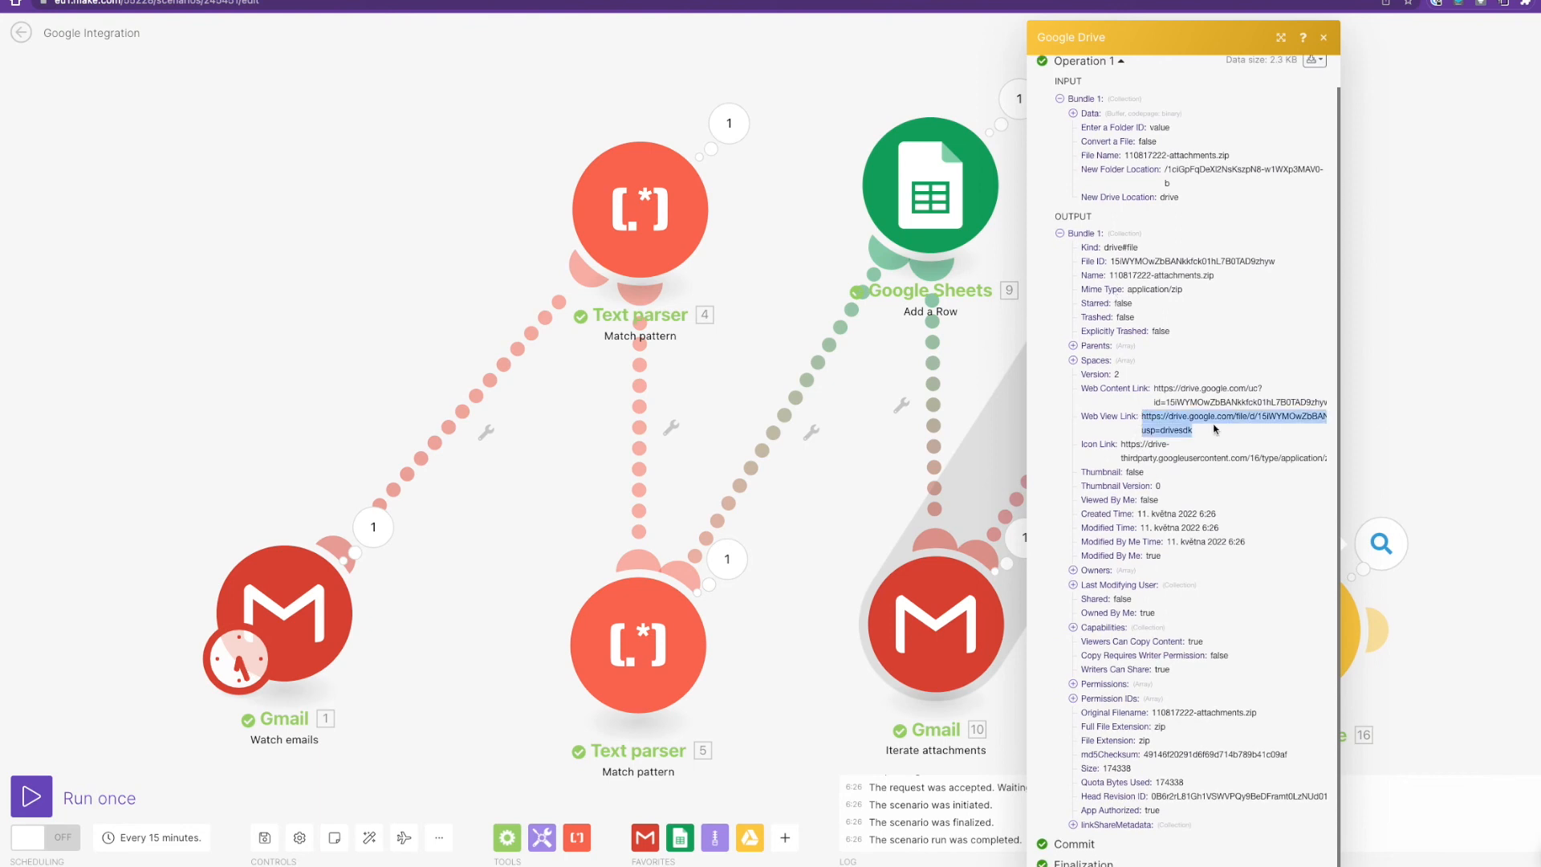
left_click(1137, 406)
left_click_drag(1153, 388, 1323, 401)
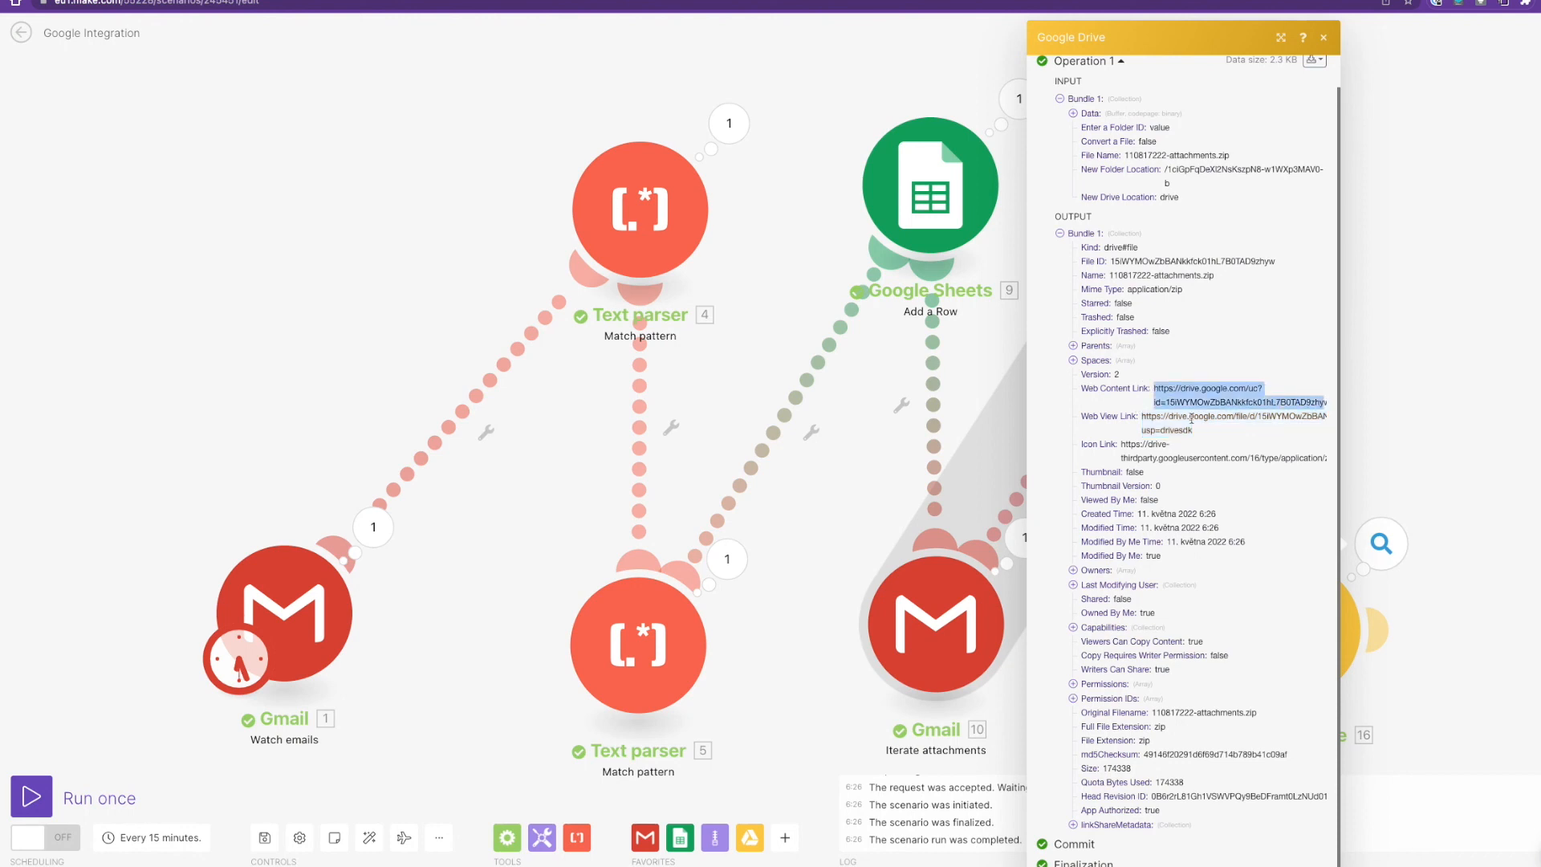
left_click(1173, 395)
Preview 110817222-attachments.zip in My Drive to confirm it holds both PDF attachments.
scroll(1157, 382, "up", 1)
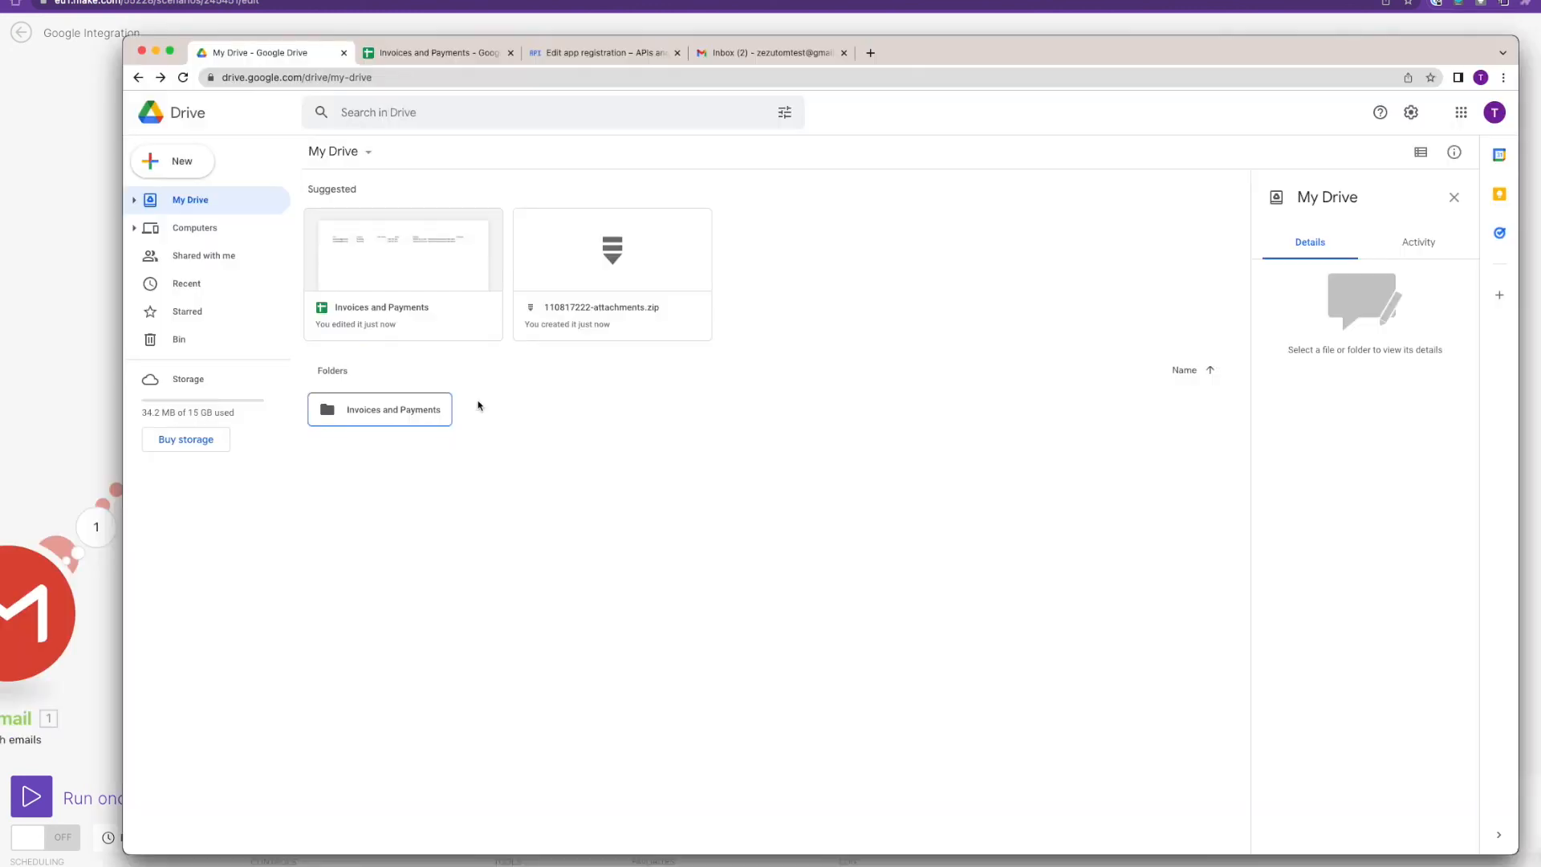
right_click(592, 257)
left_click(650, 276)
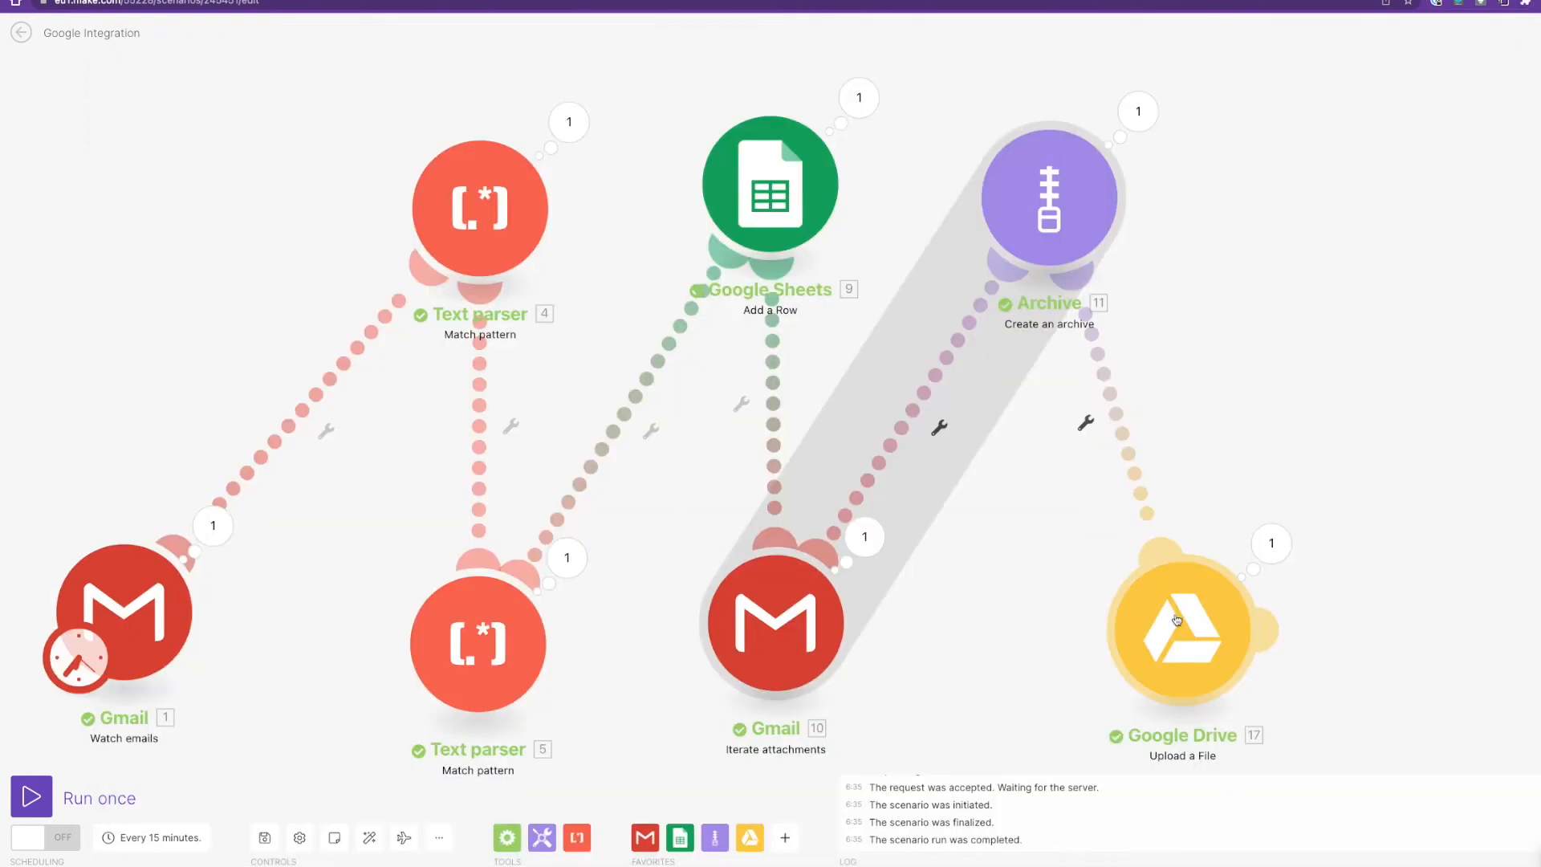
Add a Google Sheets Update a Cell step targeting the Invoices and Payments spreadsheet.
left_click(1268, 632)
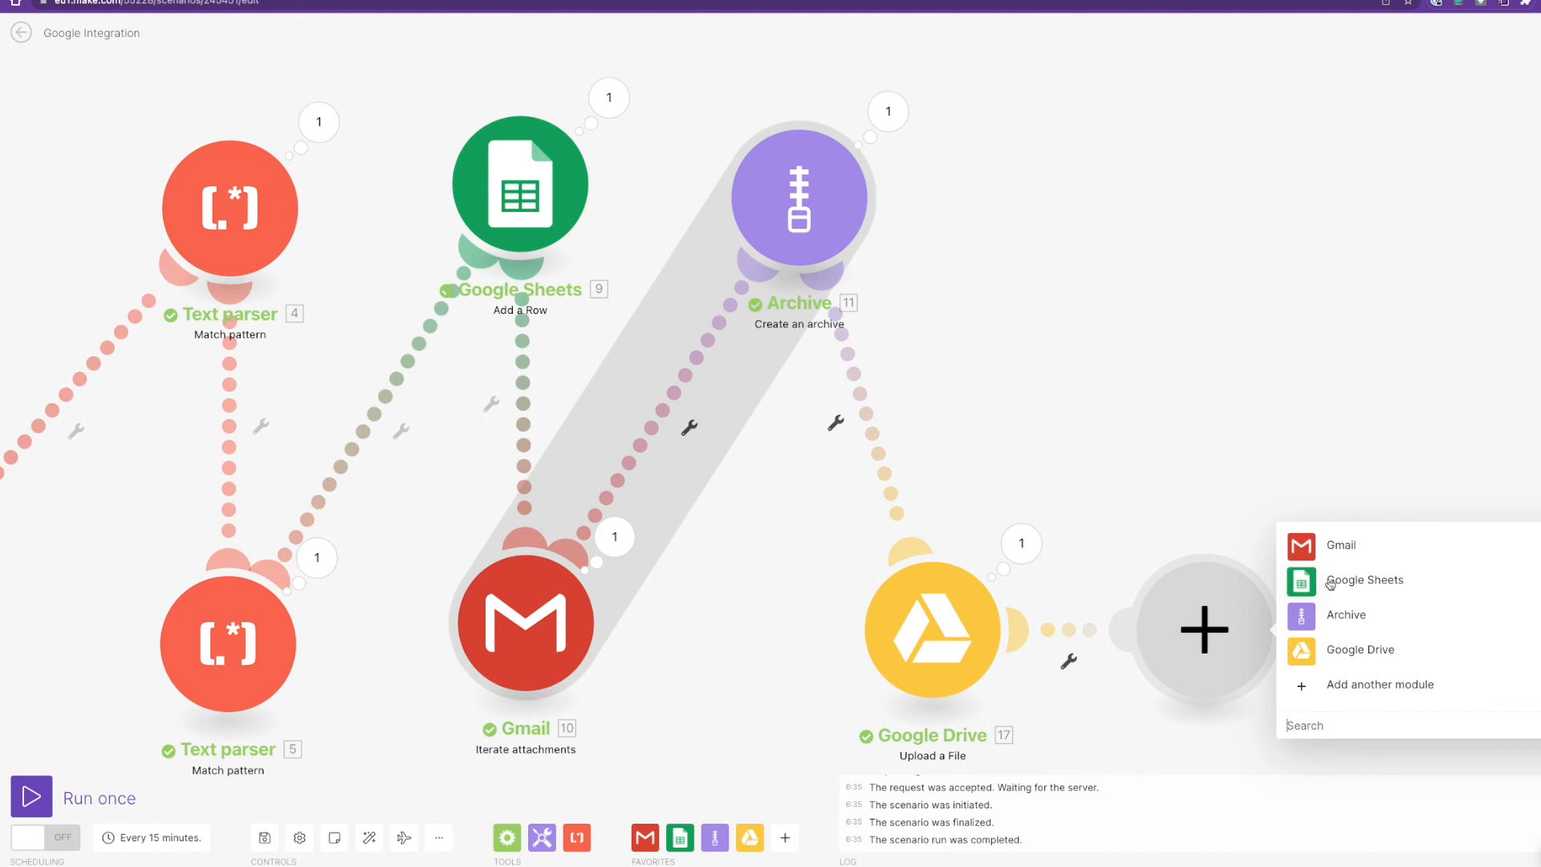
left_click(1331, 584)
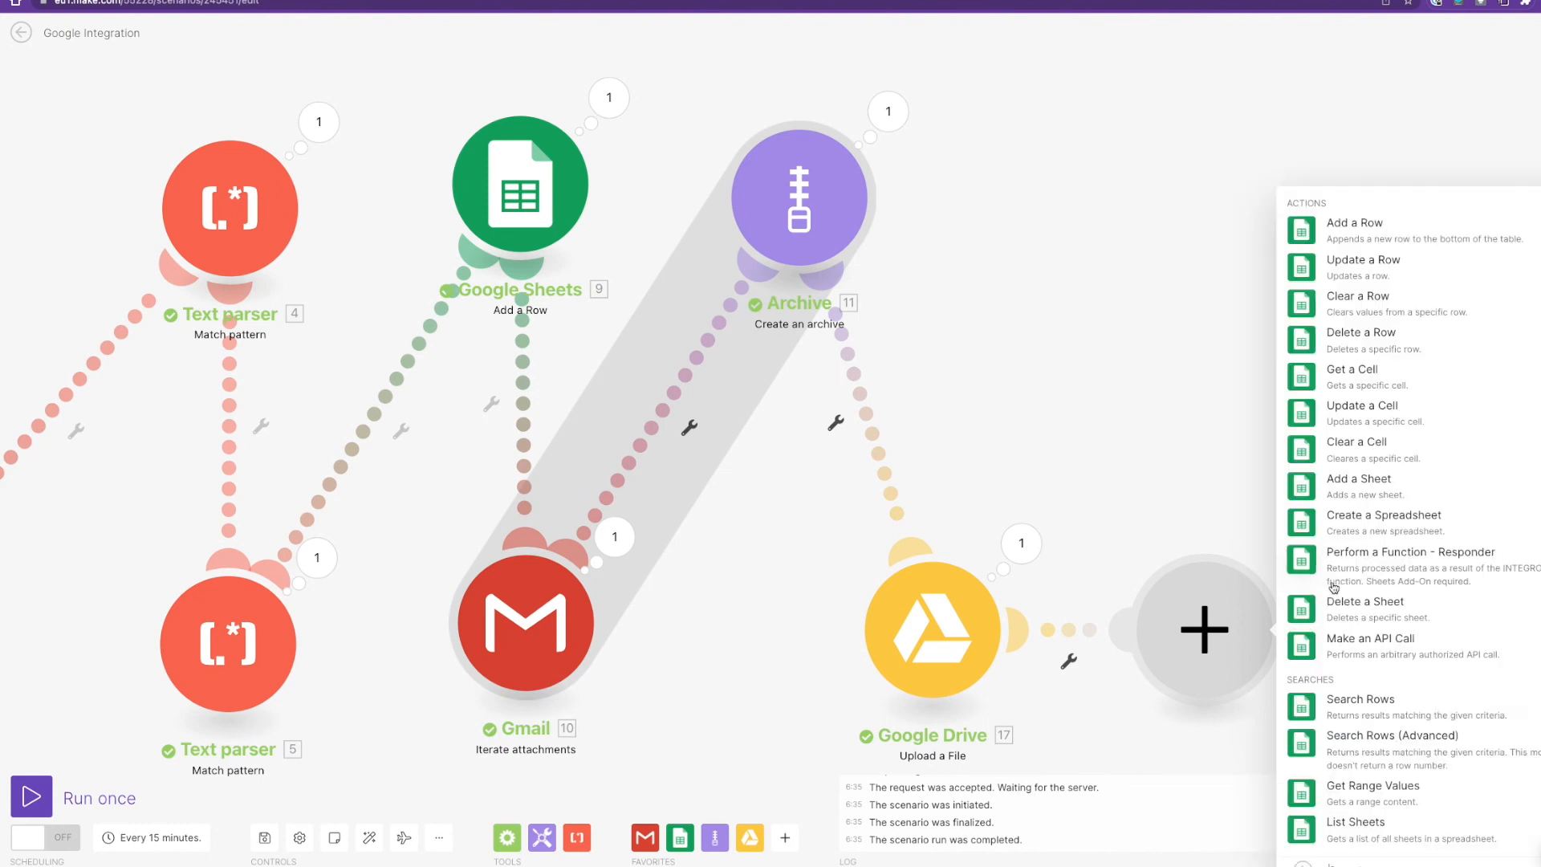
left_click(1362, 408)
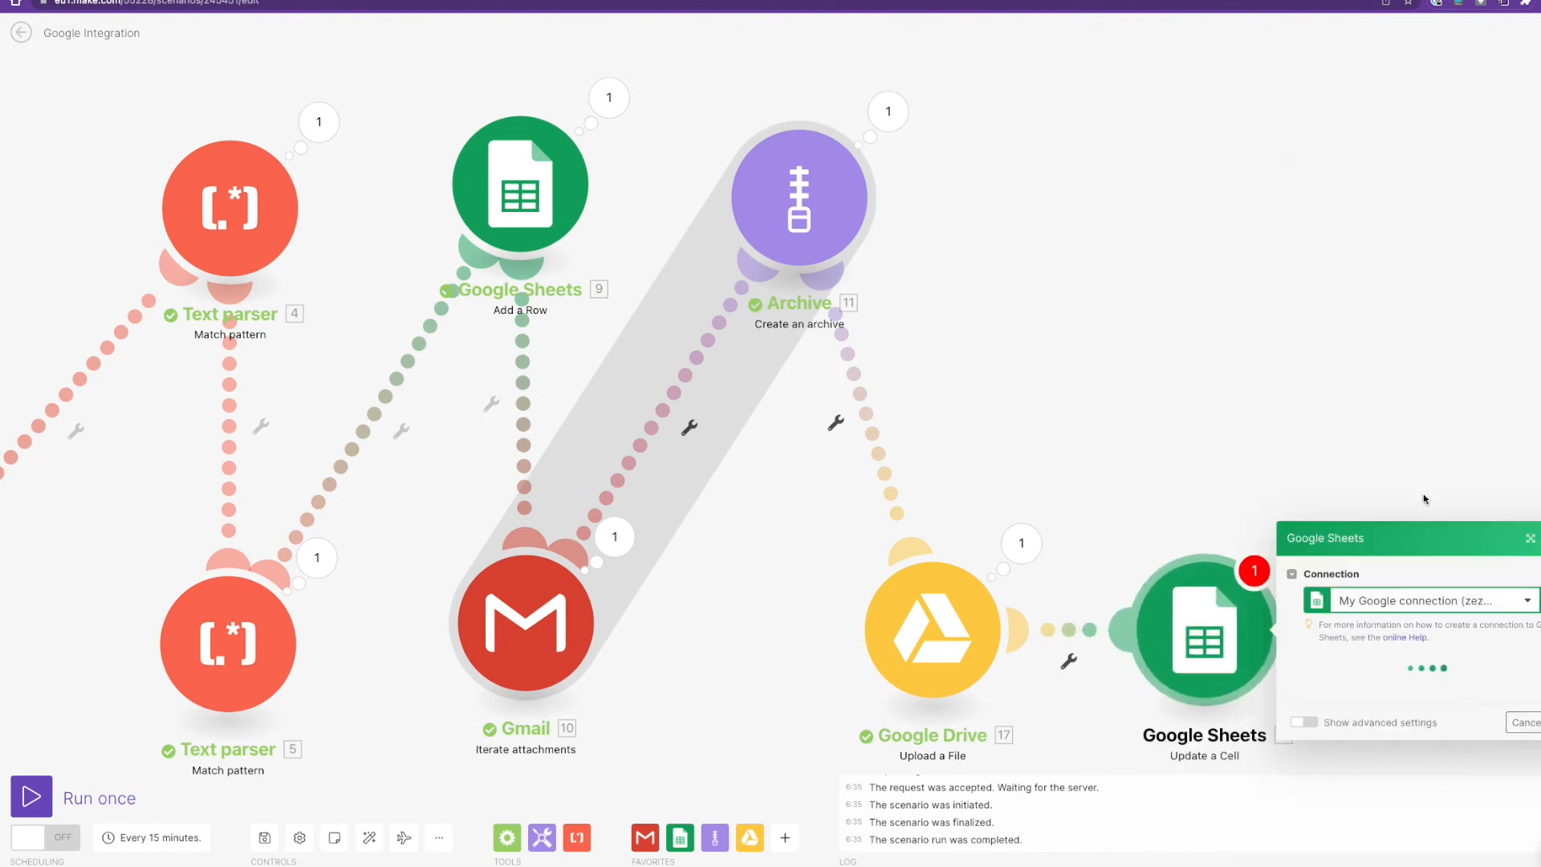
left_click(1433, 621)
left_click(1385, 671)
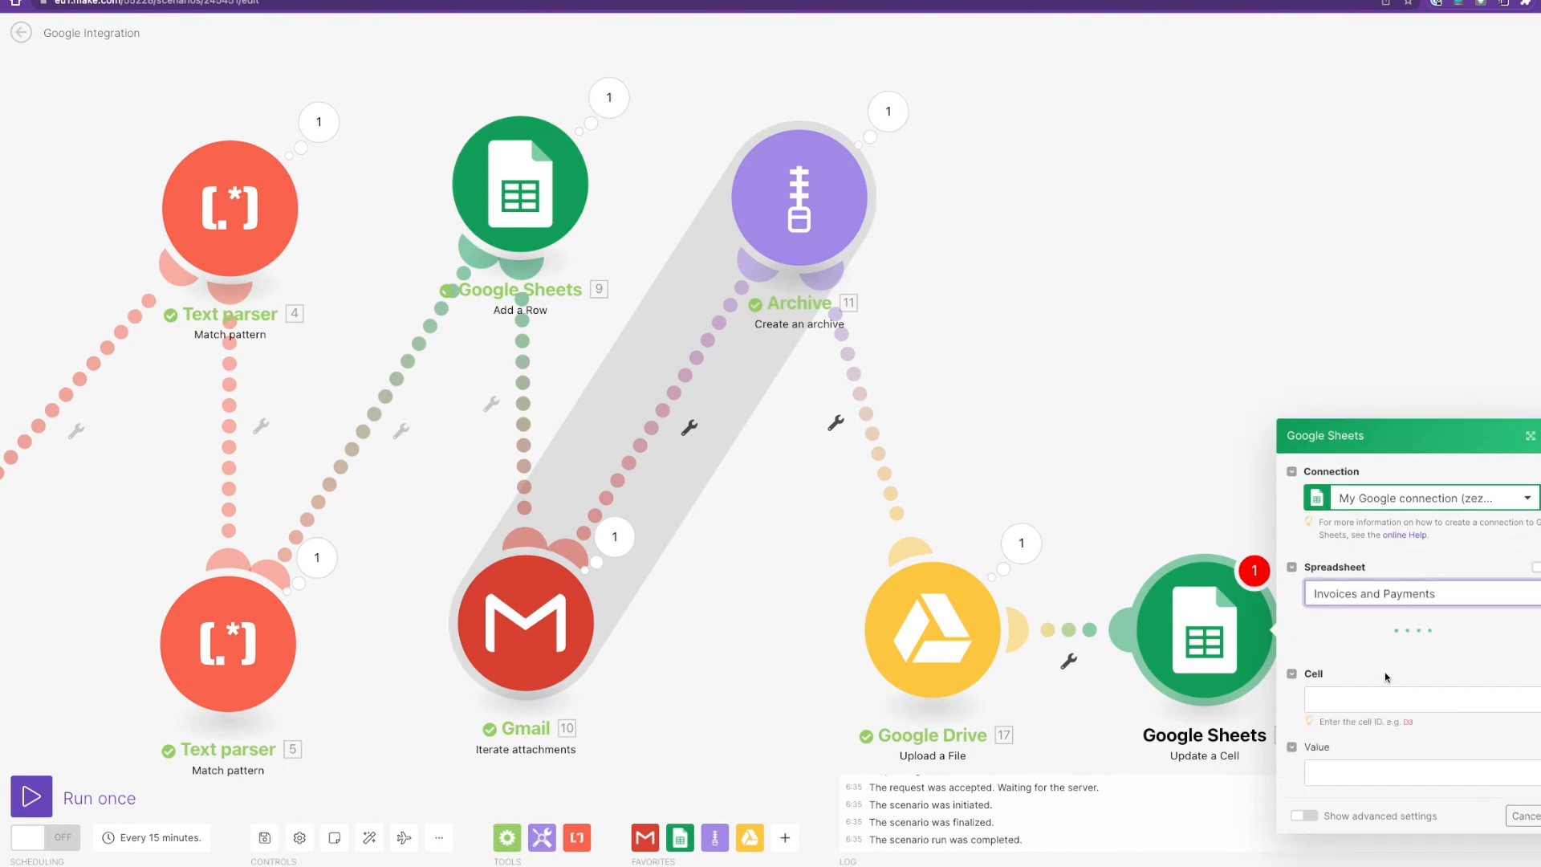
Set the cell to F plus the row number and the value to =HYPERLINK(Web Content Link, Name).
left_click(1337, 711)
type("F")
scroll(1142, 374, "down", 12)
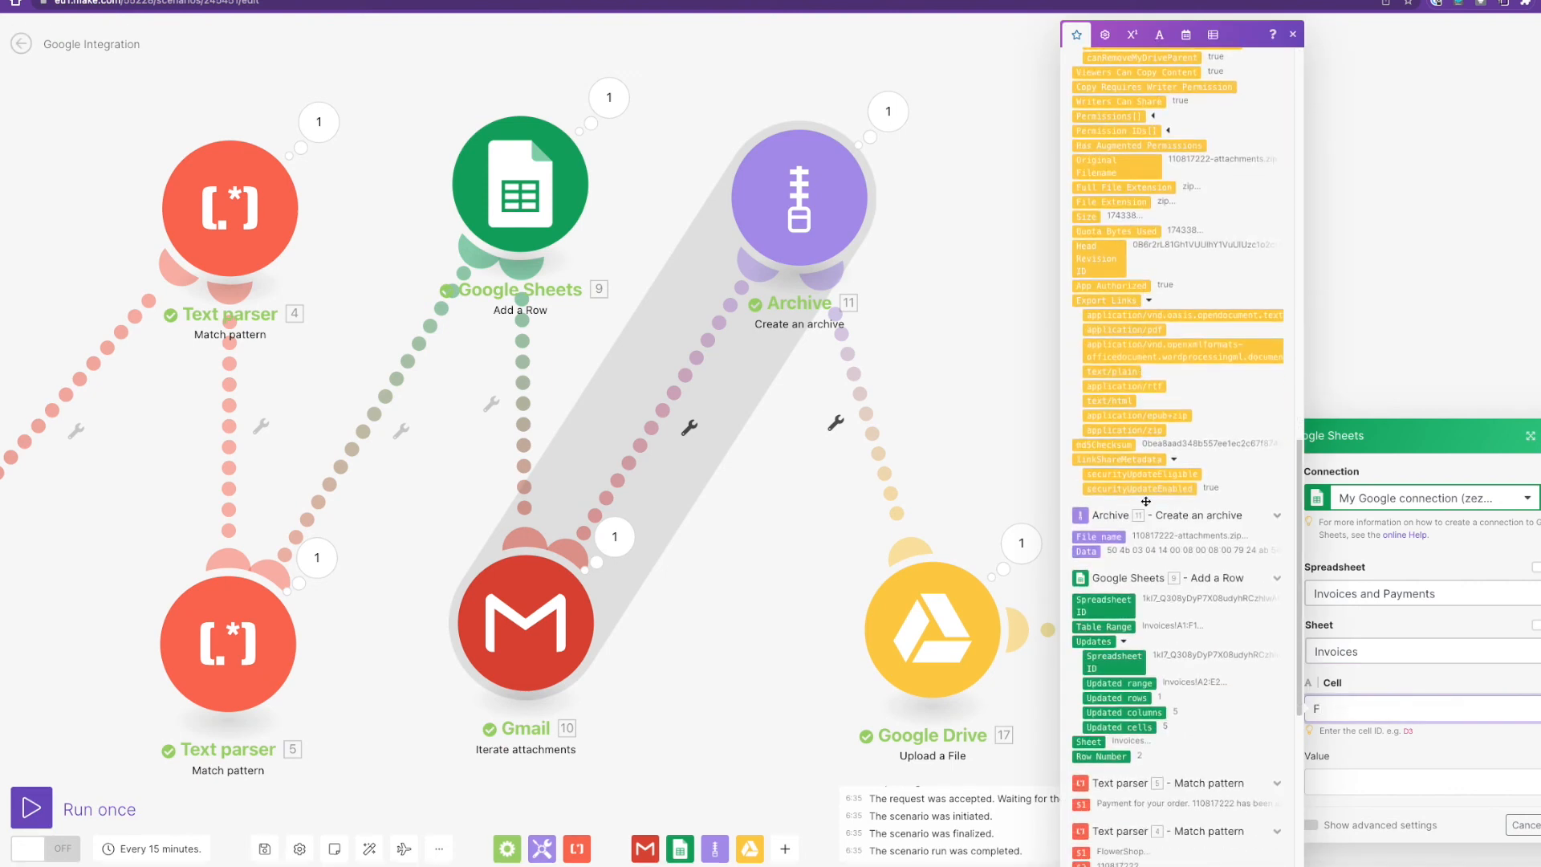
left_click(1118, 757)
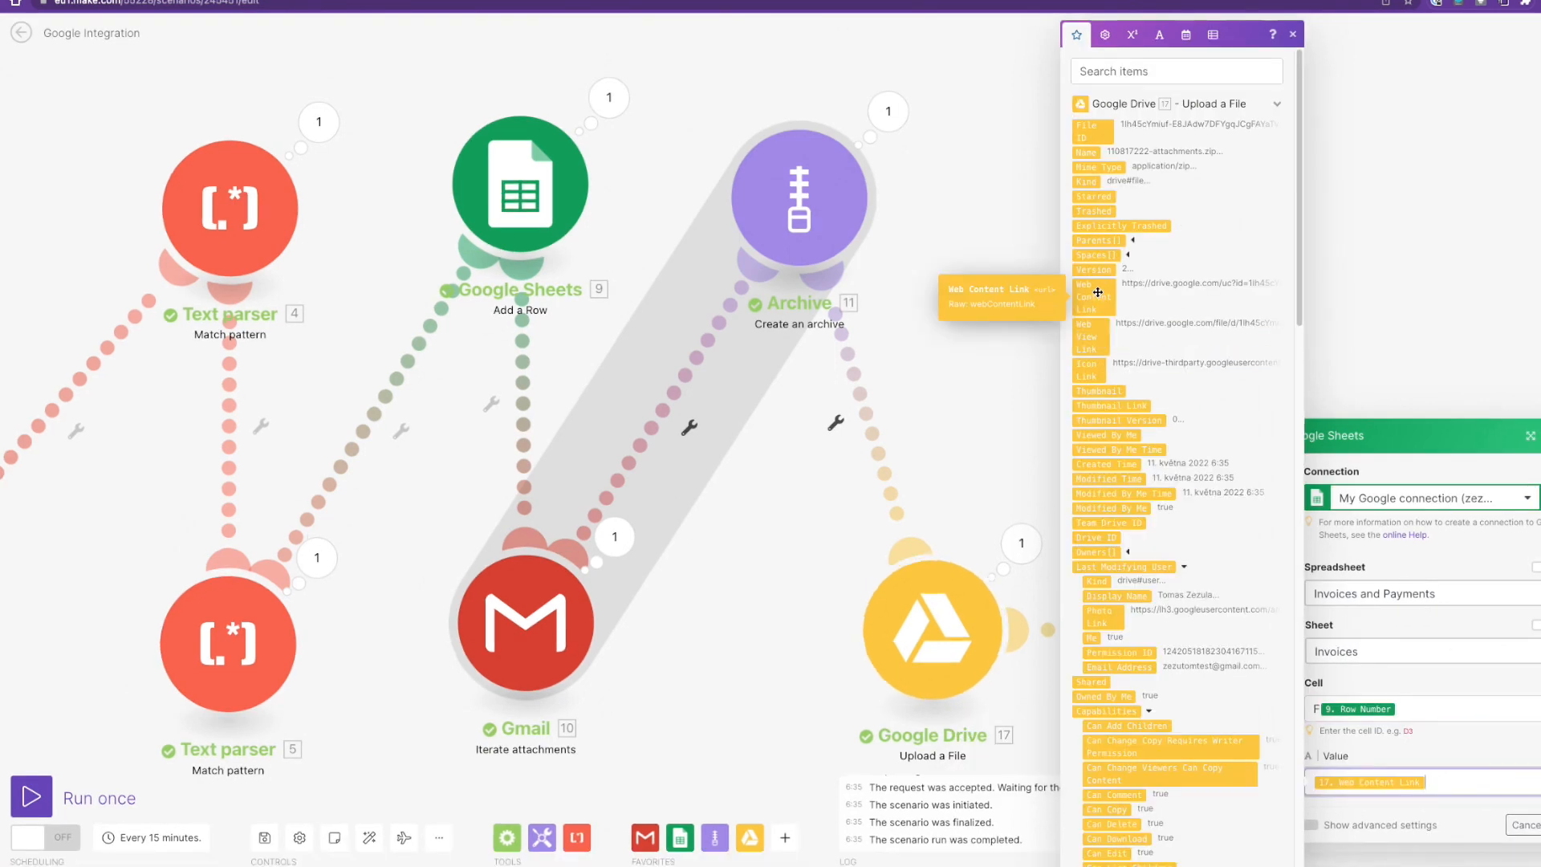
left_click(1091, 153)
type("=HYPER")
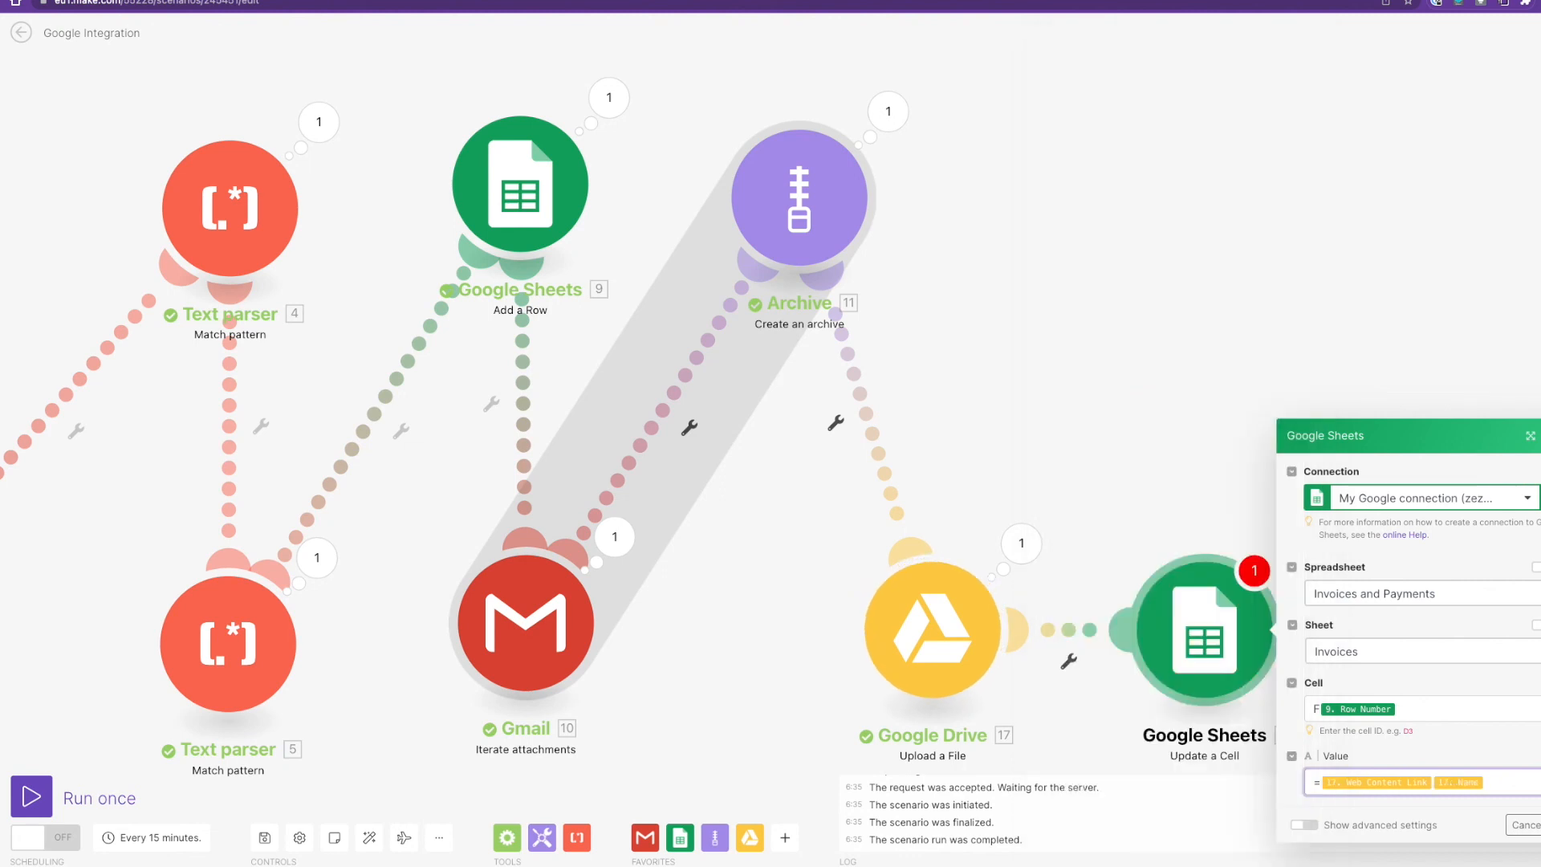
type("LINK")
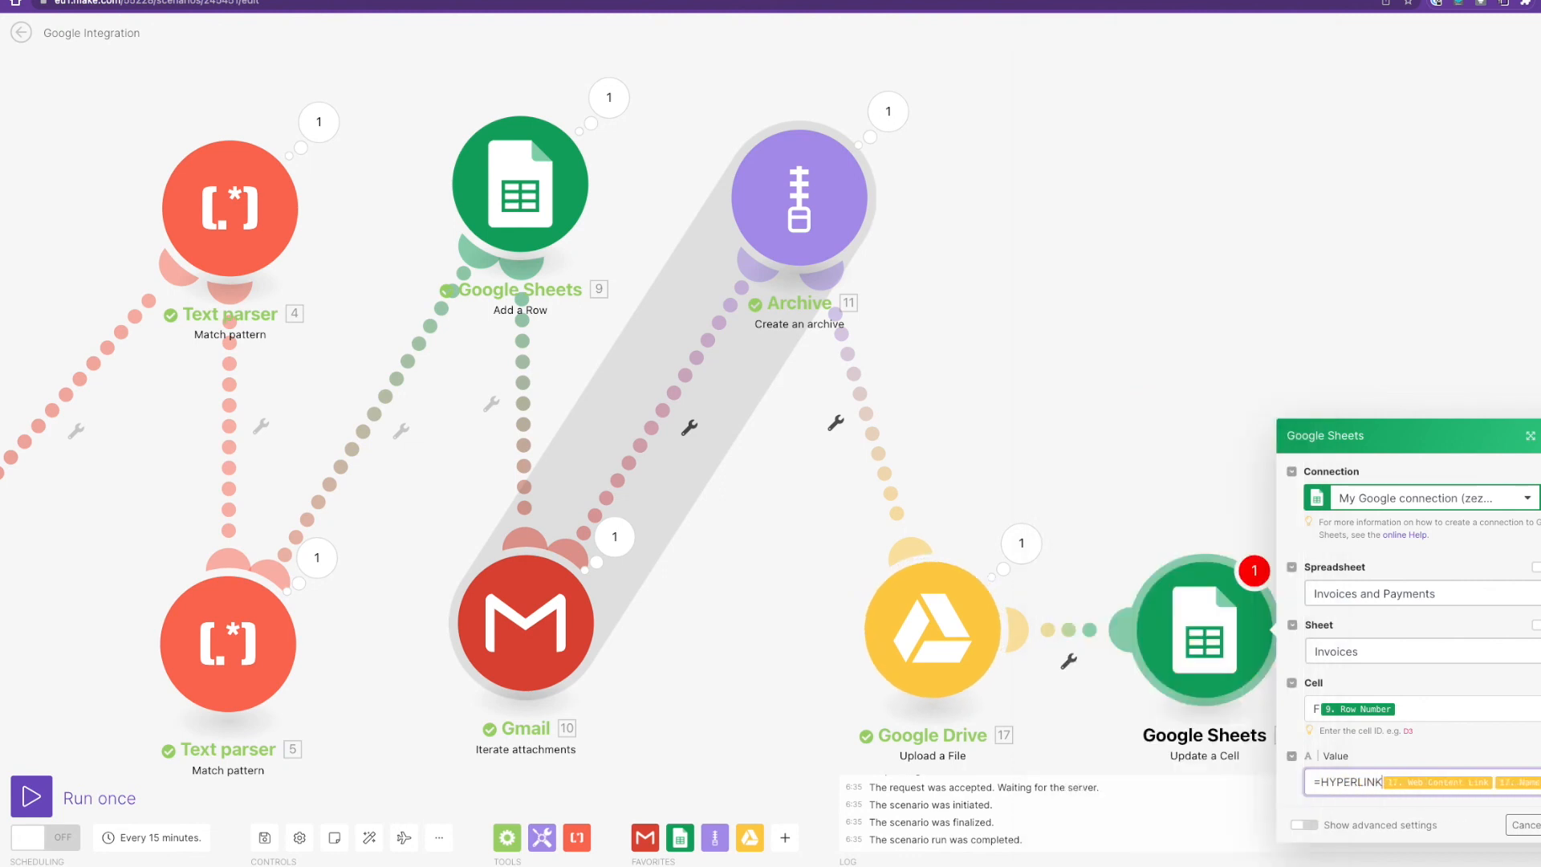
type("(\"\",\")")
Save the Update a Cell settings and move the Google Sheets module above Google Drive.
left_click(1540, 843)
scroll(1143, 372, "down", 2)
left_click_drag(1220, 600, 1156, 271)
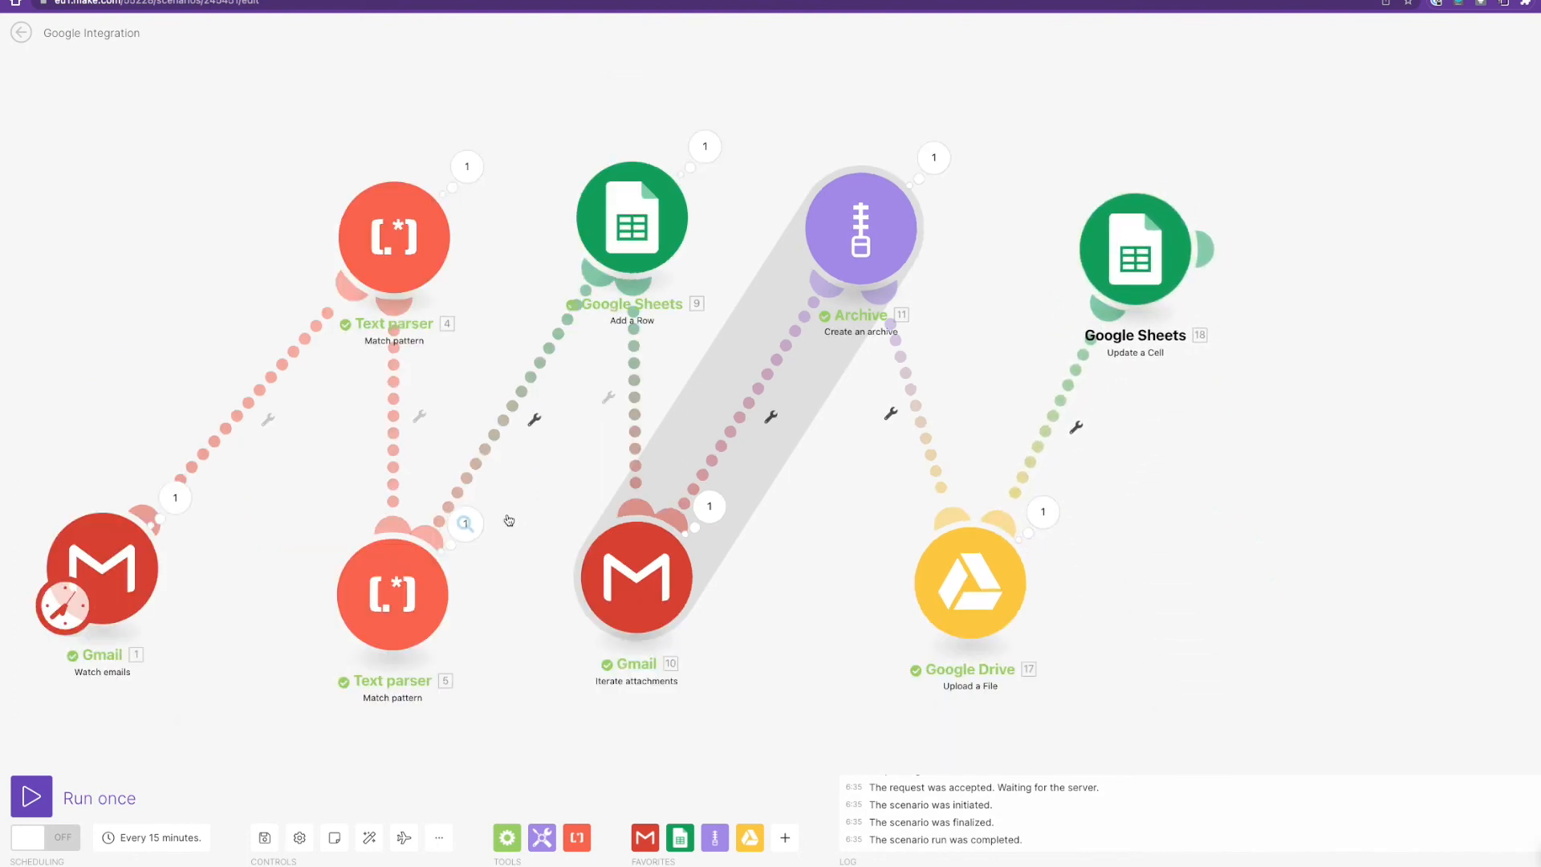
Run the scenario once and confirm the zip HYPERLINK was written to Invoices!F3.
left_click(32, 797)
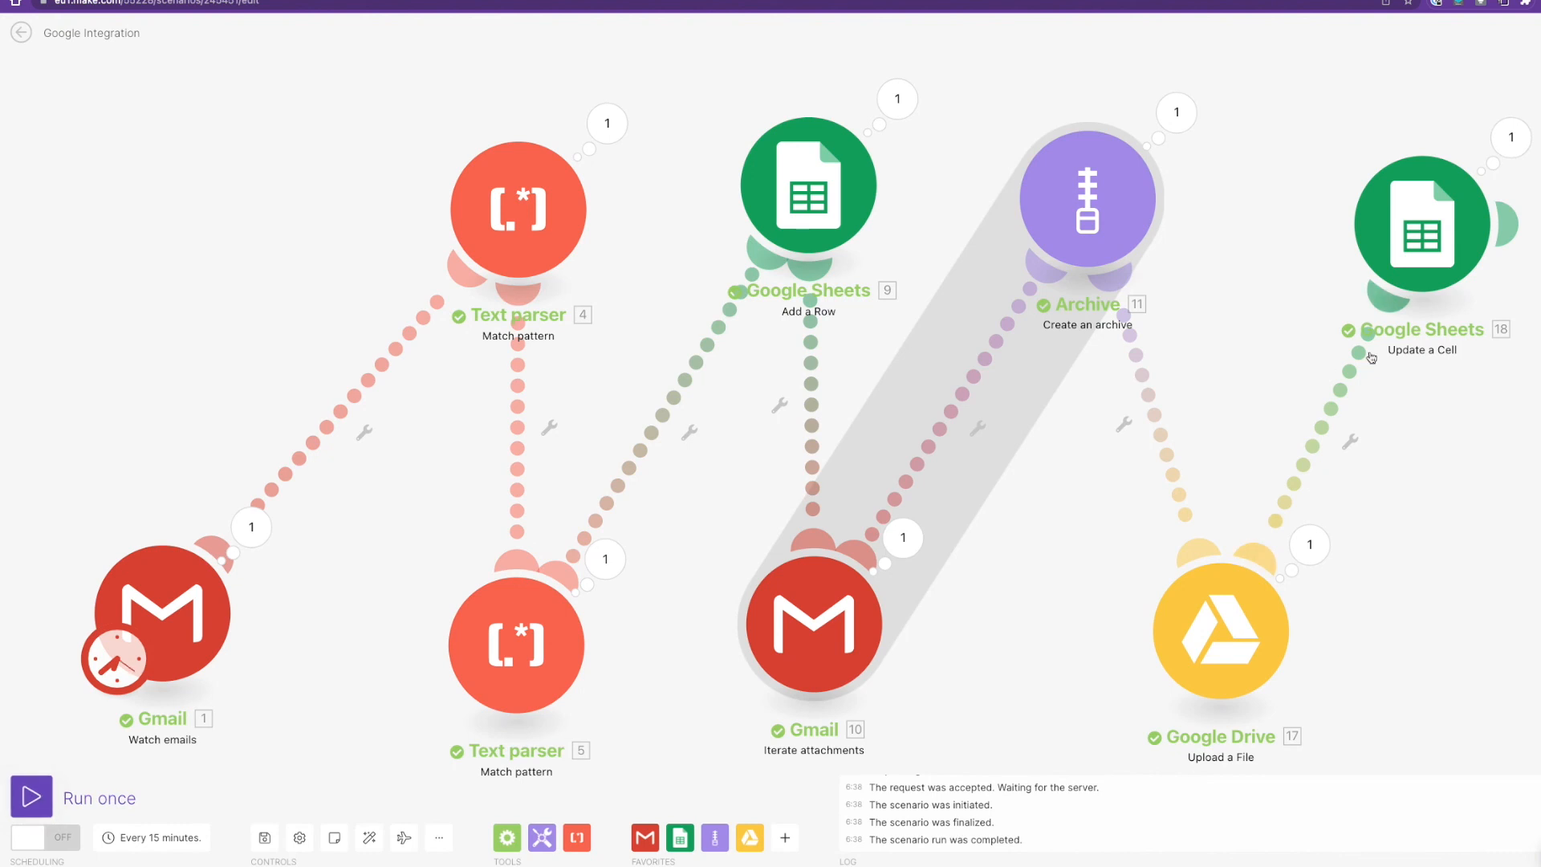
left_click(1500, 147)
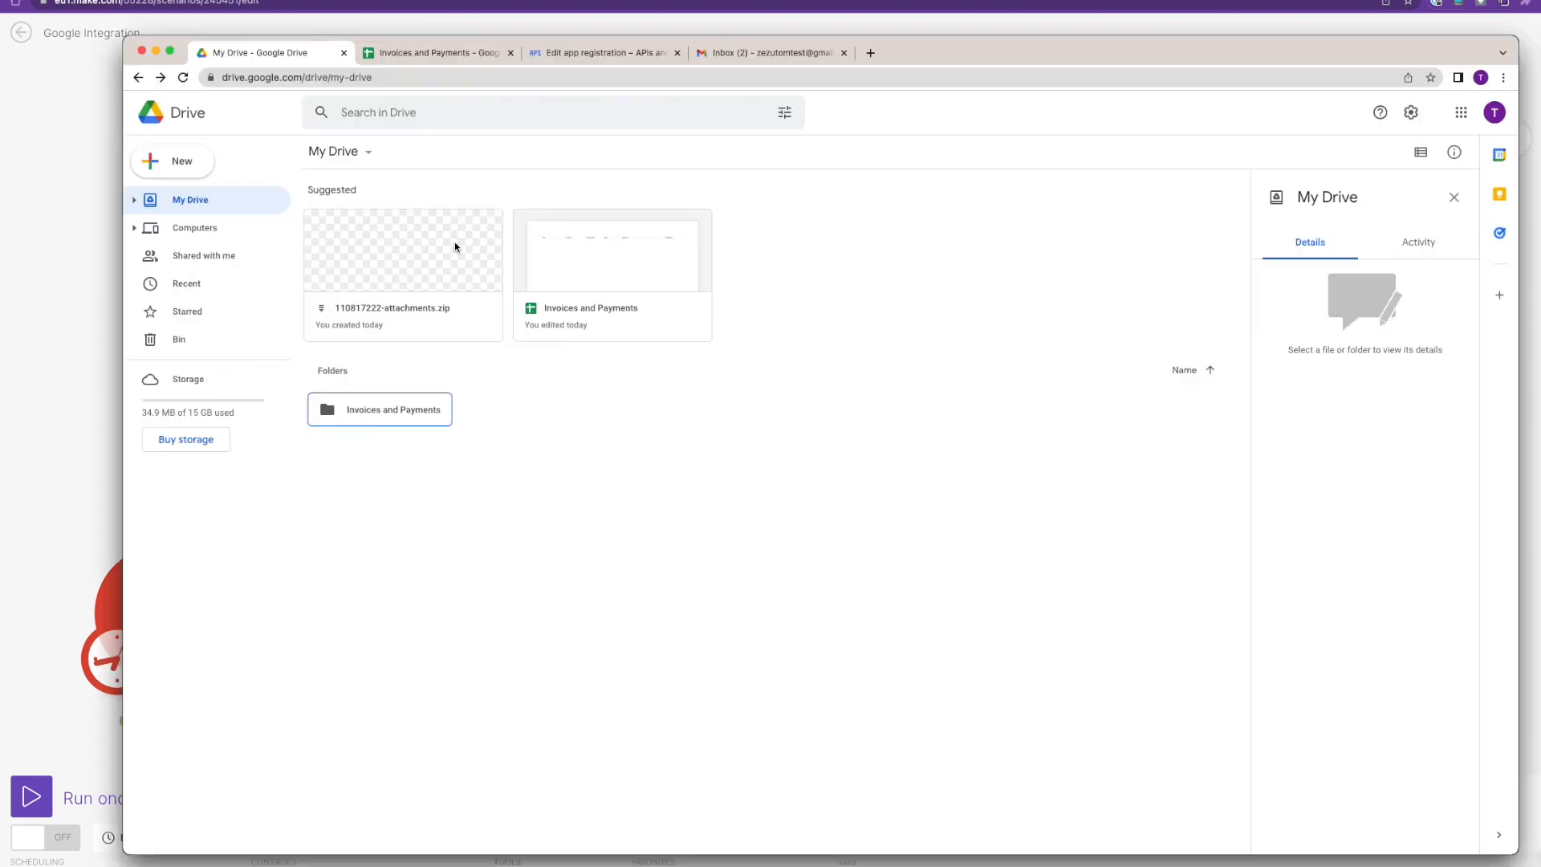
left_click(428, 259)
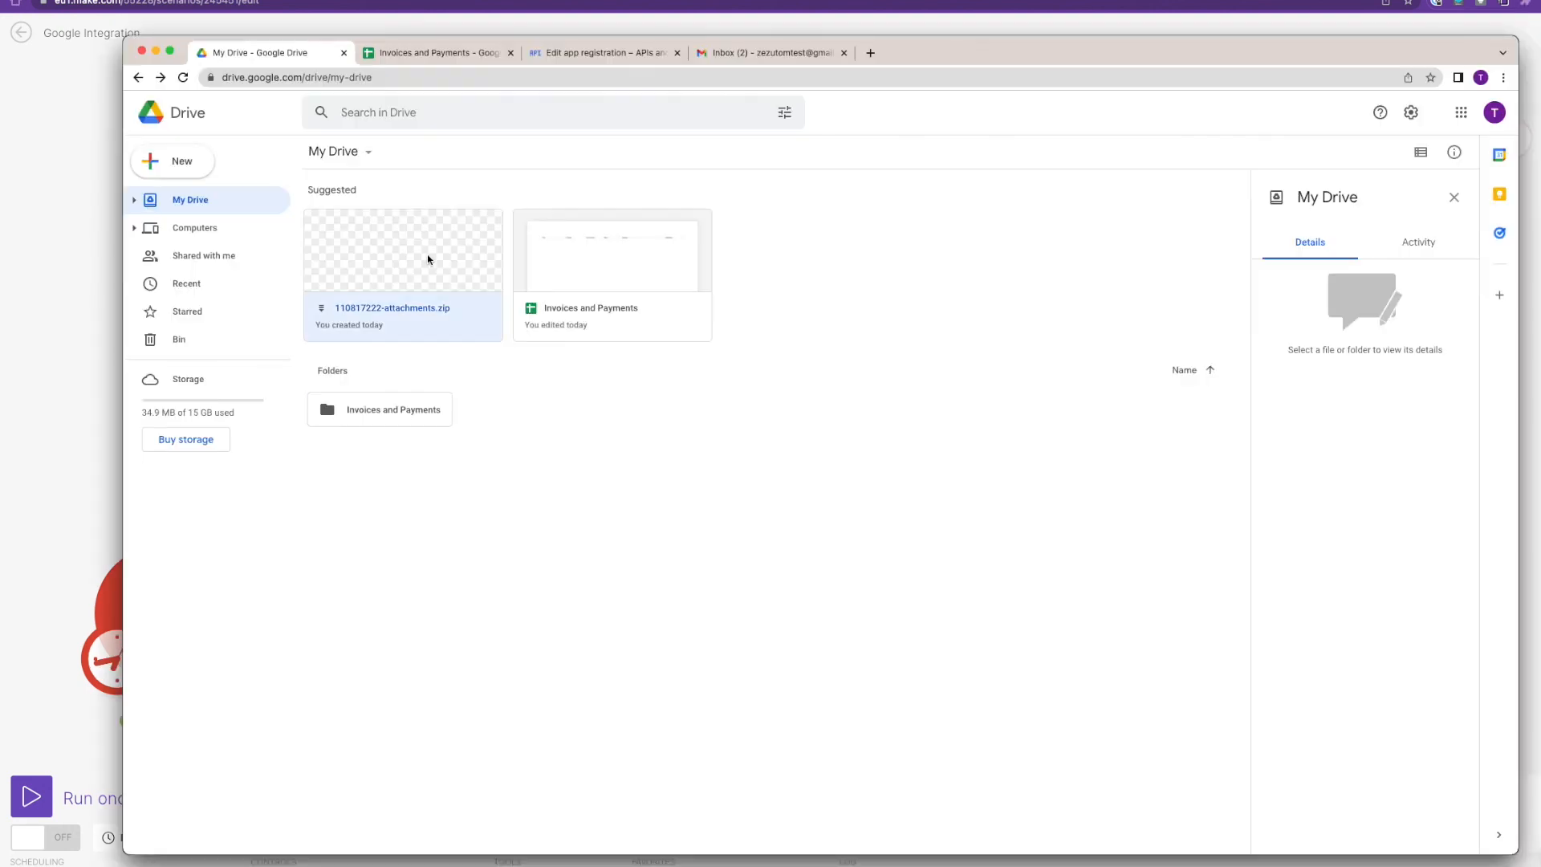
Preview and close 110817222-attachments.zip in My Drive.
right_click(428, 259)
left_click(455, 277)
left_click(456, 277)
In the Invoices sheet, check that Attachment cell F2 links to 110817222-attachments.zip.
left_click(418, 54)
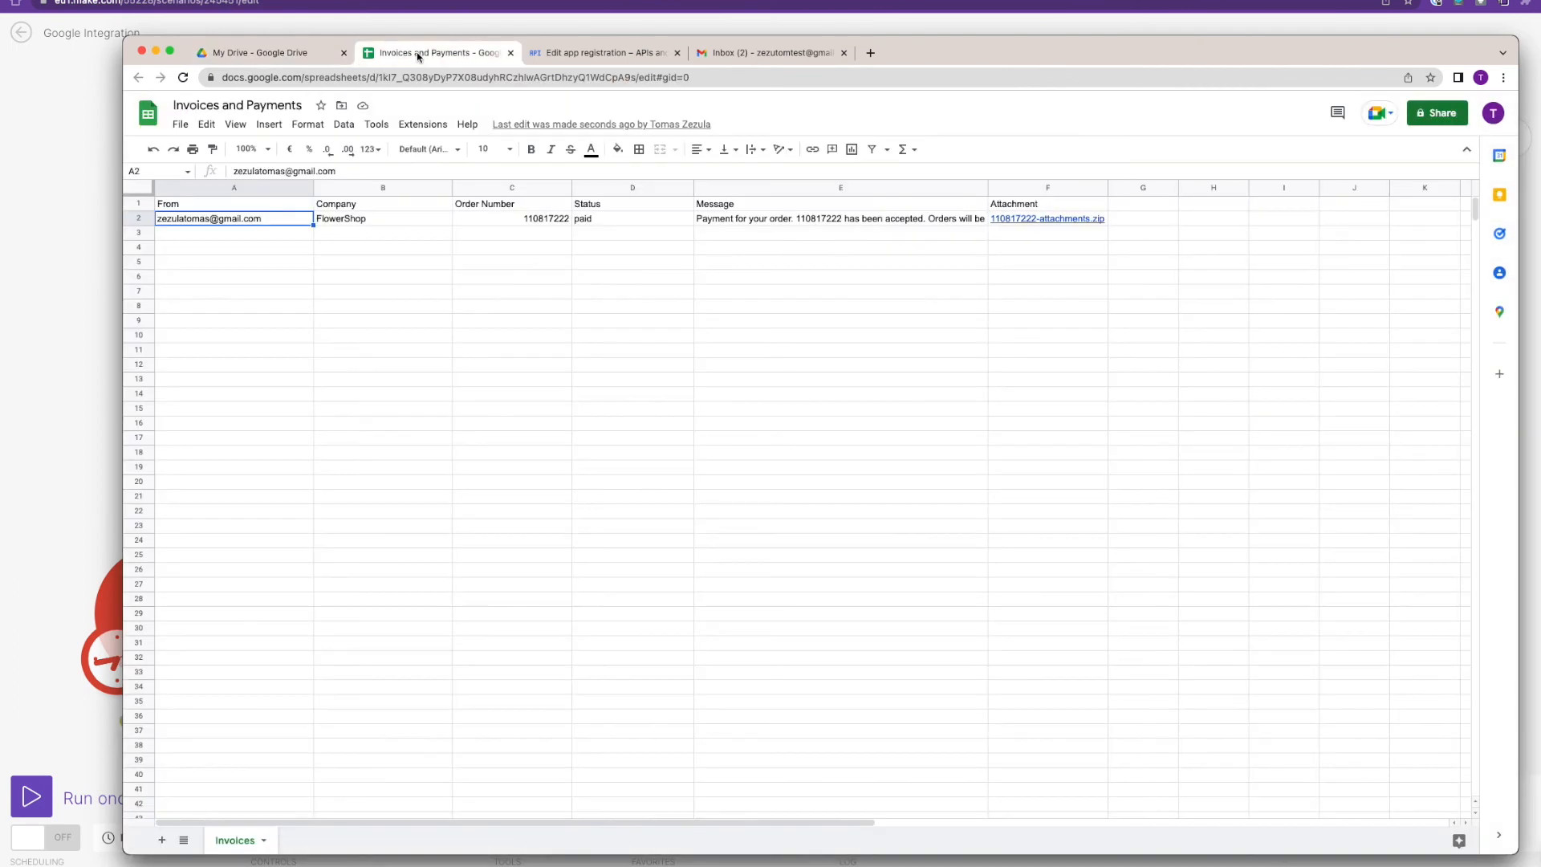
left_click(894, 223)
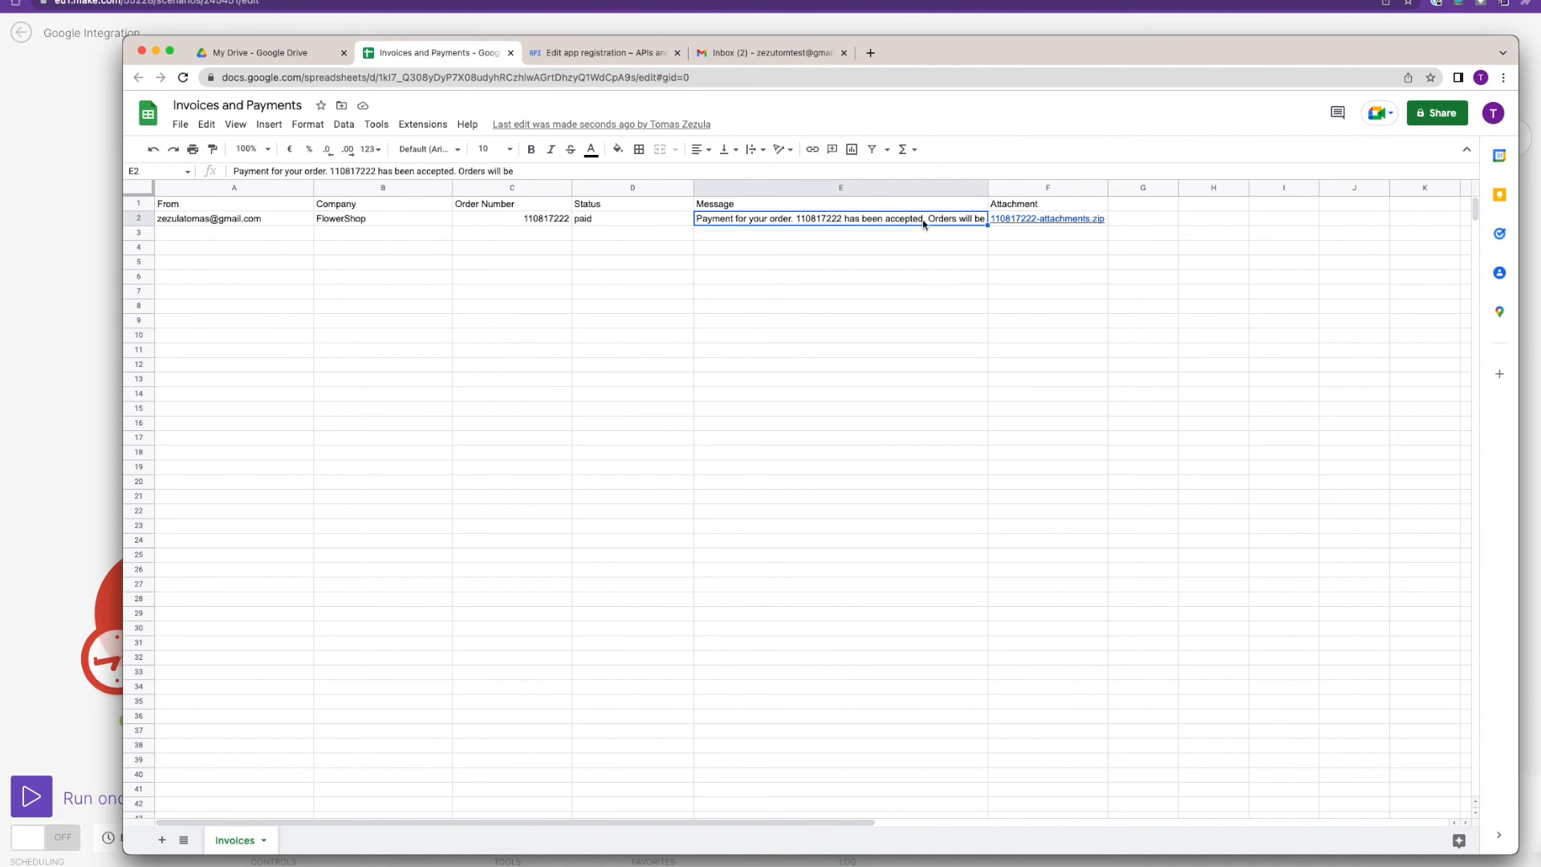
left_click(1035, 220)
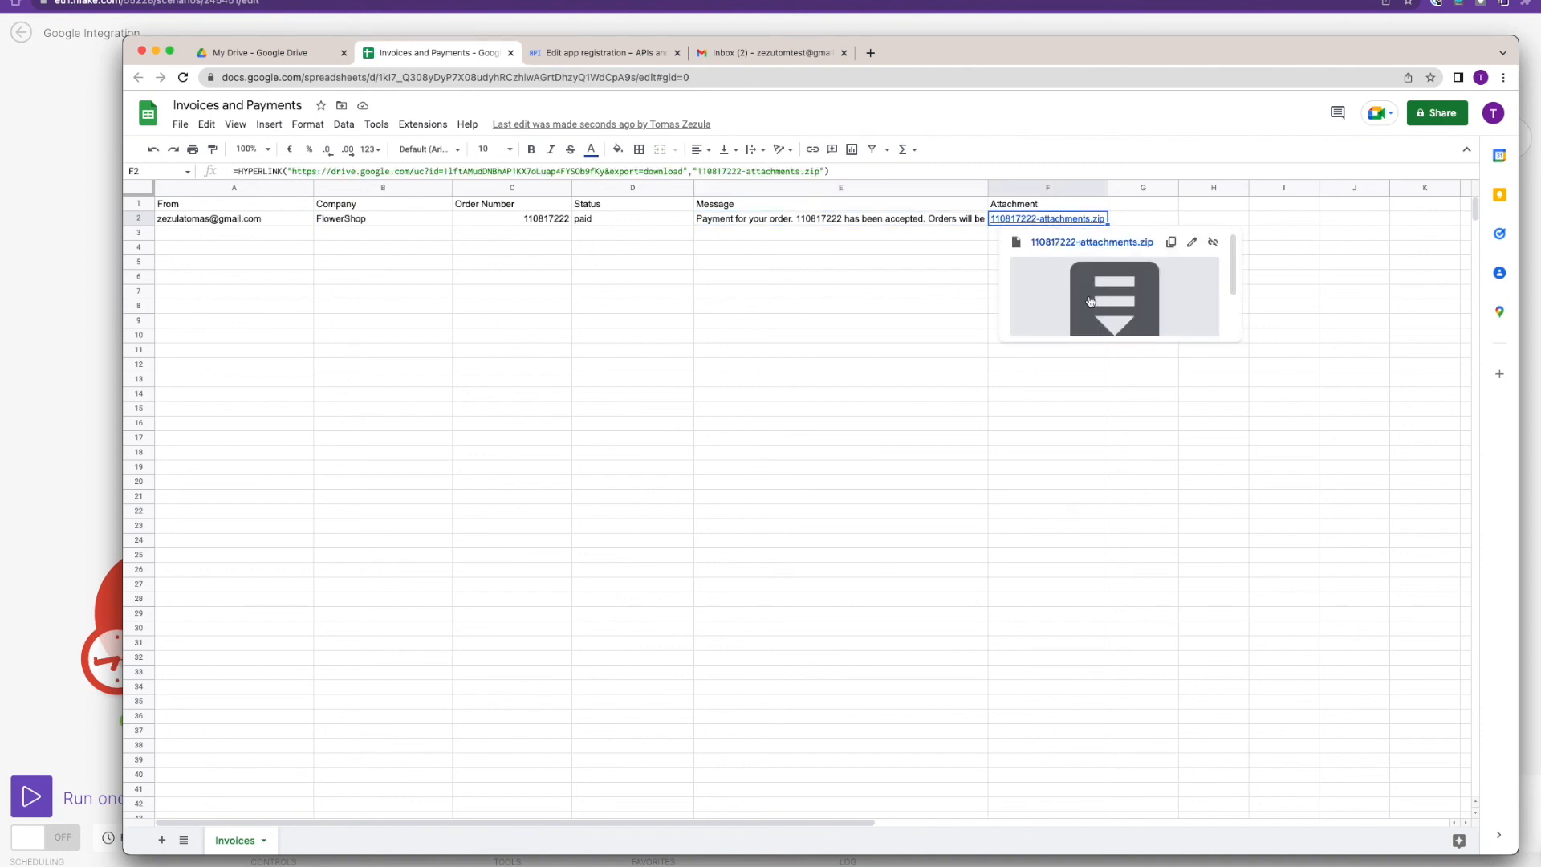
scroll(1235, 284, "down", 1)
scroll(1234, 284, "down", 2)
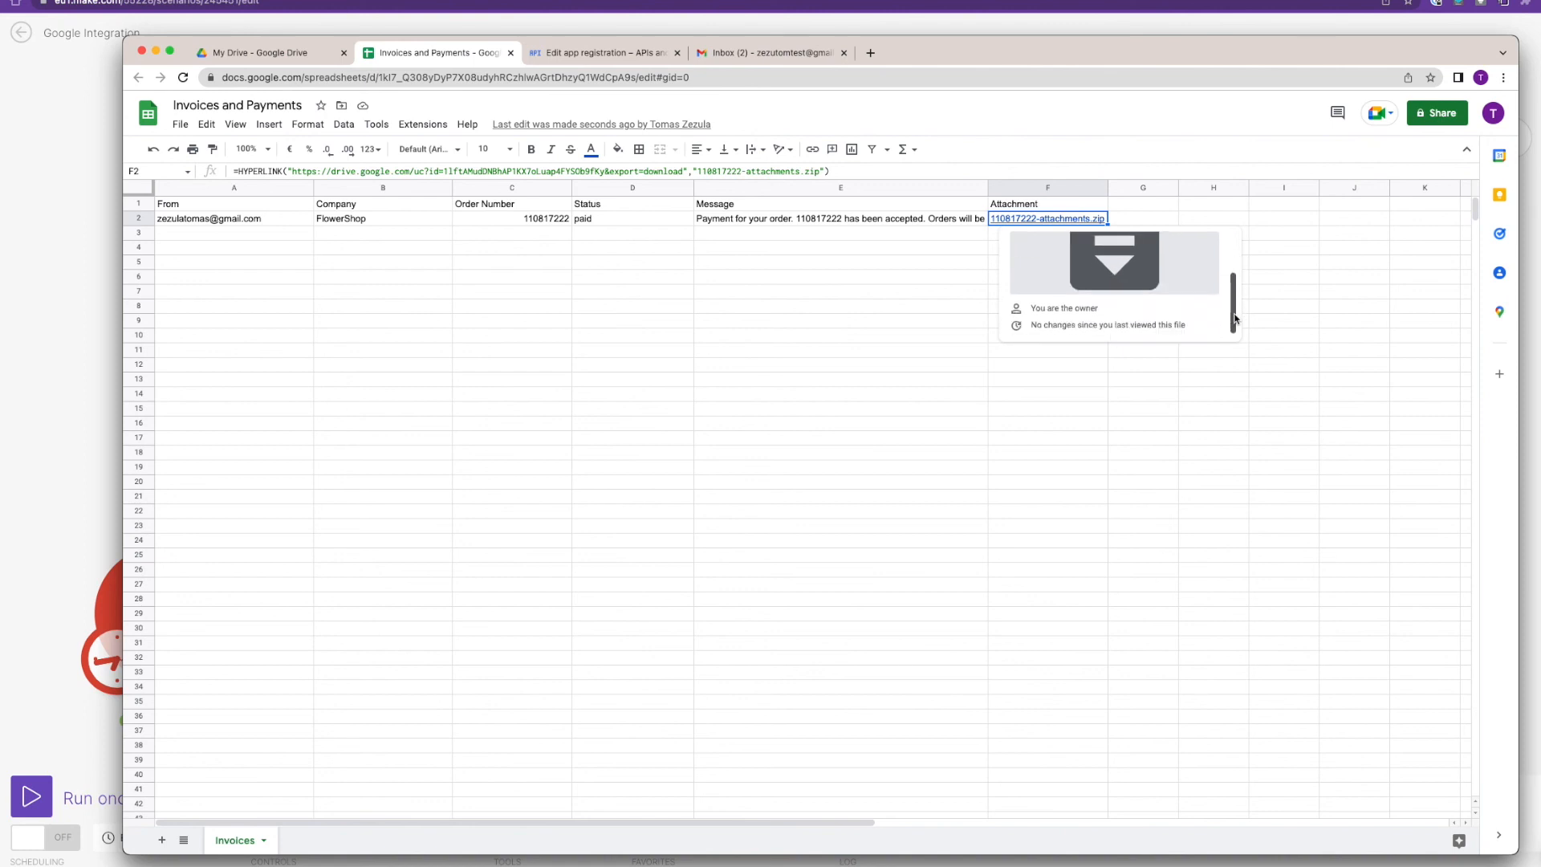
scroll(1234, 279, "up", 3)
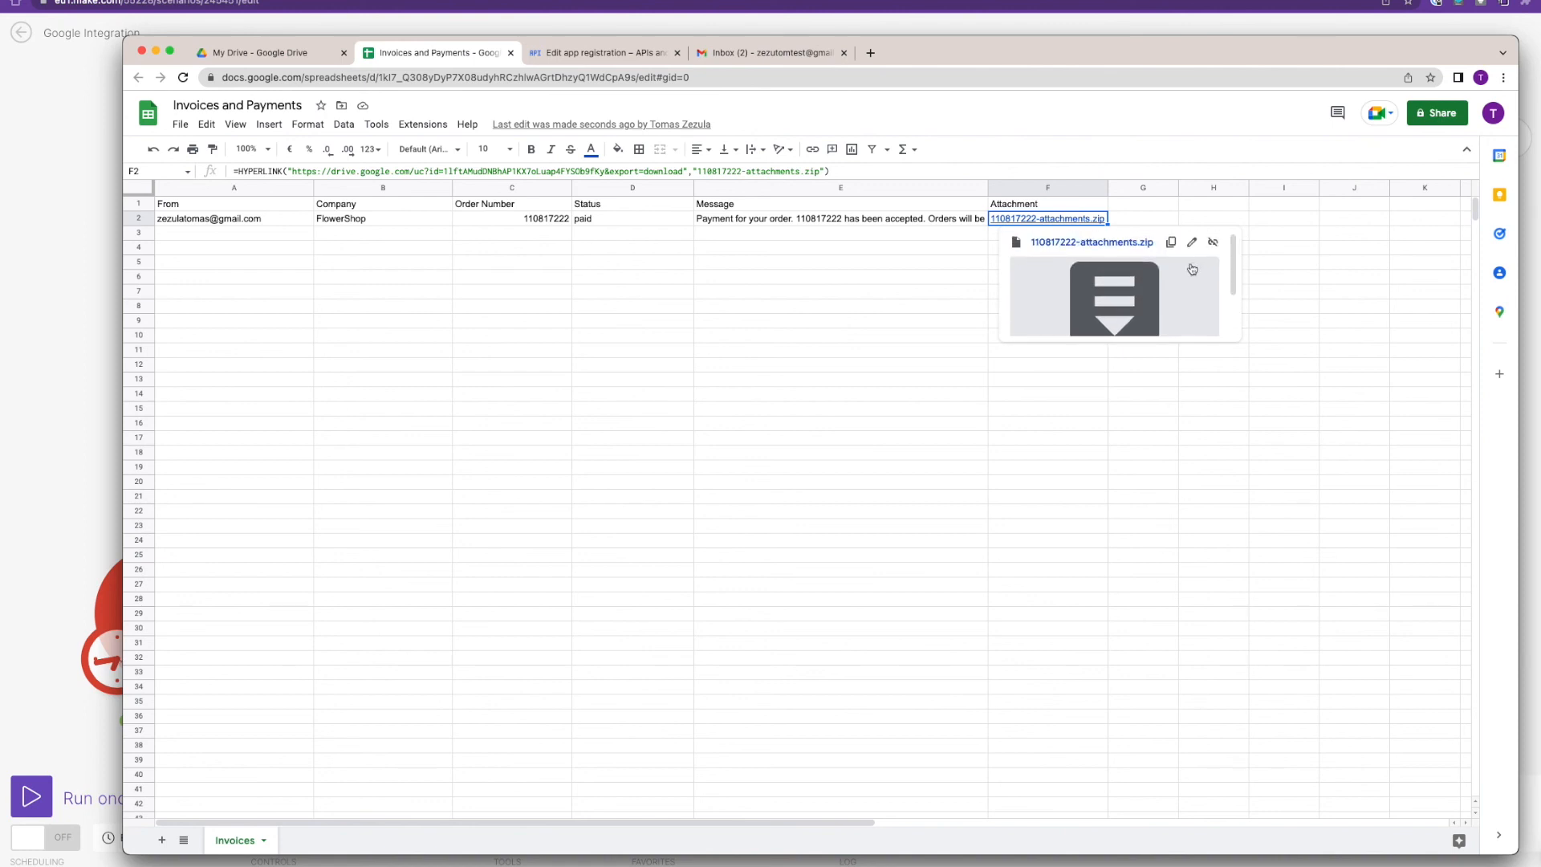